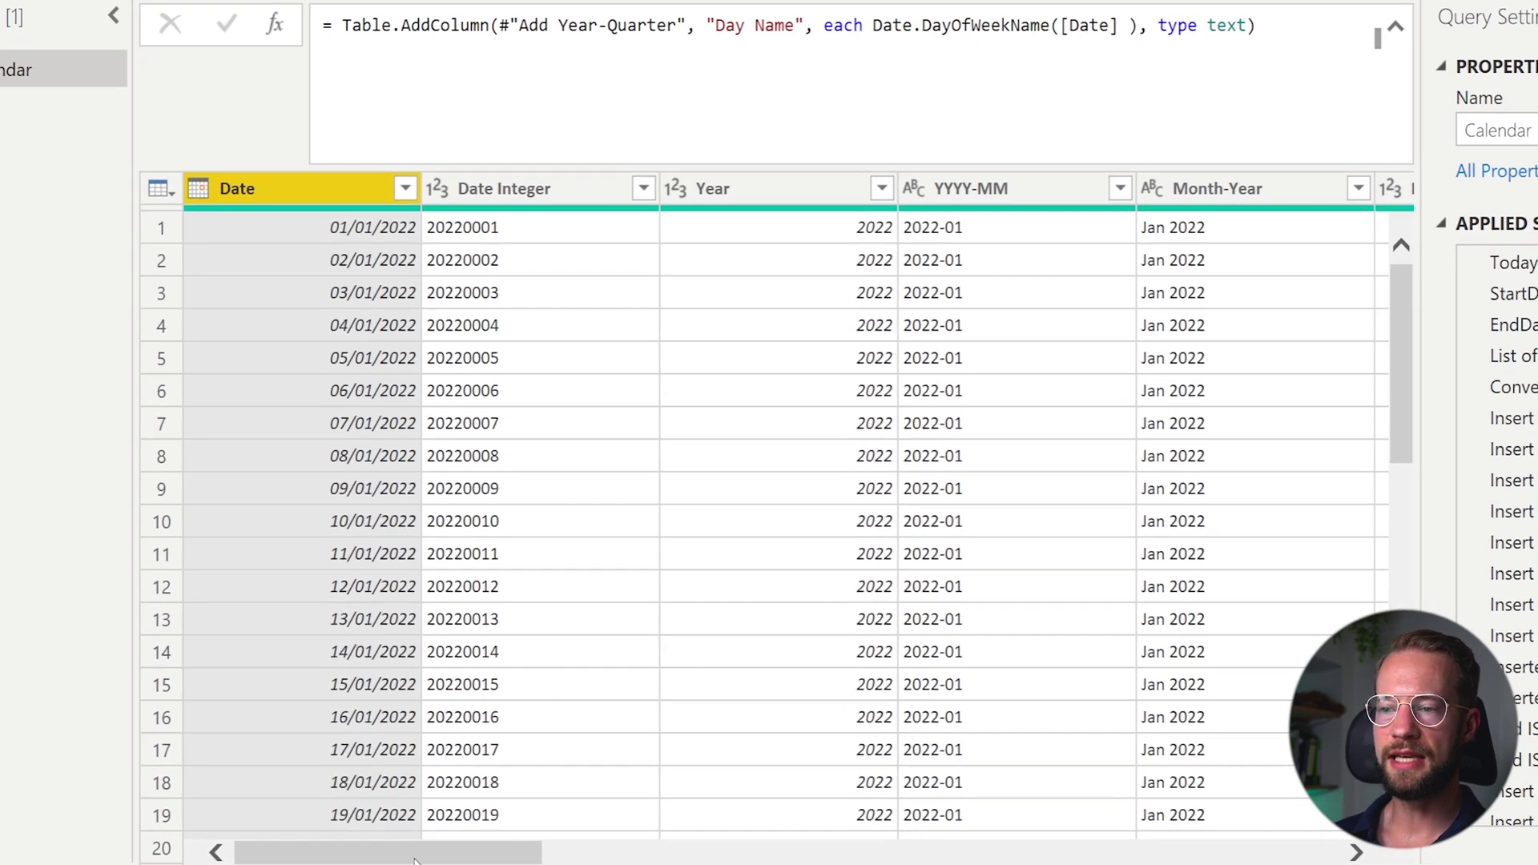
Step: Inspect the Month Name, Month Name Short and Day Name columns of the Calendar preview
left_click_drag(415, 861, 686, 860)
left_click(690, 188)
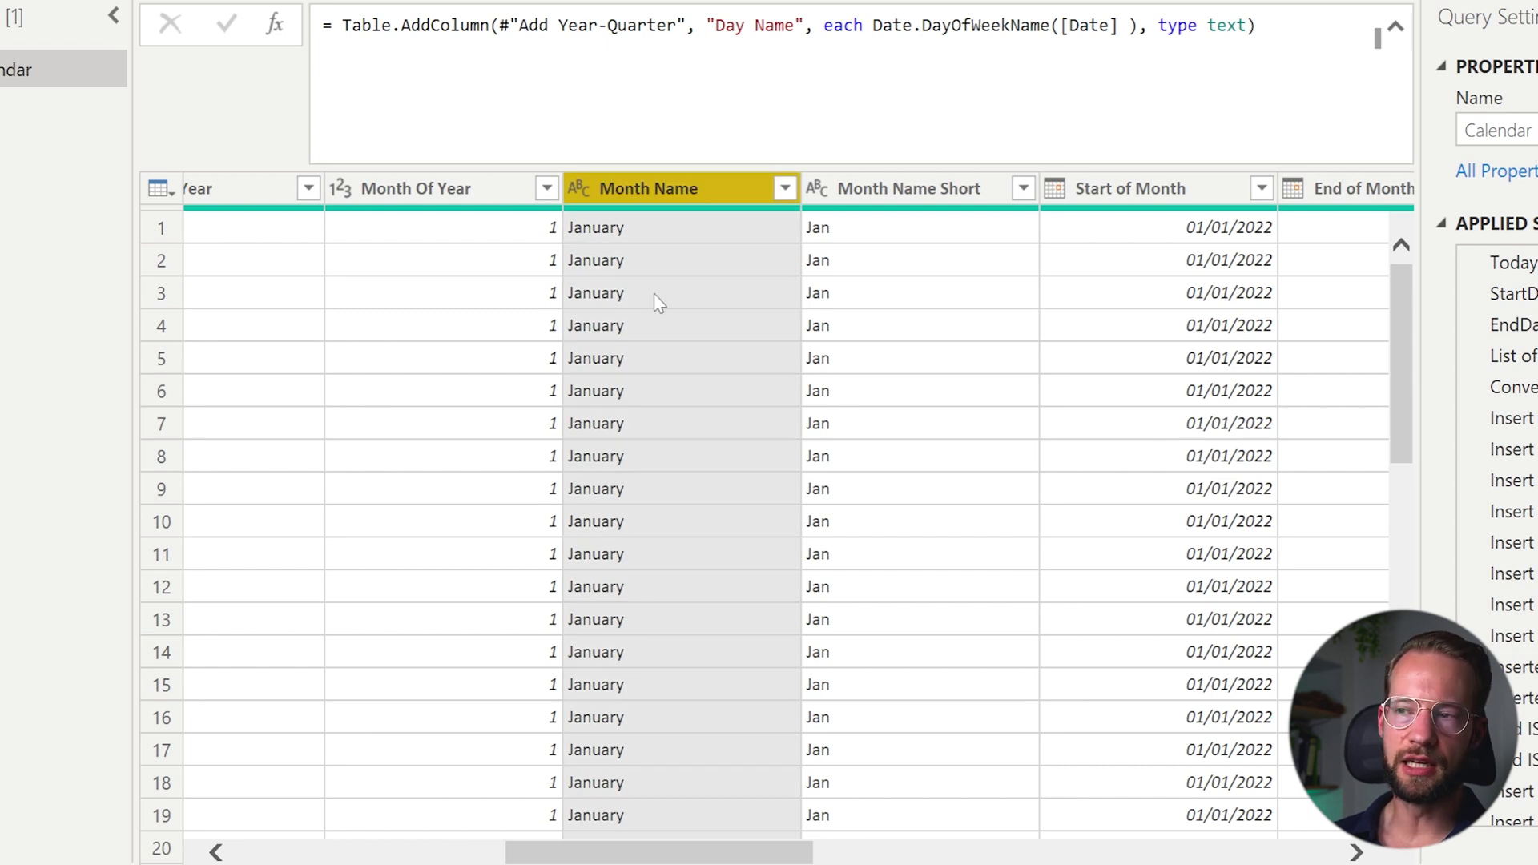
scroll(721, 392, "down", 16)
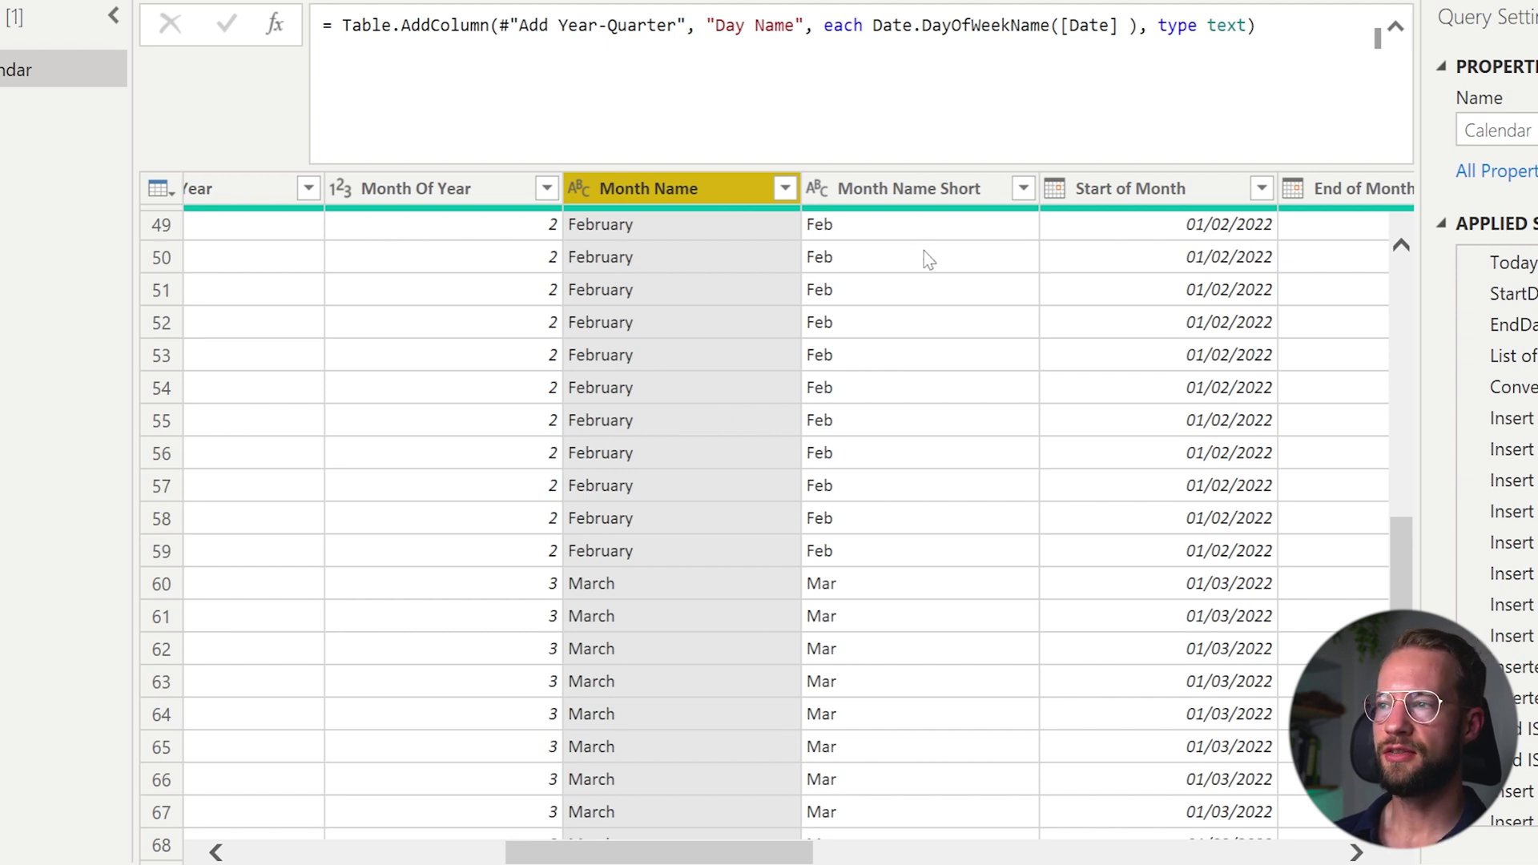
left_click(909, 192)
left_click_drag(672, 850, 1326, 849)
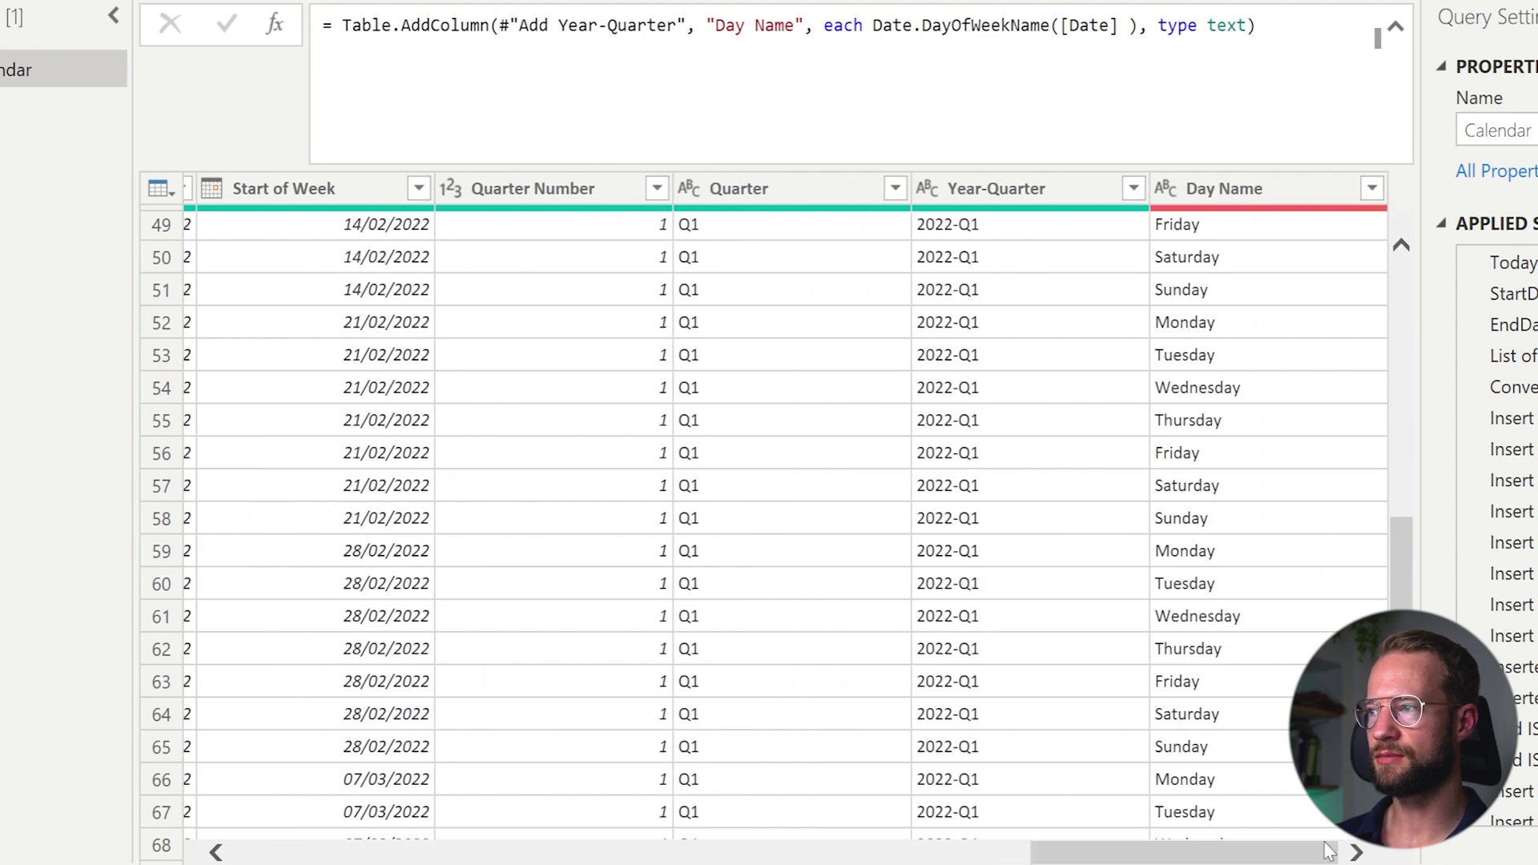
left_click(1234, 189)
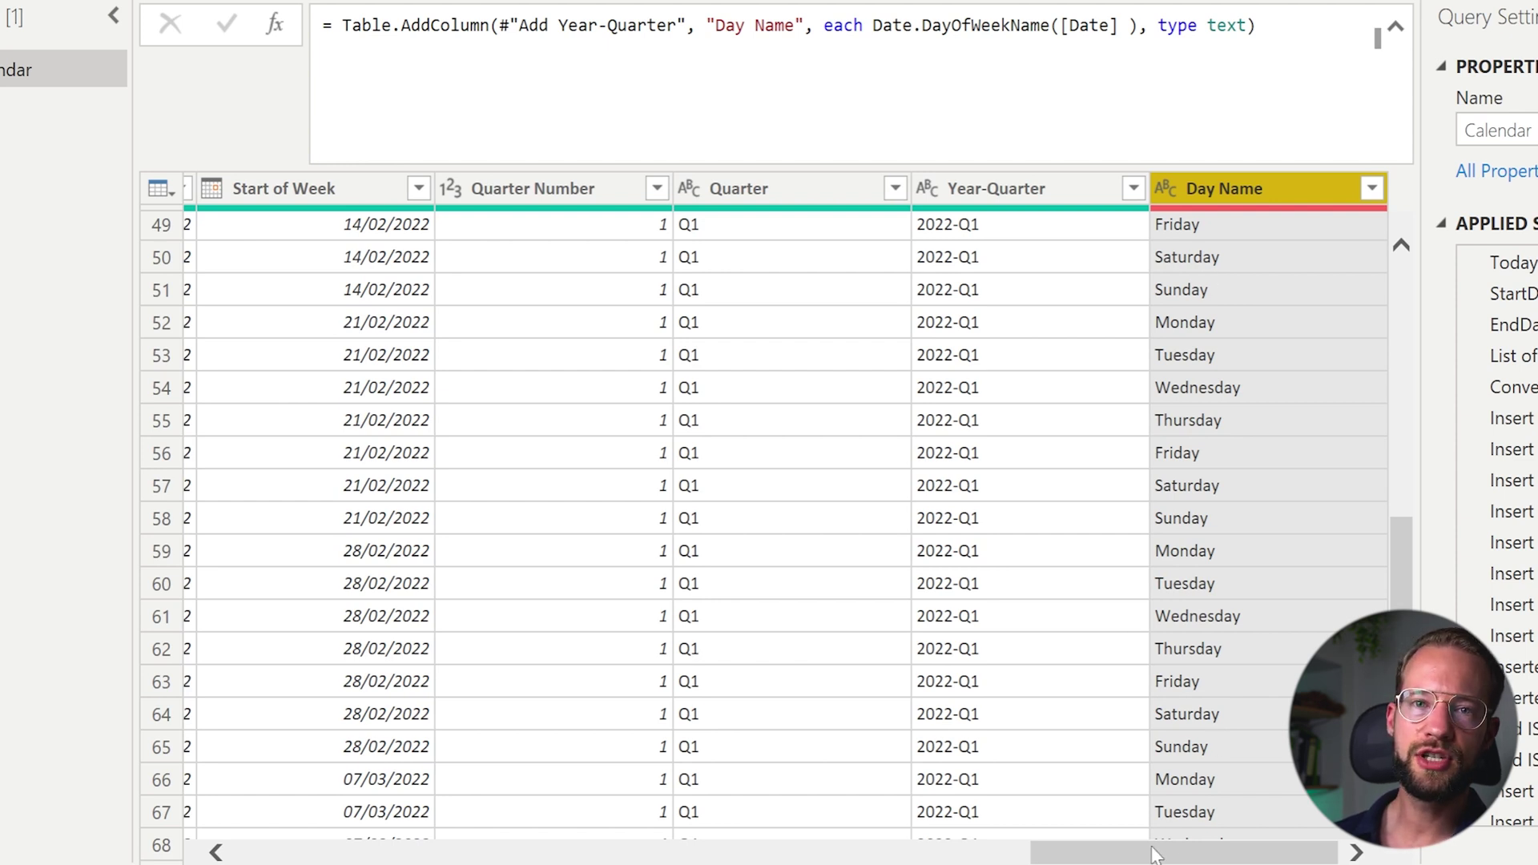
left_click_drag(1153, 853, 415, 773)
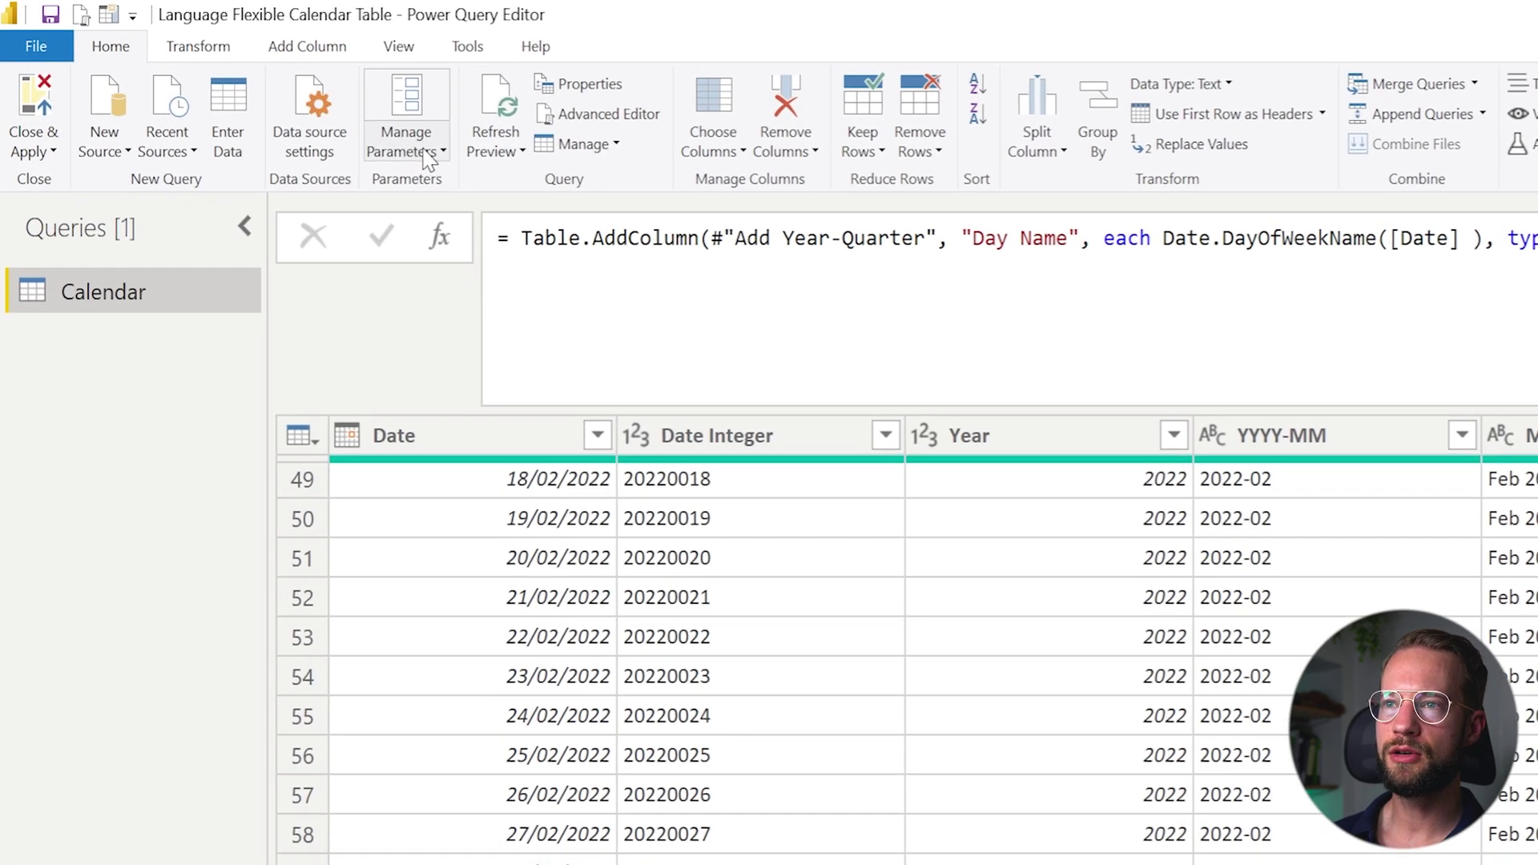
Step: Create a new Text parameter named CalendarLanguage with a List of values
left_click(285, 102)
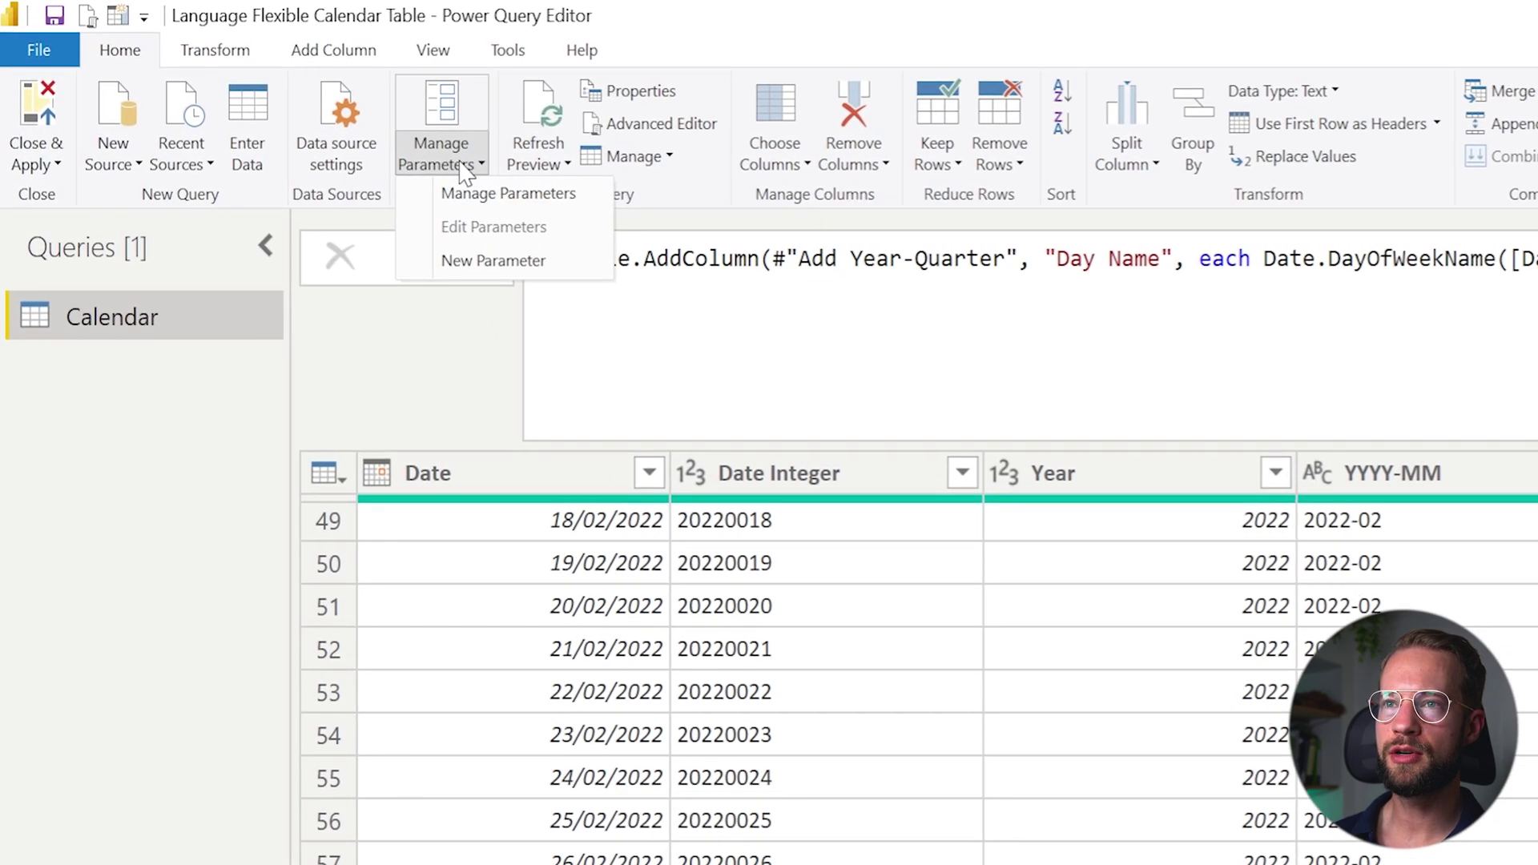
left_click(479, 261)
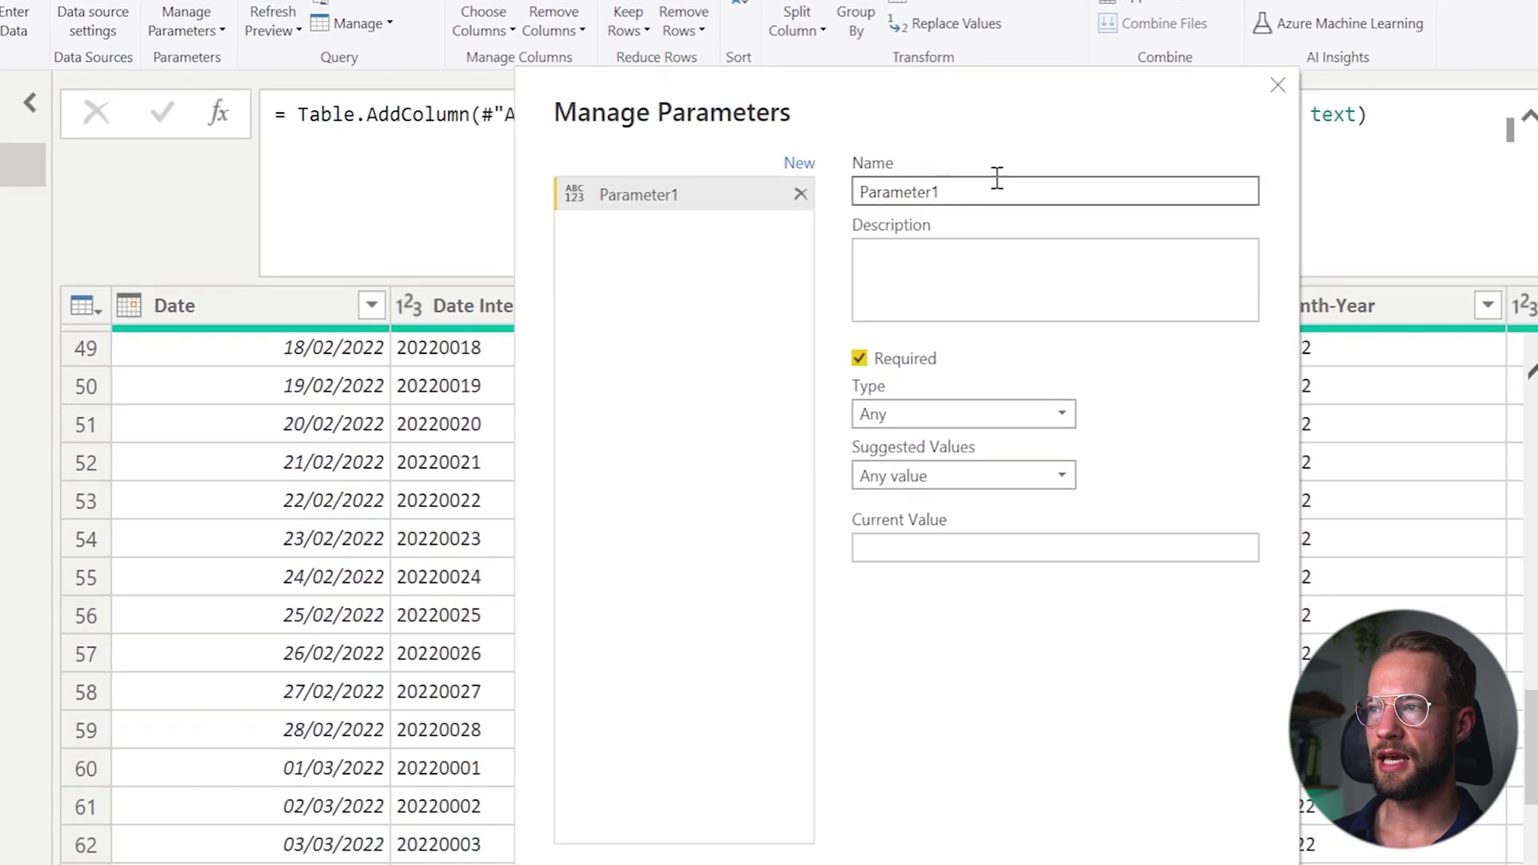
double_click(995, 178)
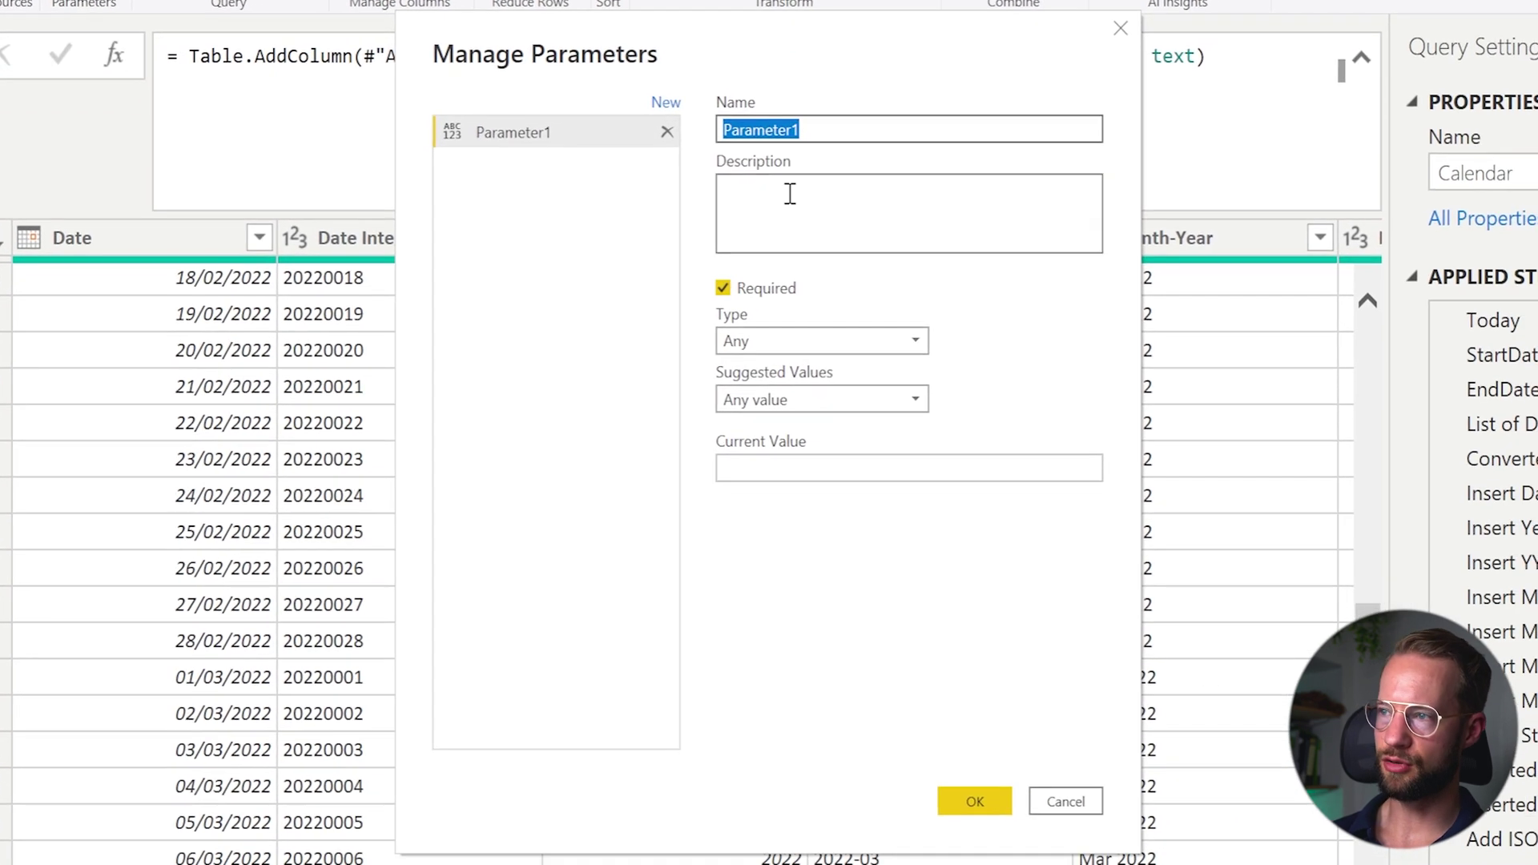
type("CalendarLanguage")
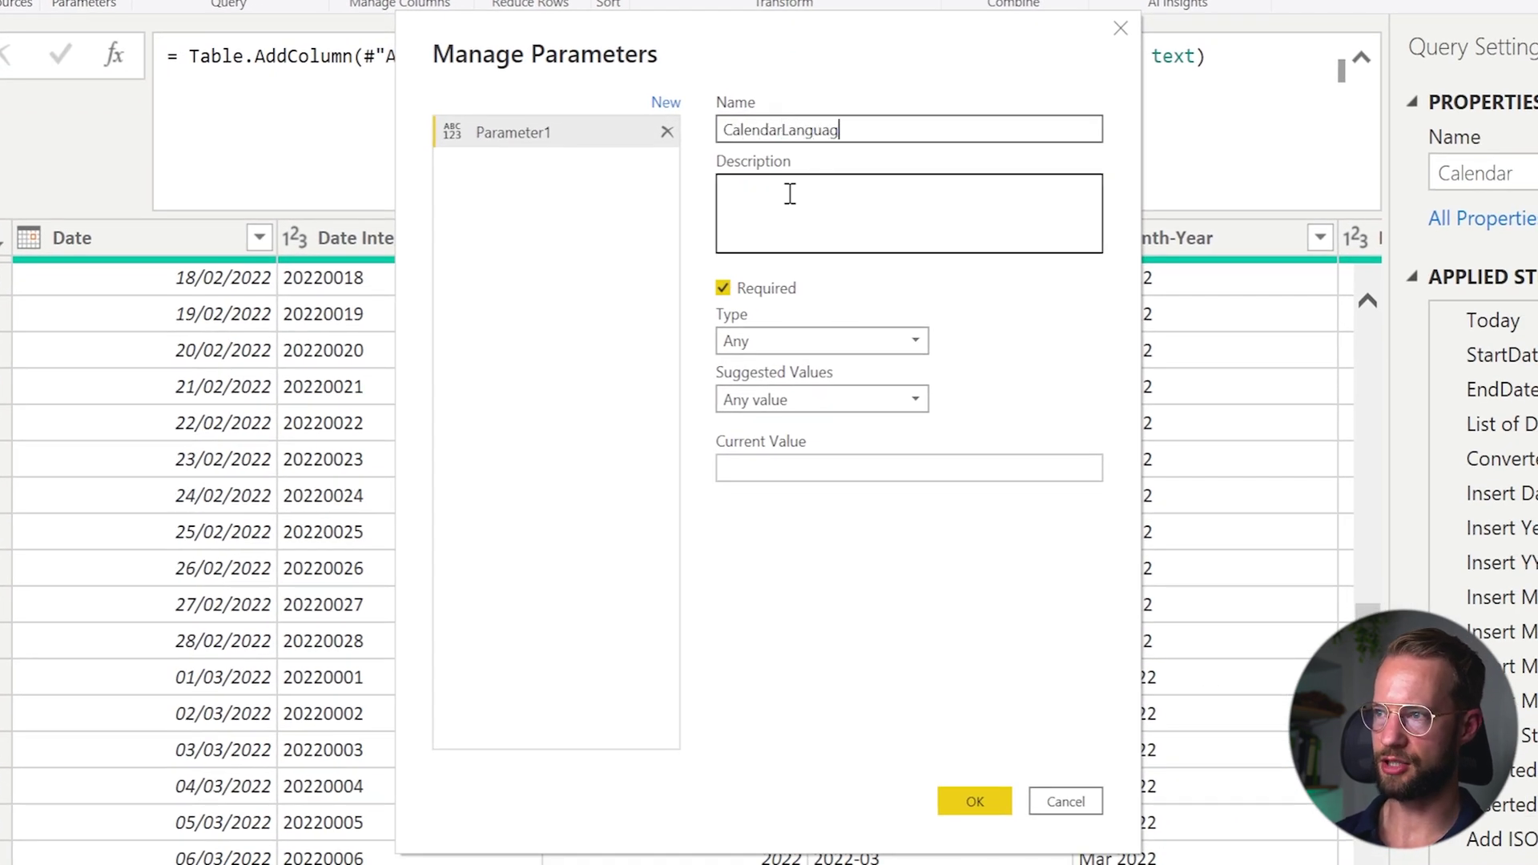
left_click(756, 341)
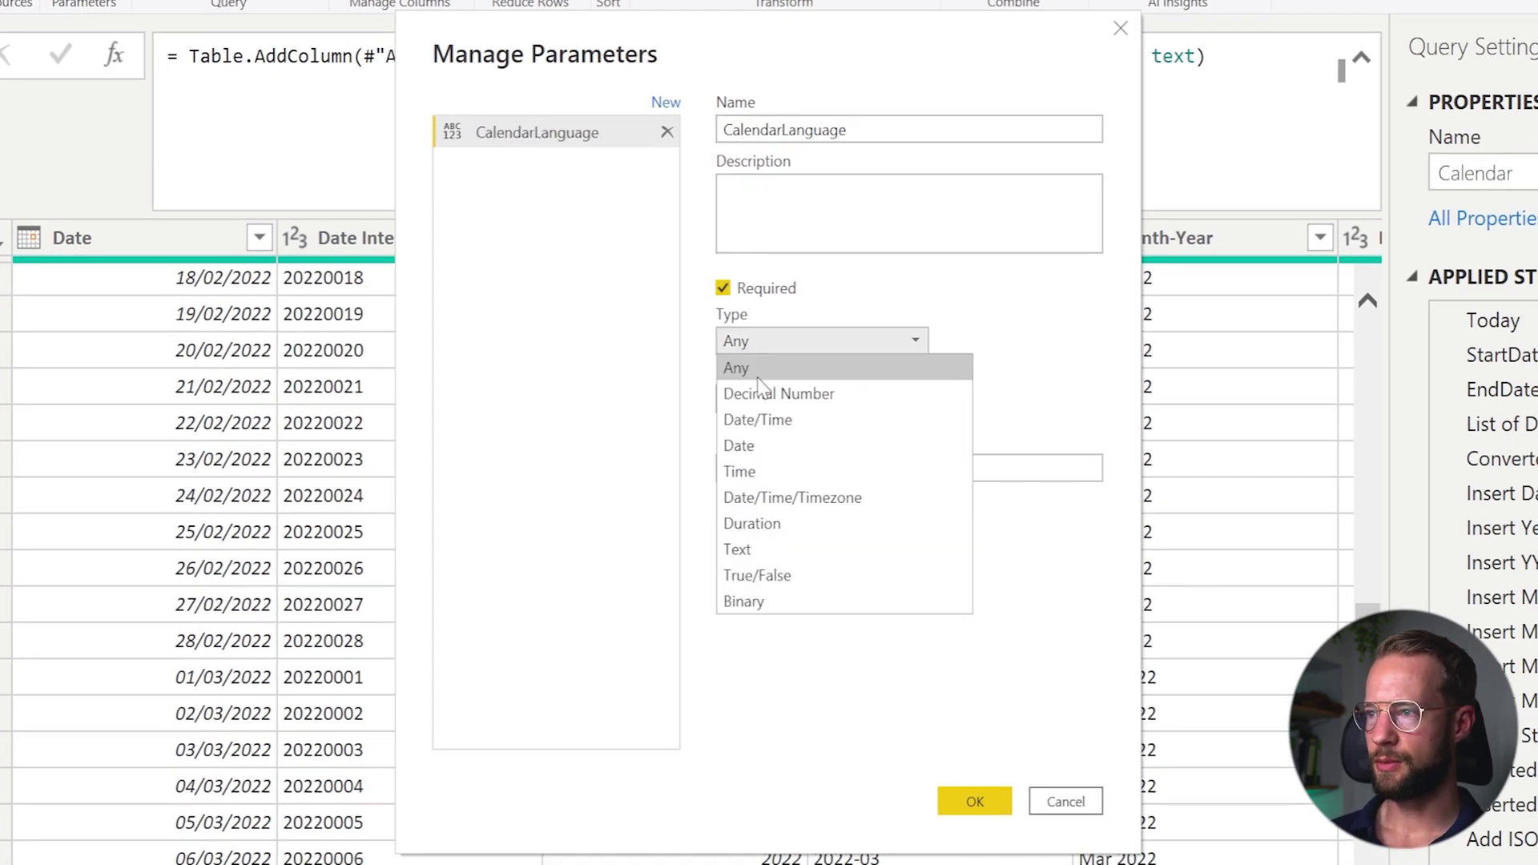
left_click(745, 549)
left_click(801, 399)
left_click(775, 453)
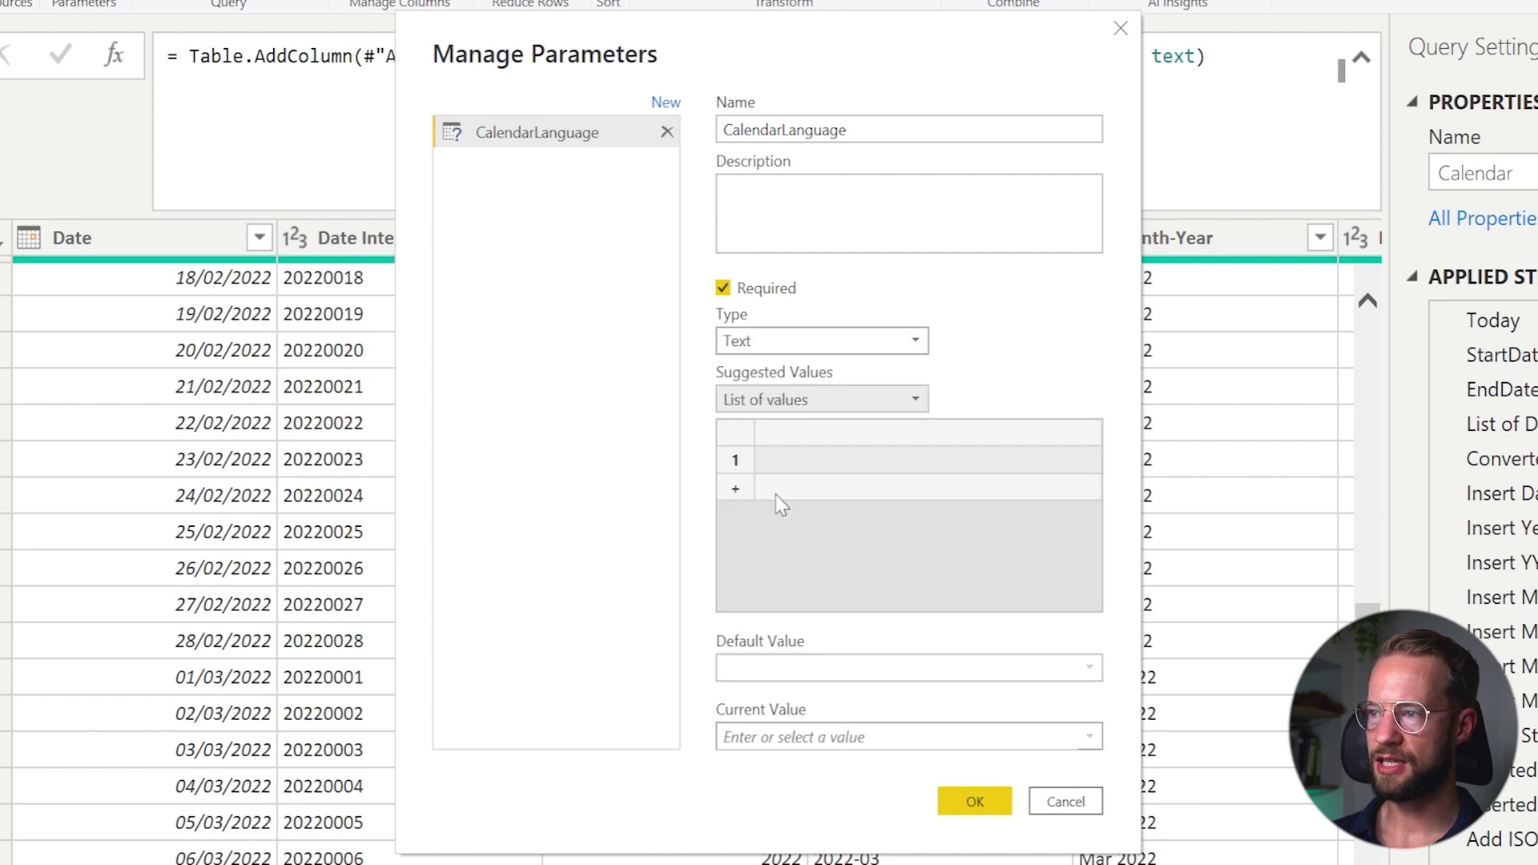
Step: Enter English and Nederlands as the suggested values and delete the empty third row
left_click(803, 459)
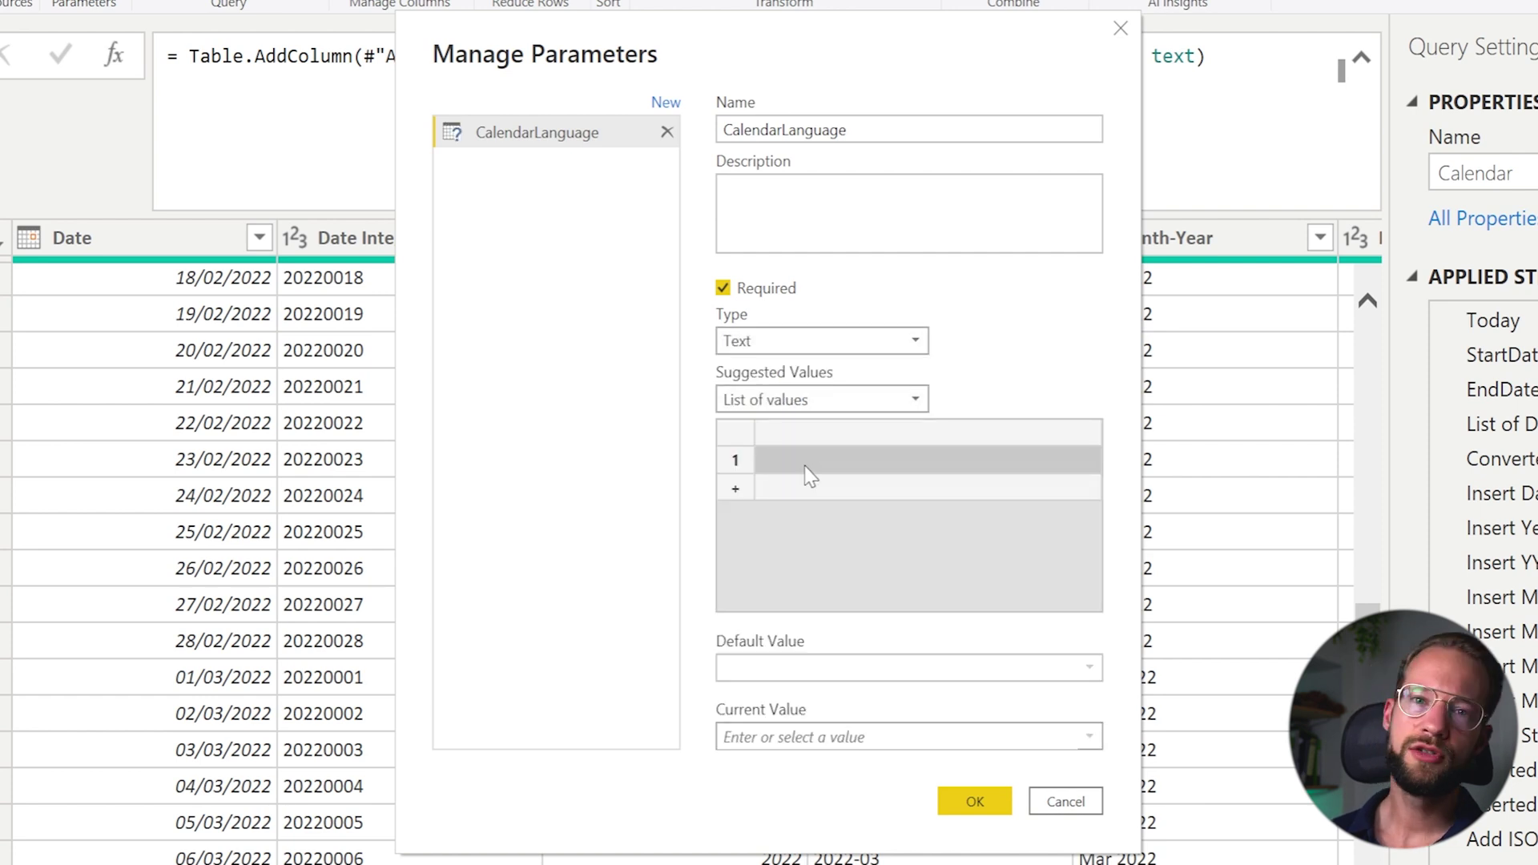
type("Engli")
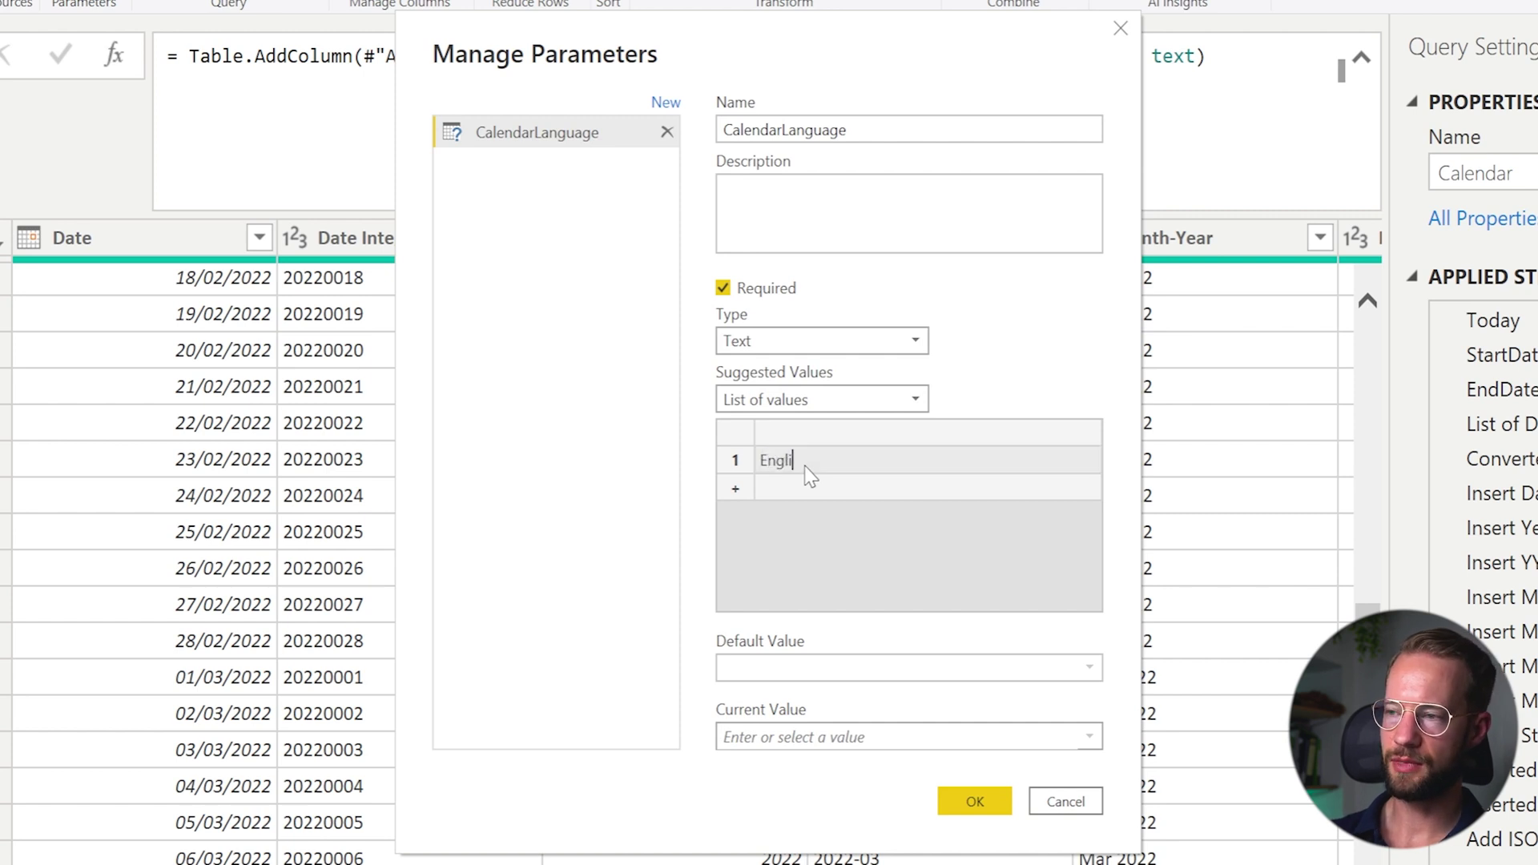
type("sh")
key("Return")
type("Nederla")
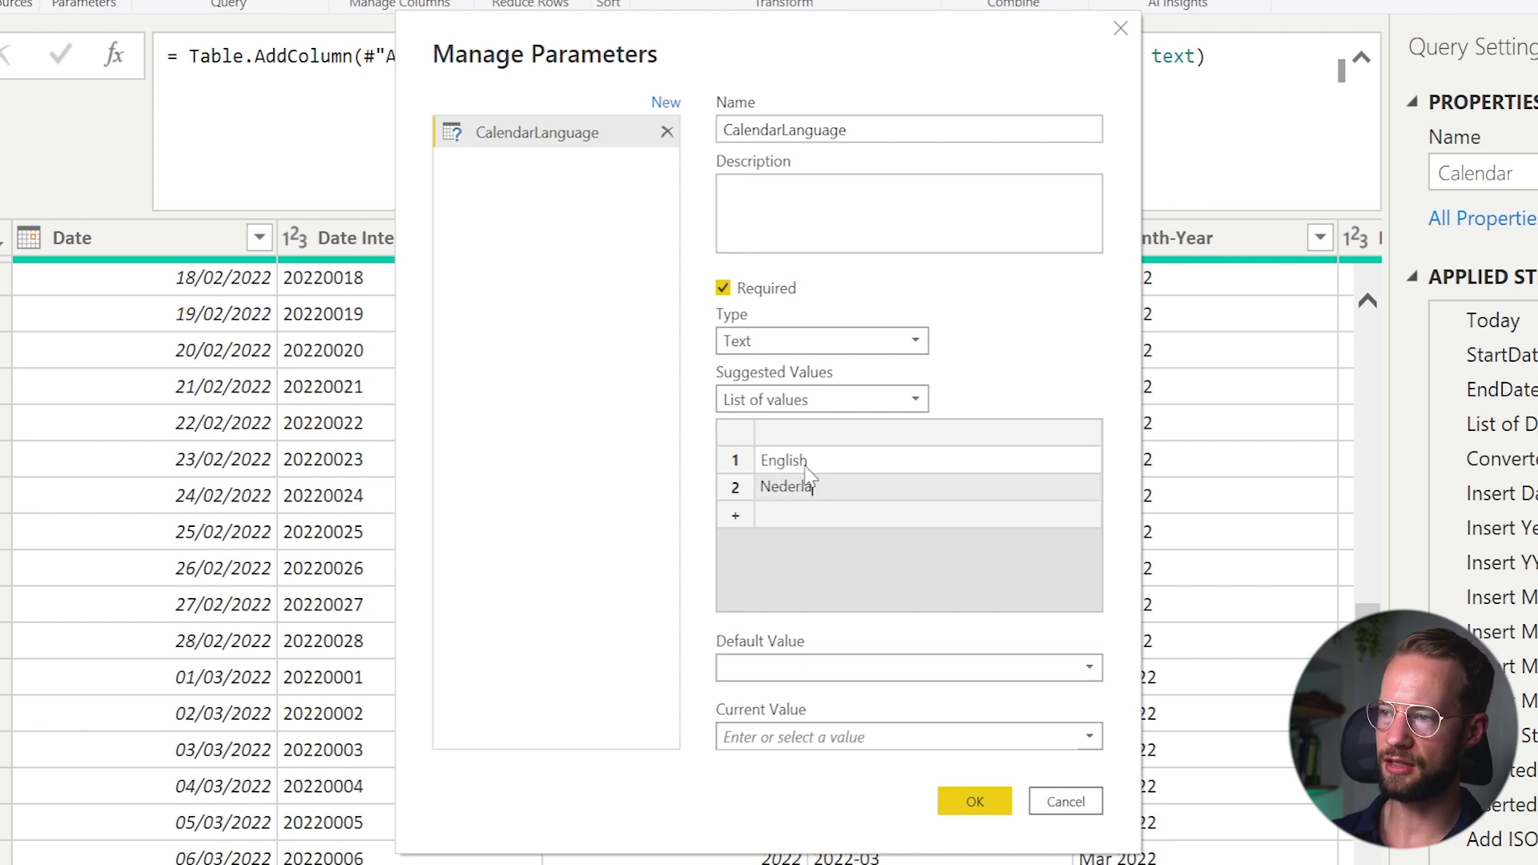
type("nds")
key("Return")
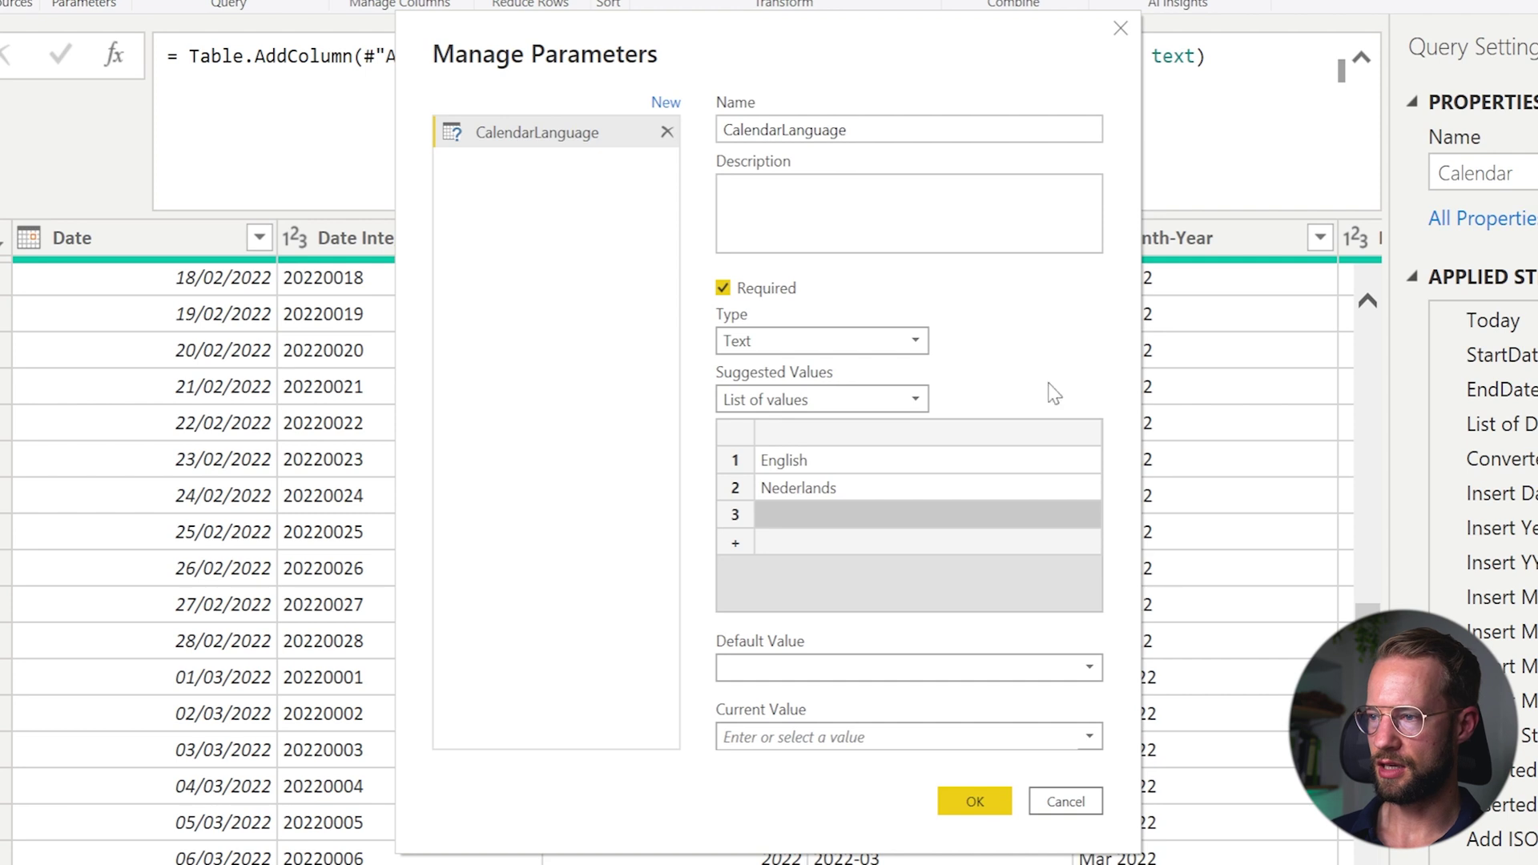
right_click(727, 522)
left_click(782, 638)
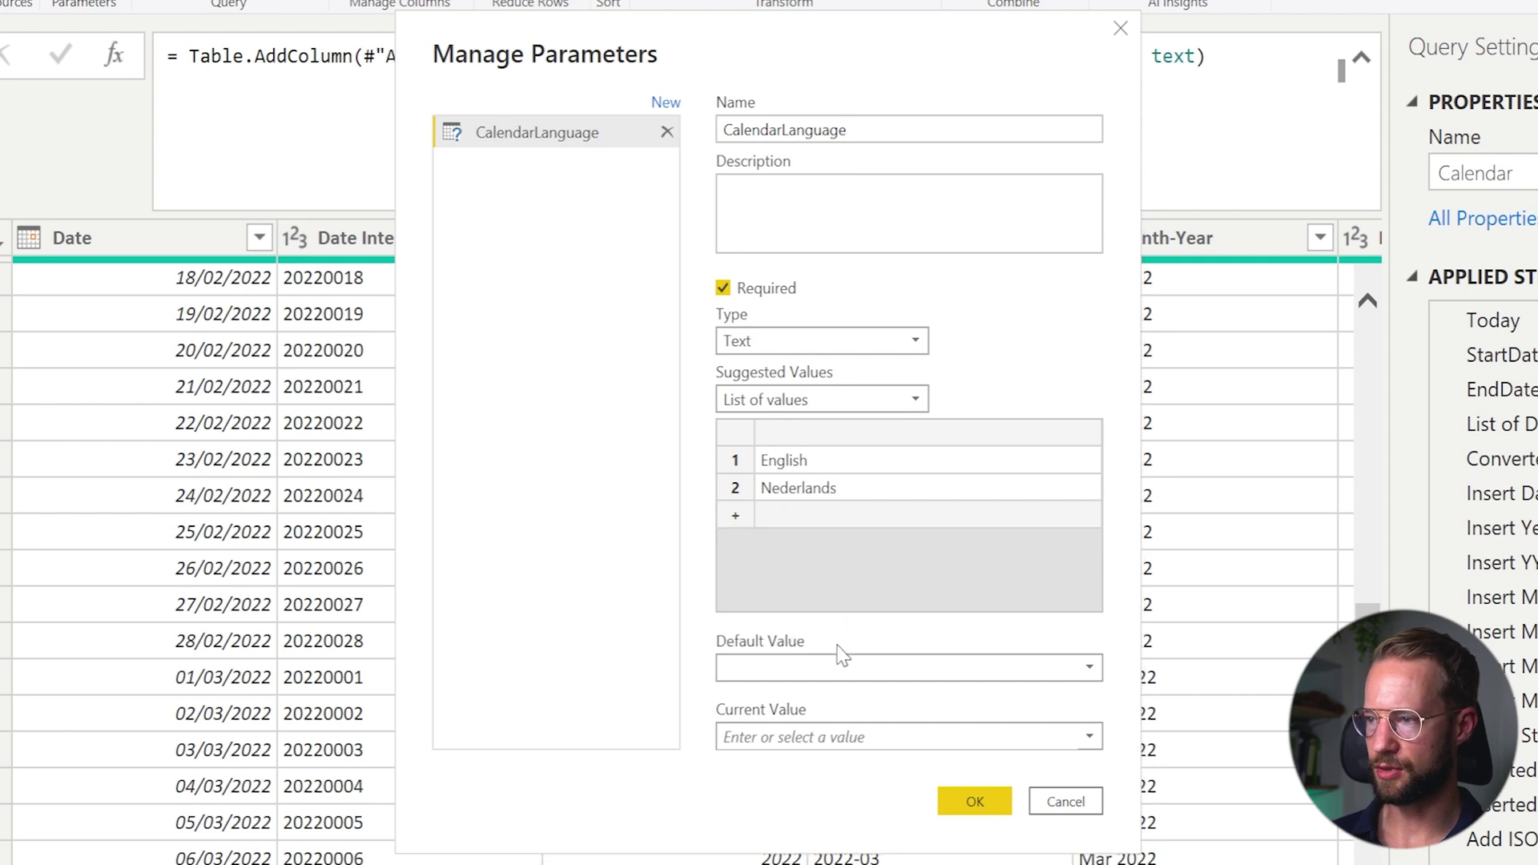
Step: Make English both the default and current value and save the parameter
left_click(829, 667)
left_click(803, 703)
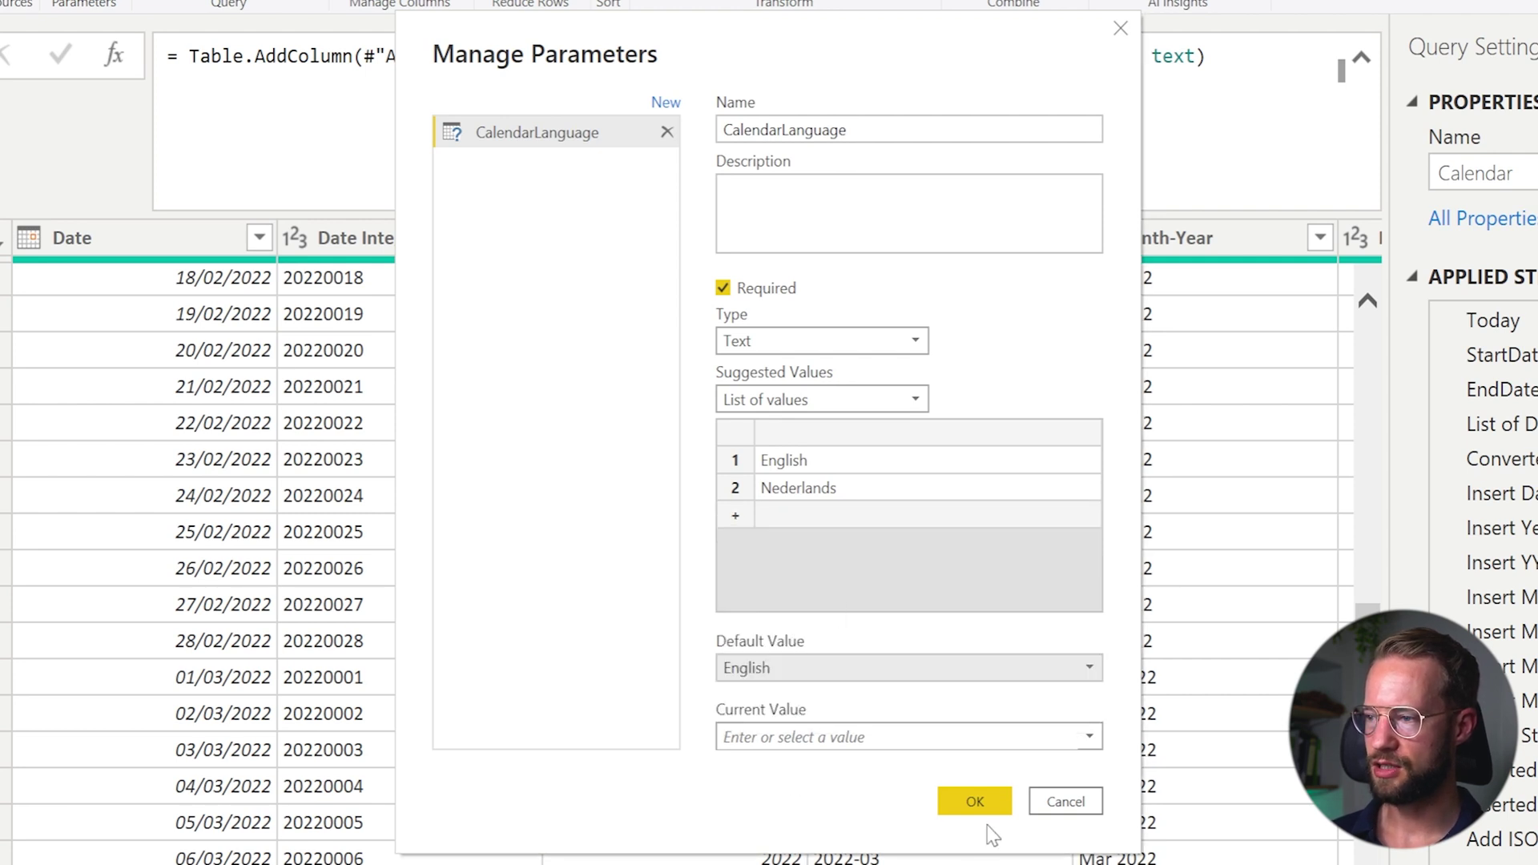
left_click(981, 803)
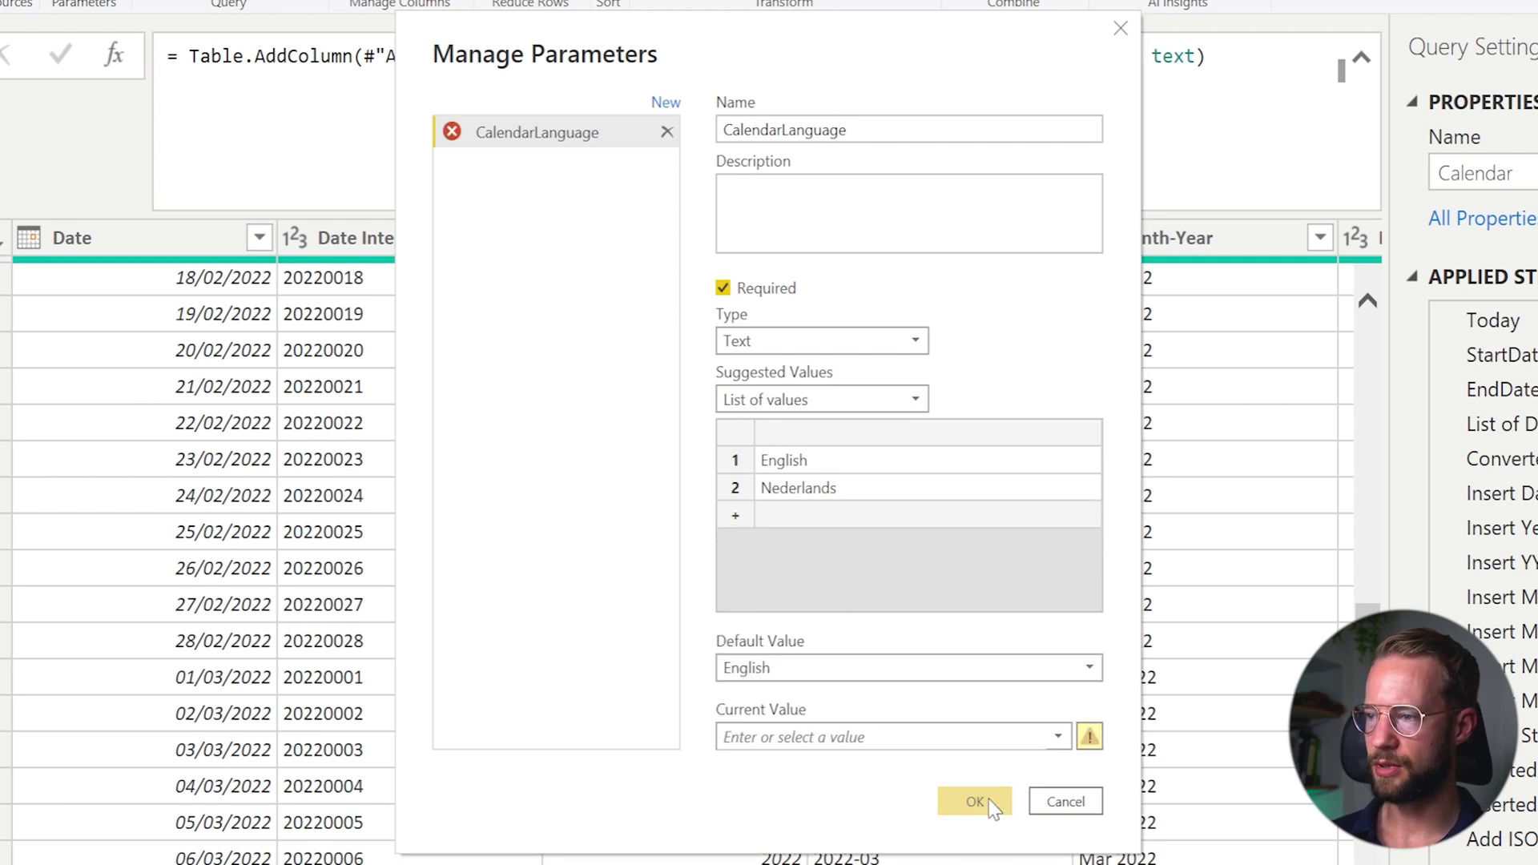
left_click(1057, 735)
left_click(844, 763)
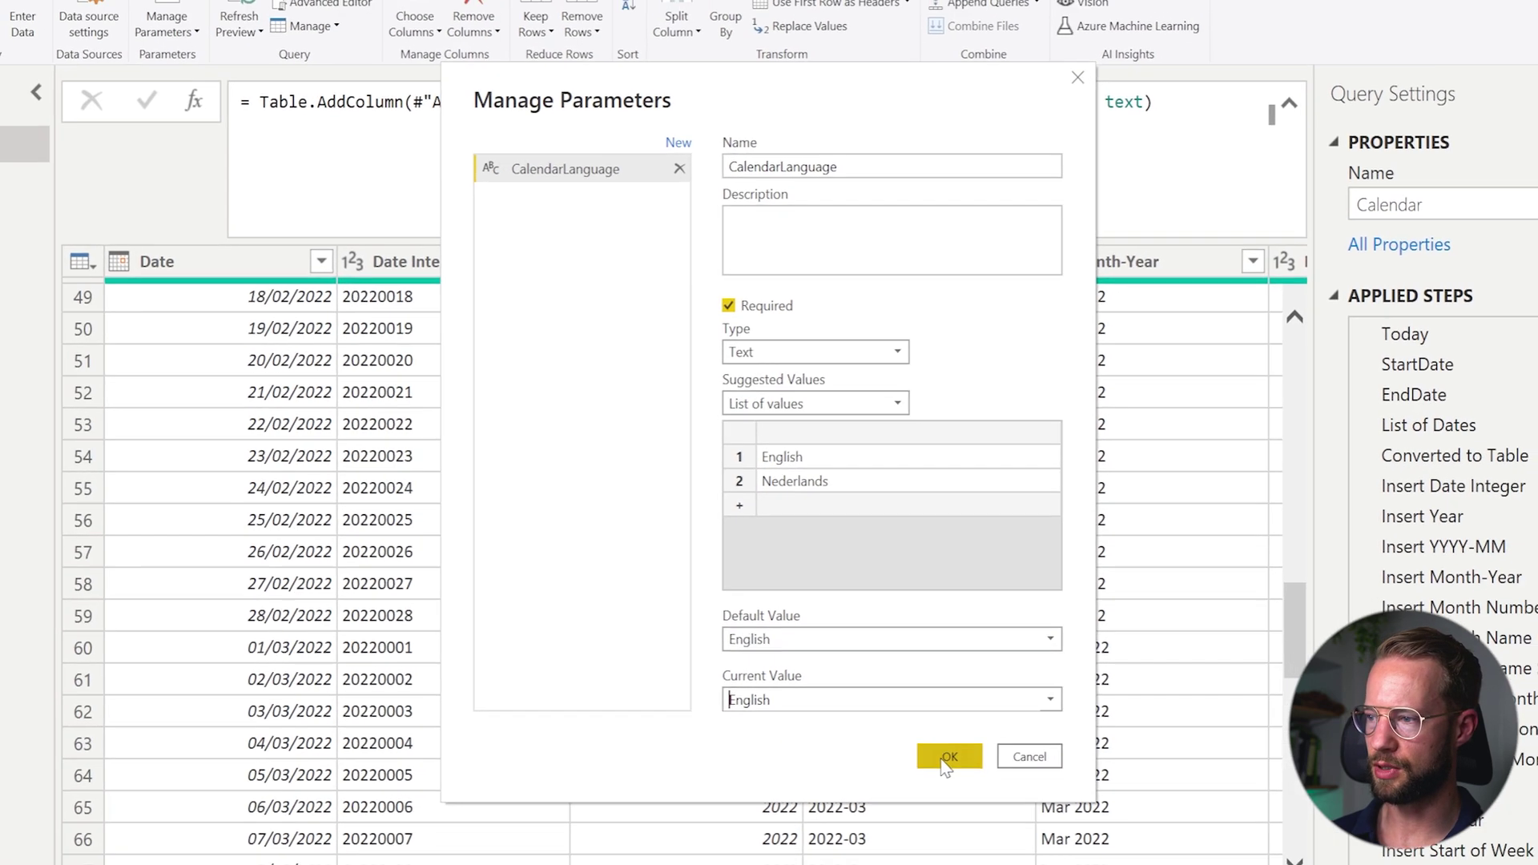
left_click(947, 760)
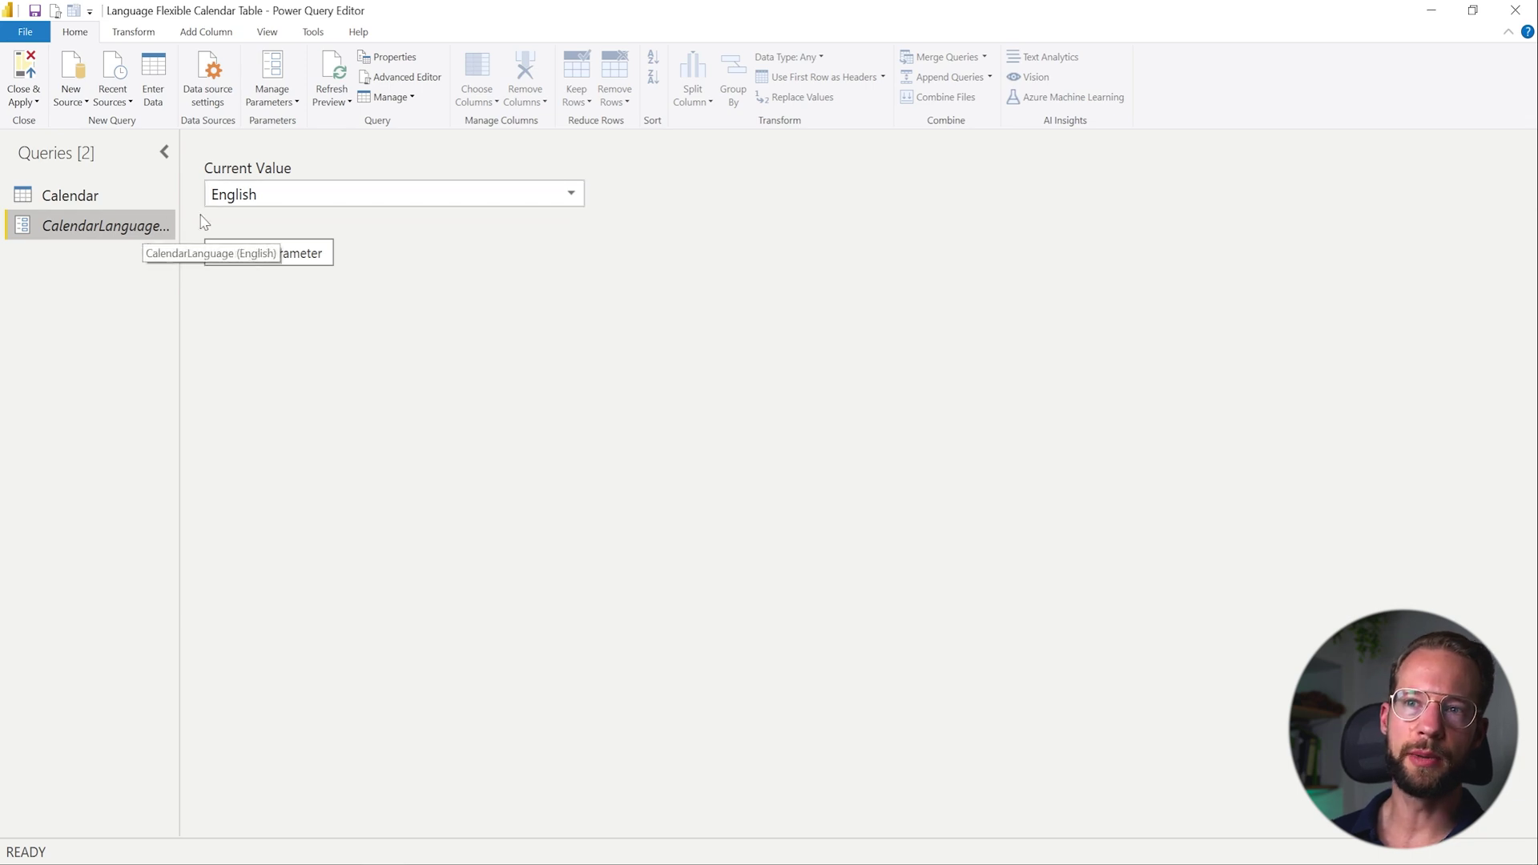
Step: Return to the Calendar query and preview the Insert Year, Insert Month Name and Insert Month-Year steps
left_click(88, 201)
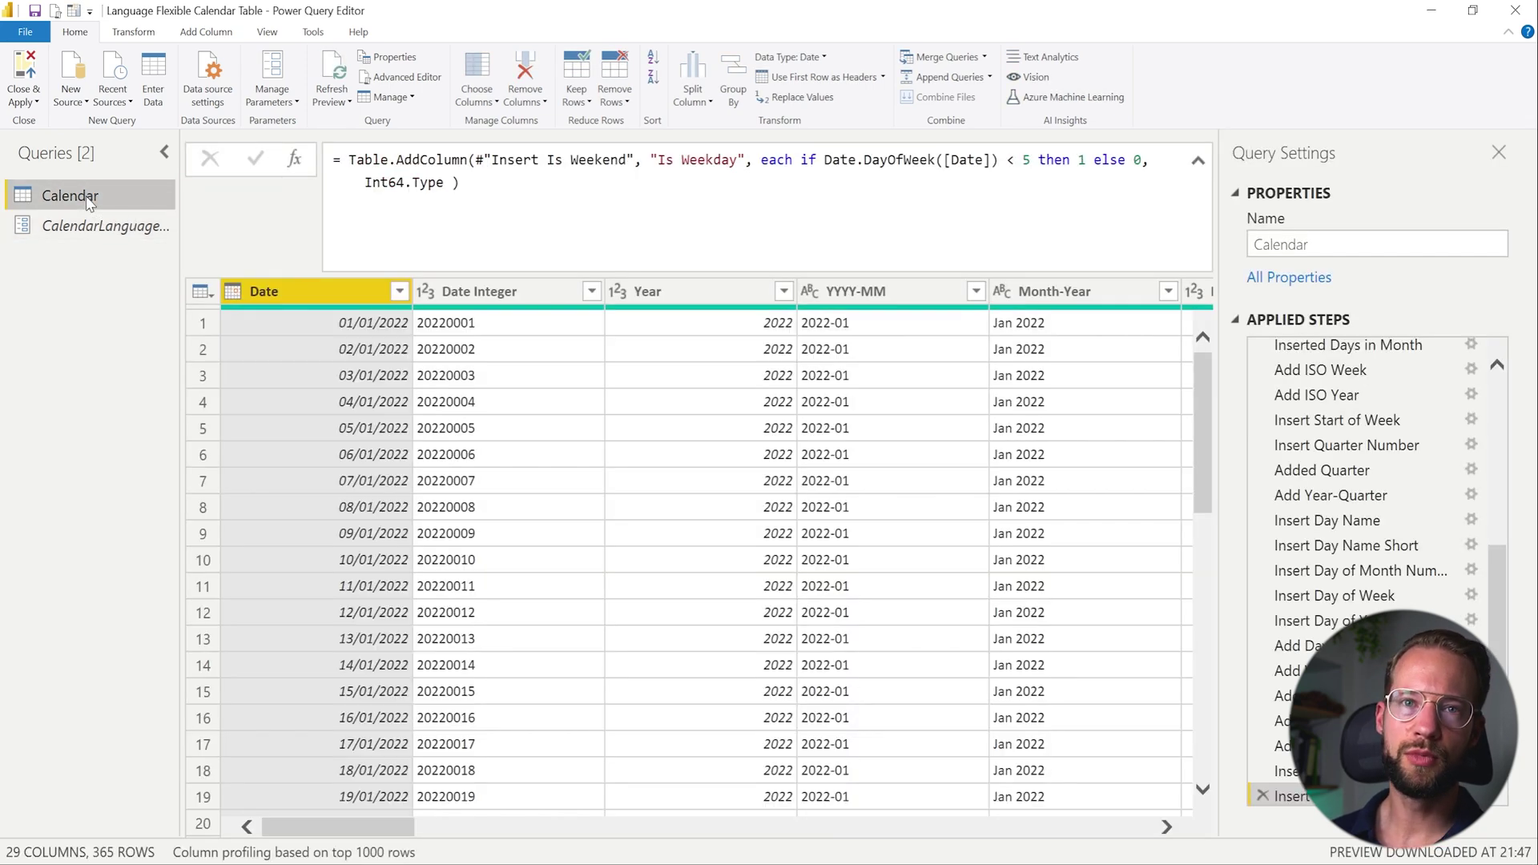
scroll(1385, 444, "up", 5)
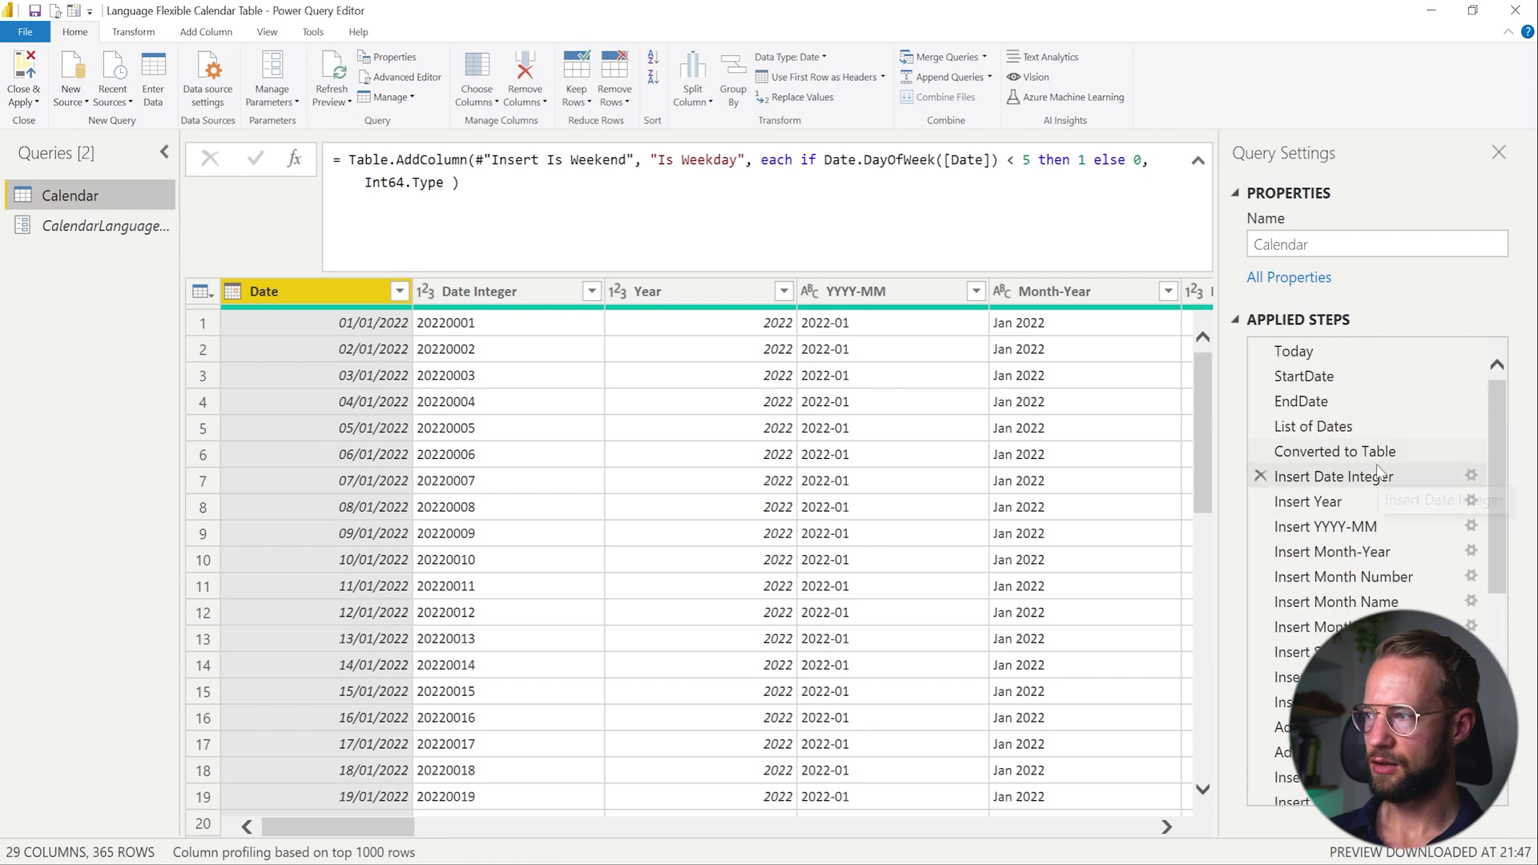
left_click(1361, 502)
left_click(1388, 602)
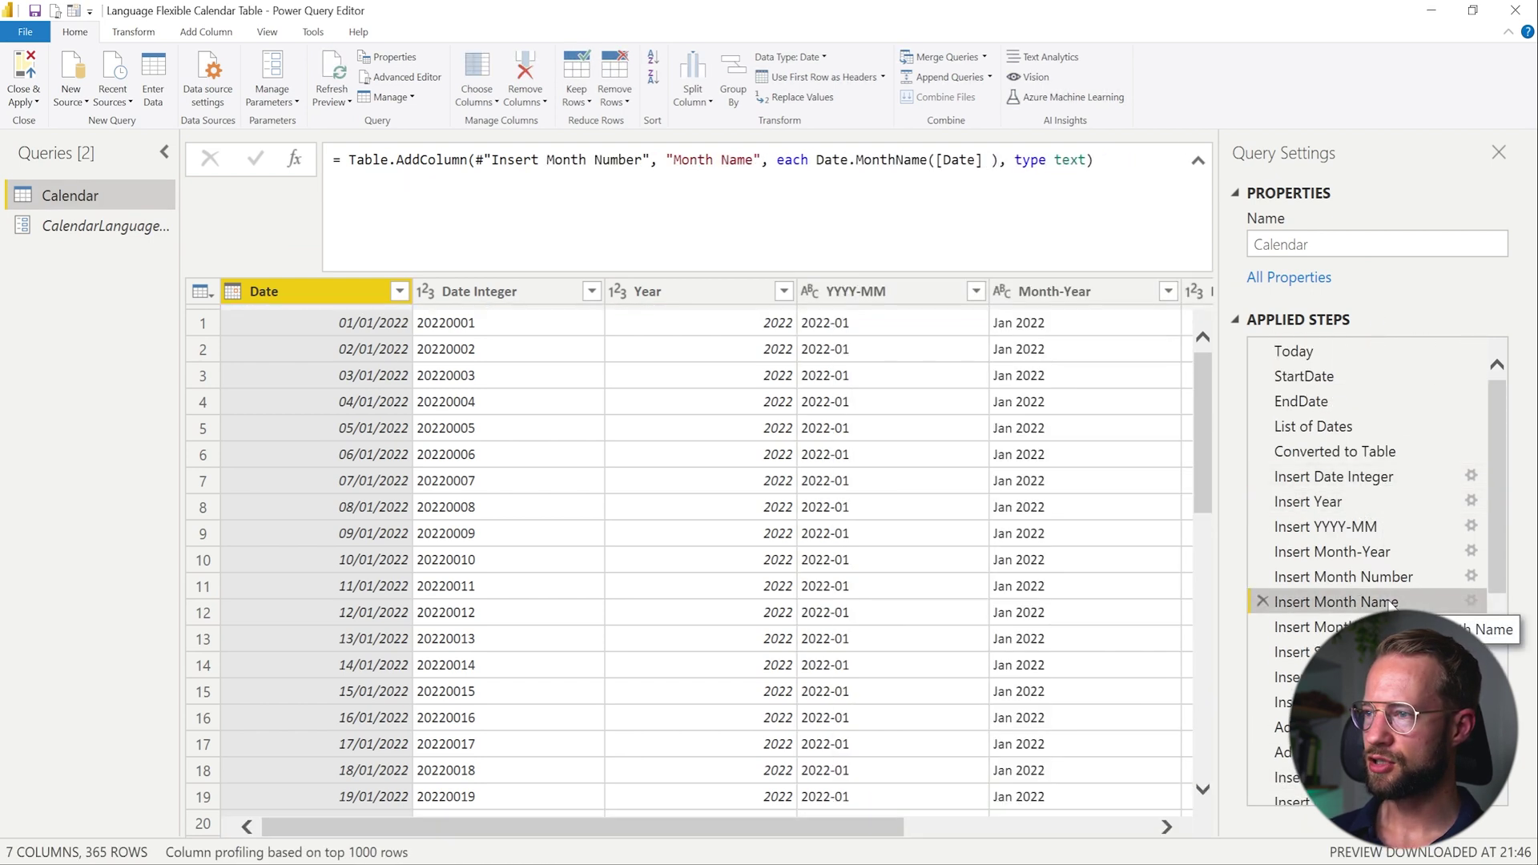
left_click(1355, 551)
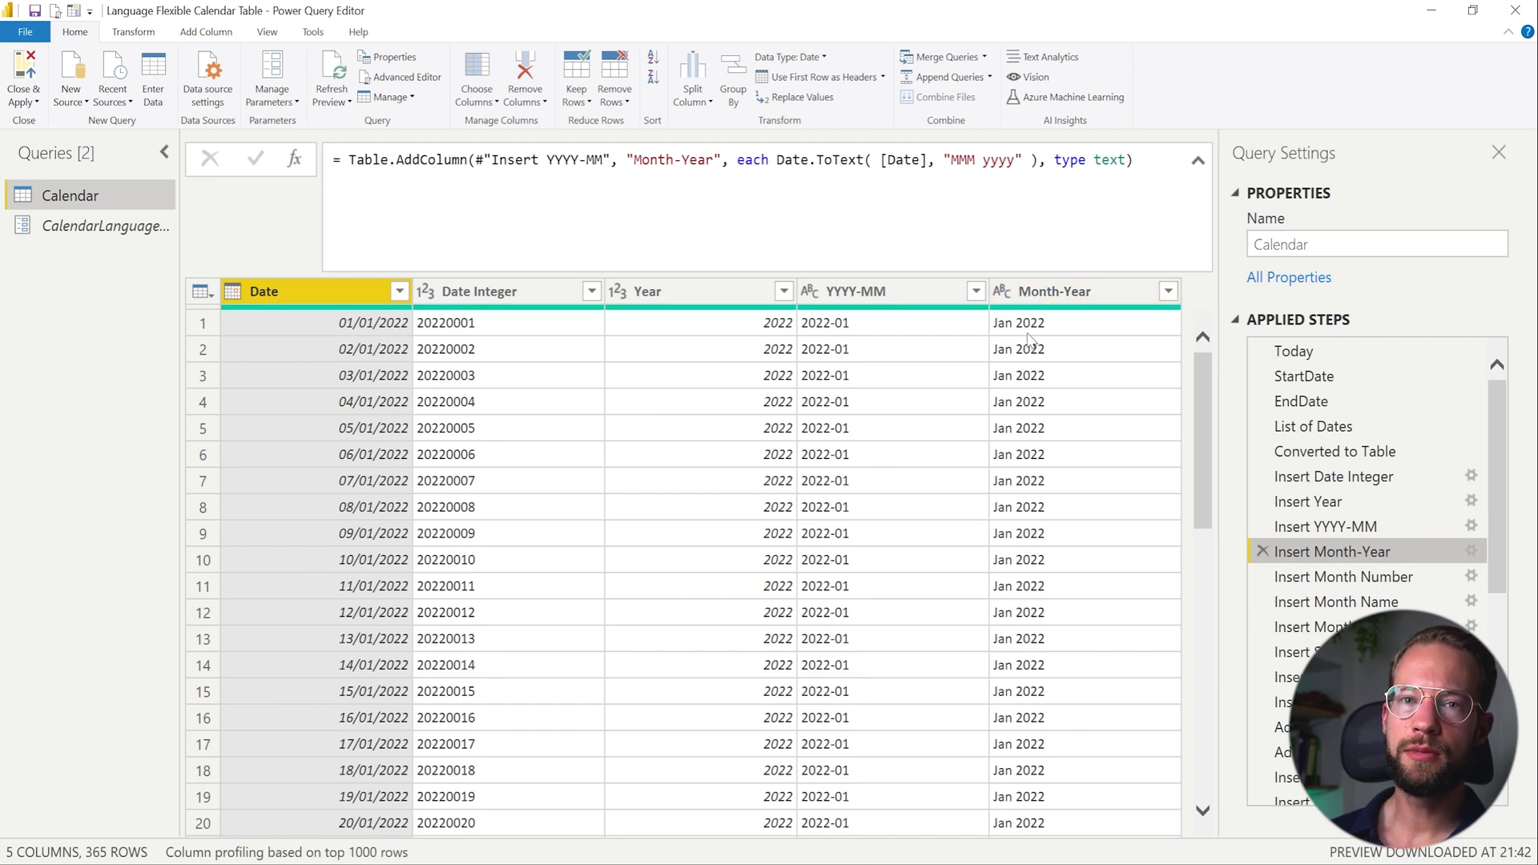
scroll(985, 424, "down", 19)
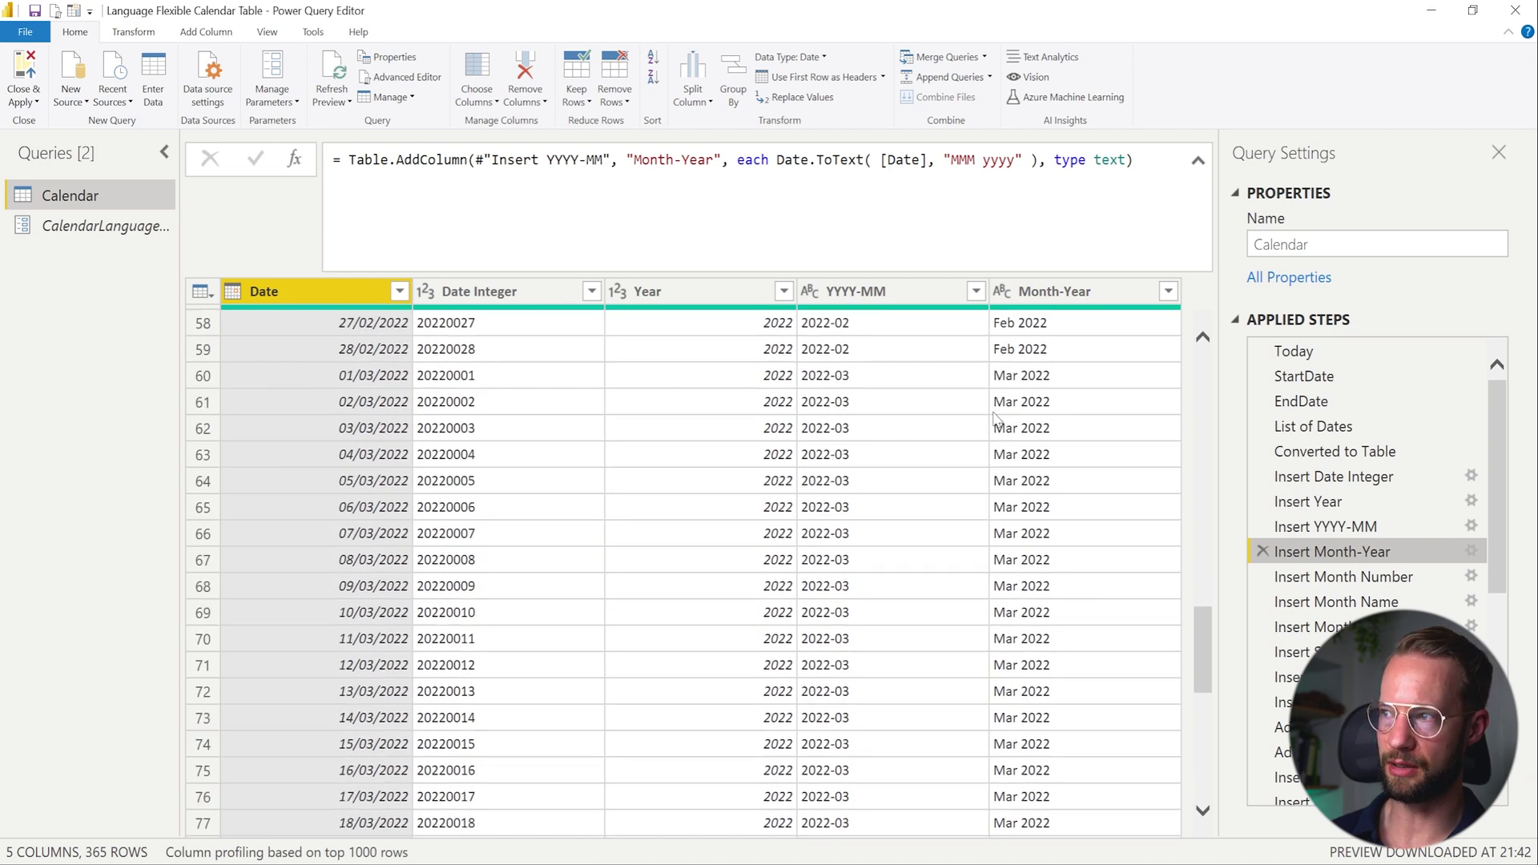
scroll(999, 400, "up", 19)
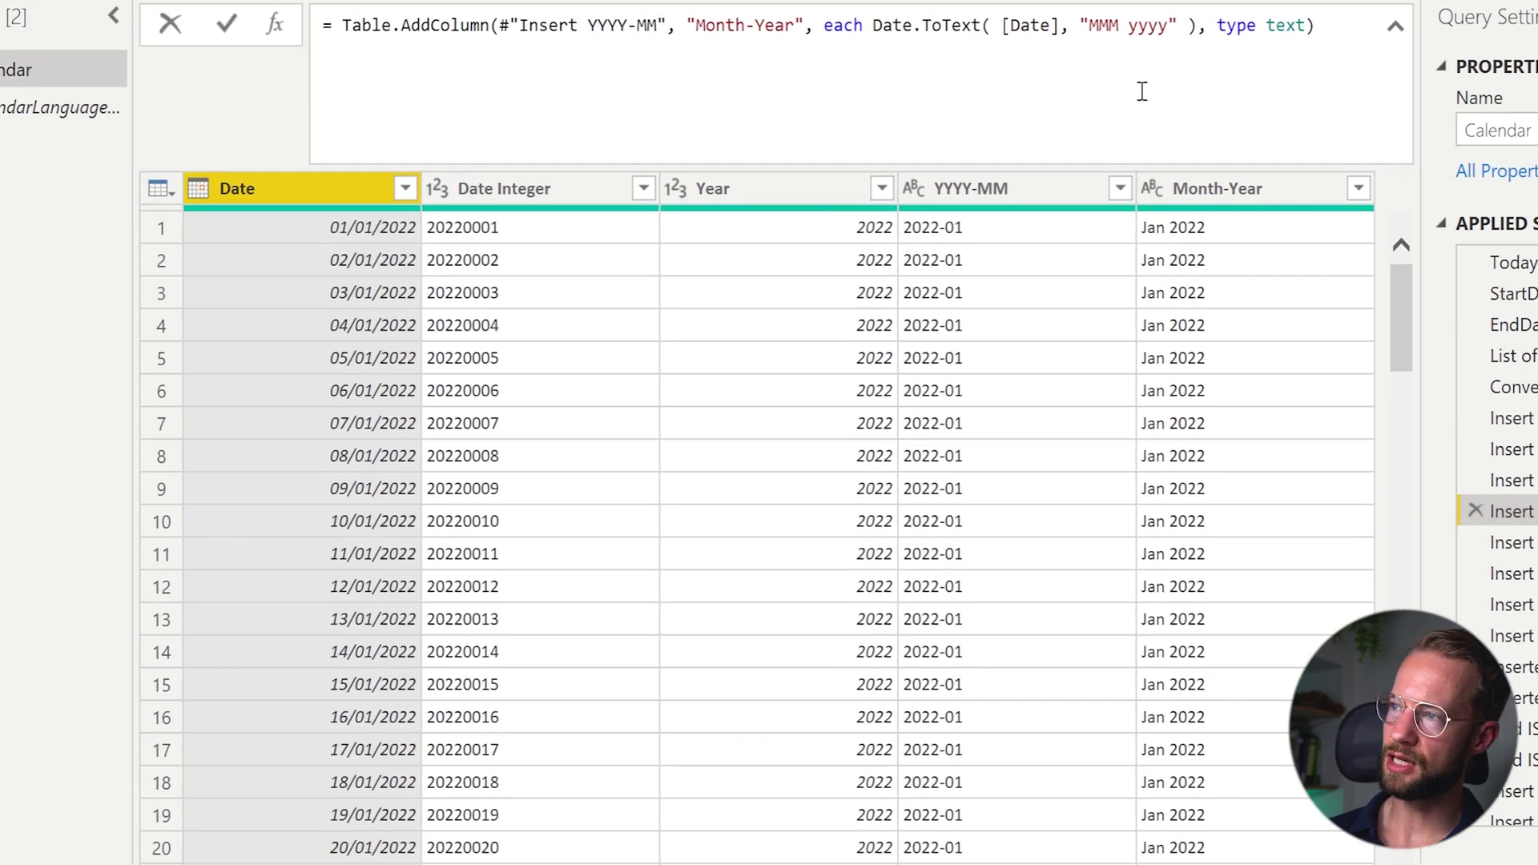
Step: Add an "en-EN" culture argument to the Month-Year formula
left_click(1174, 56)
type(",")
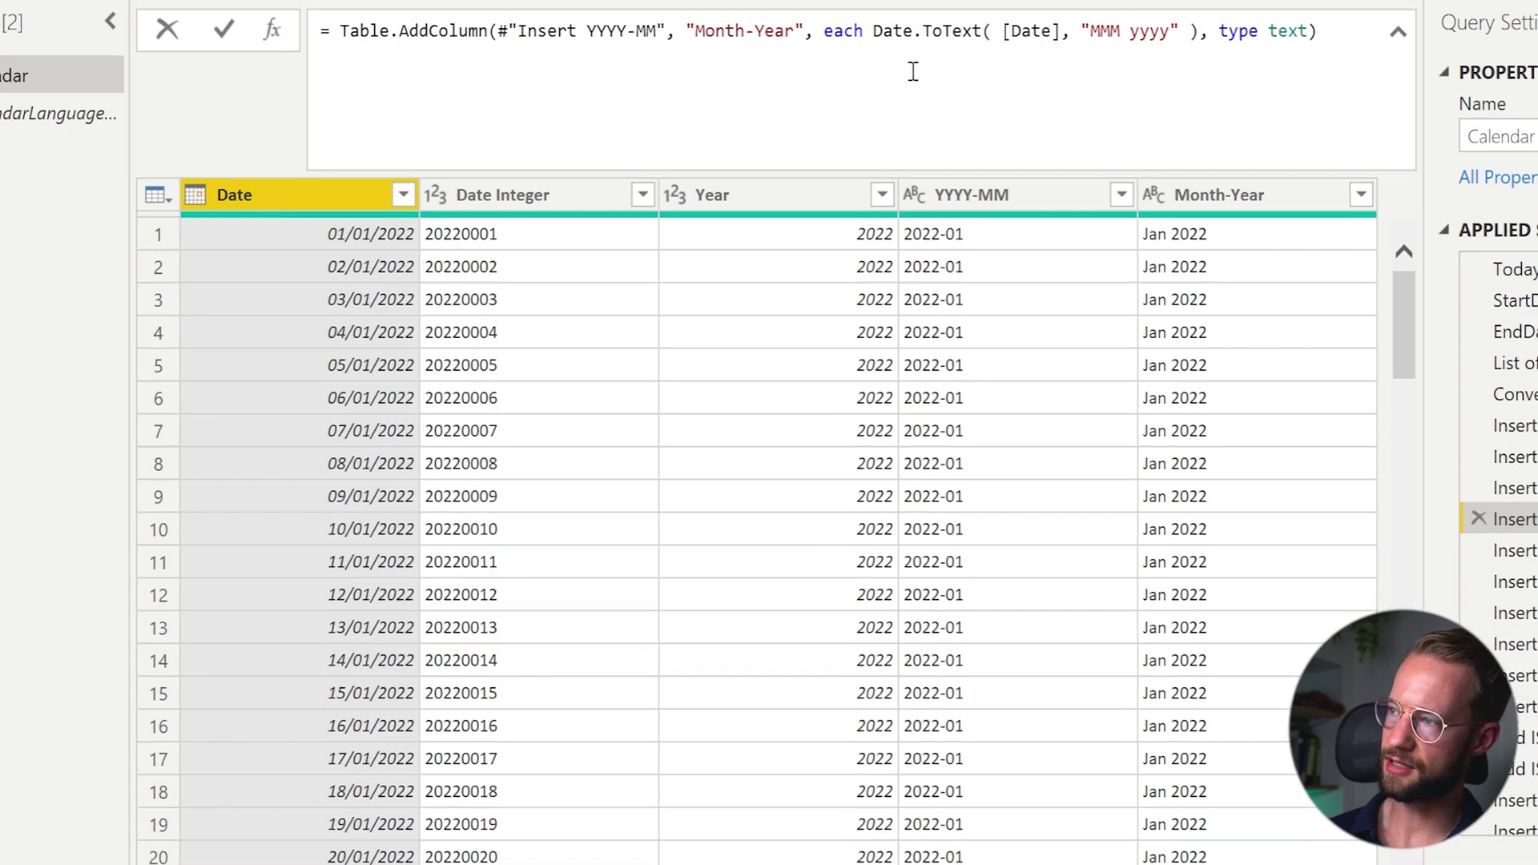
type(" \"en")
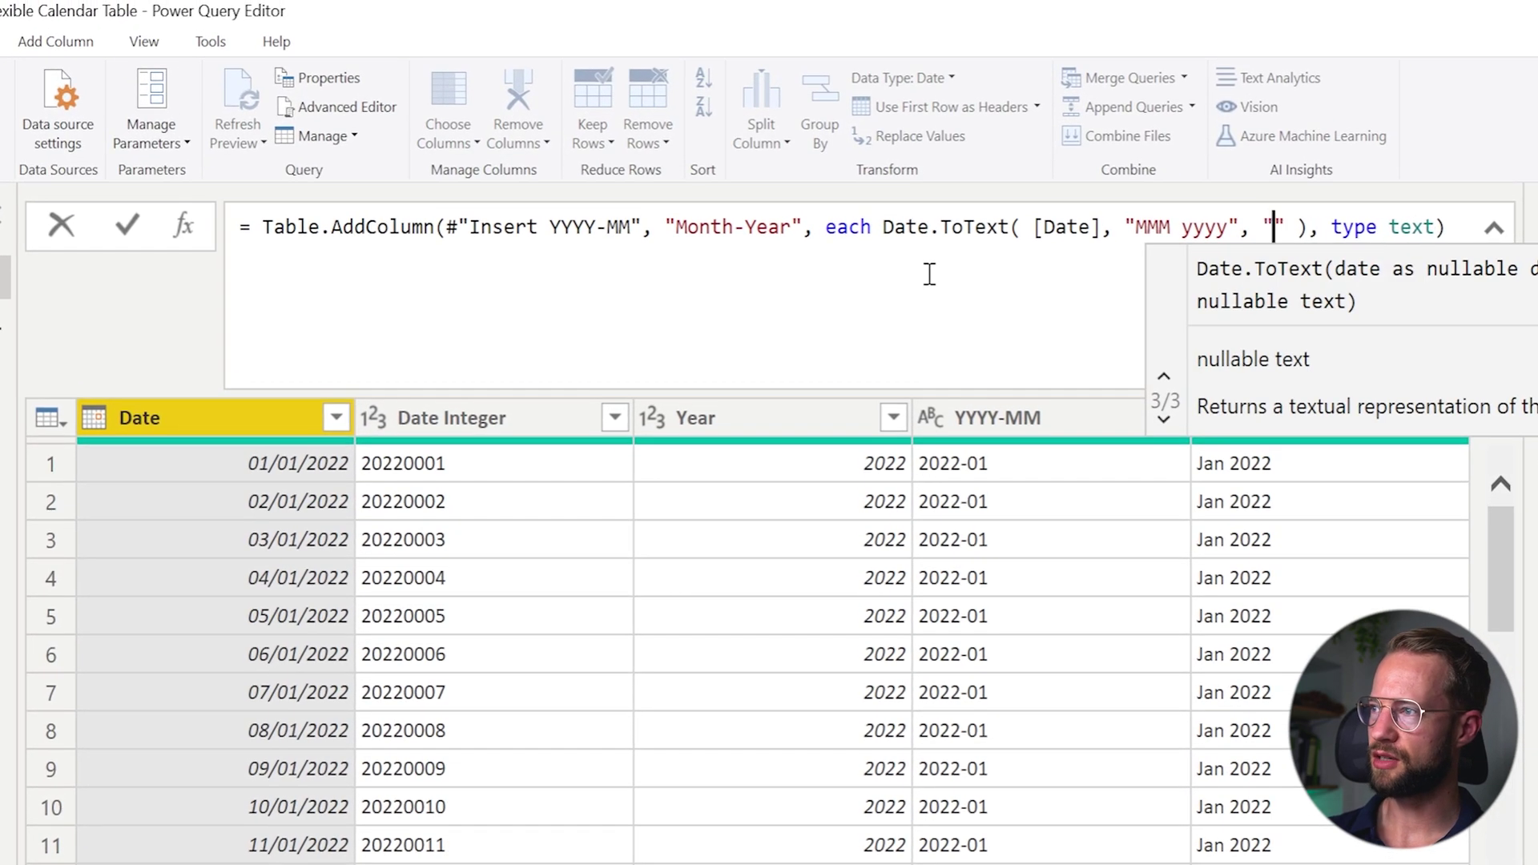
type("-EN")
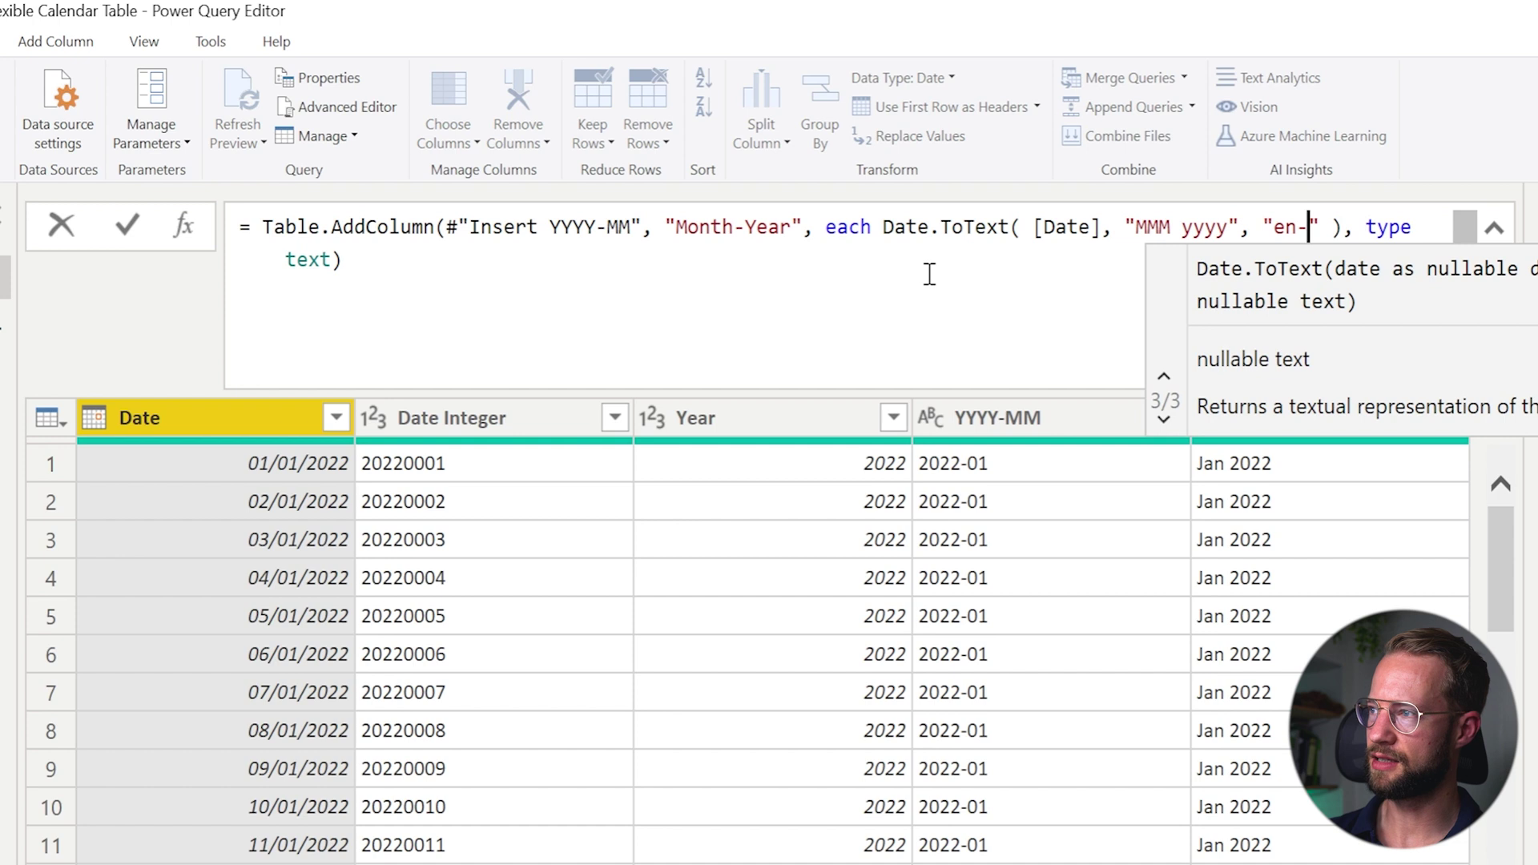
key("Return")
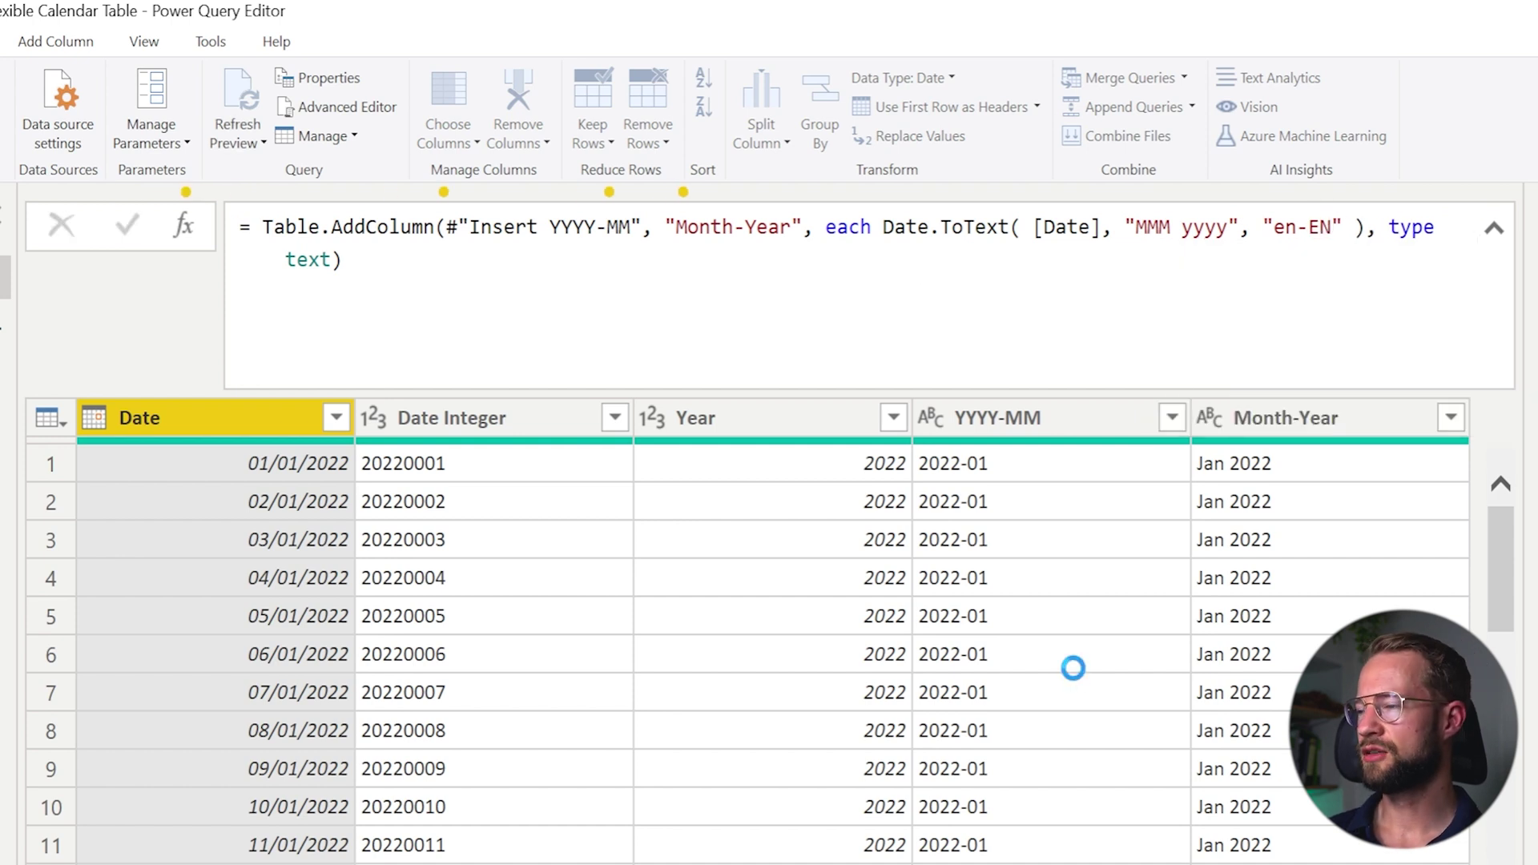
scroll(1282, 575, "down", 20)
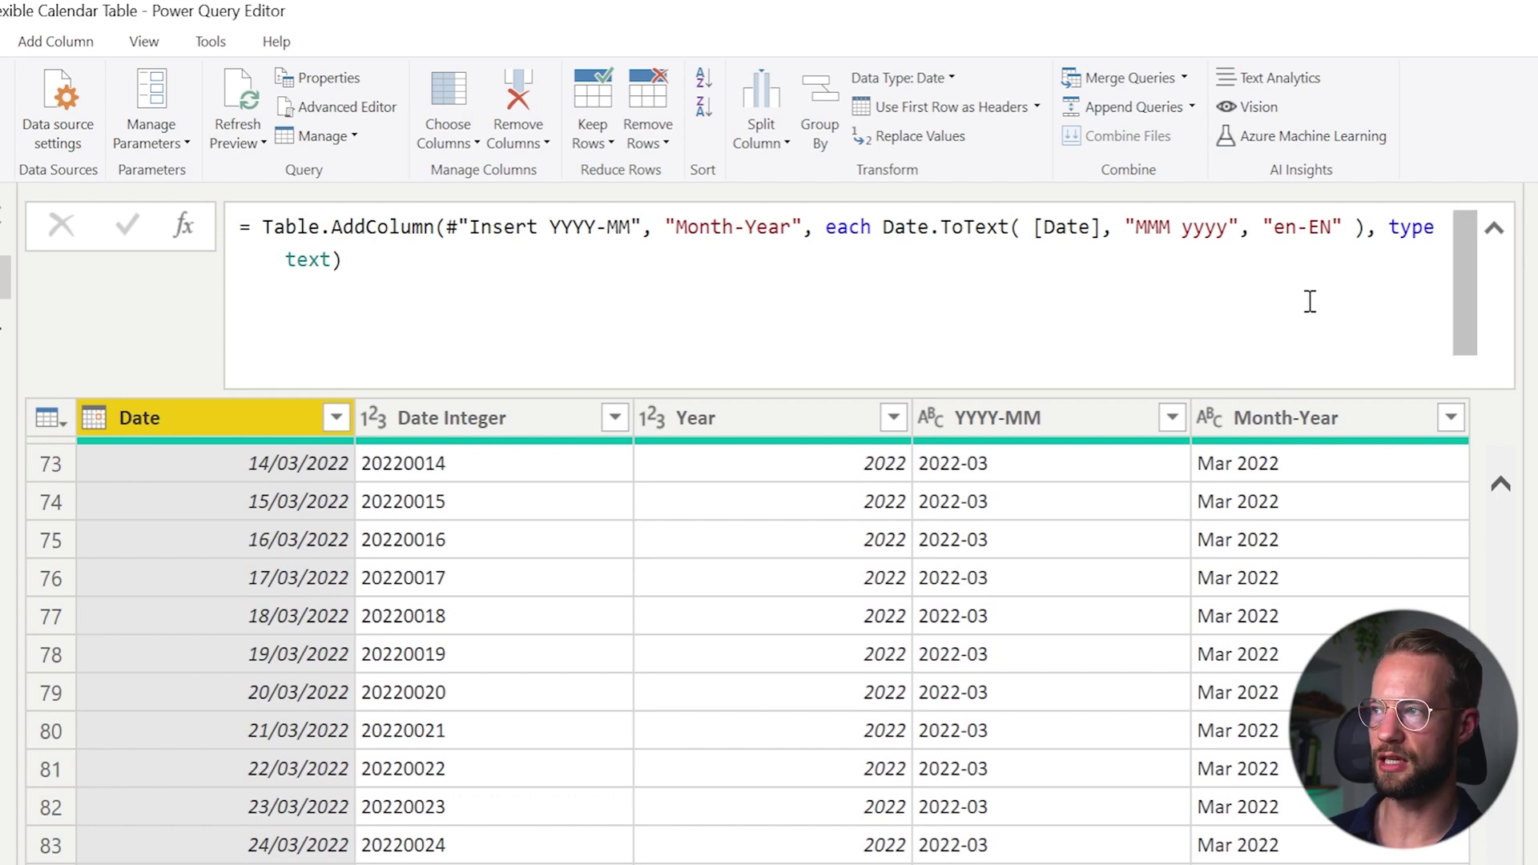
Step: Change the formula's culture to "nl-NL" and check the Dutch label mrt 2022
left_click(1285, 230)
key("Delete")
key("Delete")
key("Delete")
key("Delete")
key("Delete")
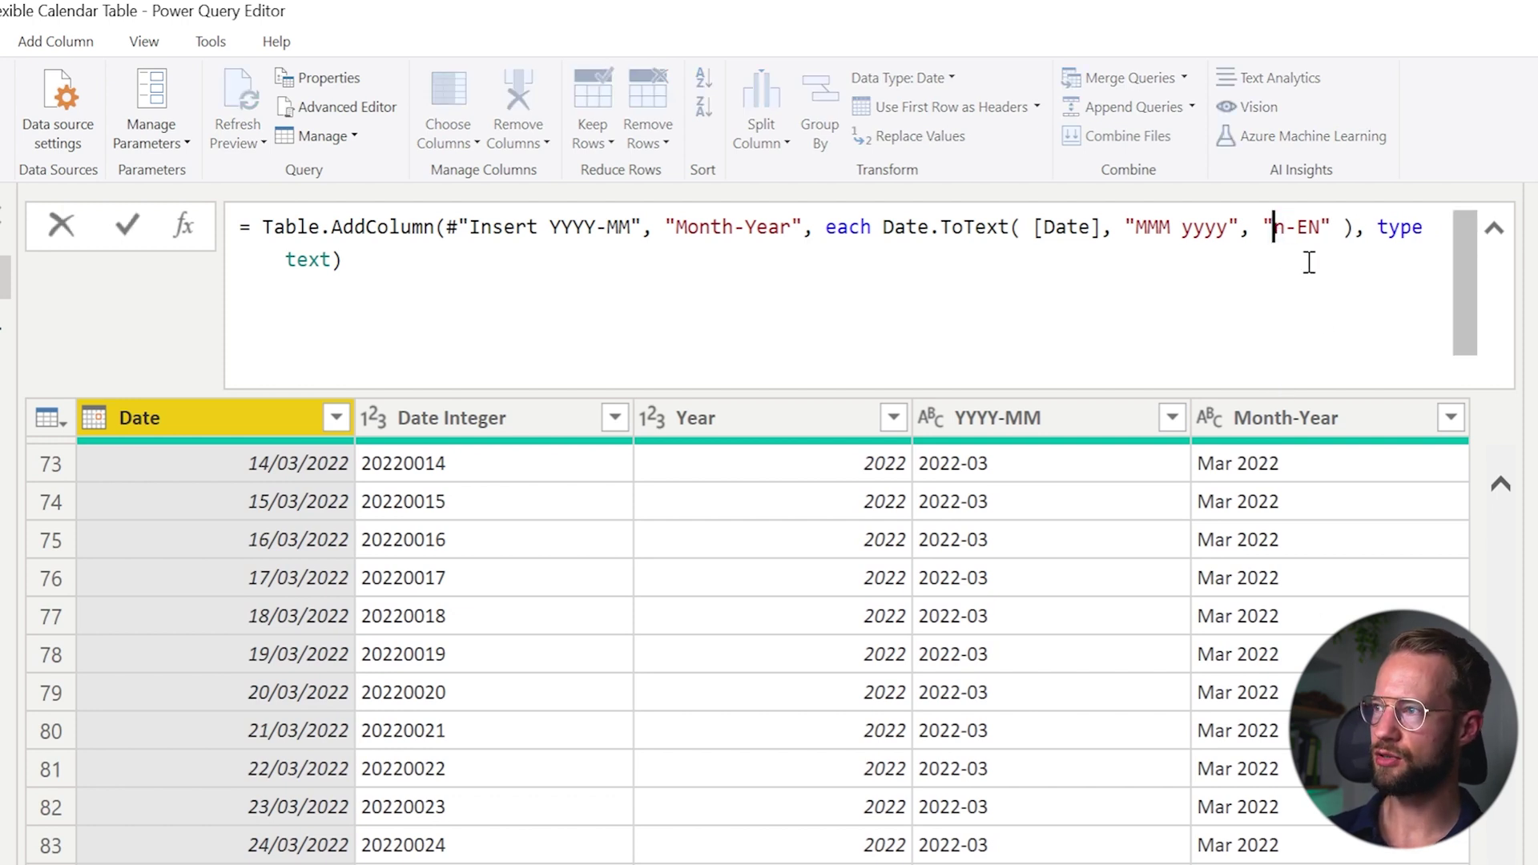
type("nl")
type("-NL")
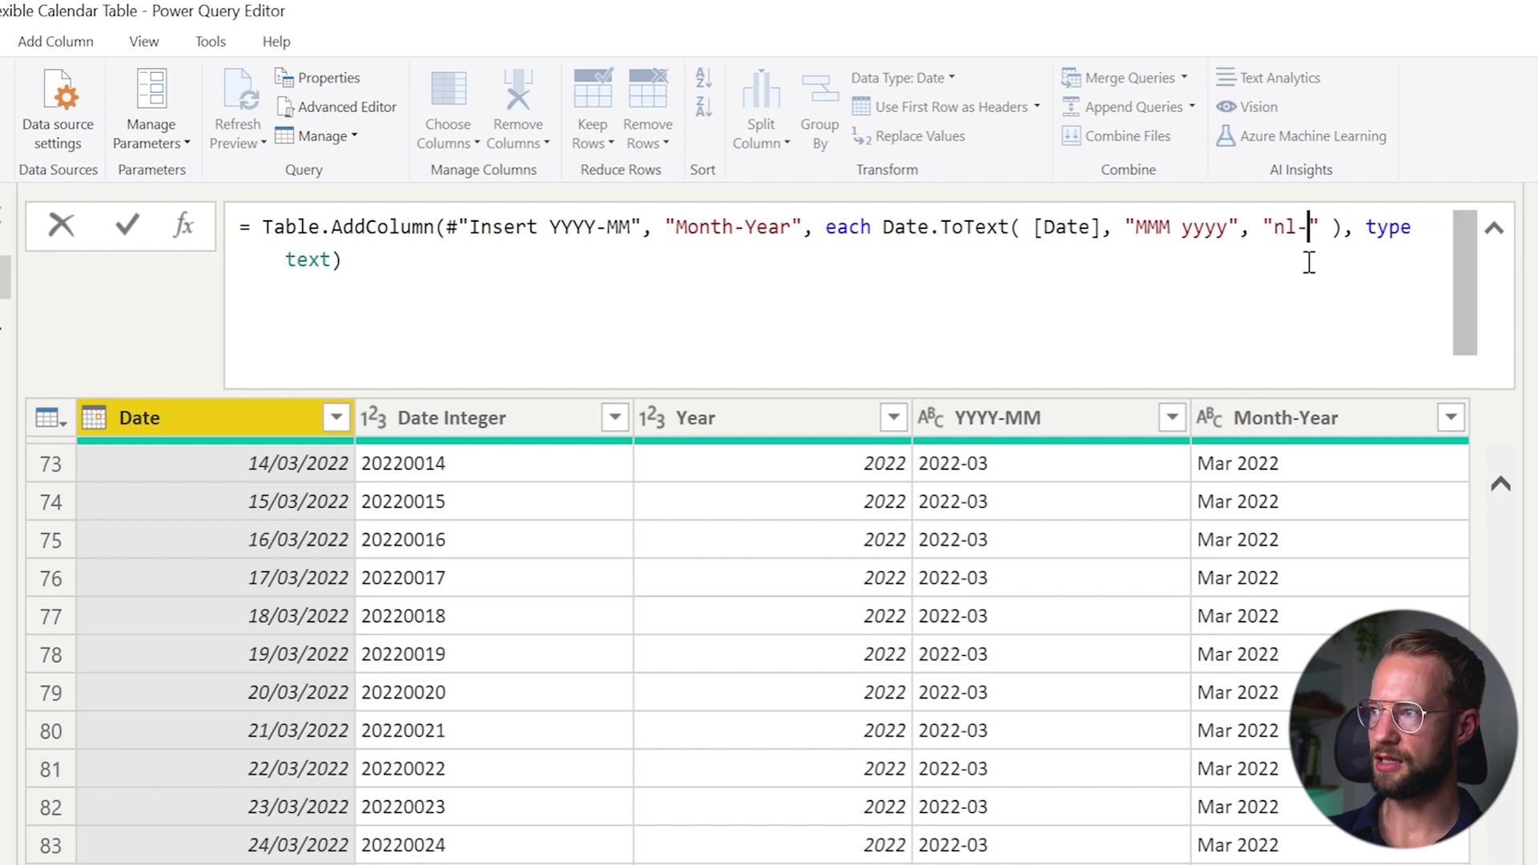
key("Return")
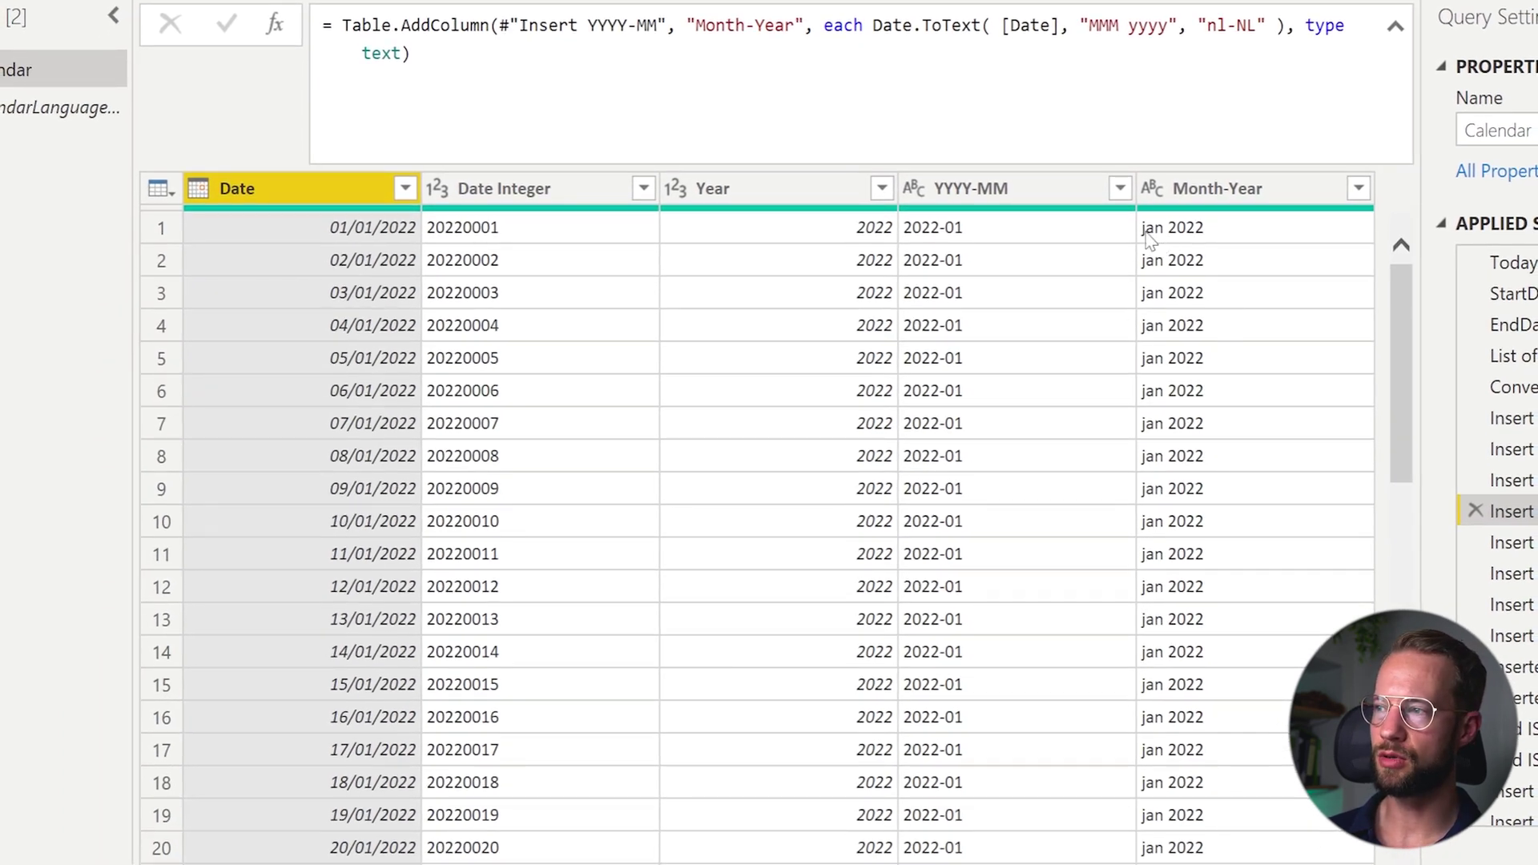
scroll(1219, 263, "down", 18)
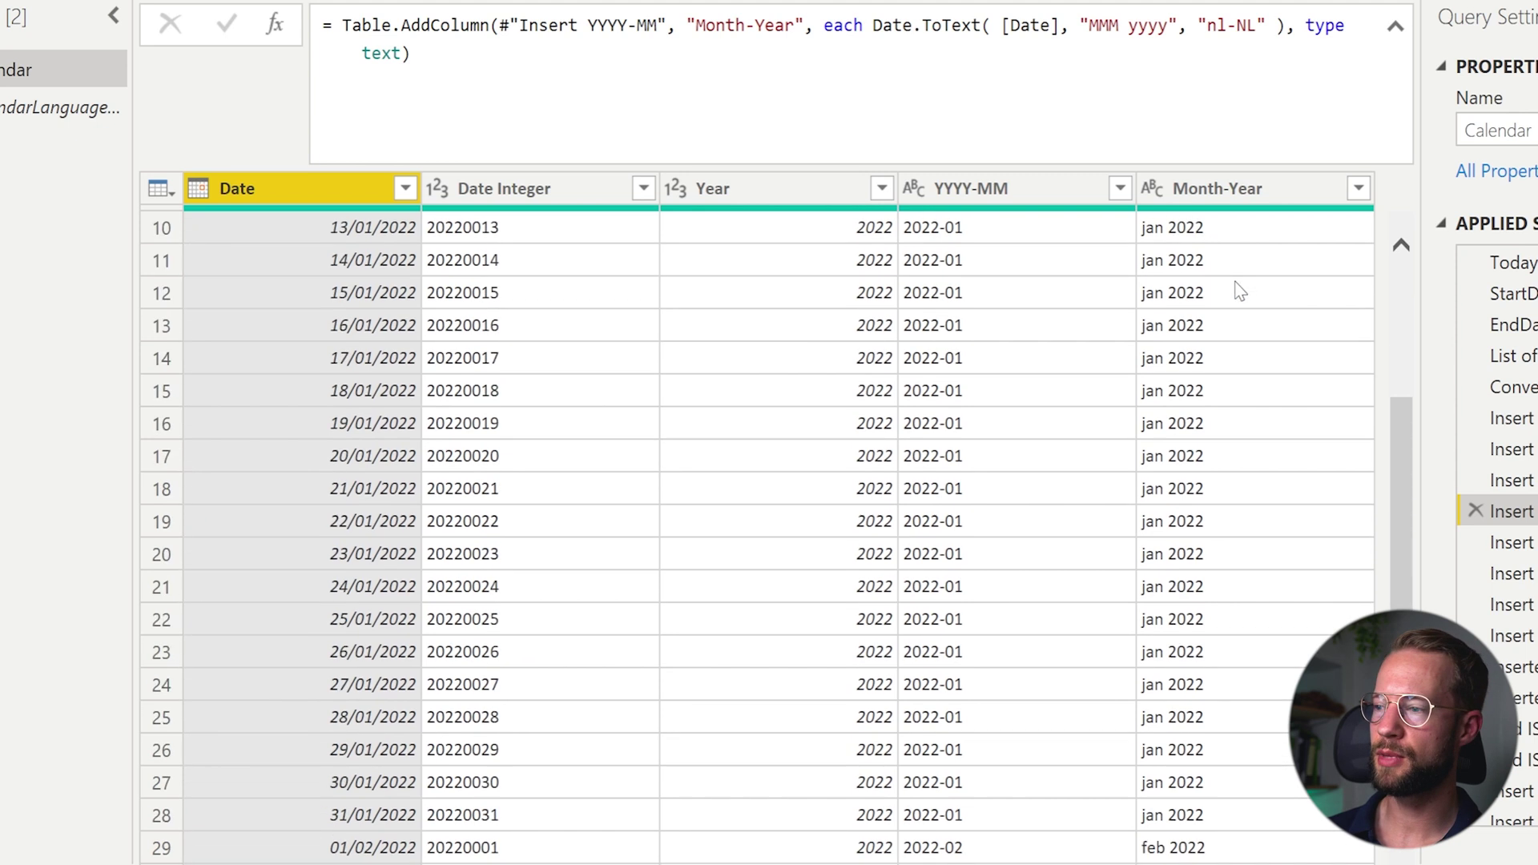
left_click(1159, 523)
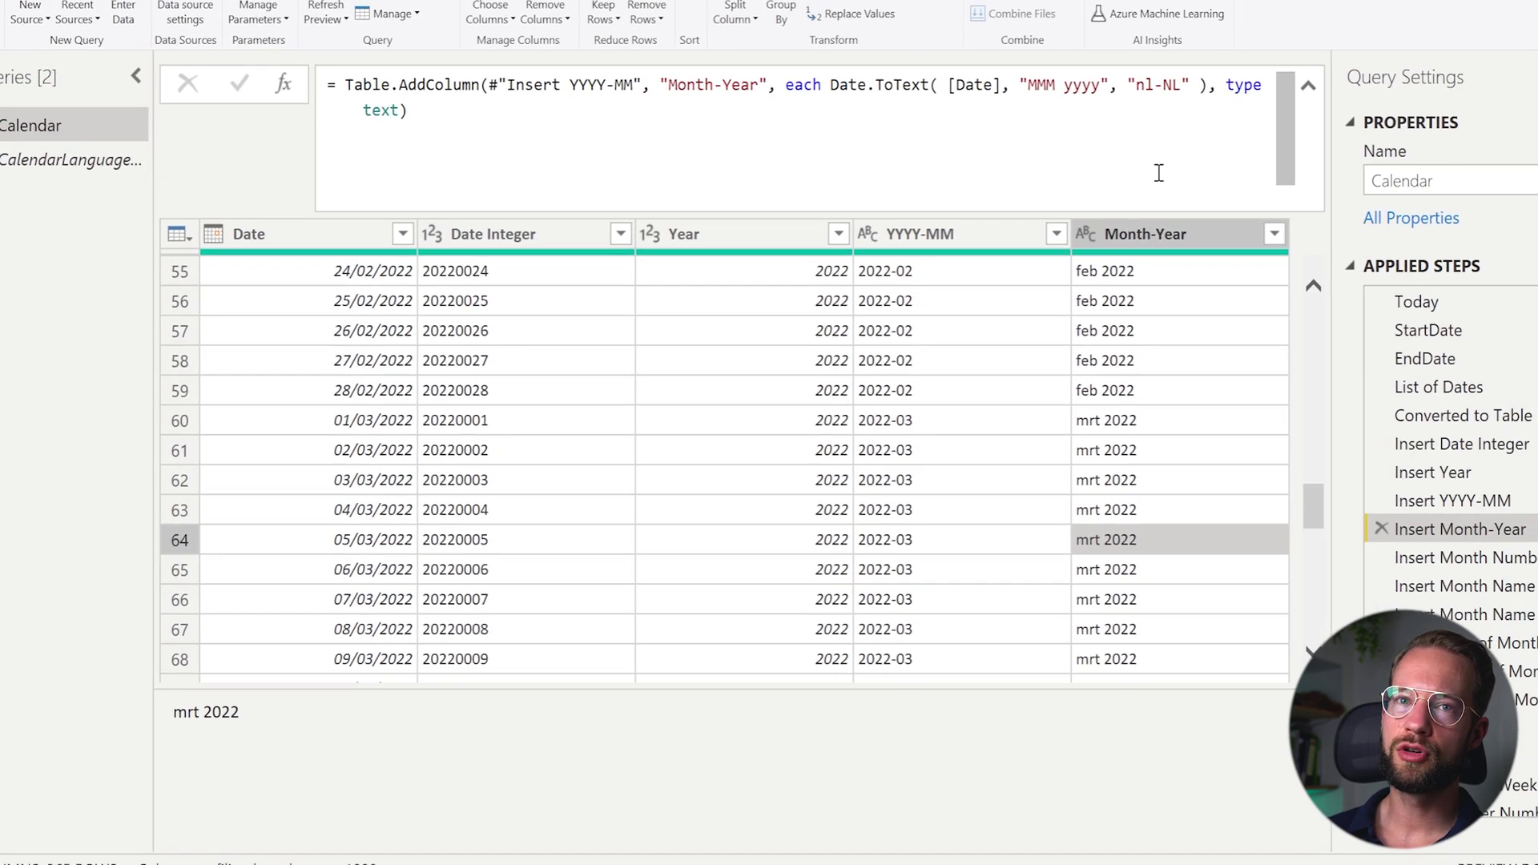
Step: Check Month Name at Insert Month Name, confirm CalendarLanguage is English, and return to Calendar's final step
left_click(1371, 599)
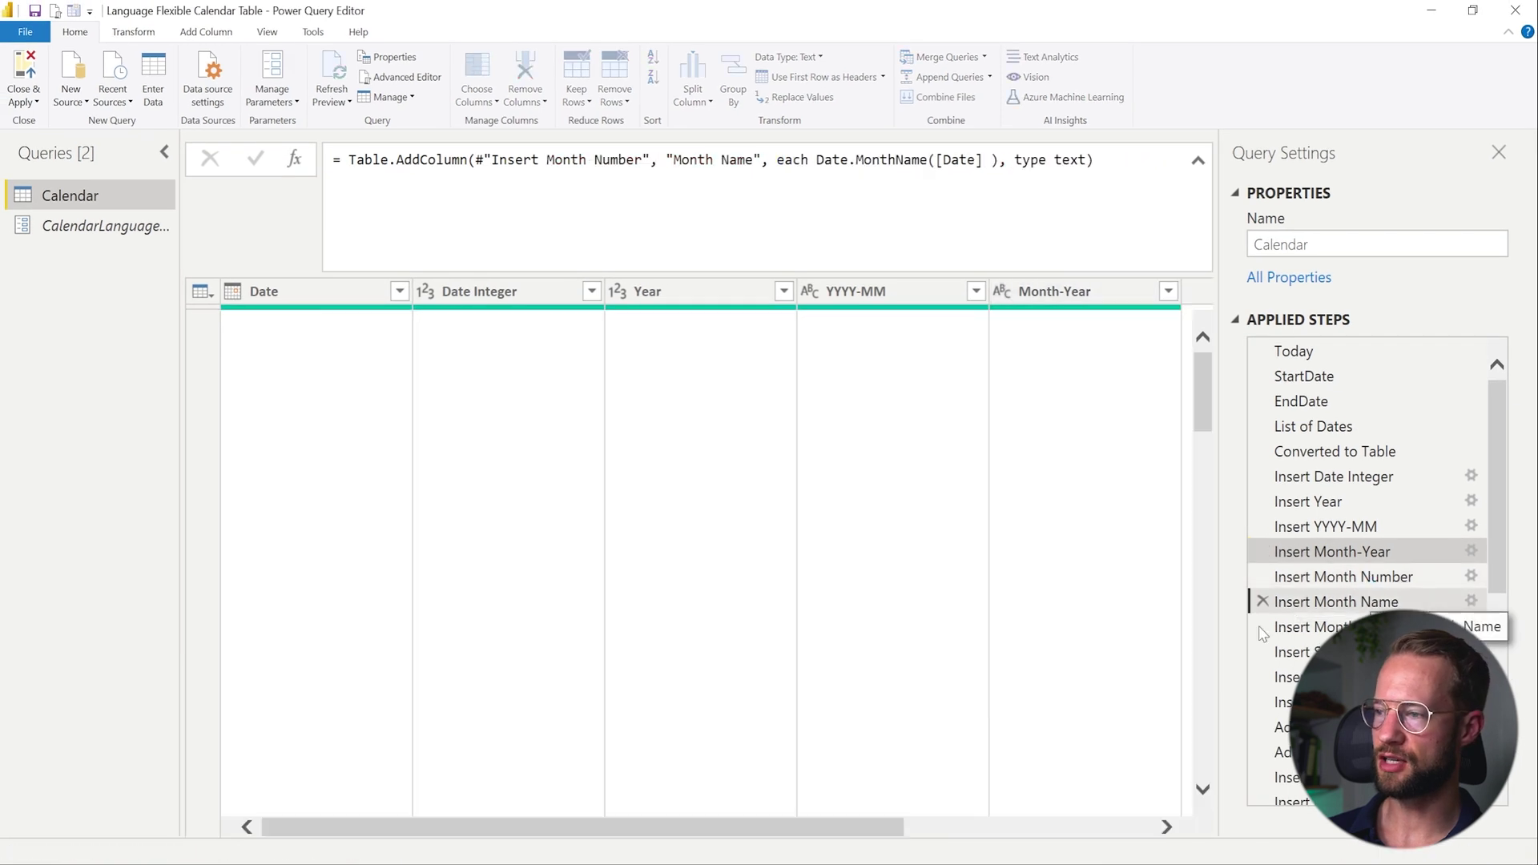
left_click_drag(533, 826, 858, 801)
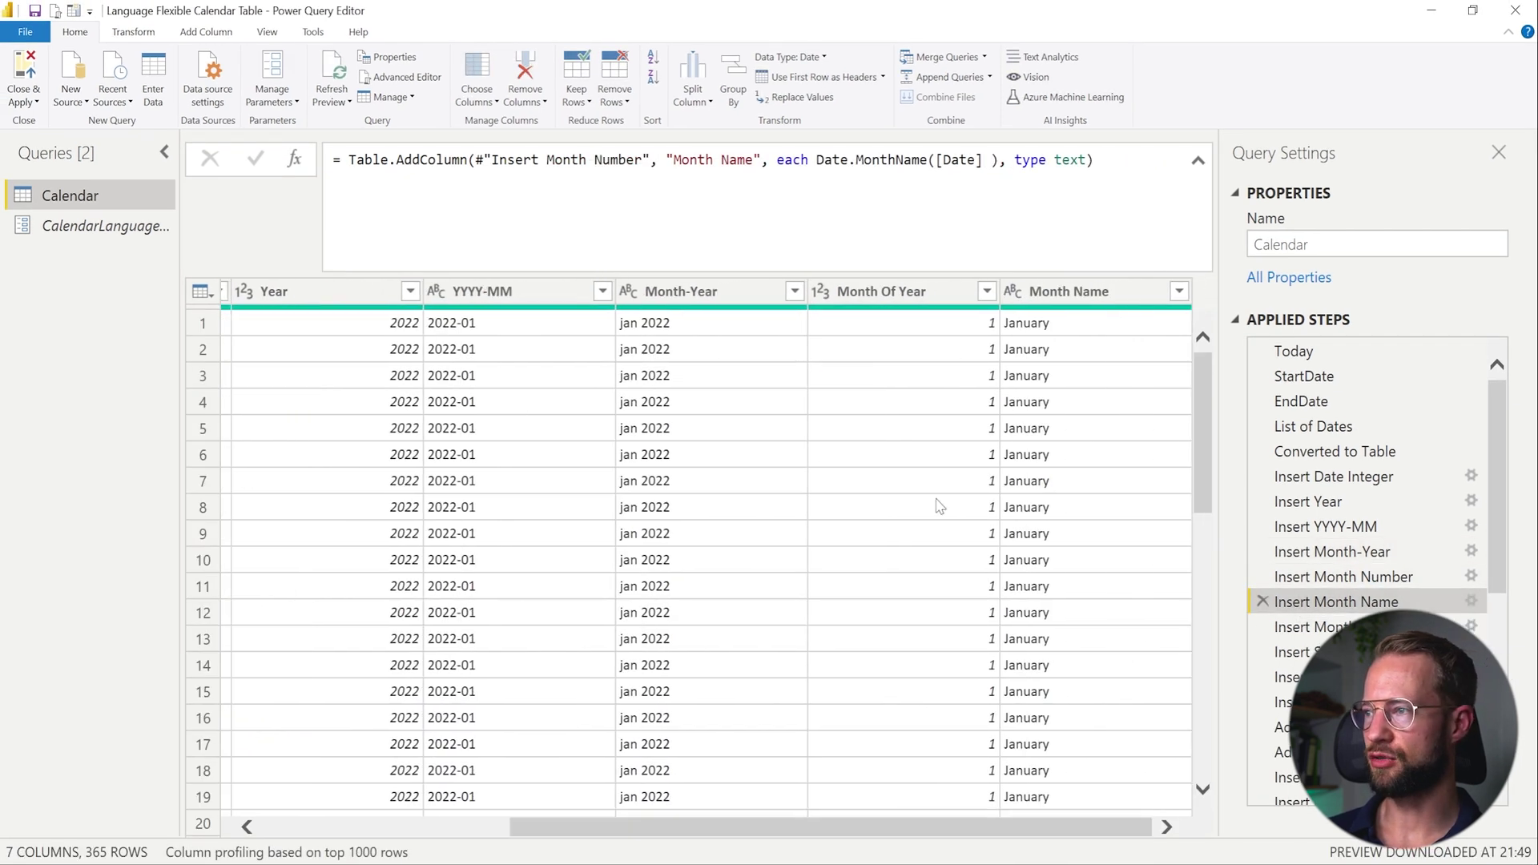
left_click(1089, 301)
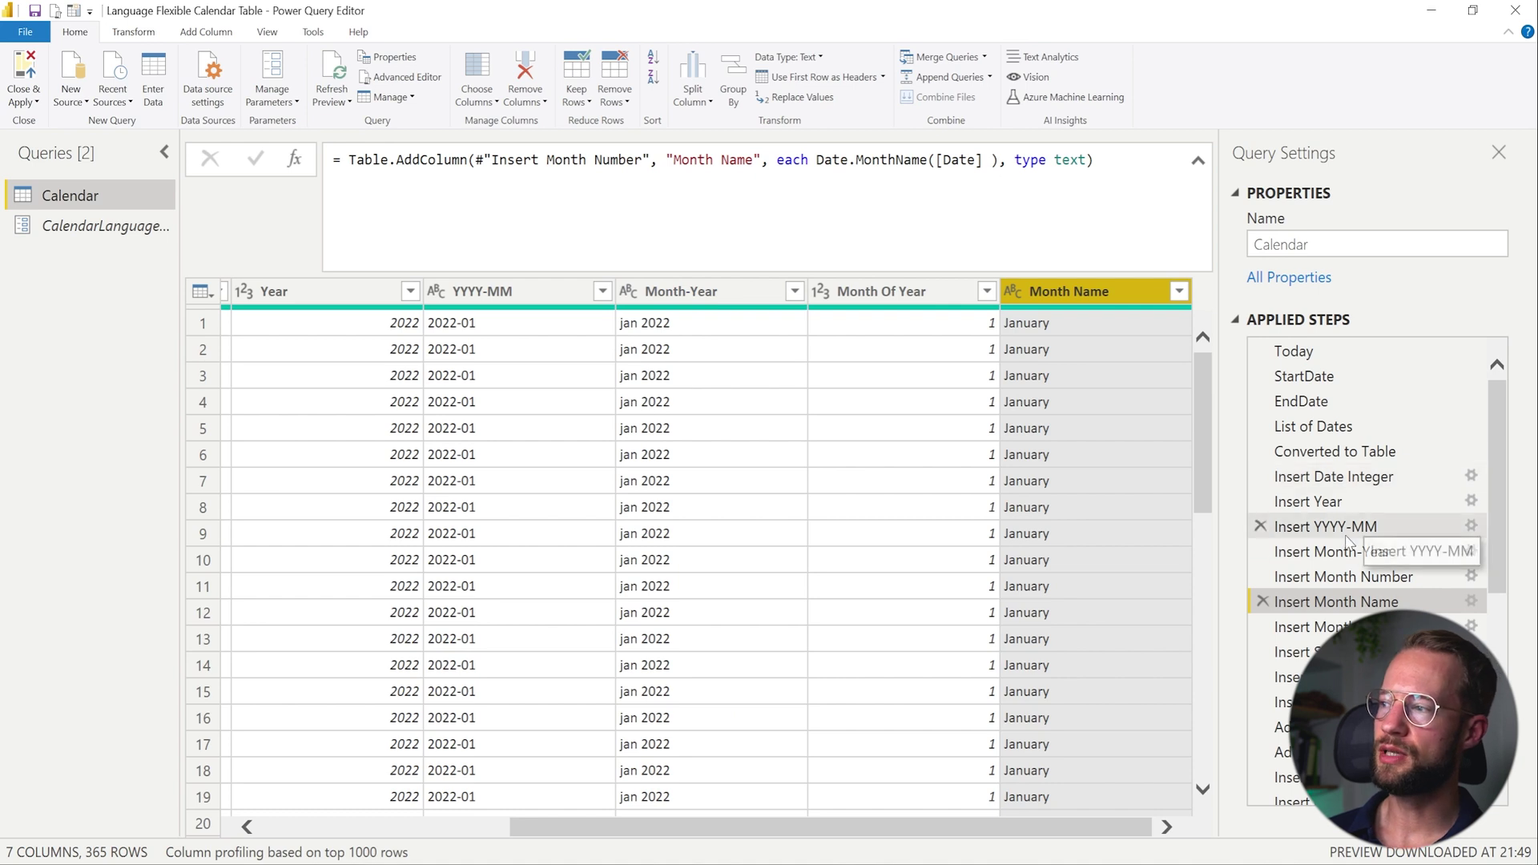
left_click(1313, 551)
left_click(64, 225)
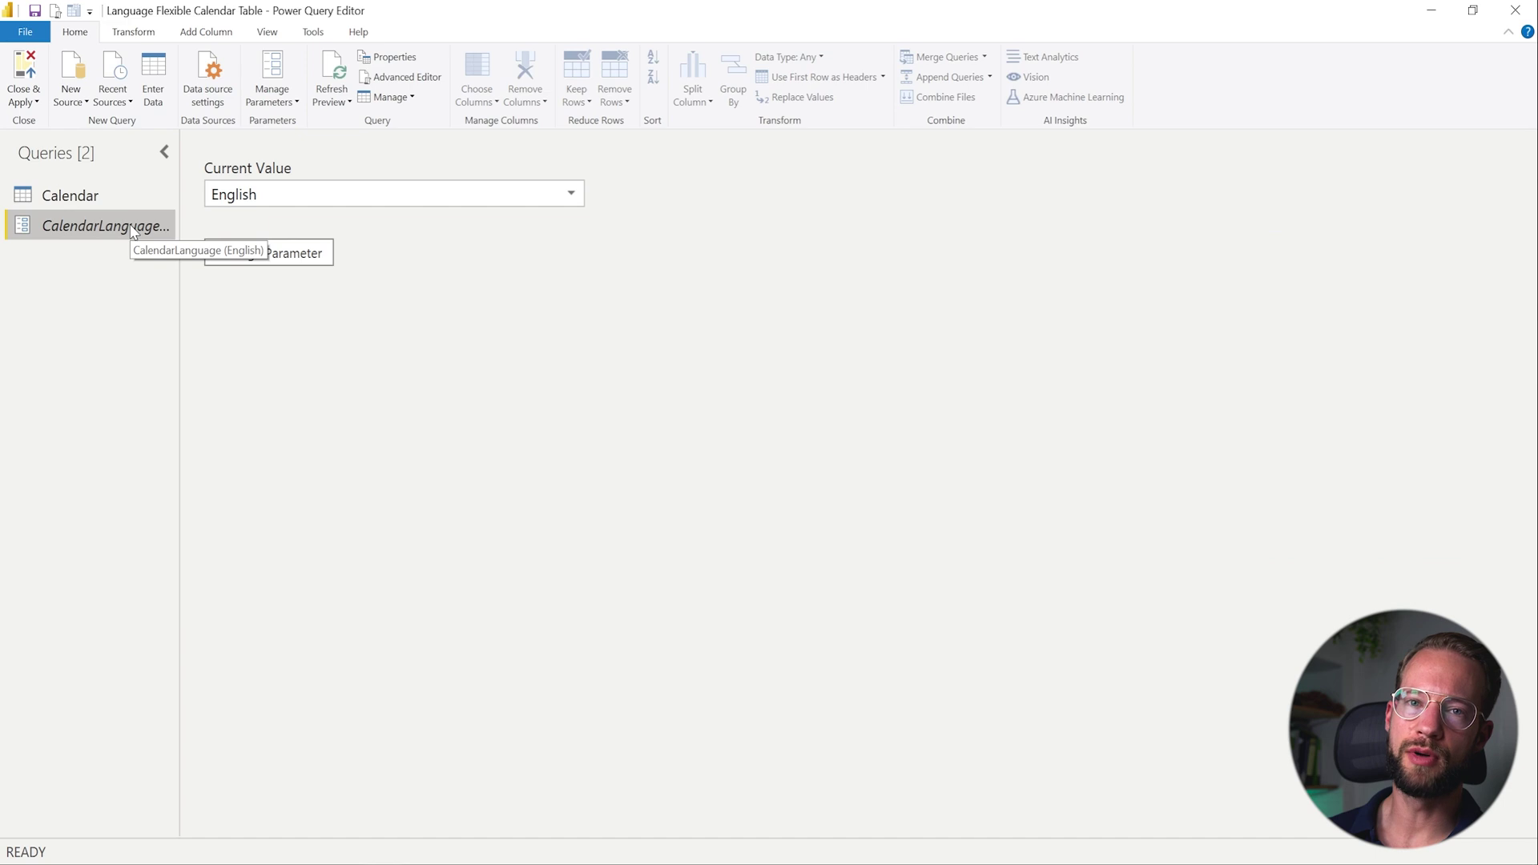
left_click(98, 204)
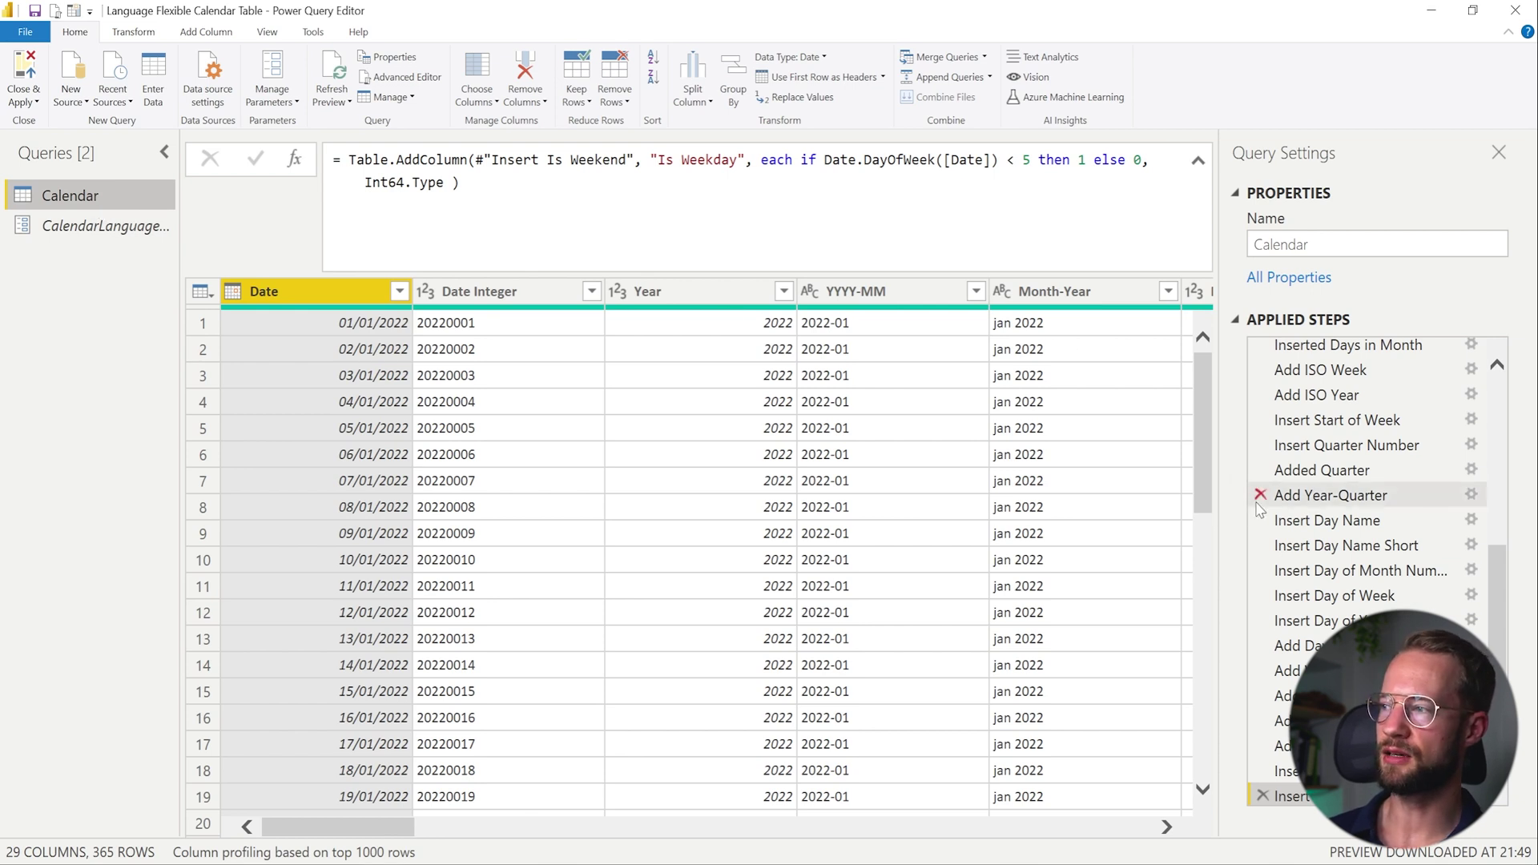
scroll(1336, 465, "up", 5)
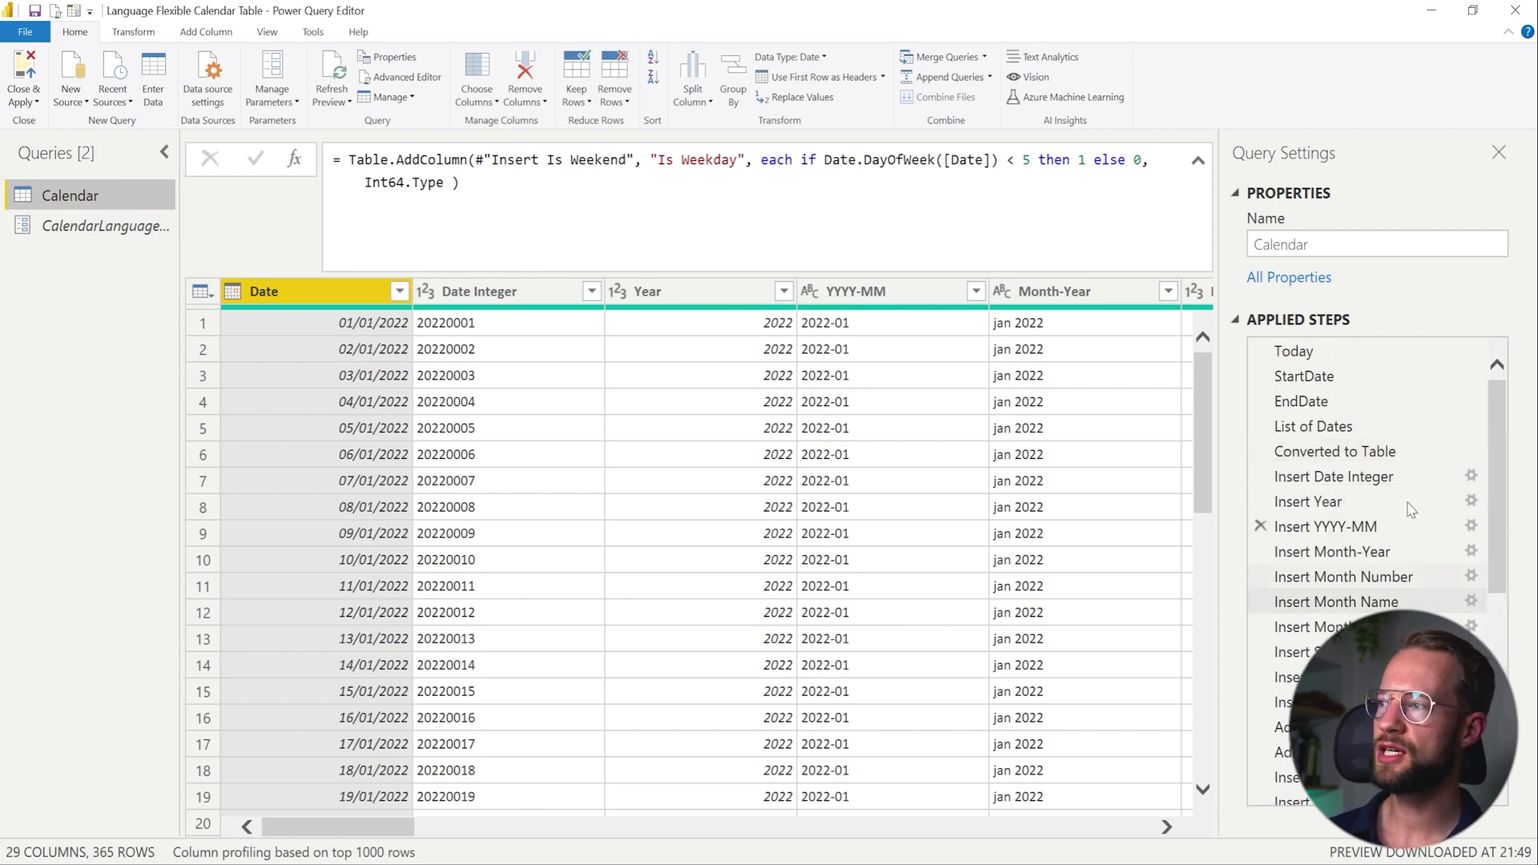
Step: Insert a step after EndDate: if CalendarLanguage = "English" then "en-EN" else "nl-NL"
left_click(1314, 403)
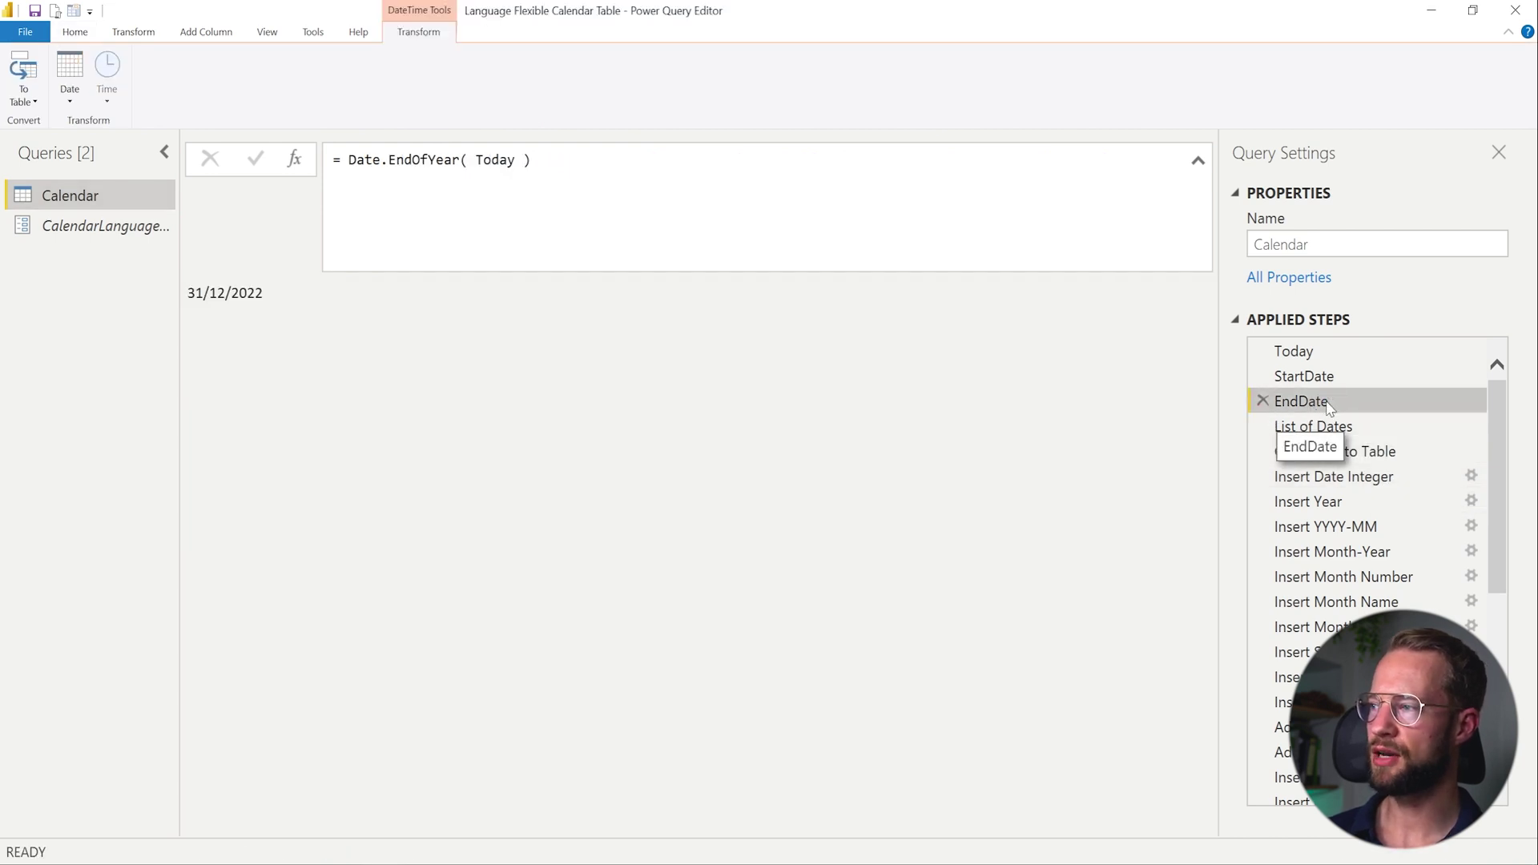
left_click(296, 160)
left_click(856, 480)
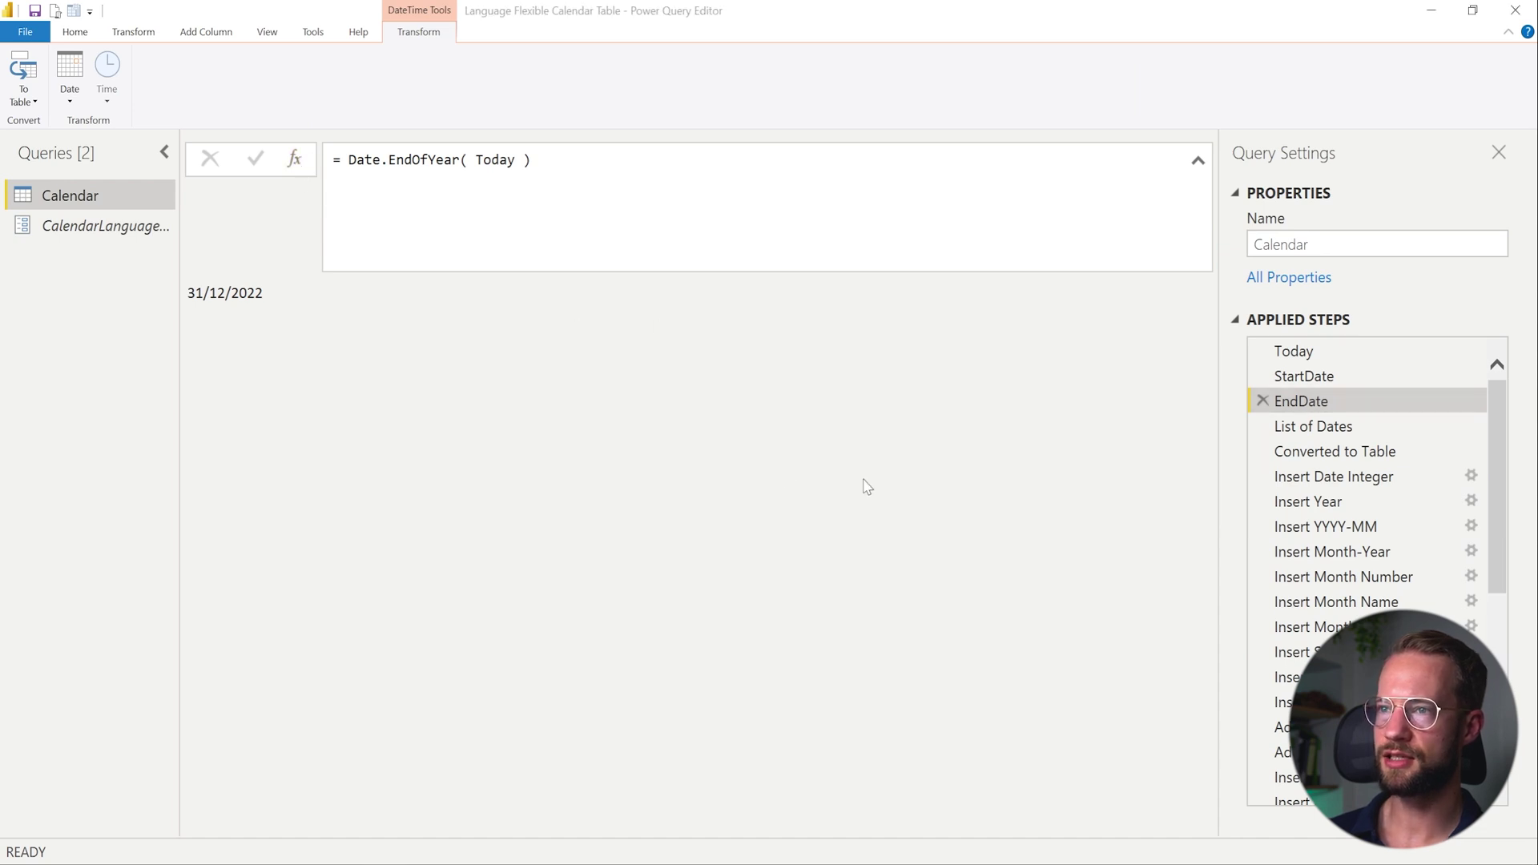
double_click(459, 164)
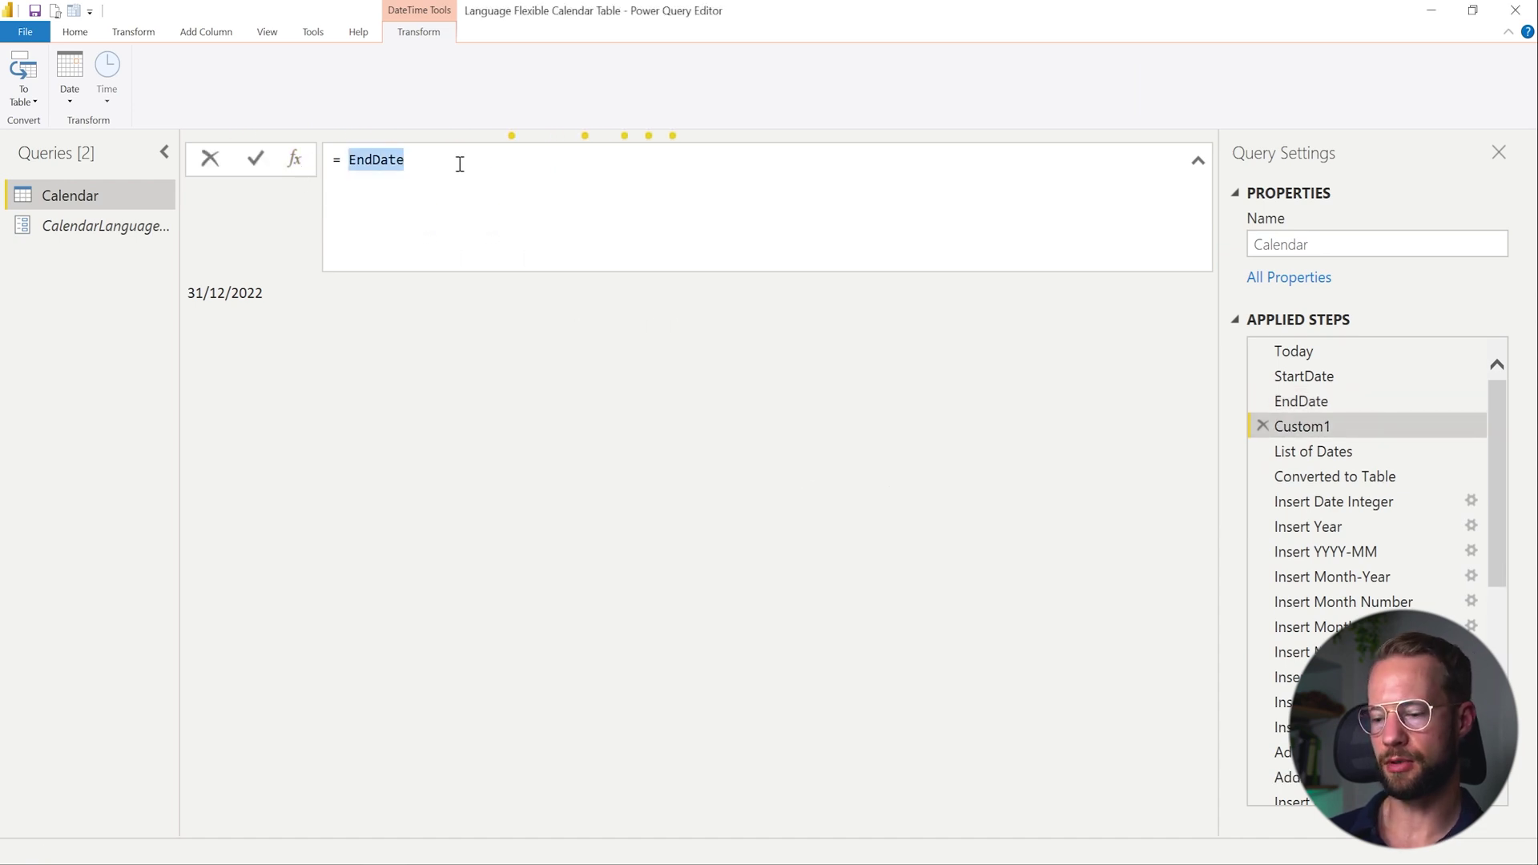
type("if c")
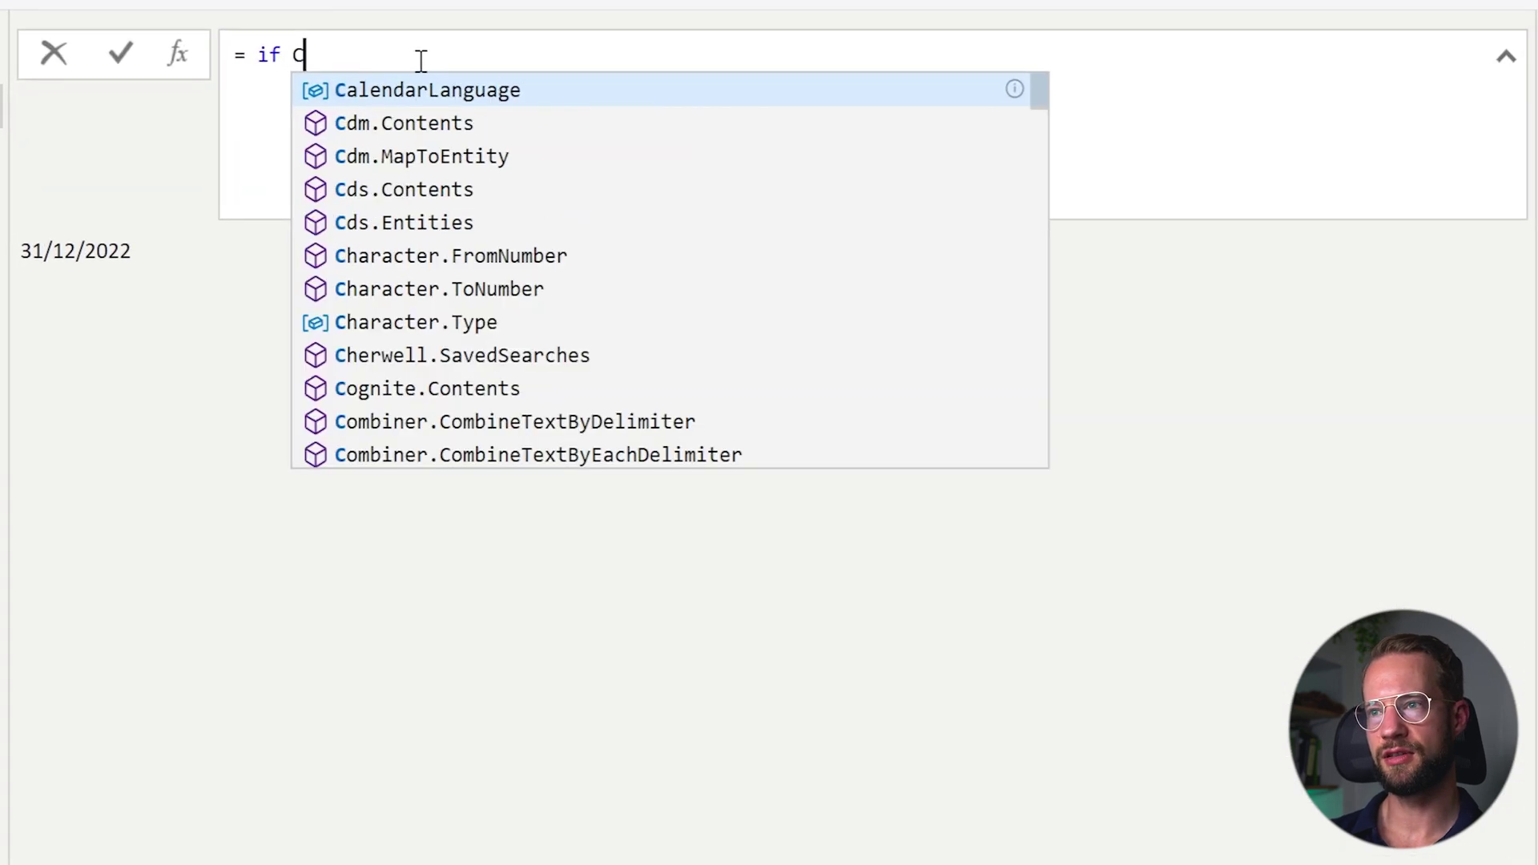
type("lenda")
key("Tab")
type("= \"")
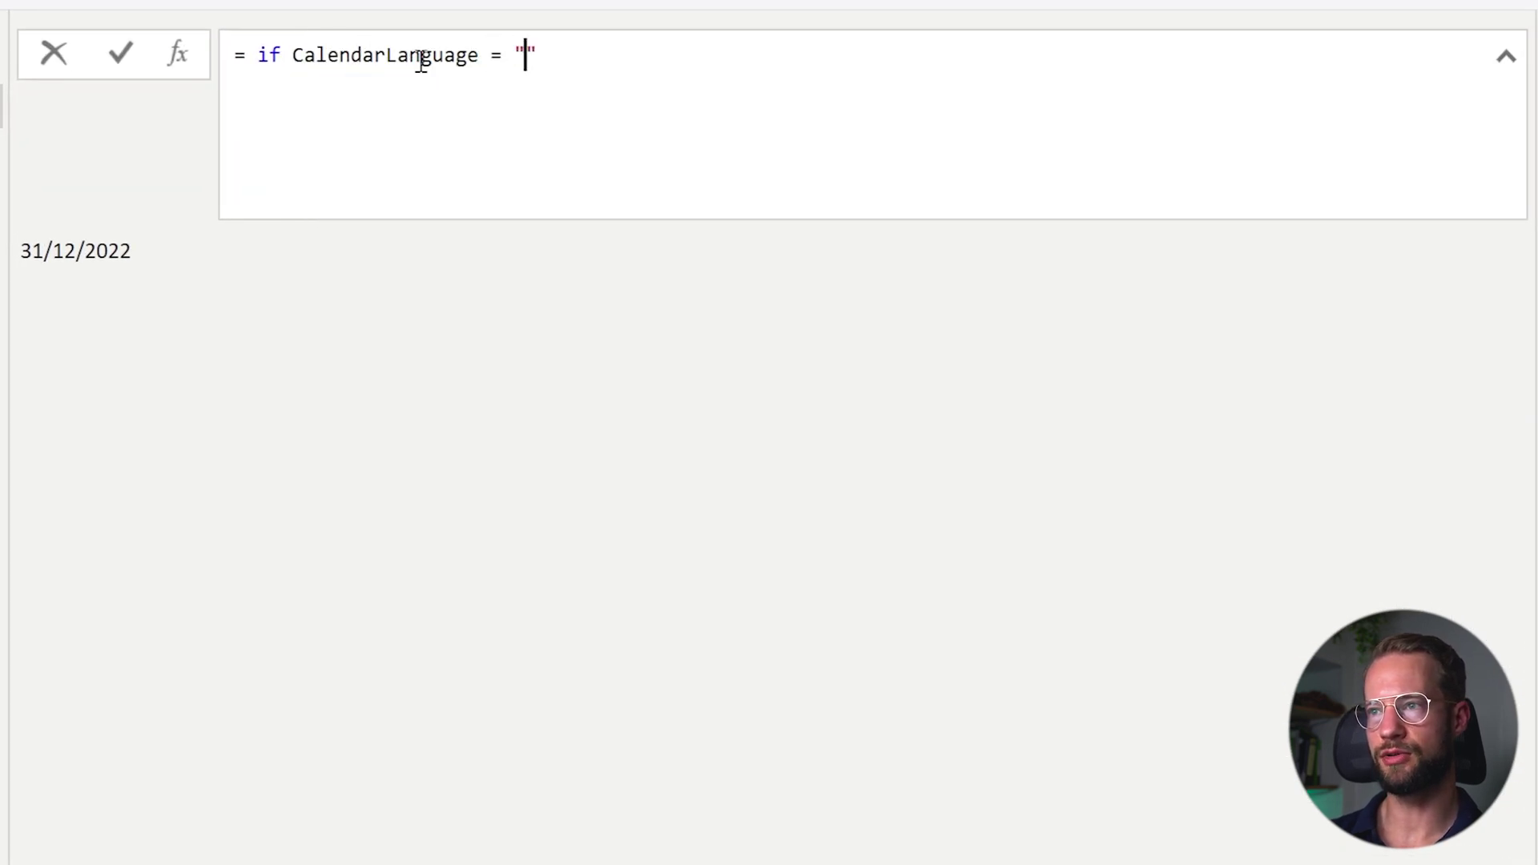
type("English\" then ")
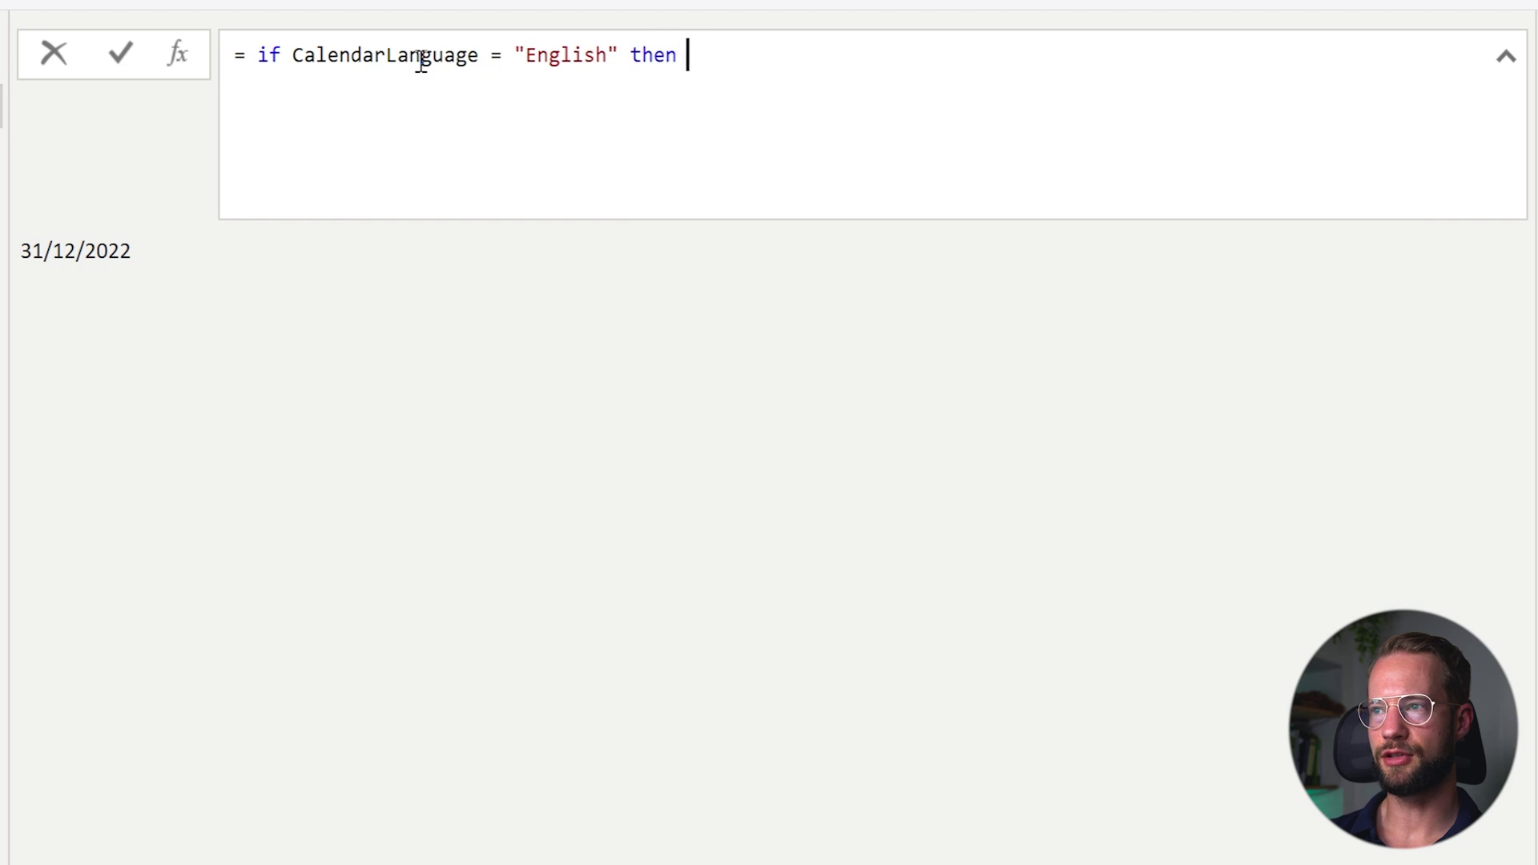
type("\"en-EN")
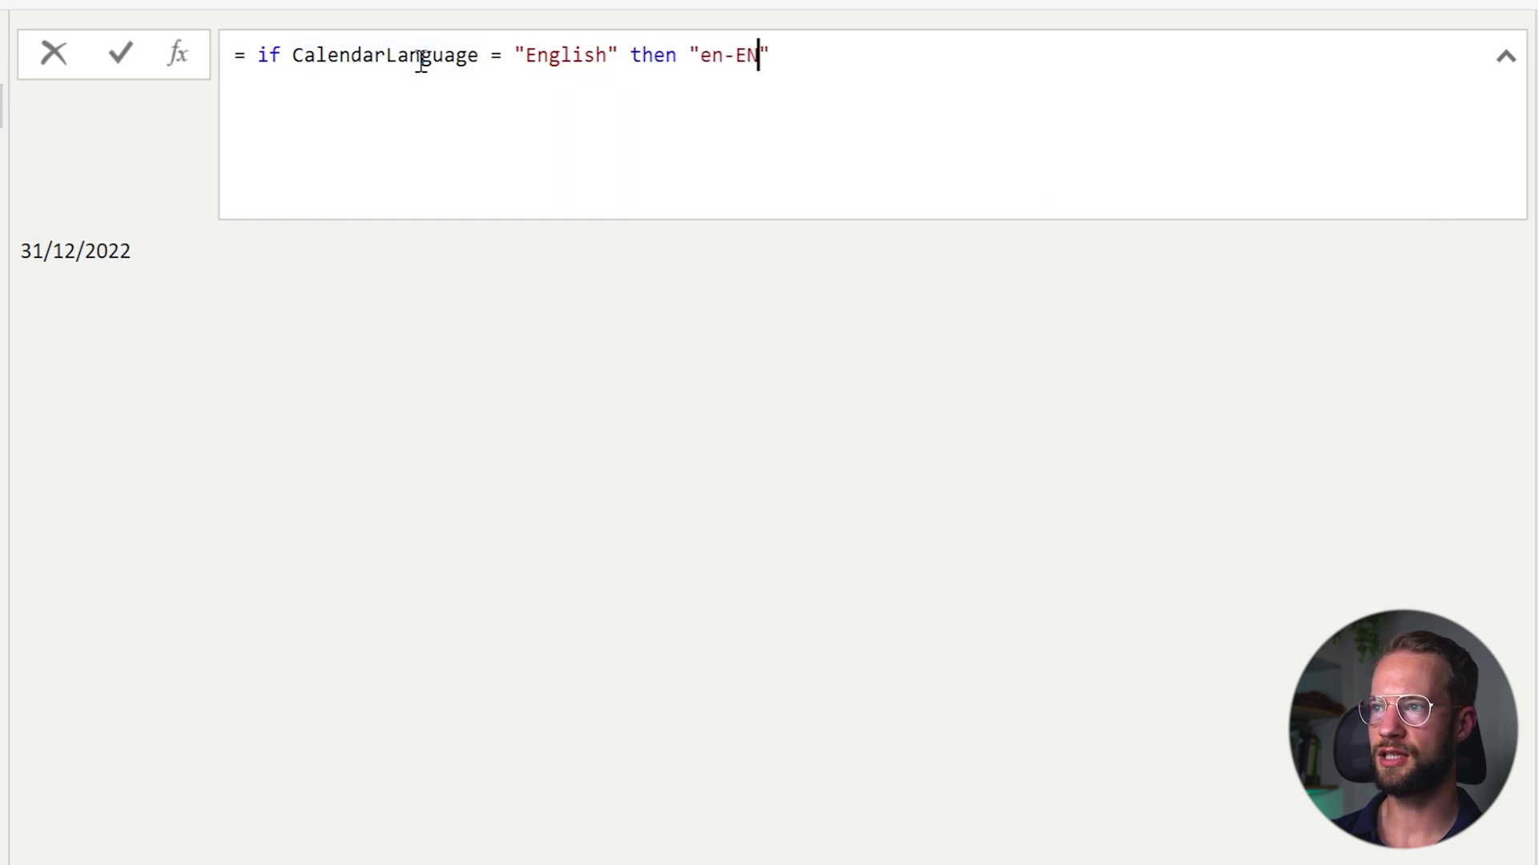
type("\" else ")
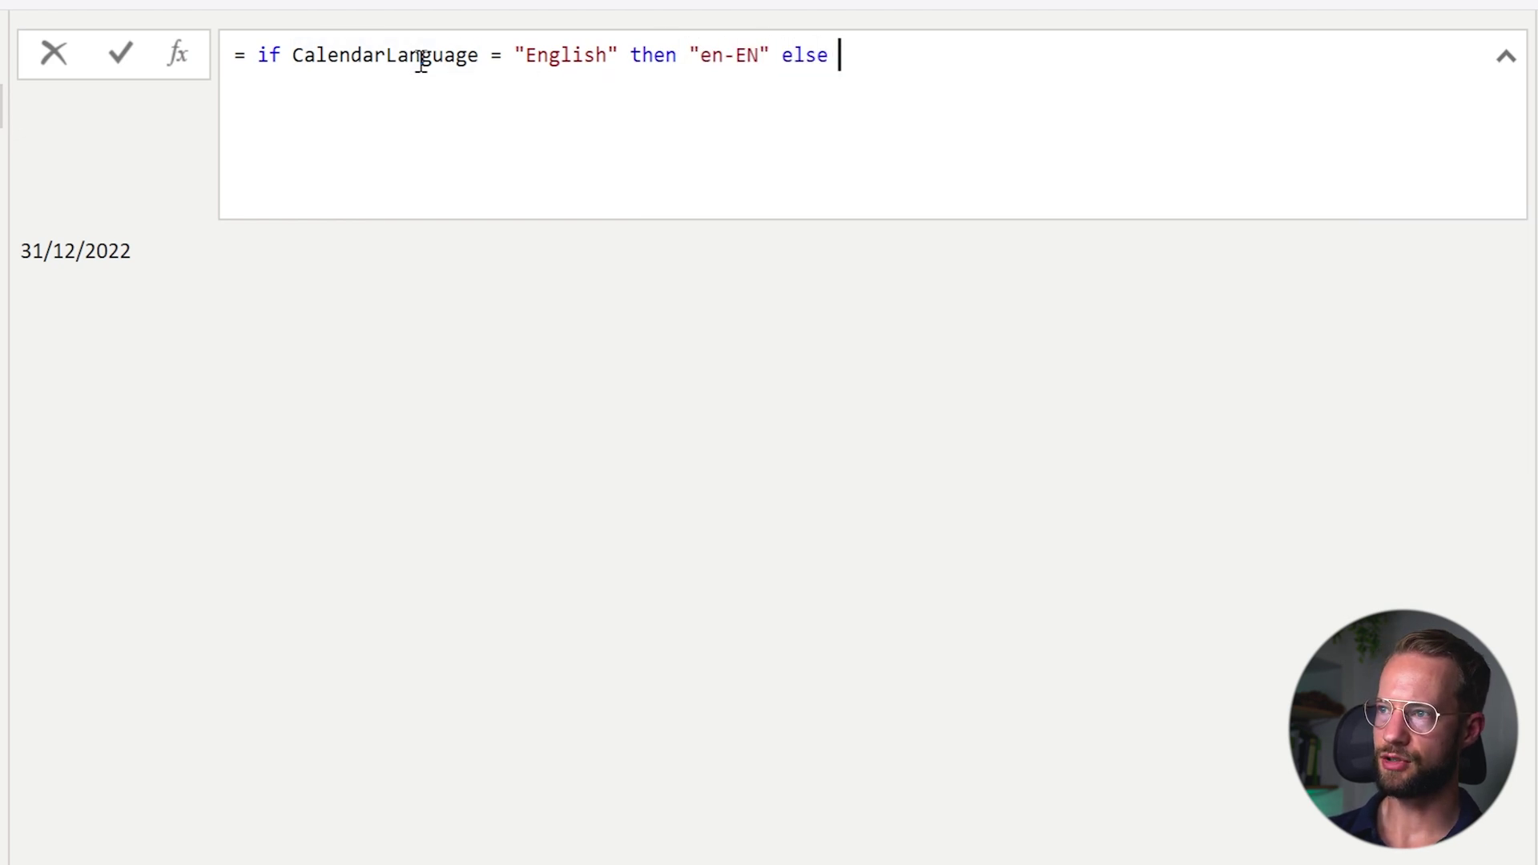
type("\"nl-NL")
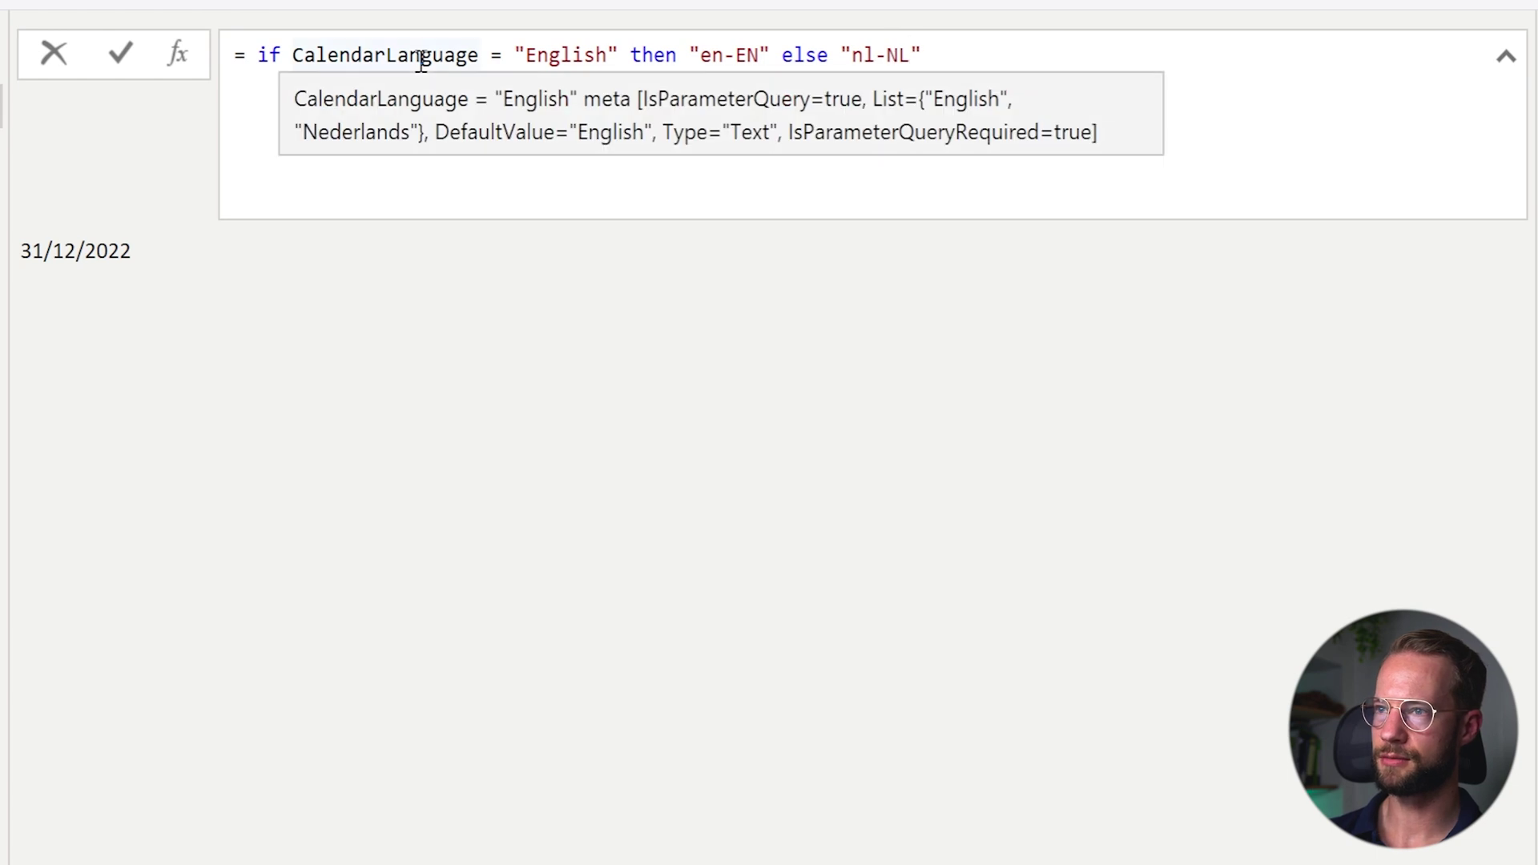
type("\"")
key("Return")
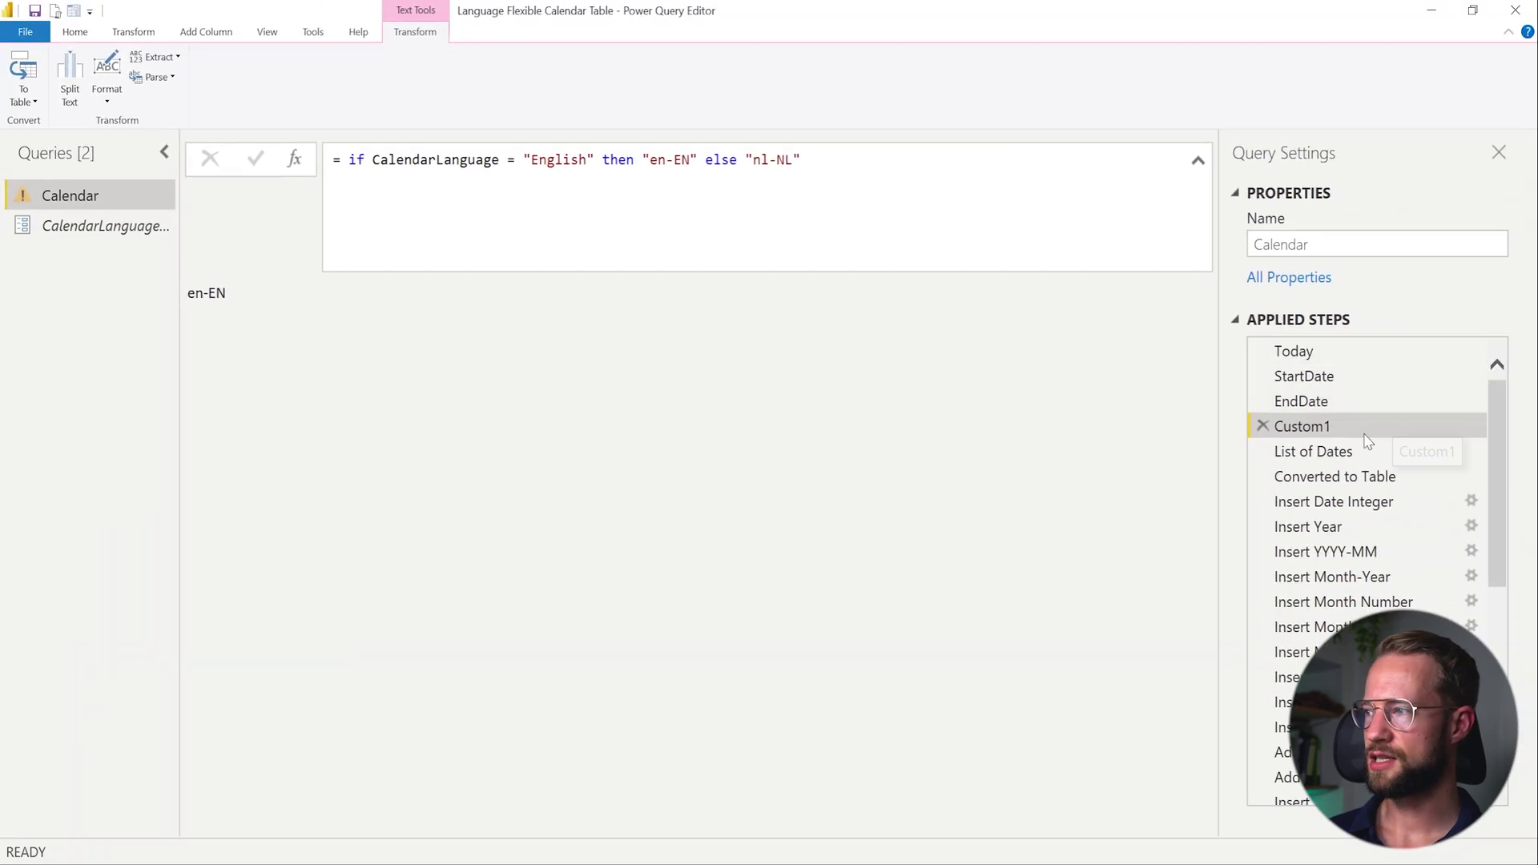
Step: Rename the Custom1 step to Culture
right_click(1365, 436)
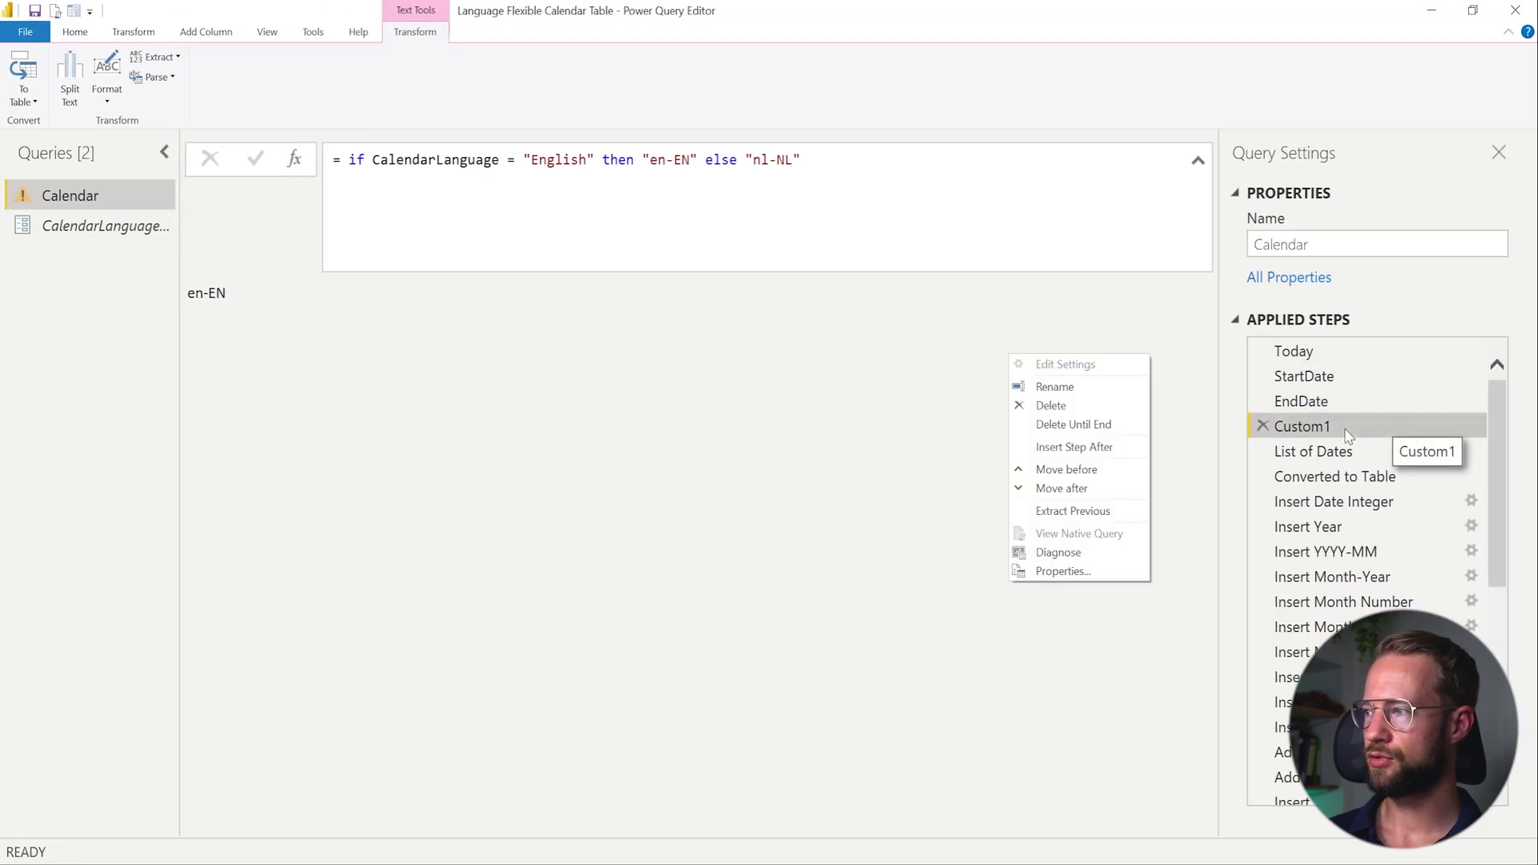
left_click(1120, 394)
type("C")
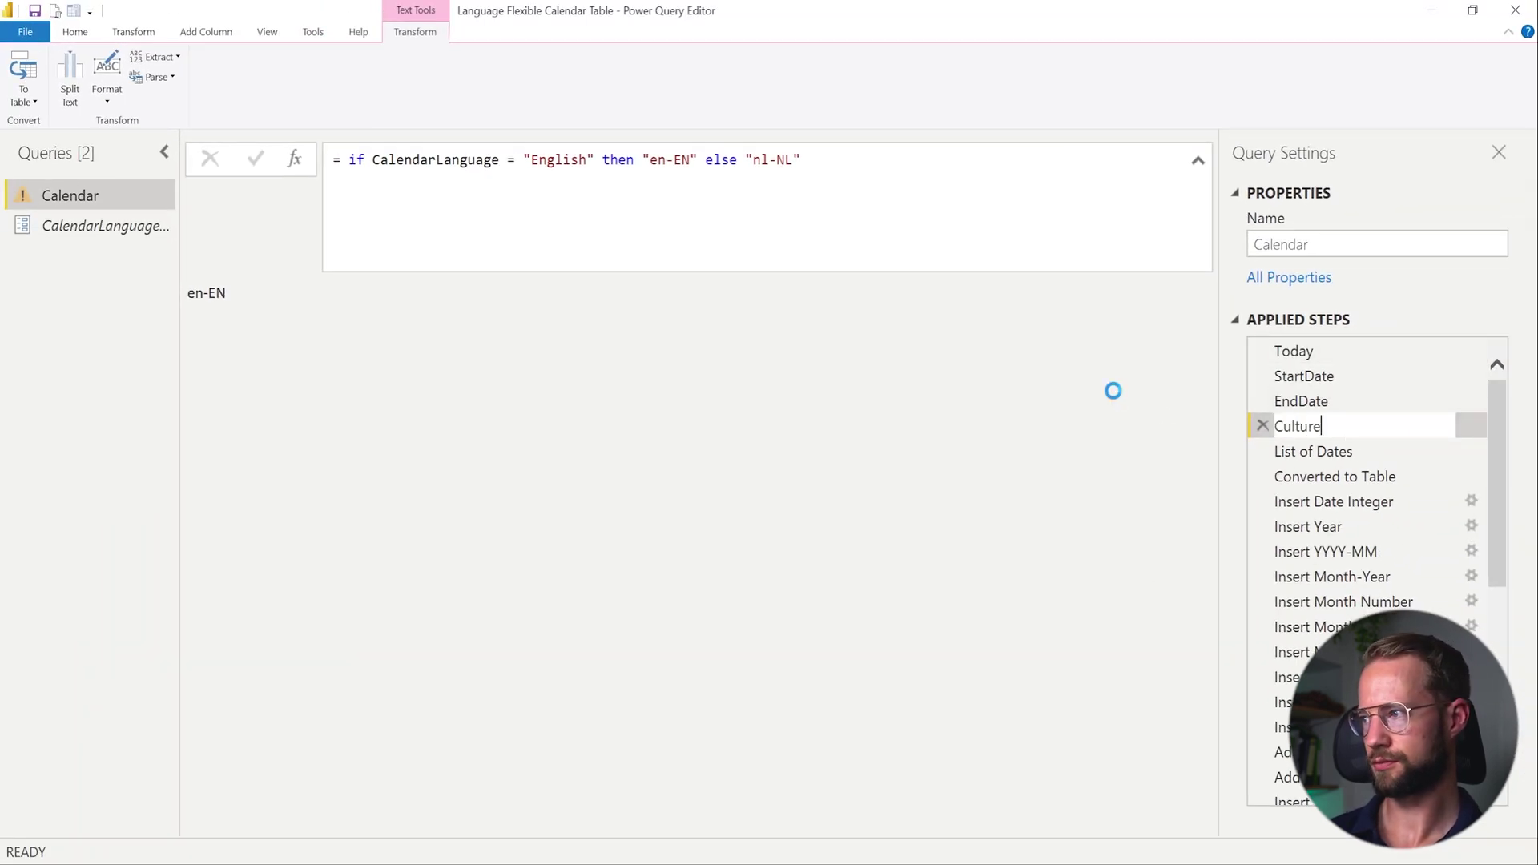
type("ulture")
key("Return")
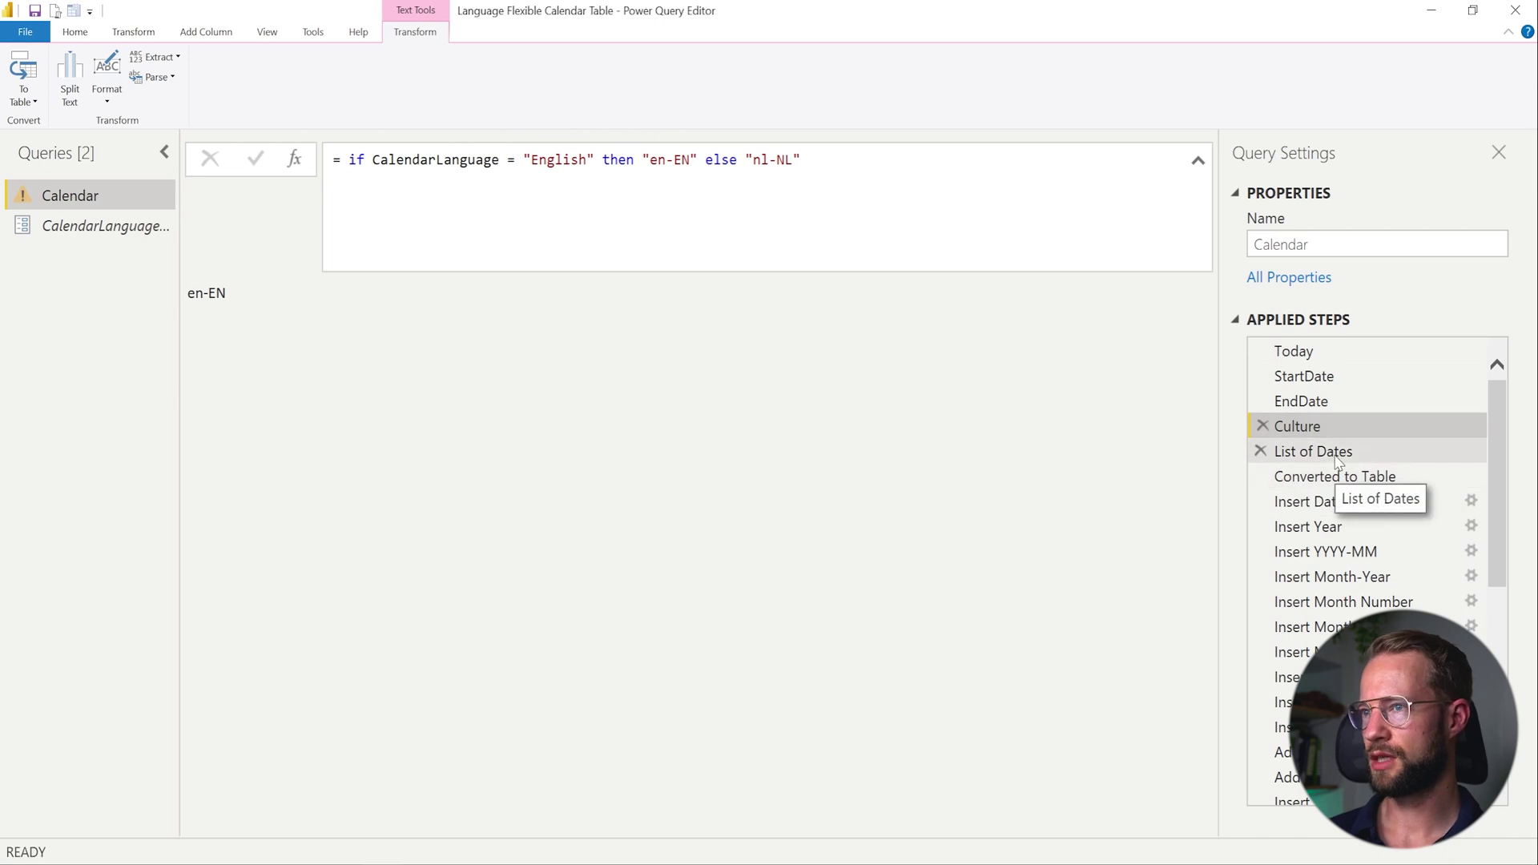
Step: Fix the List of Dates formula to reference EndDate instead of Culture
left_click(1334, 456)
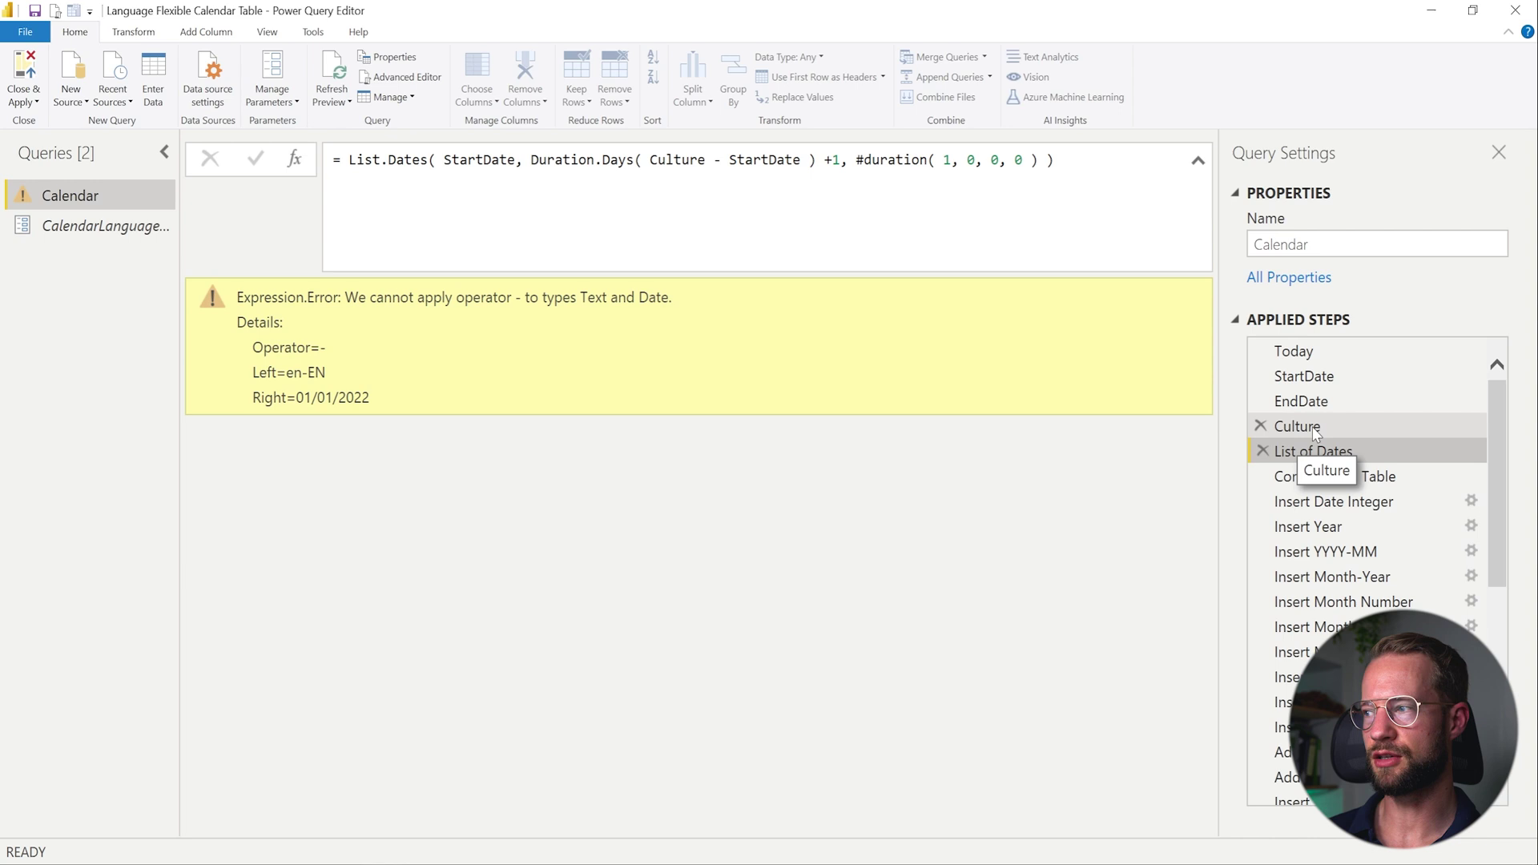
double_click(677, 160)
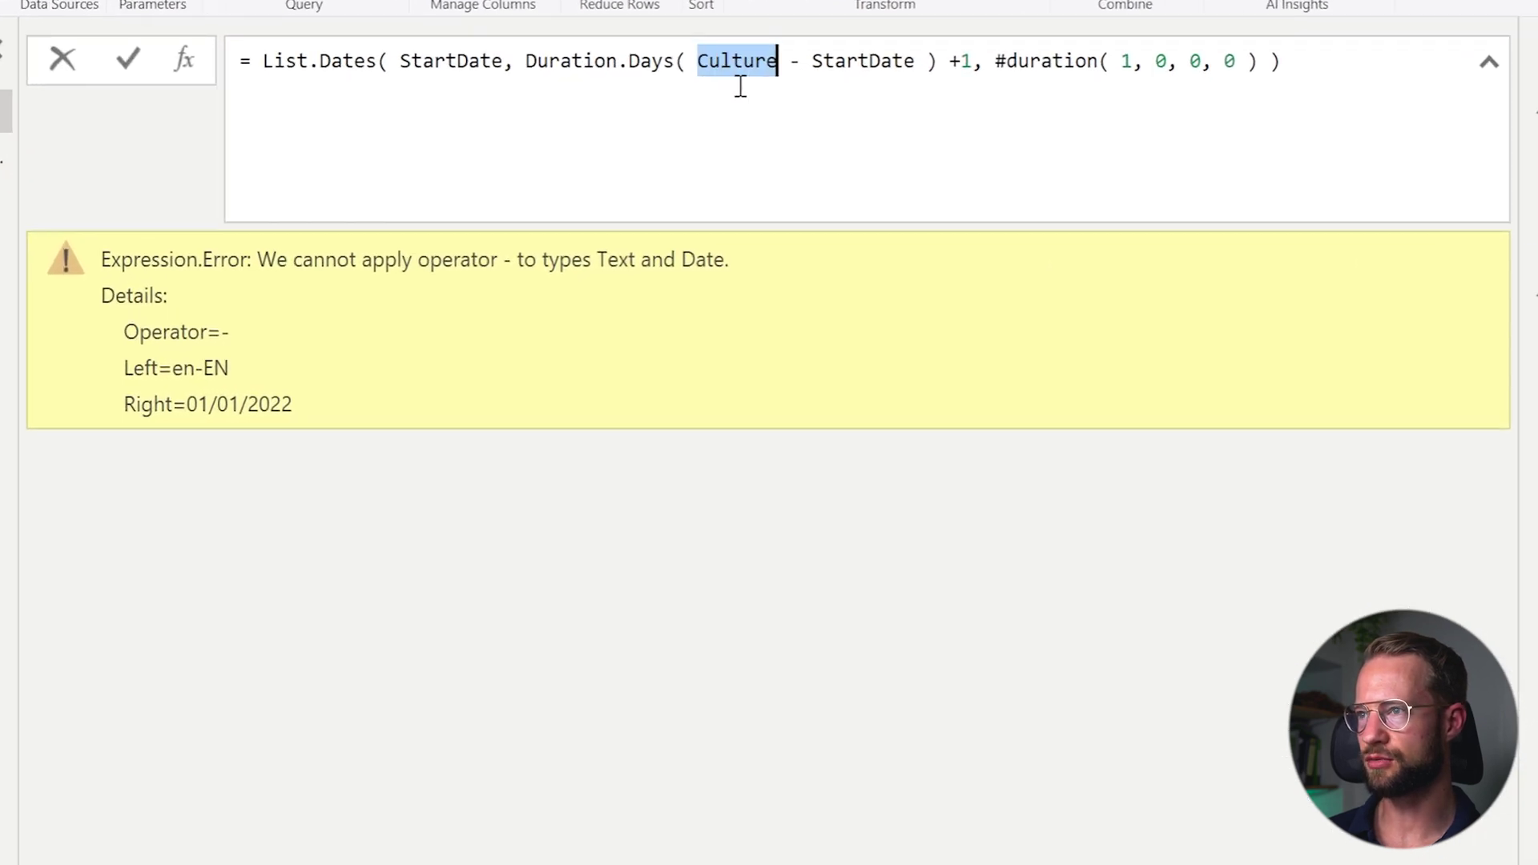
type("En")
key("Tab")
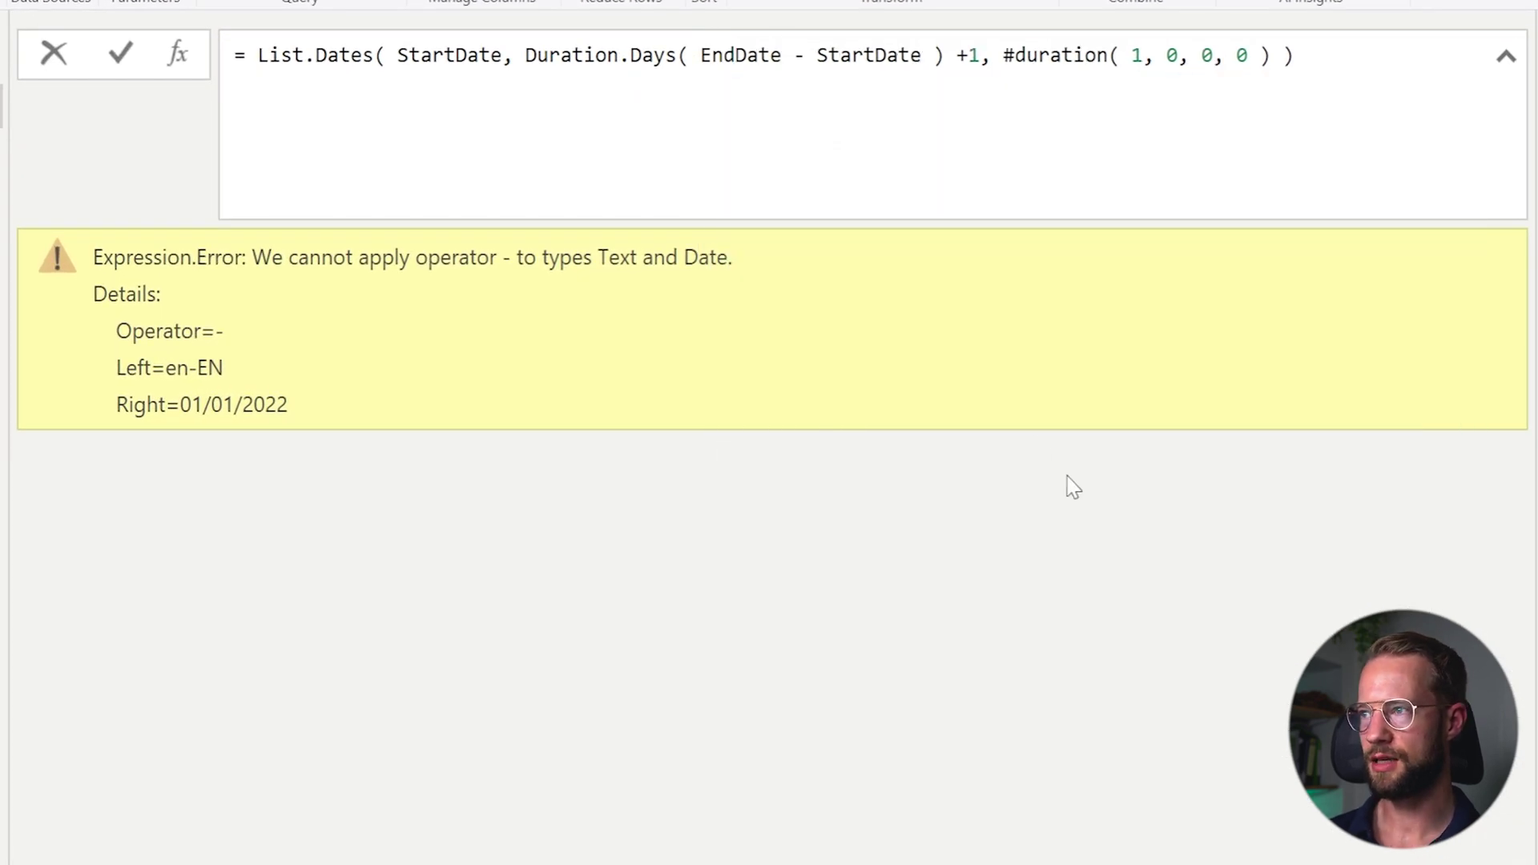
key("Return")
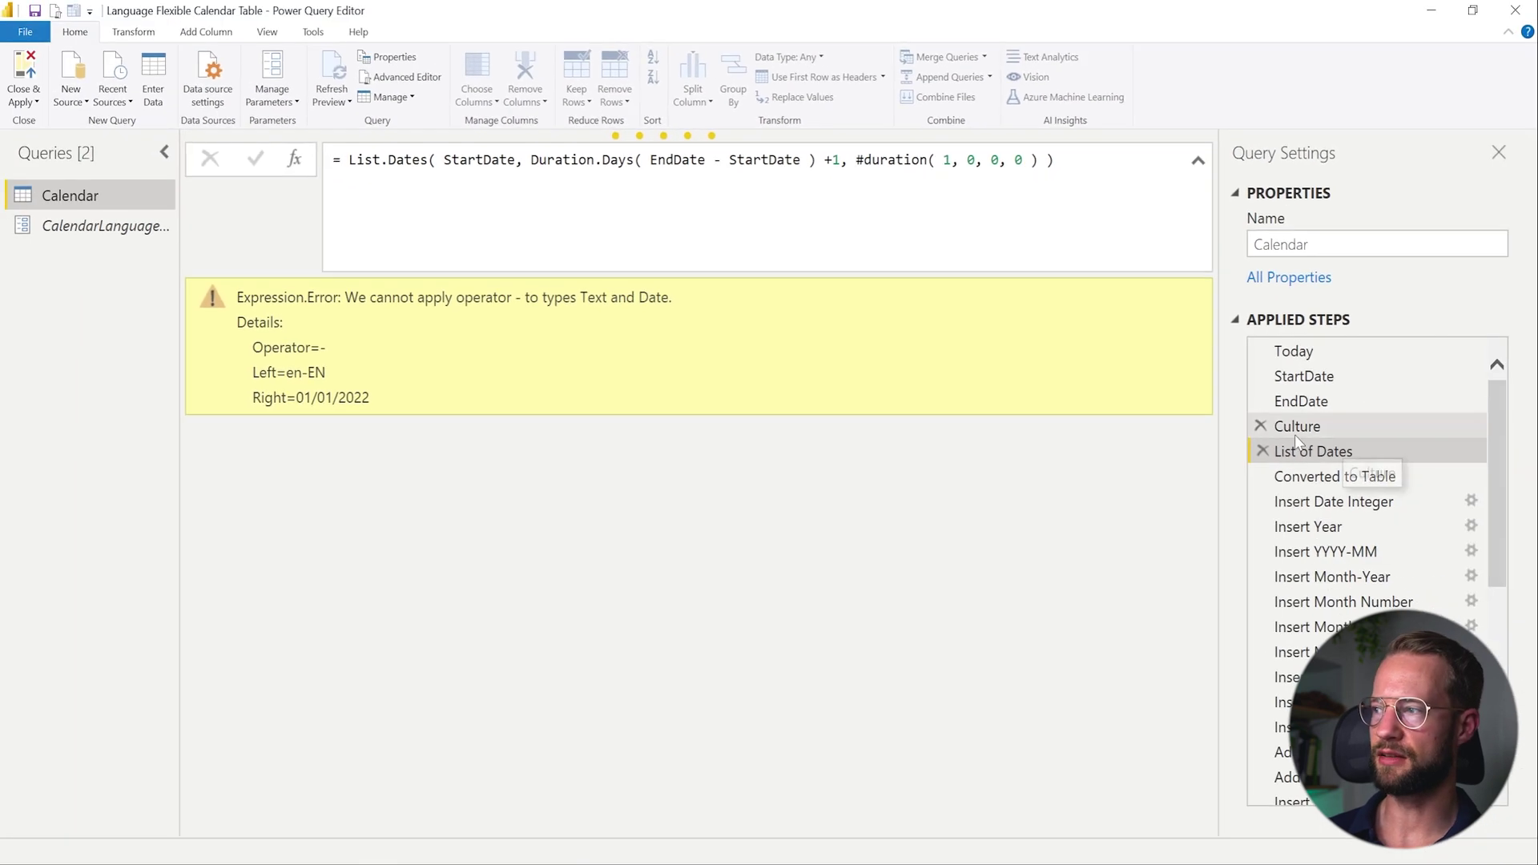
Step: Scroll across the Calendar's final columns, then preview the Culture step returning en-EN
scroll(1359, 463, "down", 6)
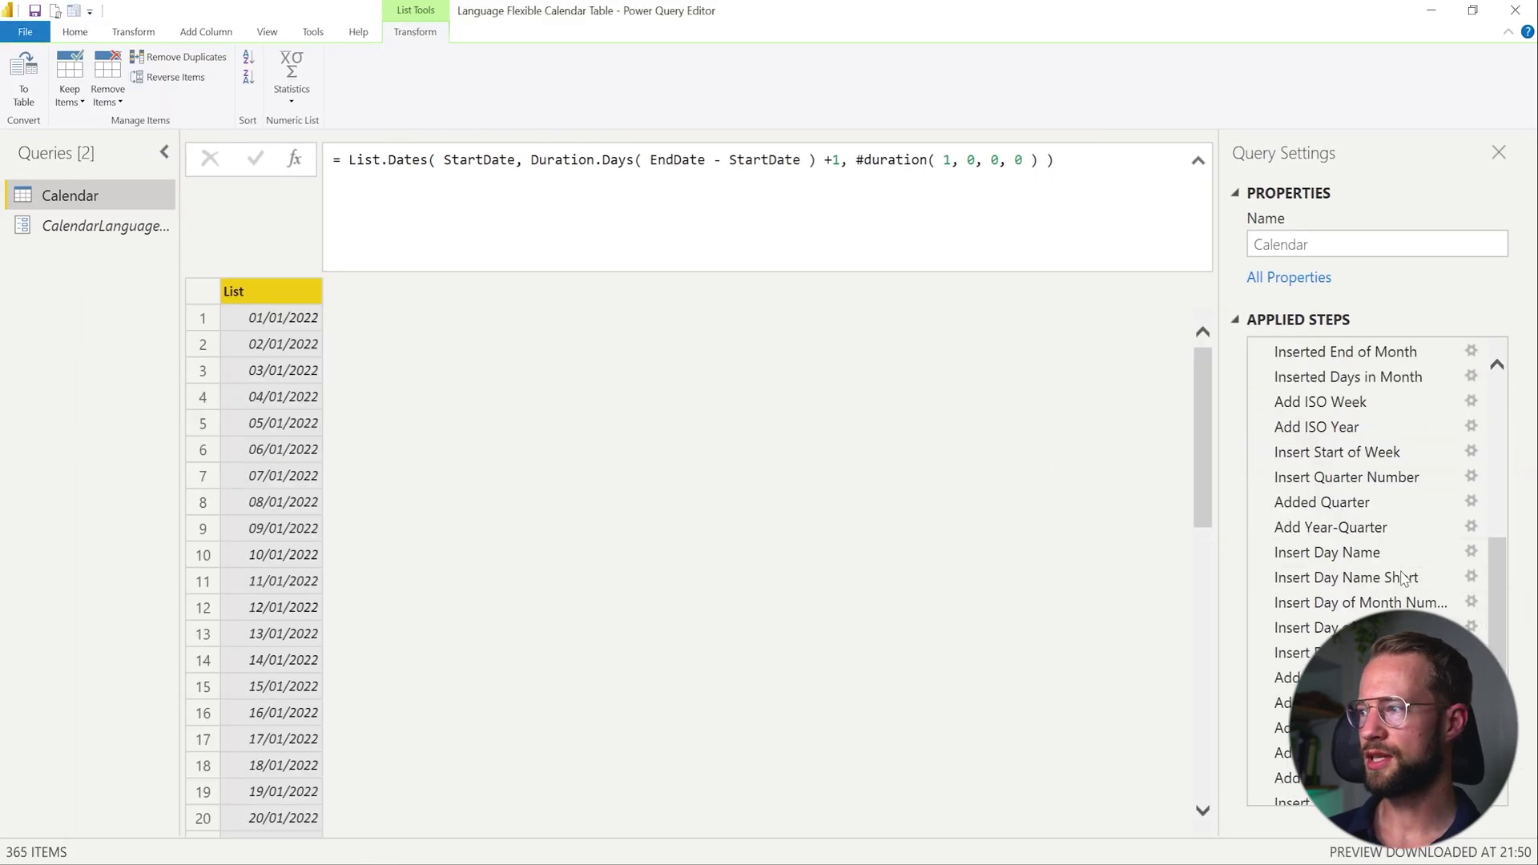
left_click(1289, 787)
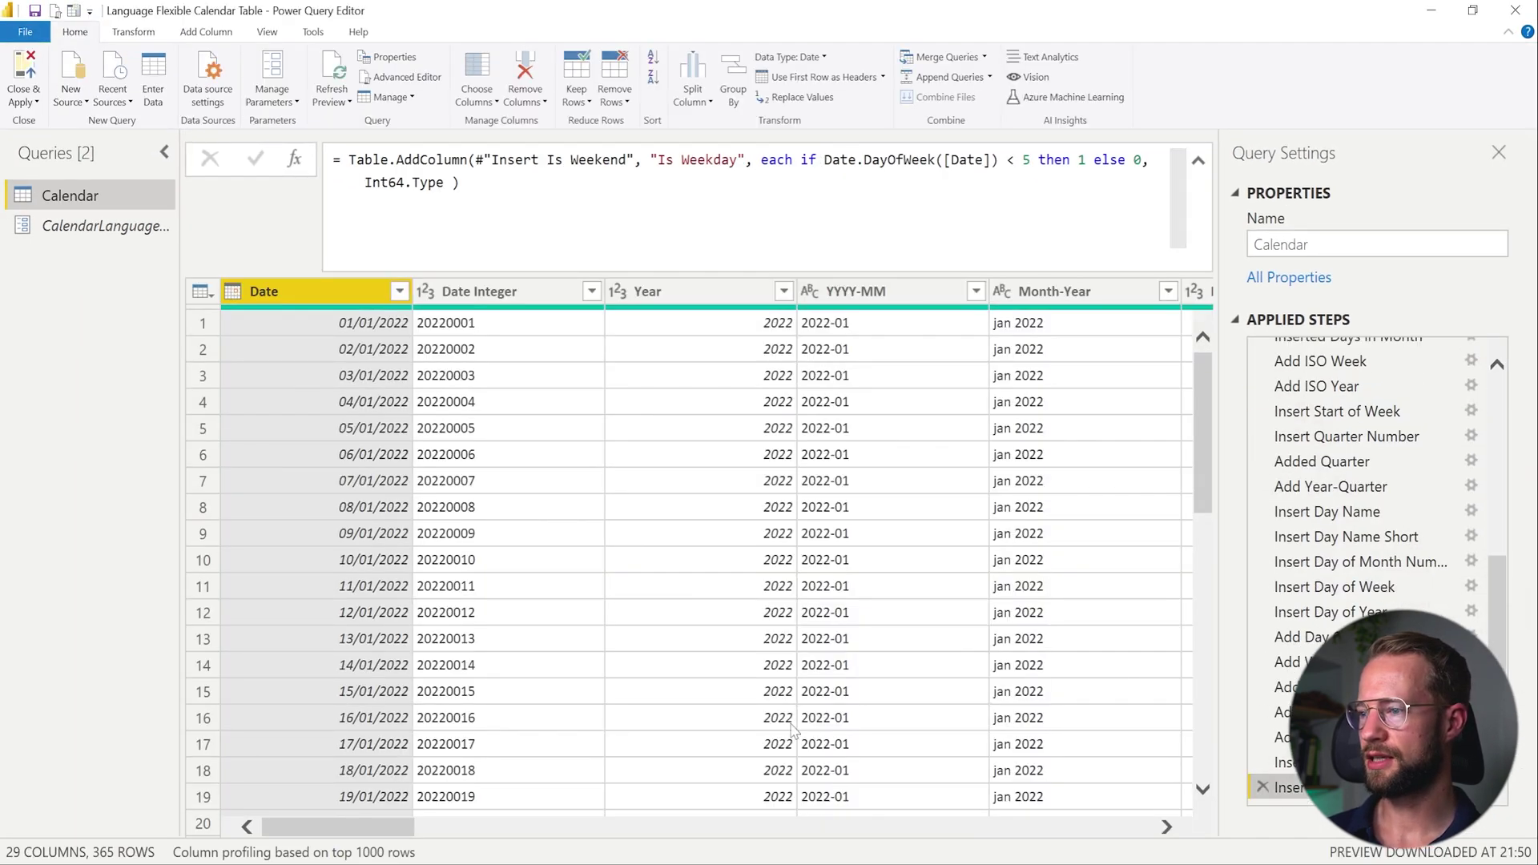
scroll(432, 810, "right", 5)
scroll(907, 789, "right", 5)
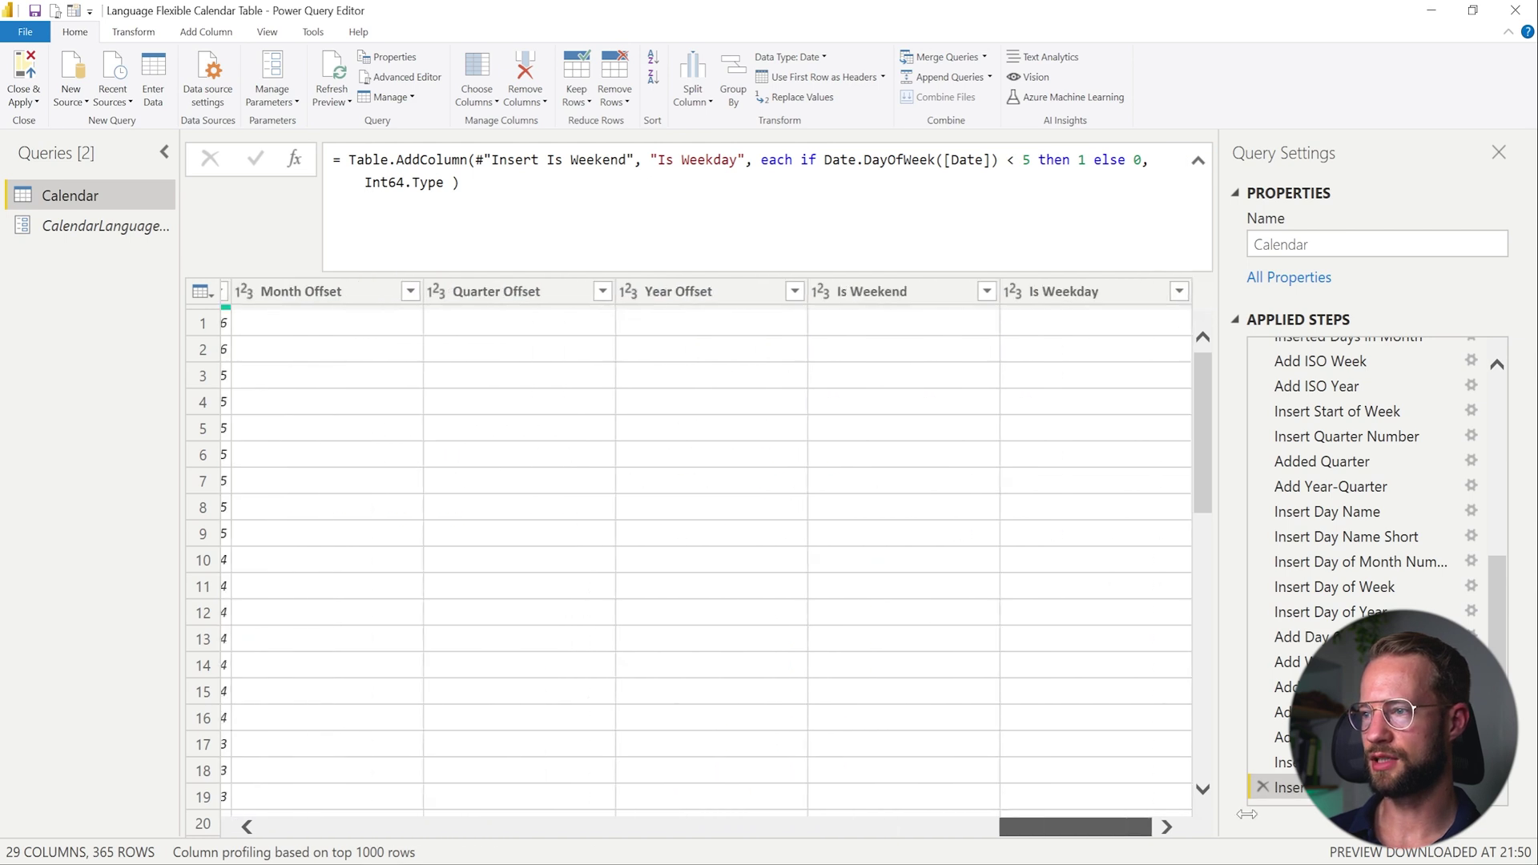
left_click_drag(1097, 825, 190, 759)
scroll(1361, 497, "up", 10)
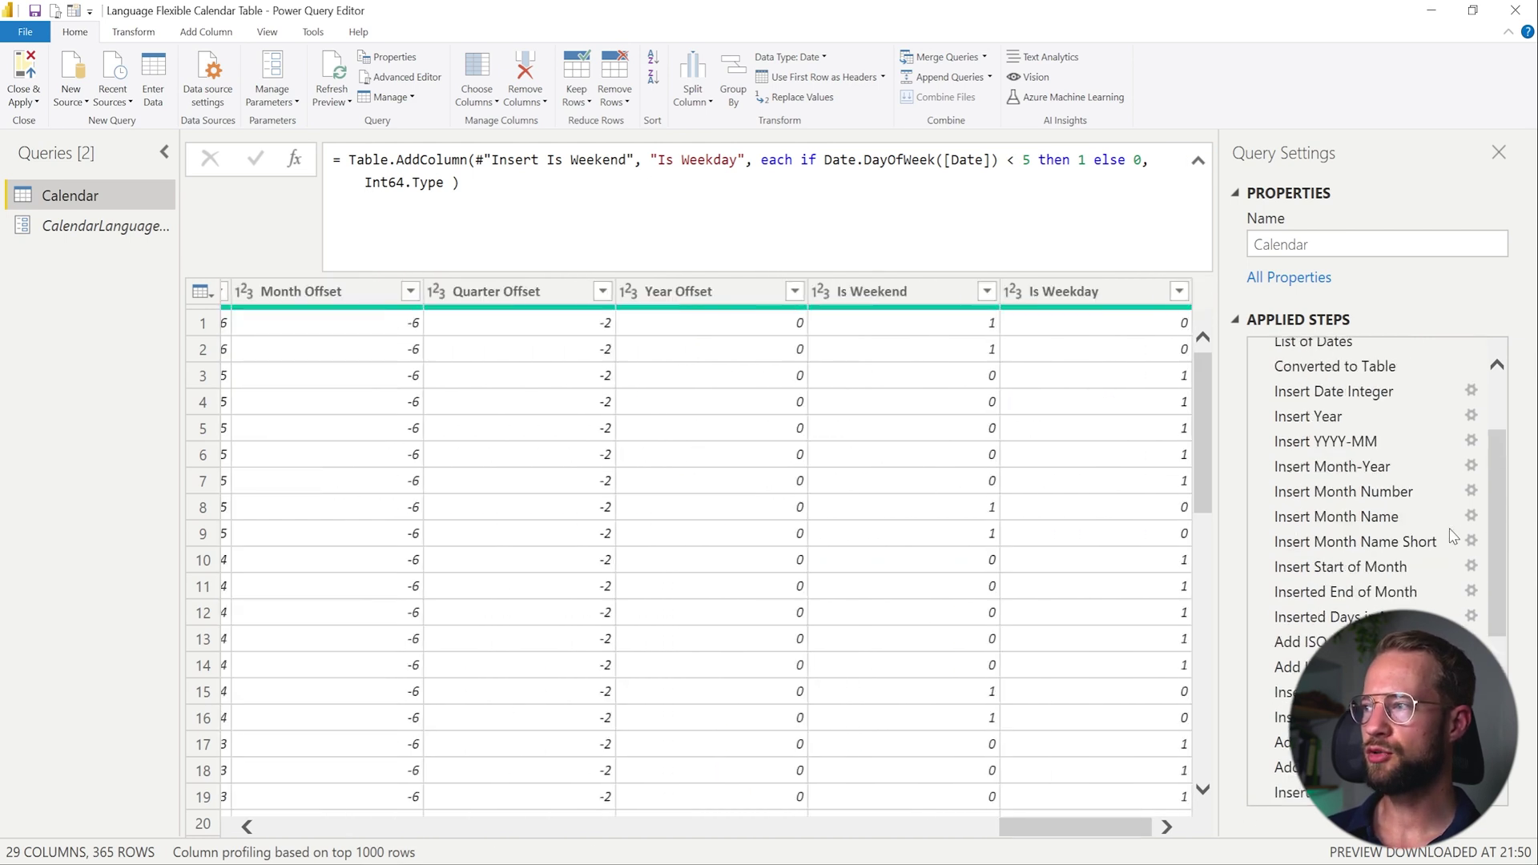
left_click(1334, 428)
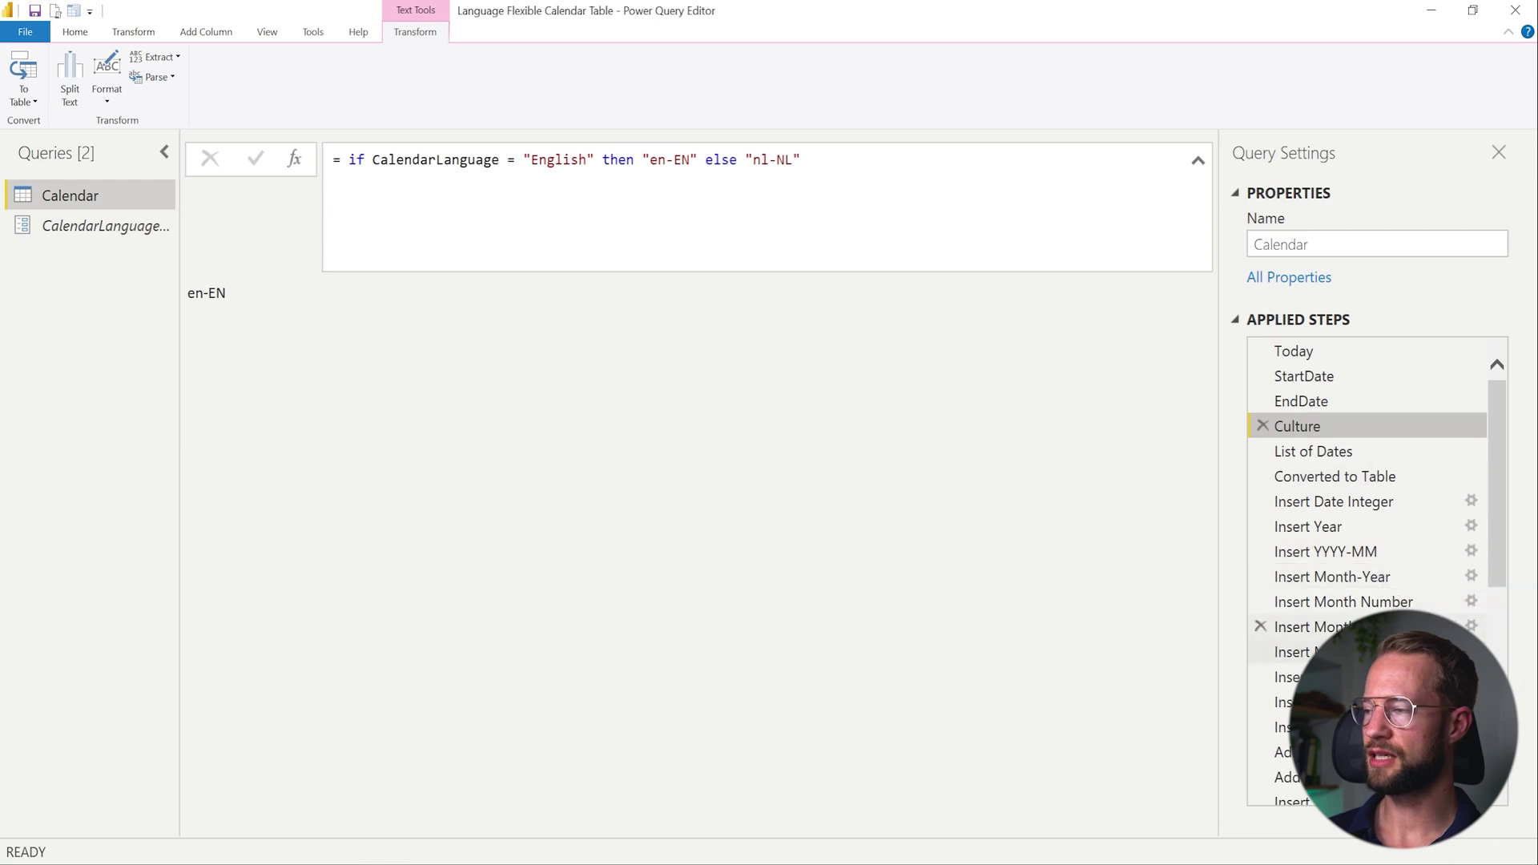
Step: Replace the hard-coded "nl-NL" in the Insert Month-Year formula with Culture
left_click(1371, 578)
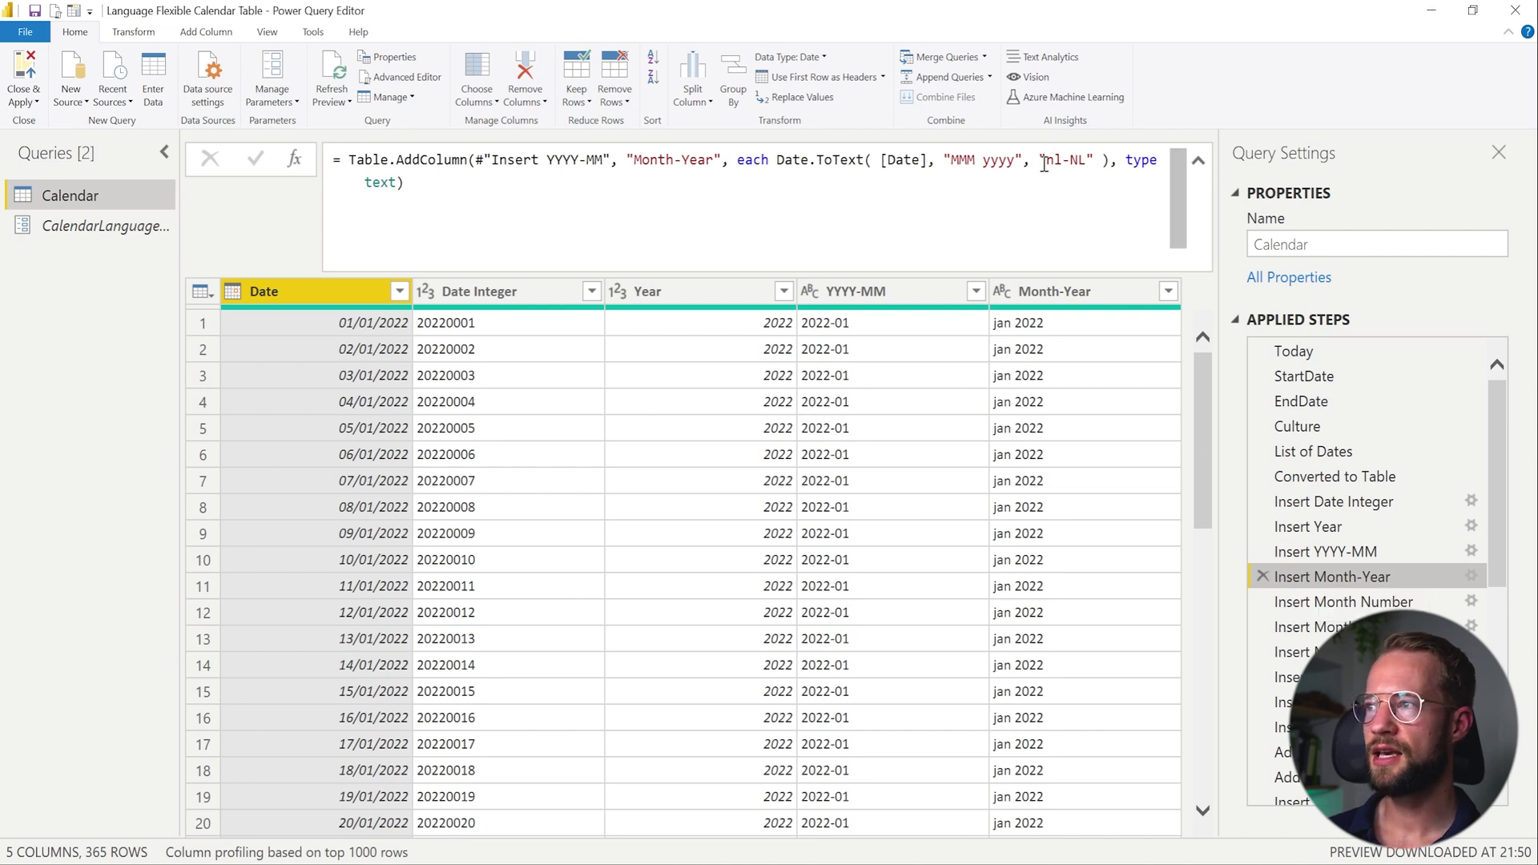
left_click_drag(1041, 161, 1090, 159)
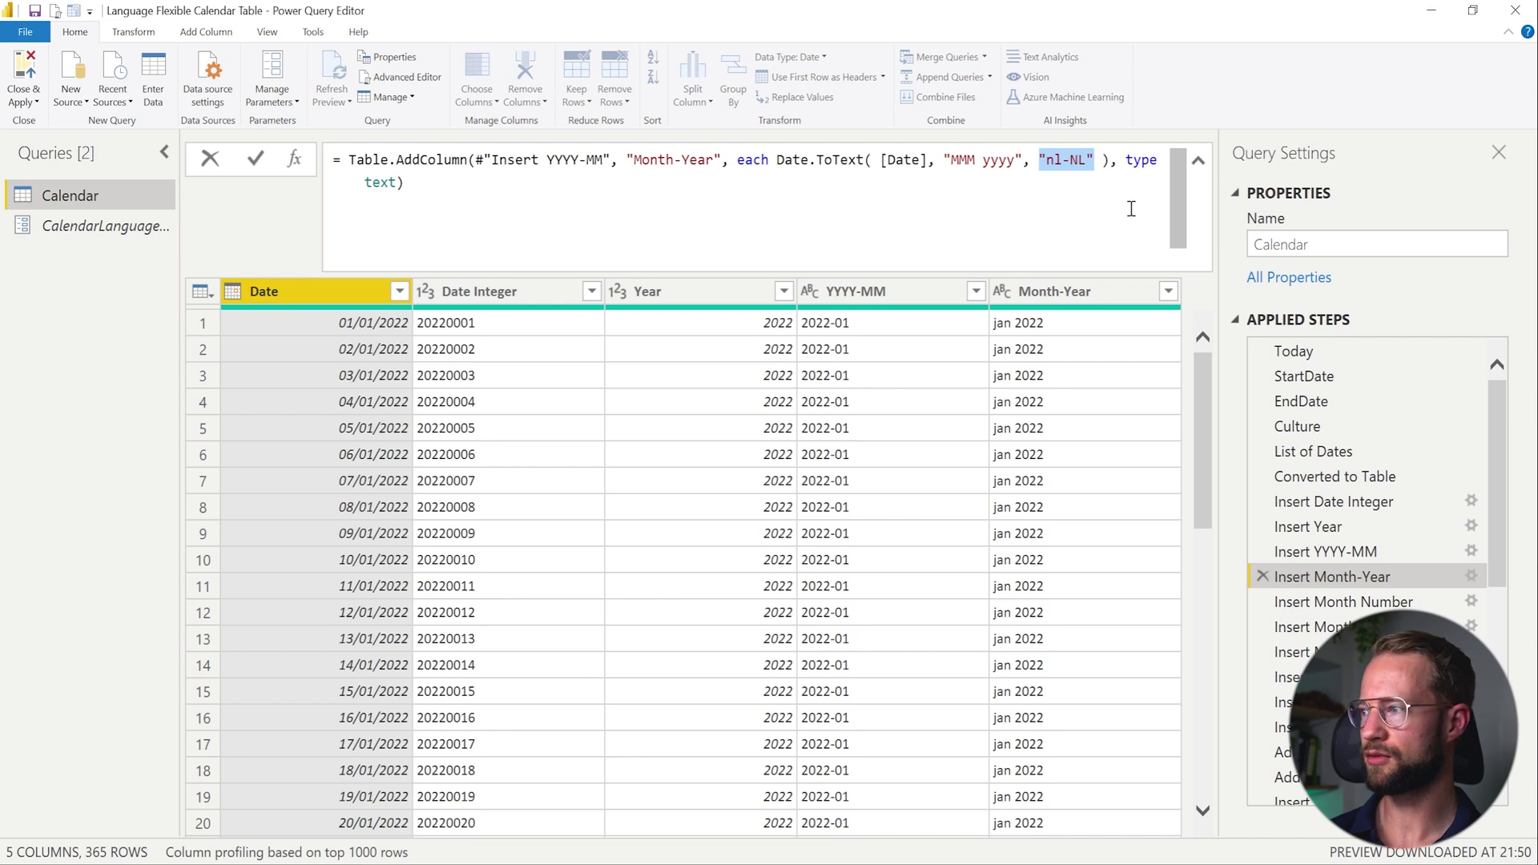
type("Culture")
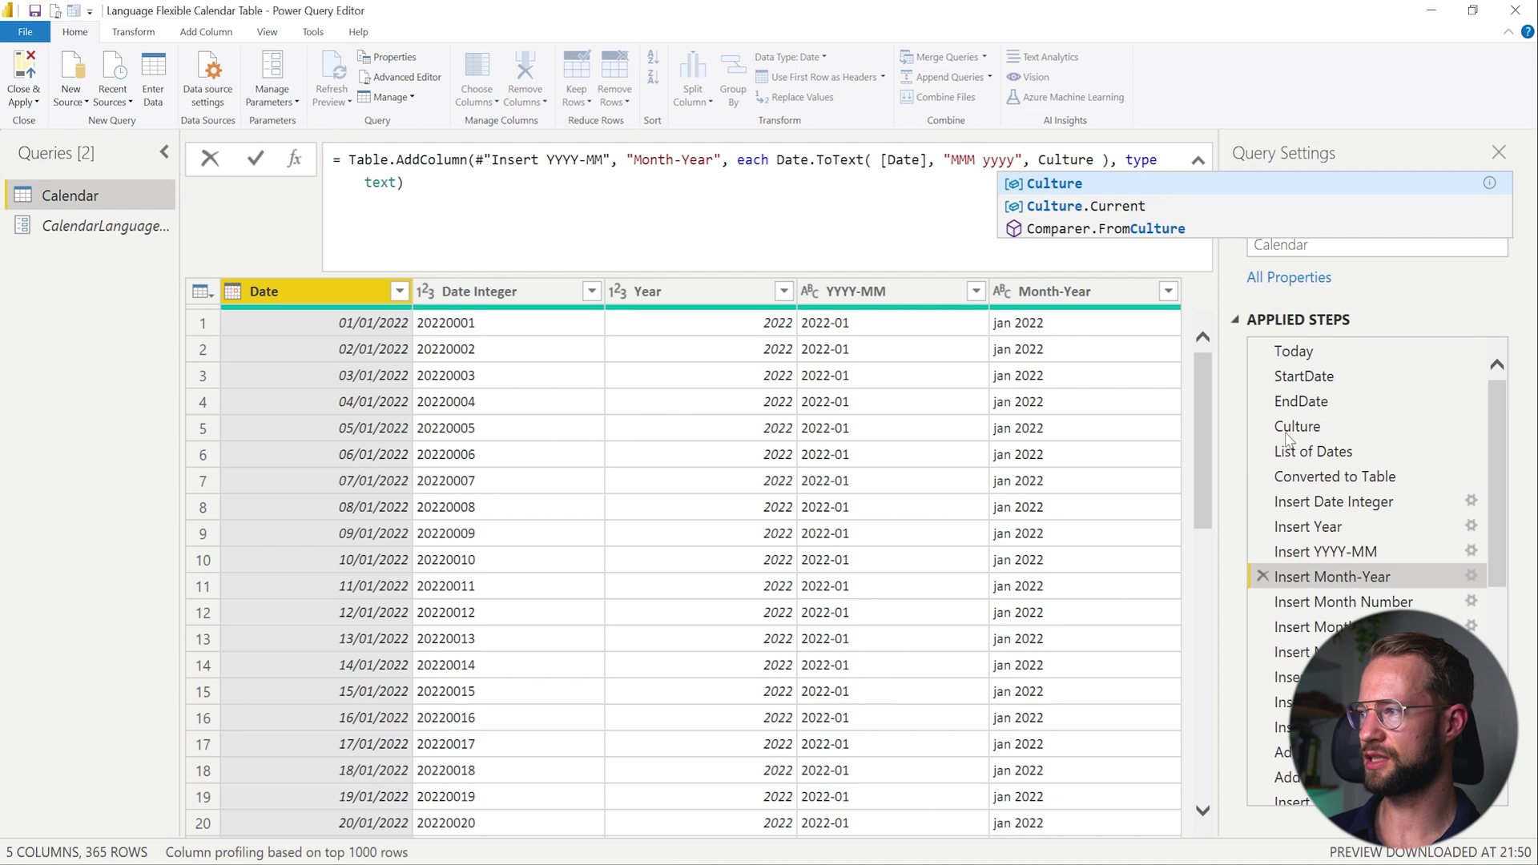
left_click(267, 162)
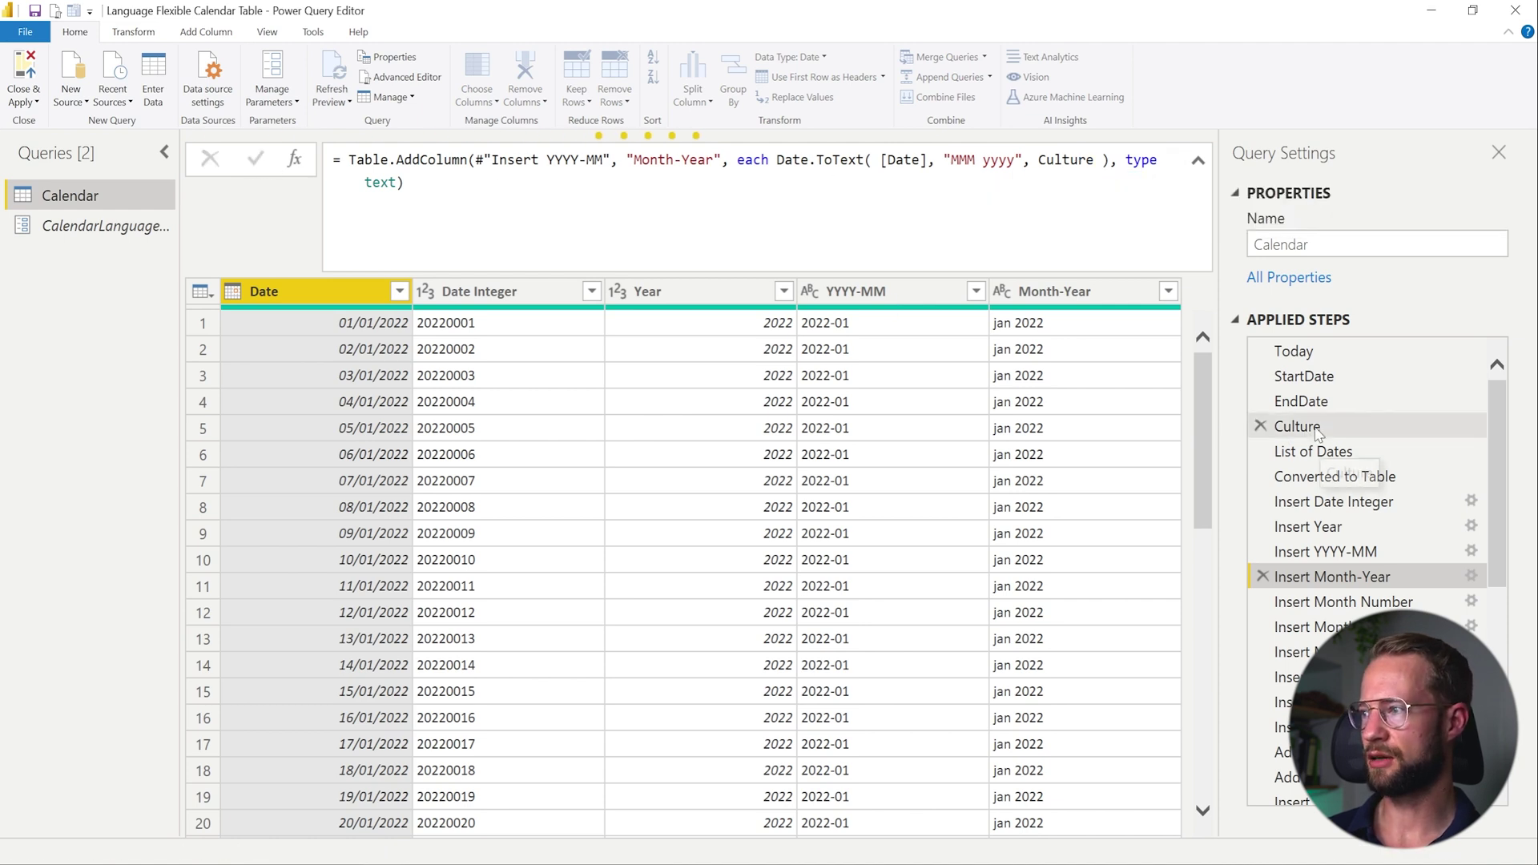
Step: Start adding a Culture argument after [Date] in the Insert Month Name formula
left_click(1302, 626)
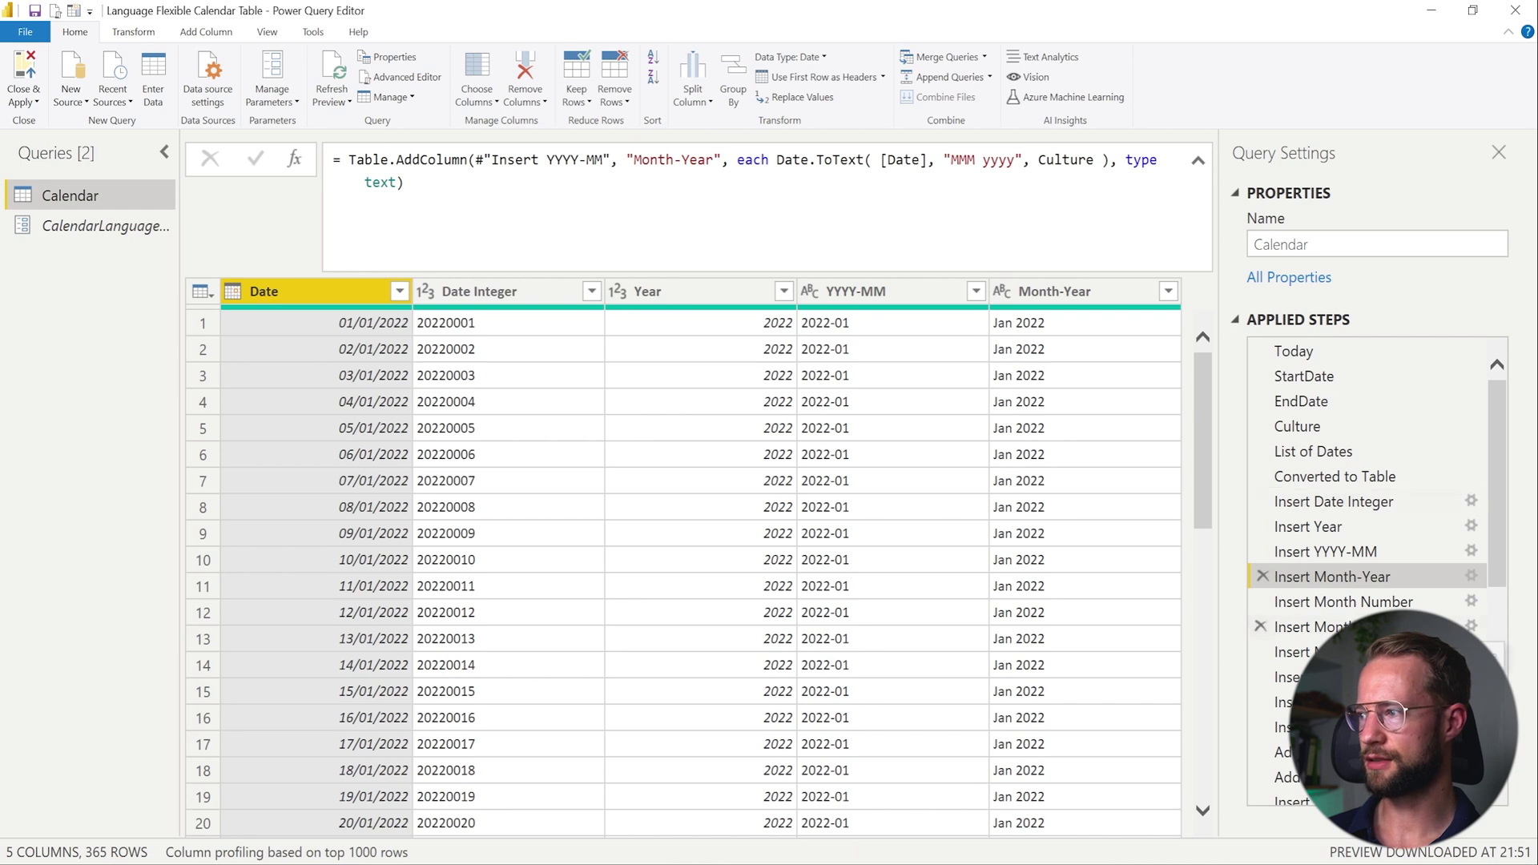
left_click_drag(836, 823, 1113, 836)
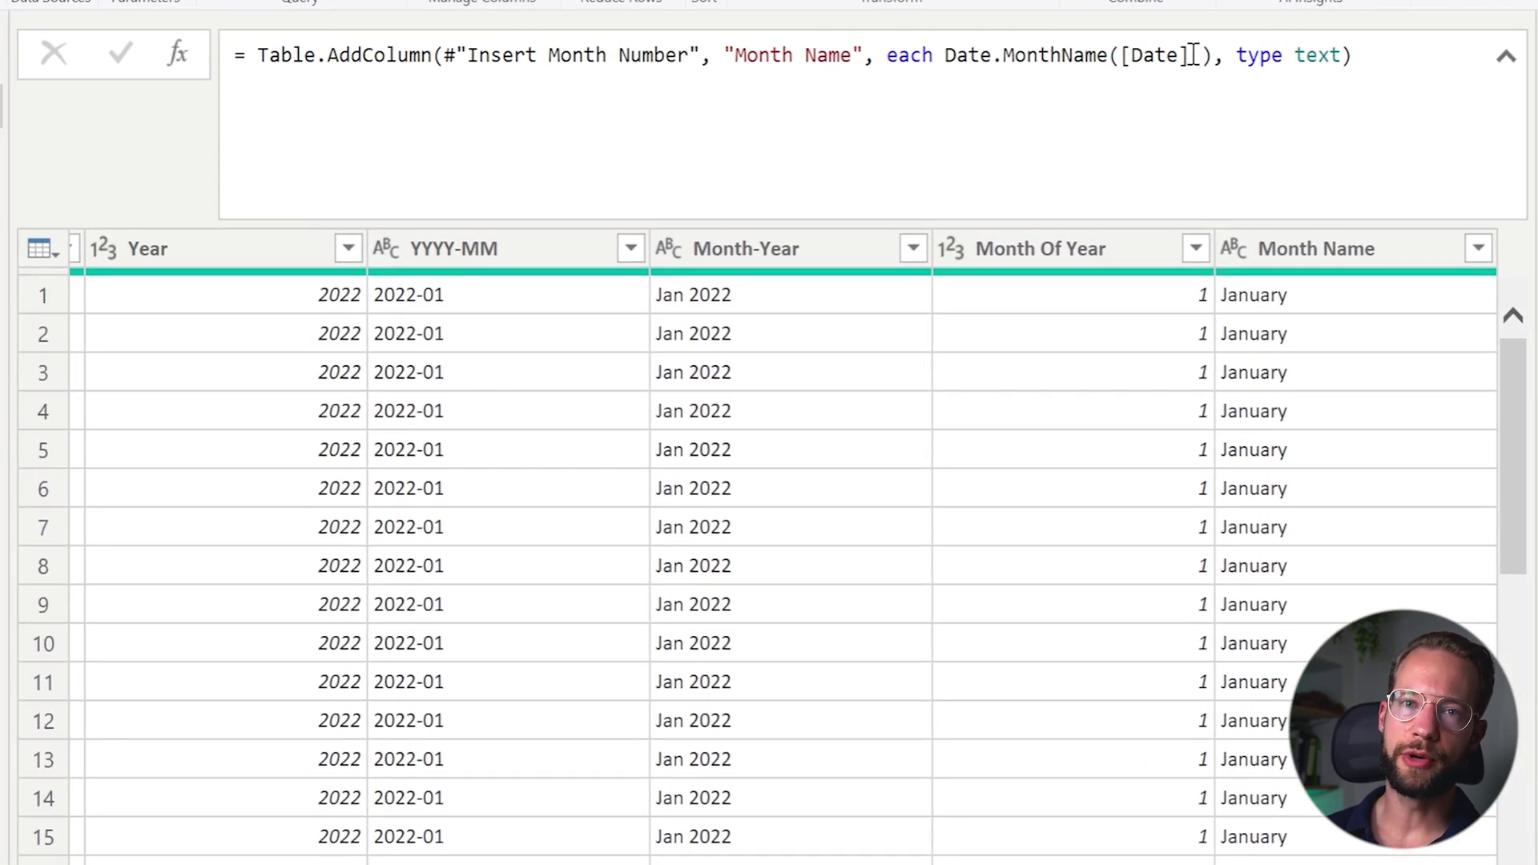
left_click(1193, 55)
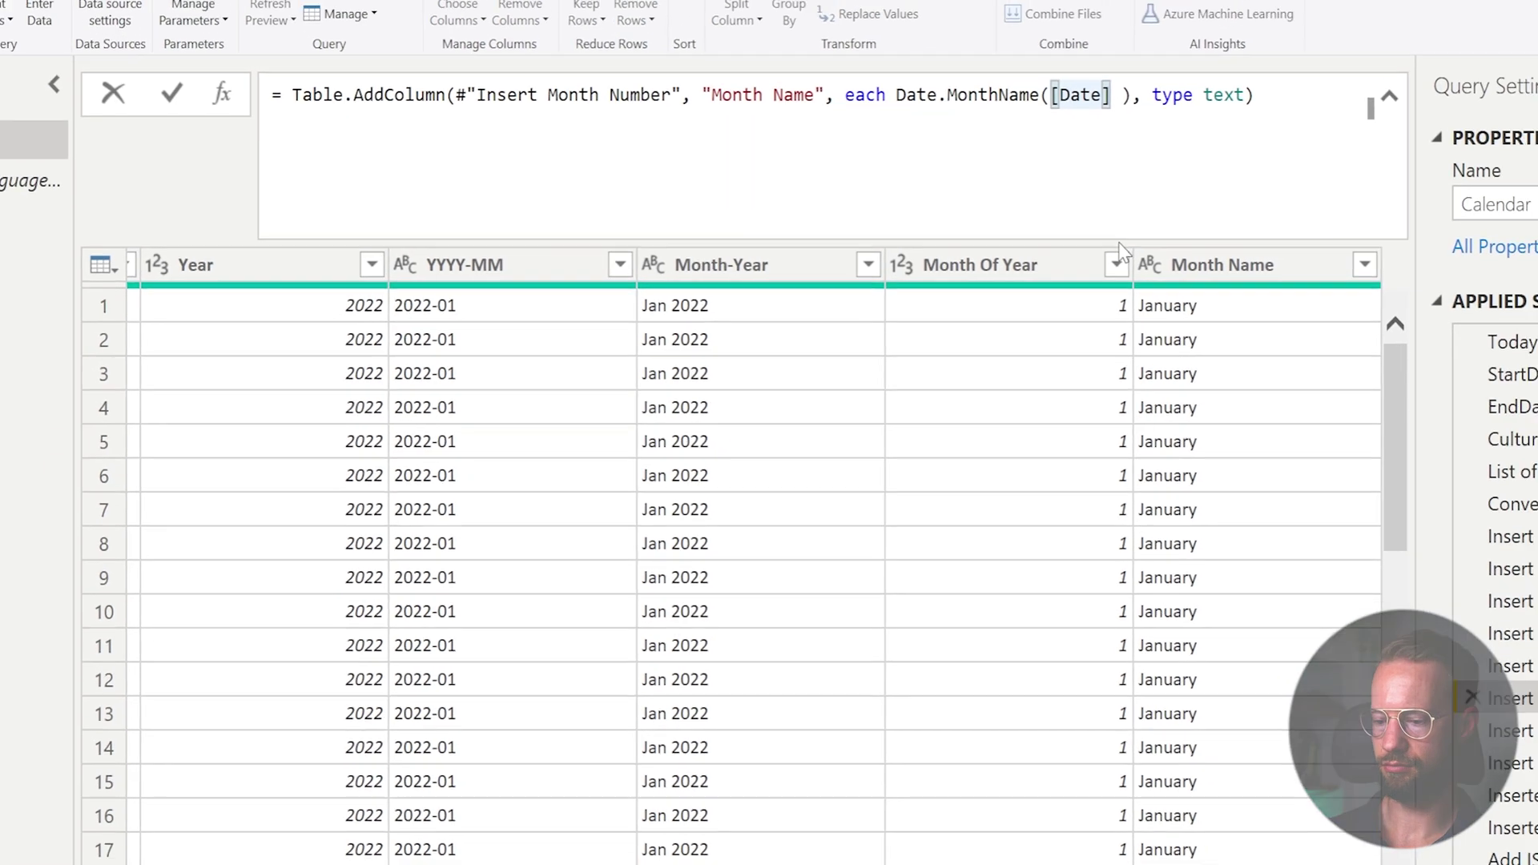
type(", C")
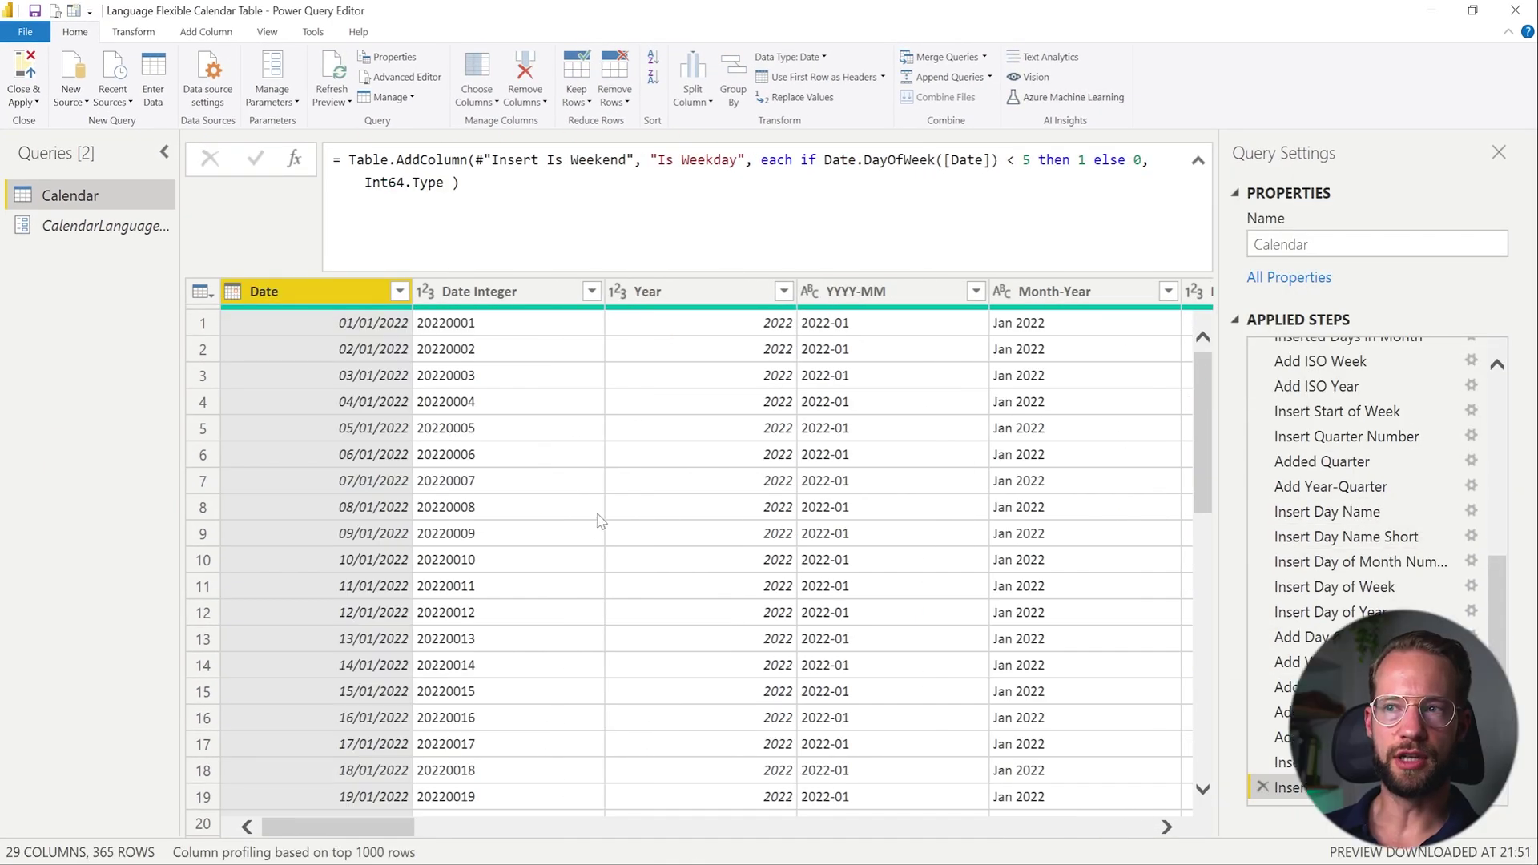
Step: Set the CalendarLanguage parameter's current value to Nederlands and return to Calendar
left_click(104, 226)
left_click(581, 193)
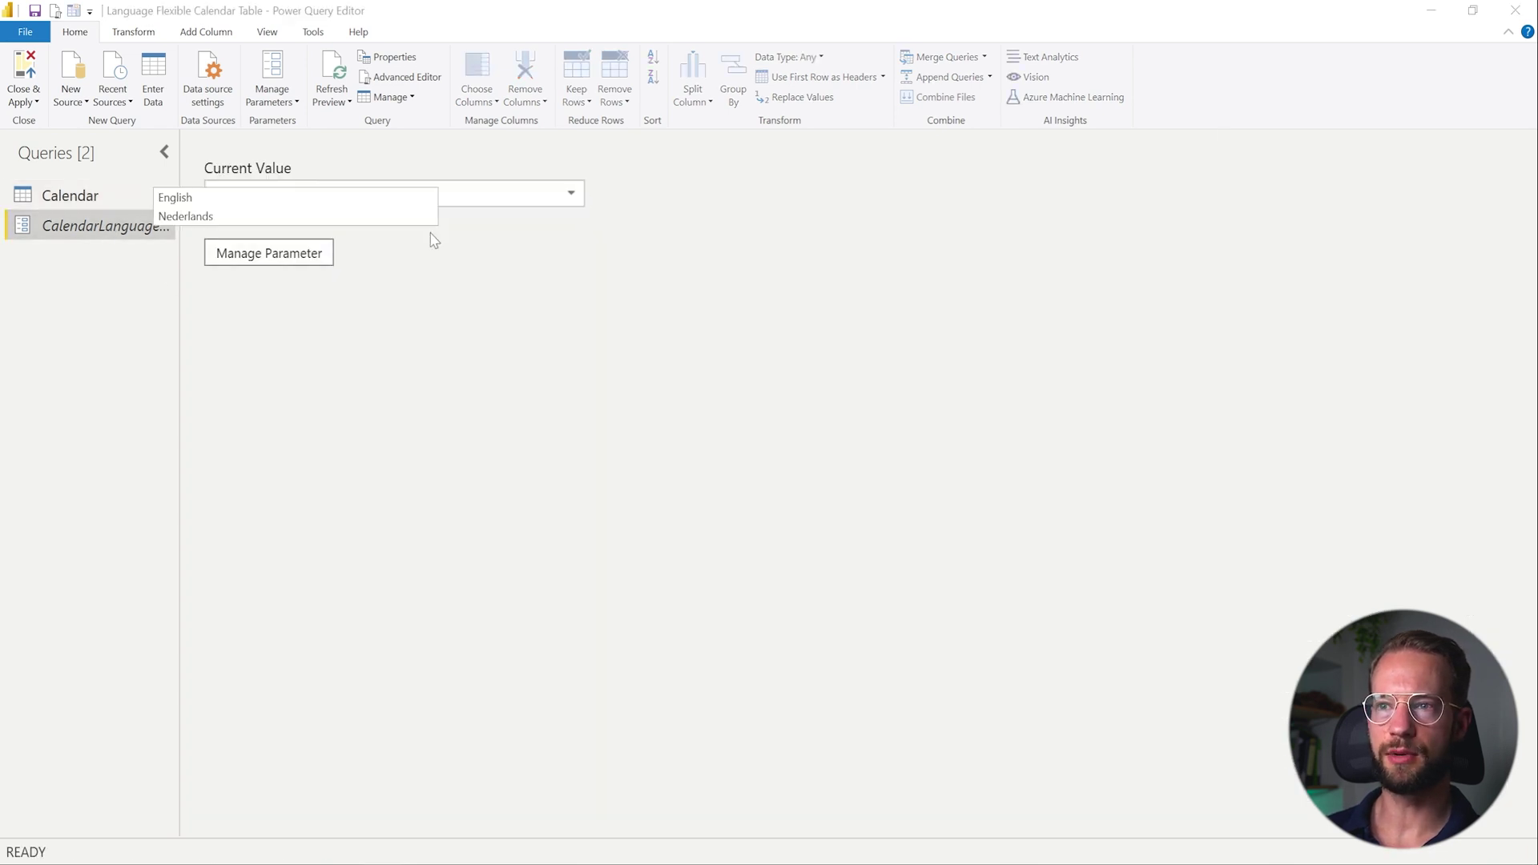
left_click(311, 215)
left_click(113, 205)
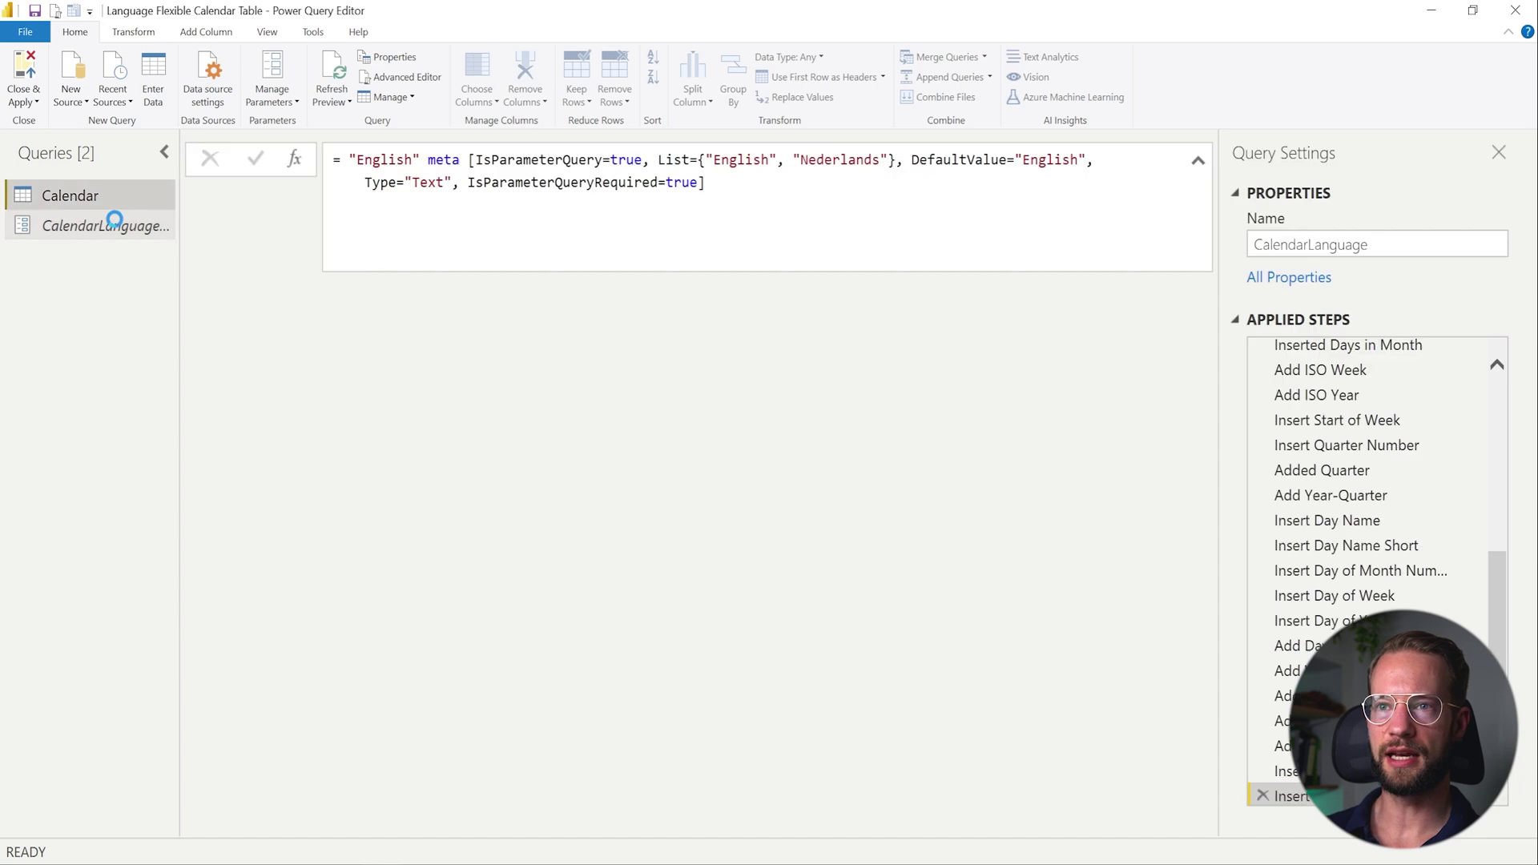
left_click_drag(348, 838, 825, 804)
Step: Check the Dutch values zaterdag and za in the Day Name and Day Name Short columns
left_click(774, 181)
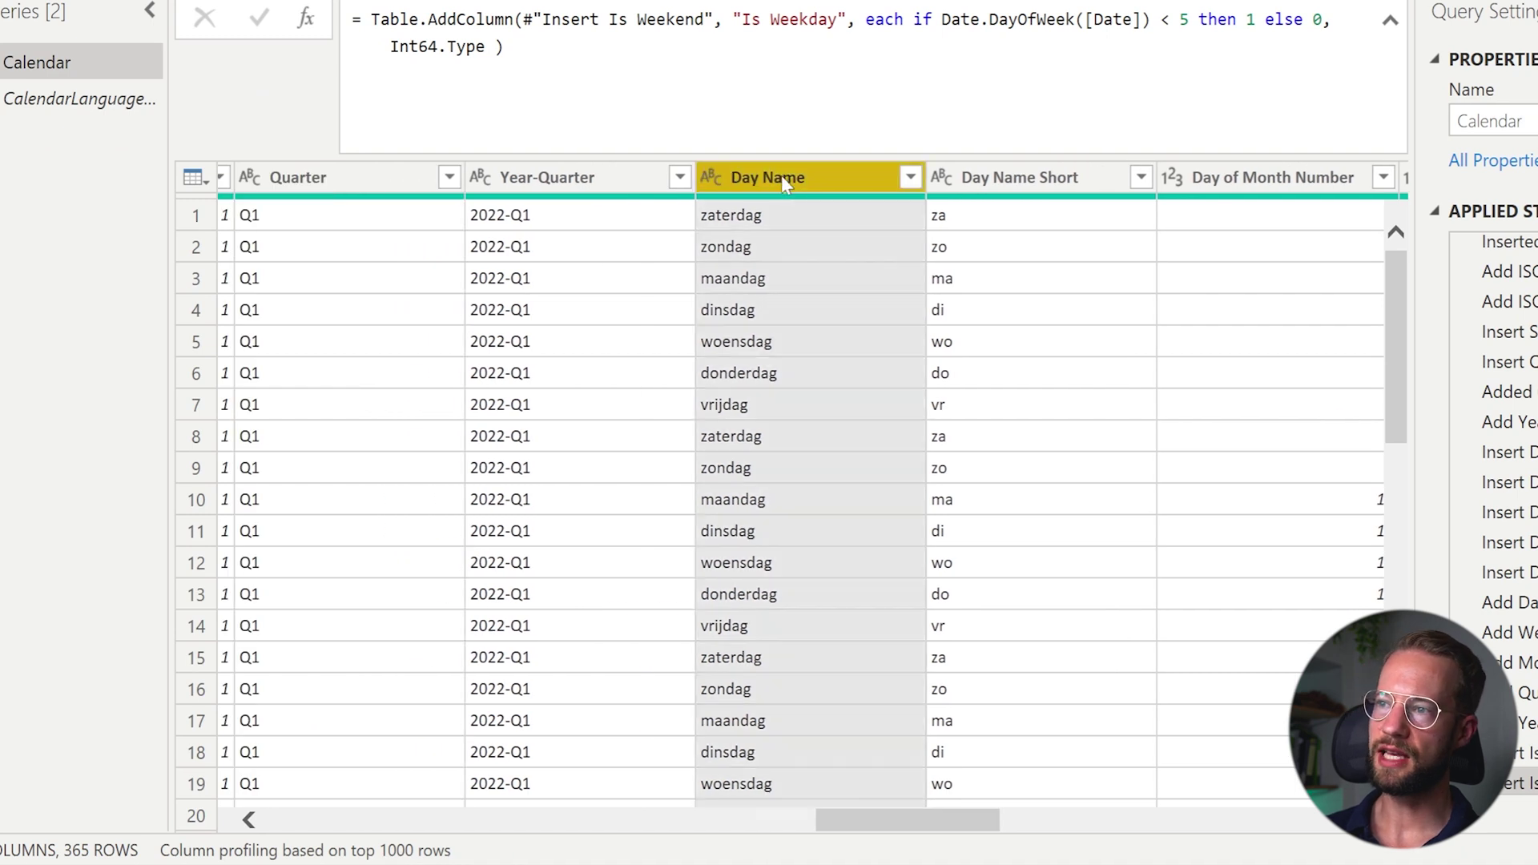
left_click(744, 227)
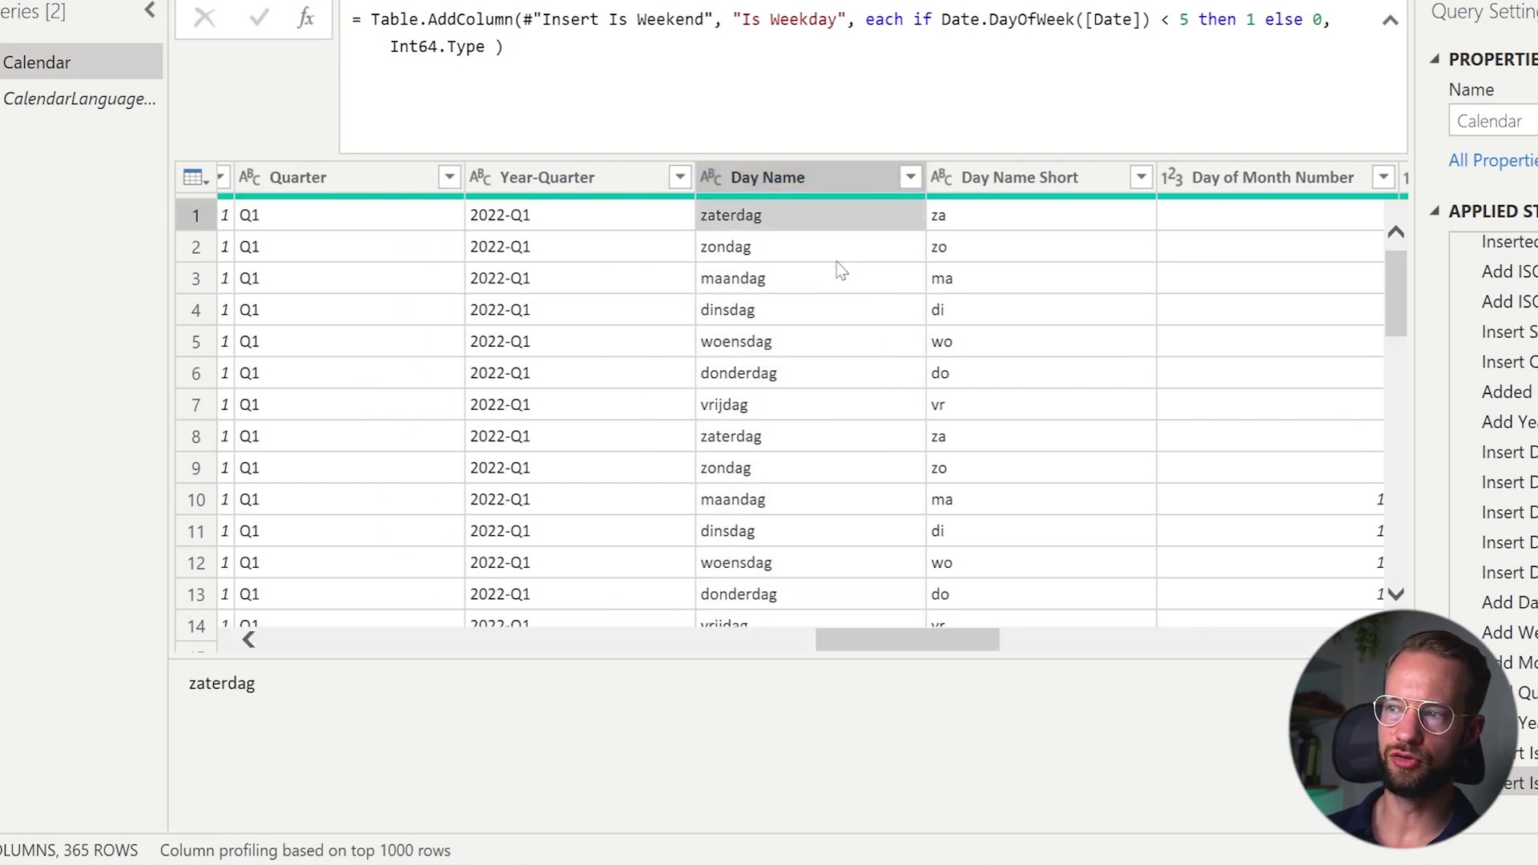
left_click(953, 178)
left_click(953, 226)
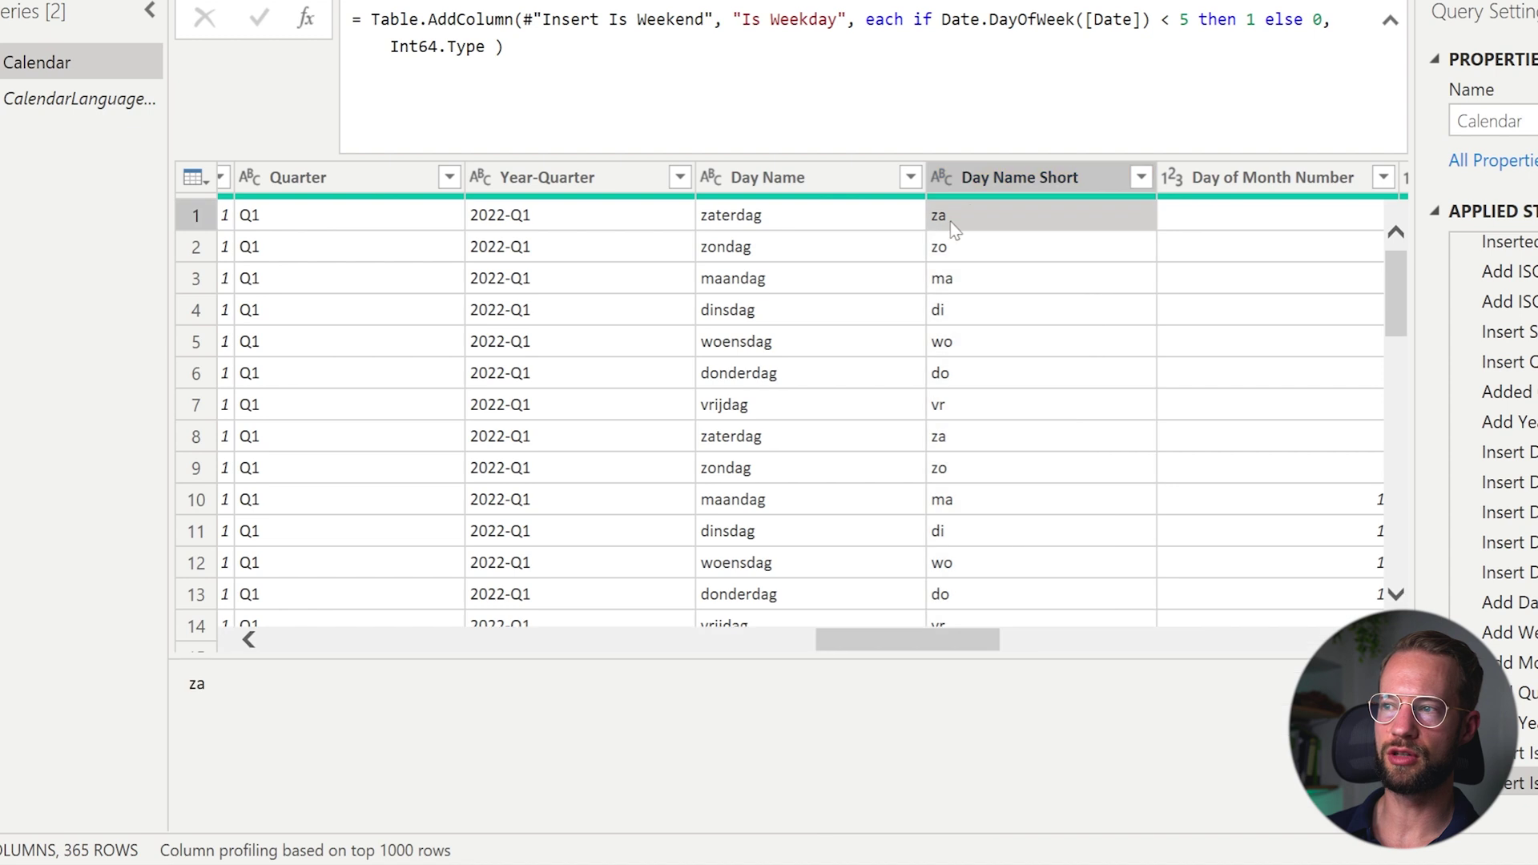
left_click_drag(891, 640, 494, 701)
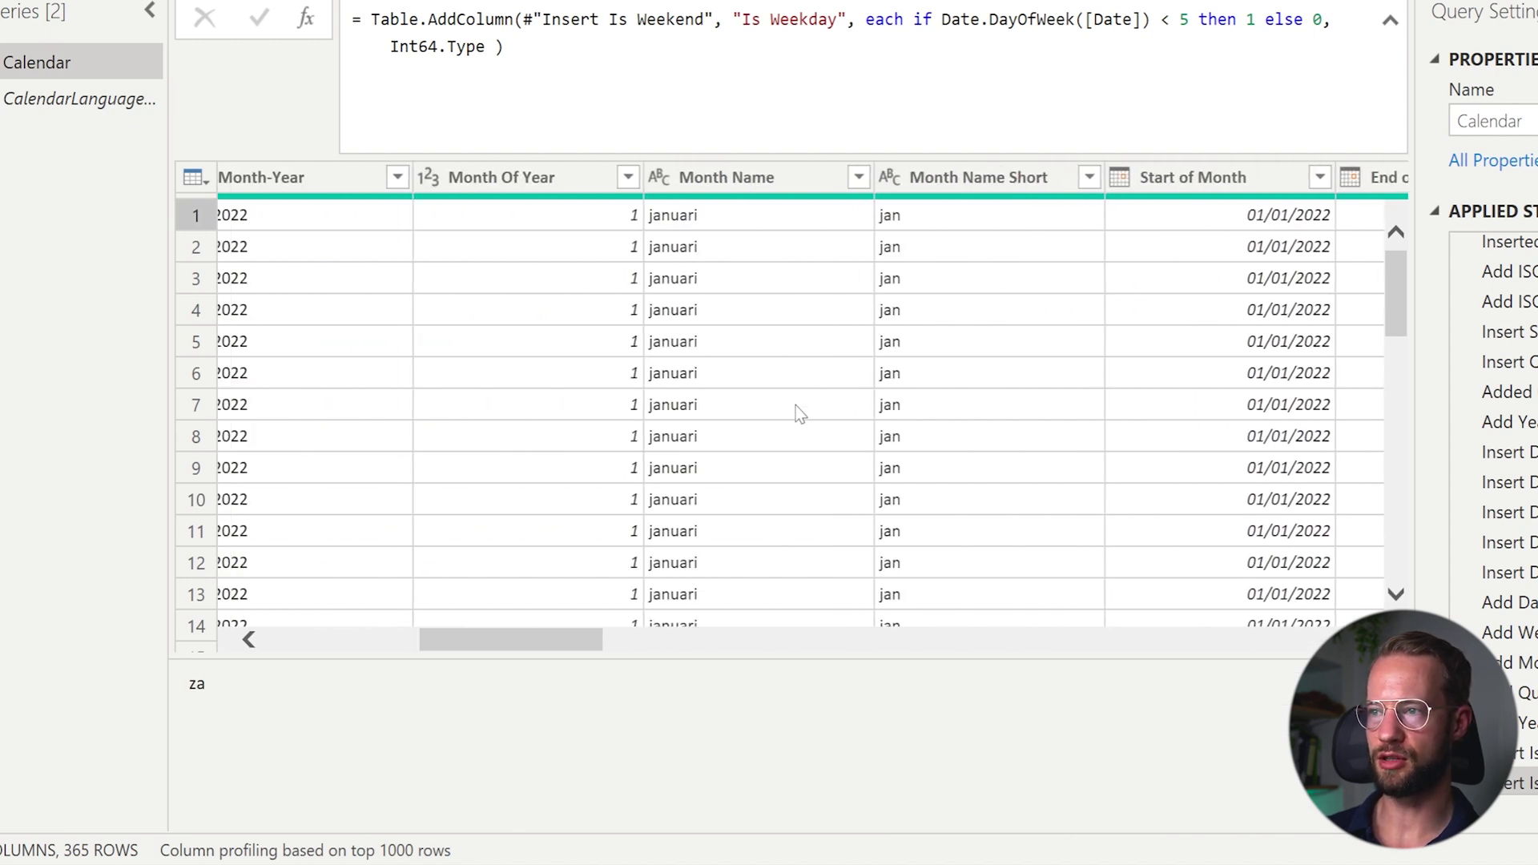
scroll(806, 360, "down", 12)
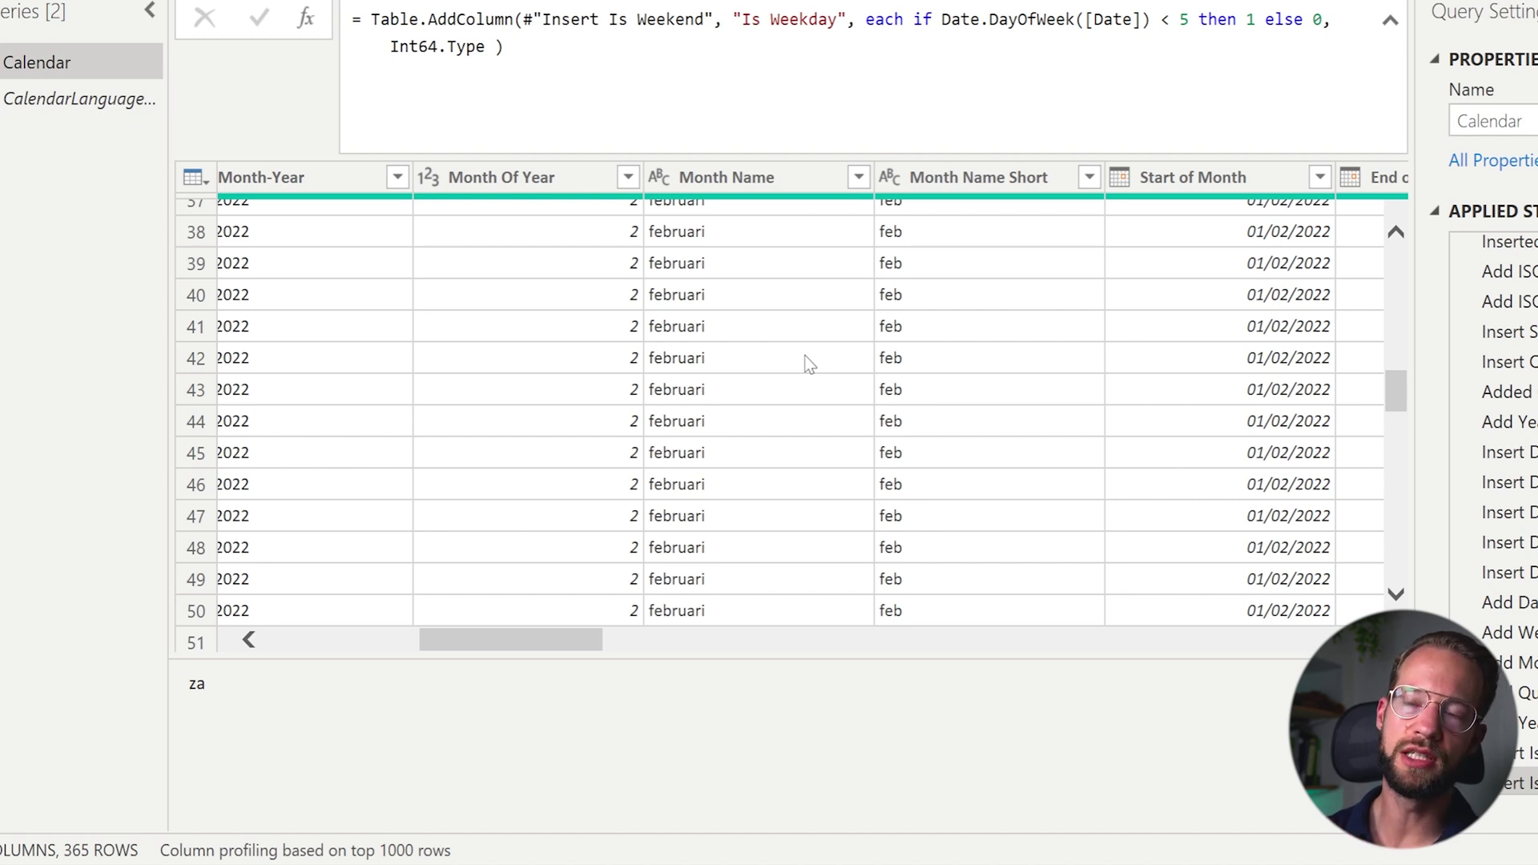
Step: Confirm the Culture step now returns nl-NL, then start a new Enter Data table
scroll(1441, 513, "up", 5)
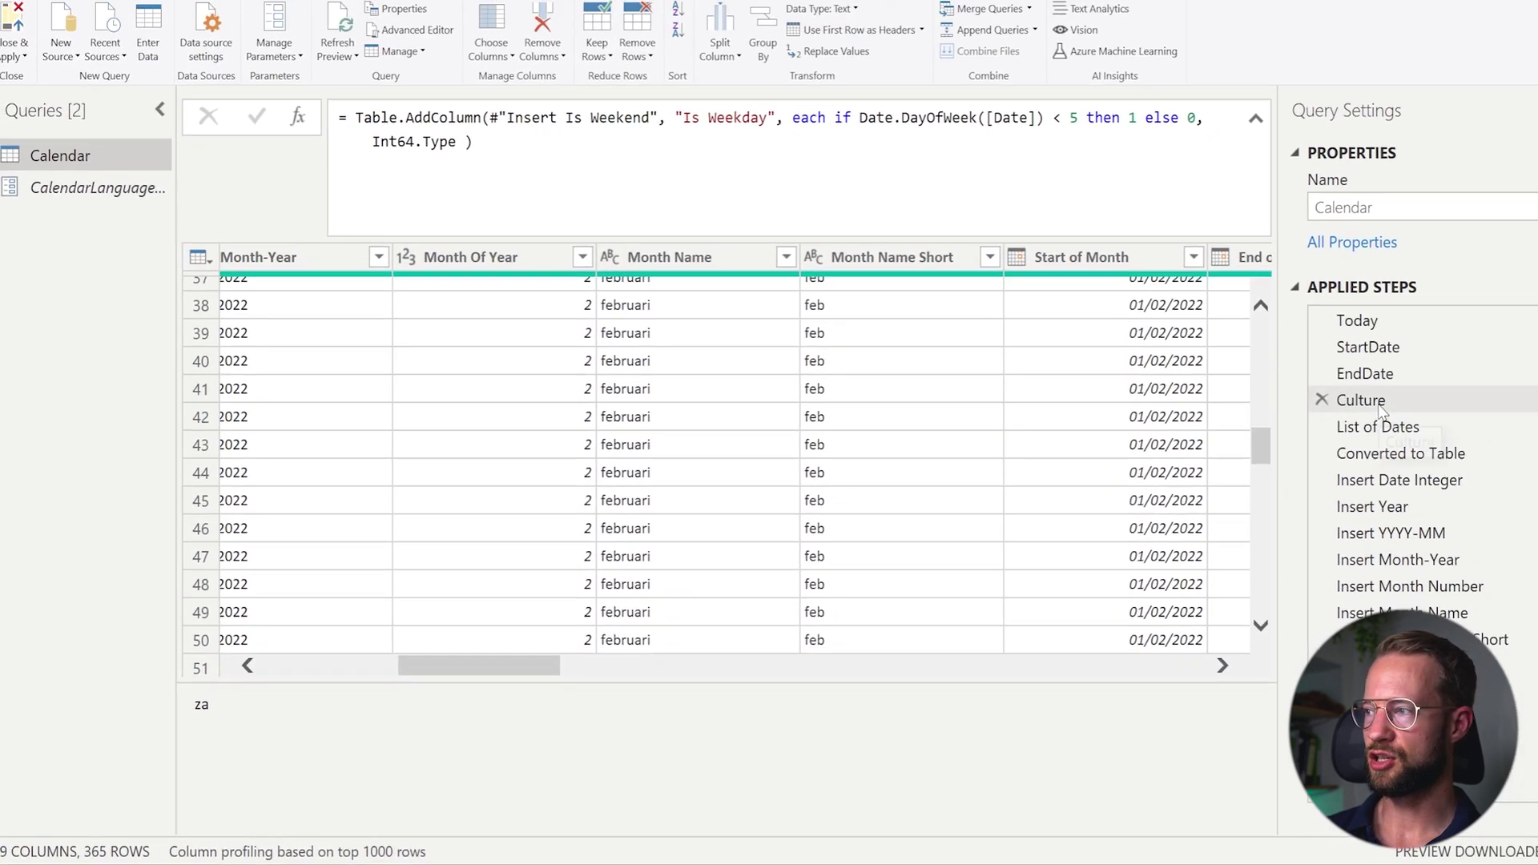
left_click(1326, 428)
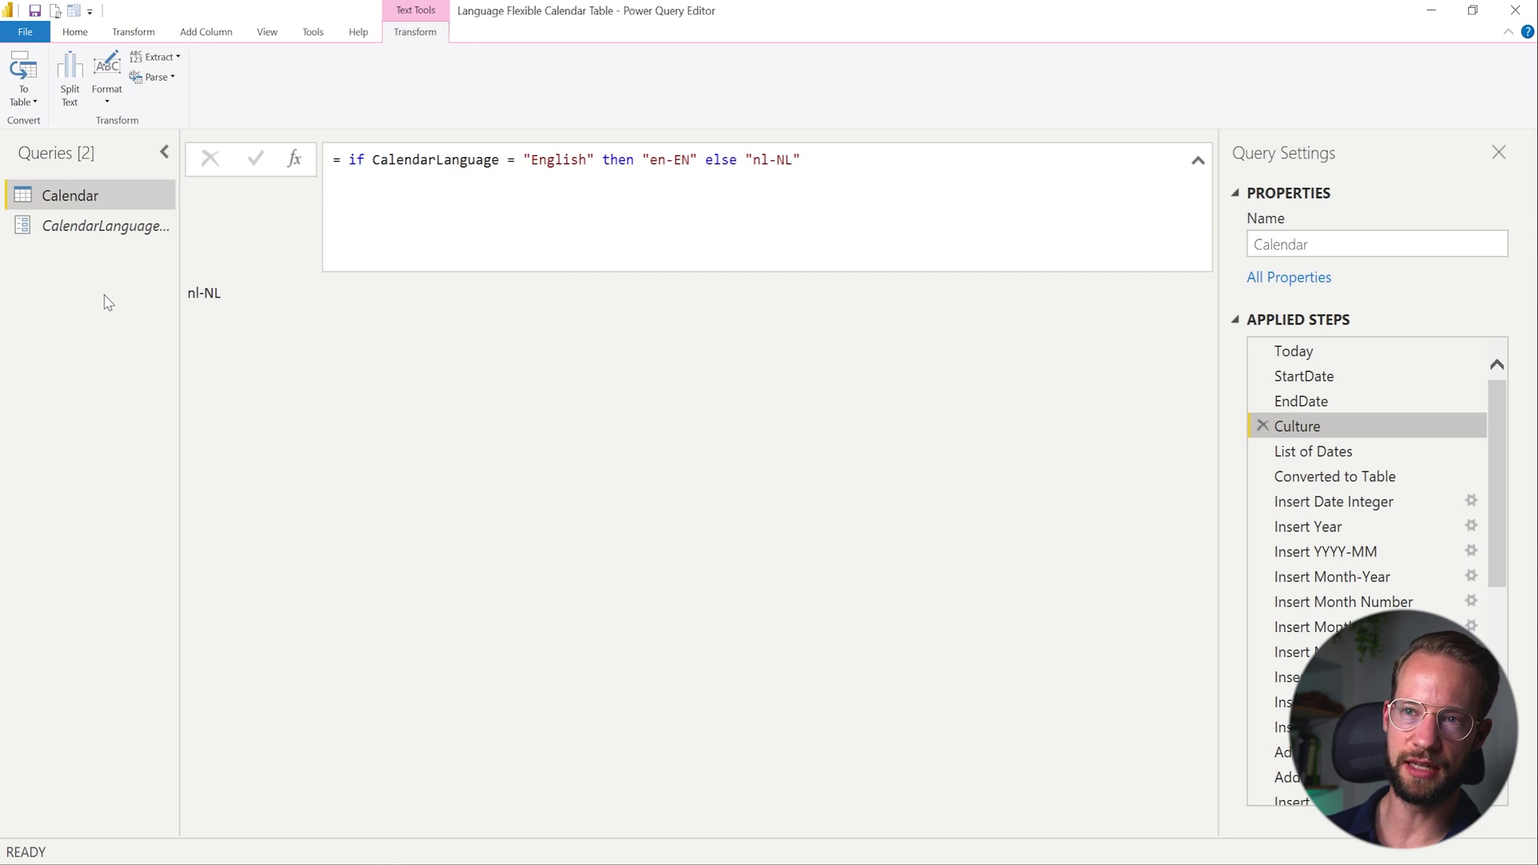
left_click(76, 33)
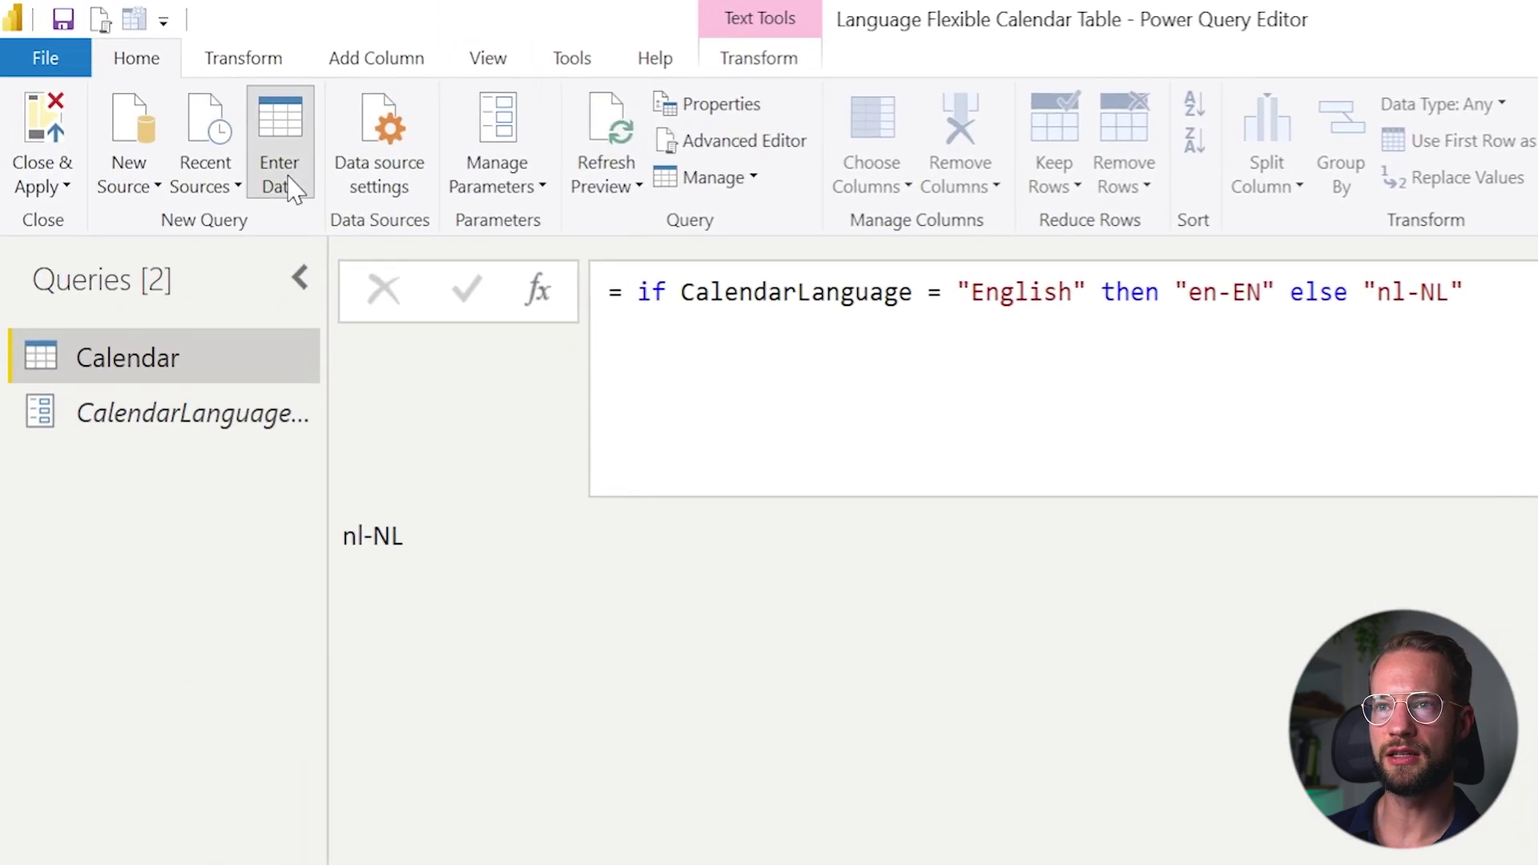
left_click(289, 181)
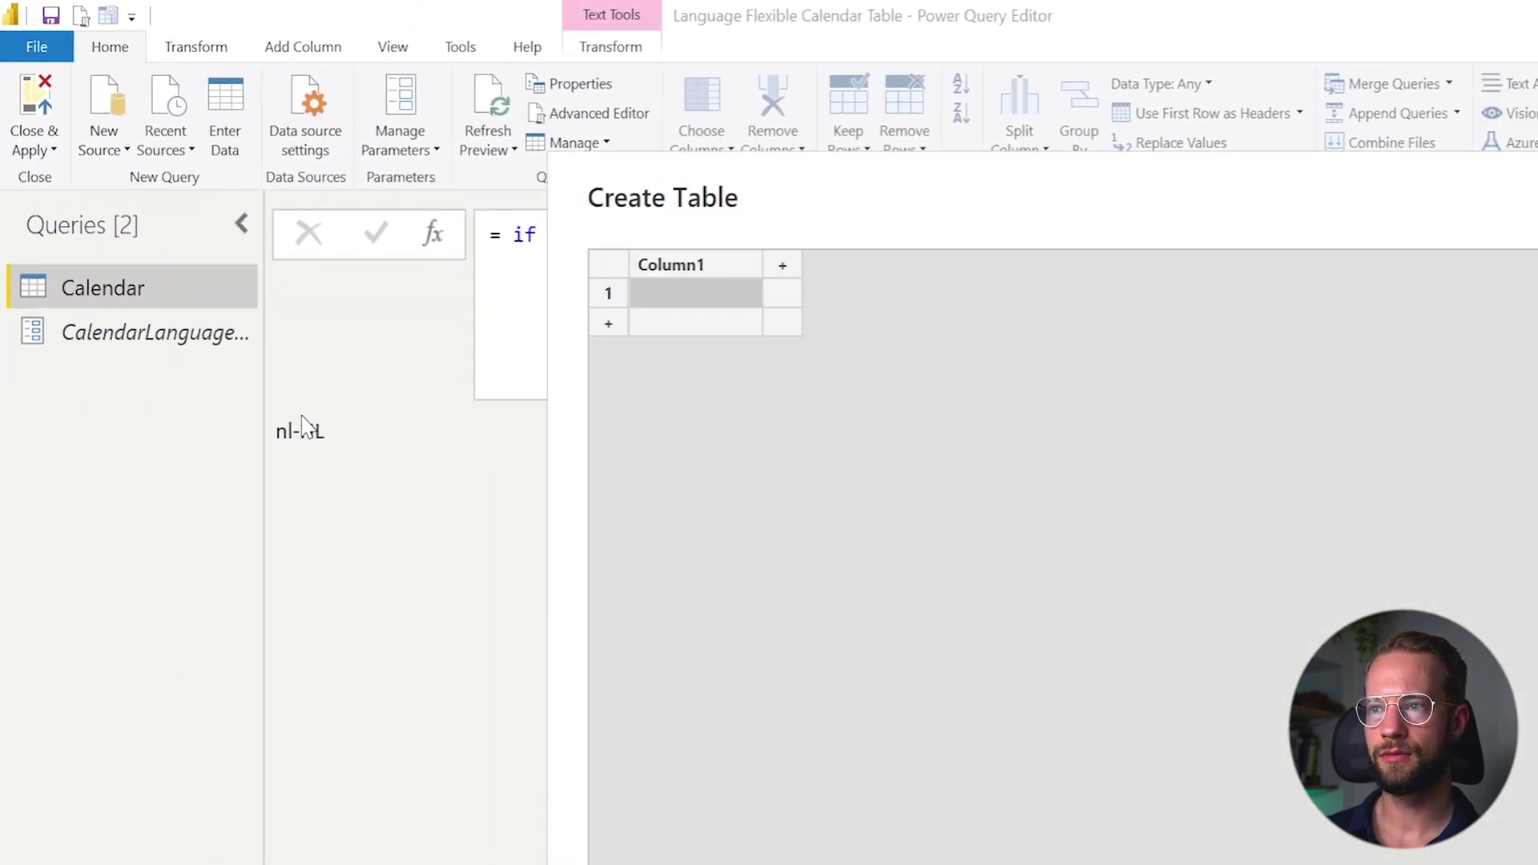
Step: Copy the Language and CultureCode table from Excel's CultureCode sheet
key("alt+Tab")
key("Tab")
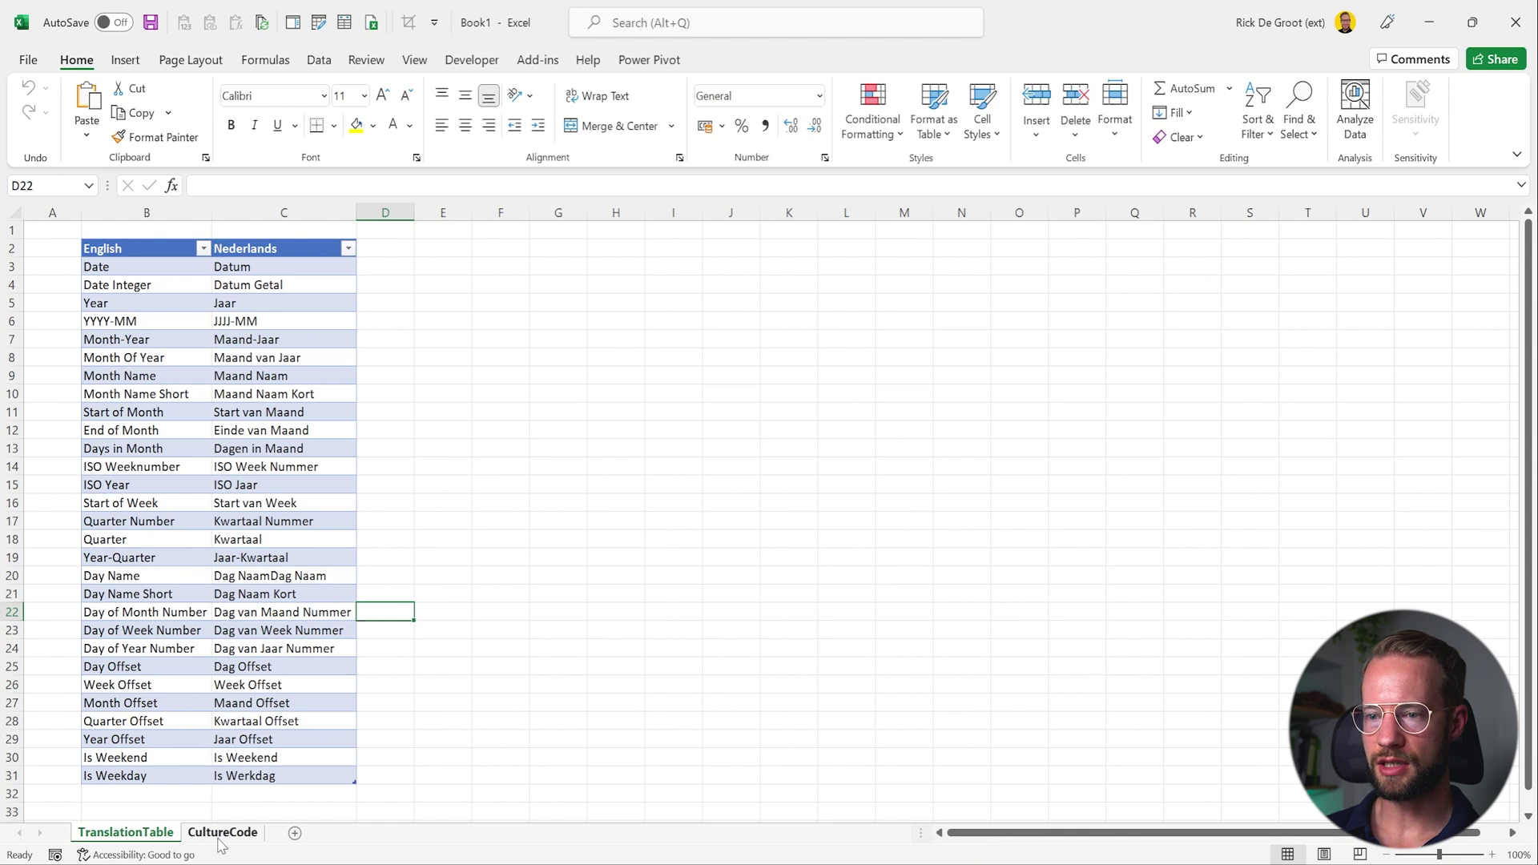
left_click(222, 832)
left_click_drag(311, 354, 160, 298)
key("ctrl+c")
Step: Paste the table into the Create Table grid and create the Table query
key("alt+Tab")
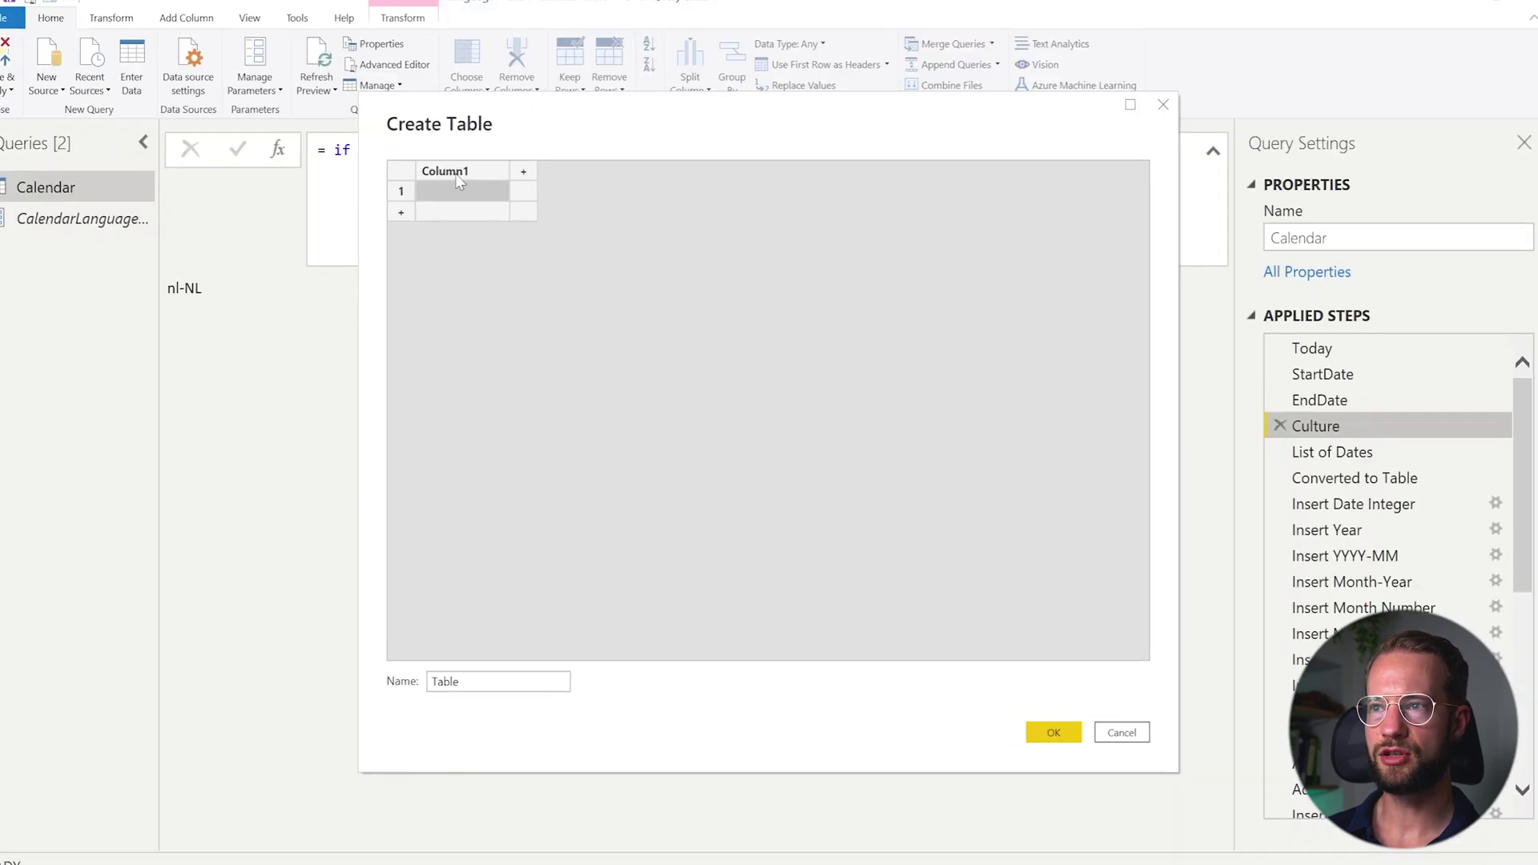
left_click(469, 181)
key("ctrl+v")
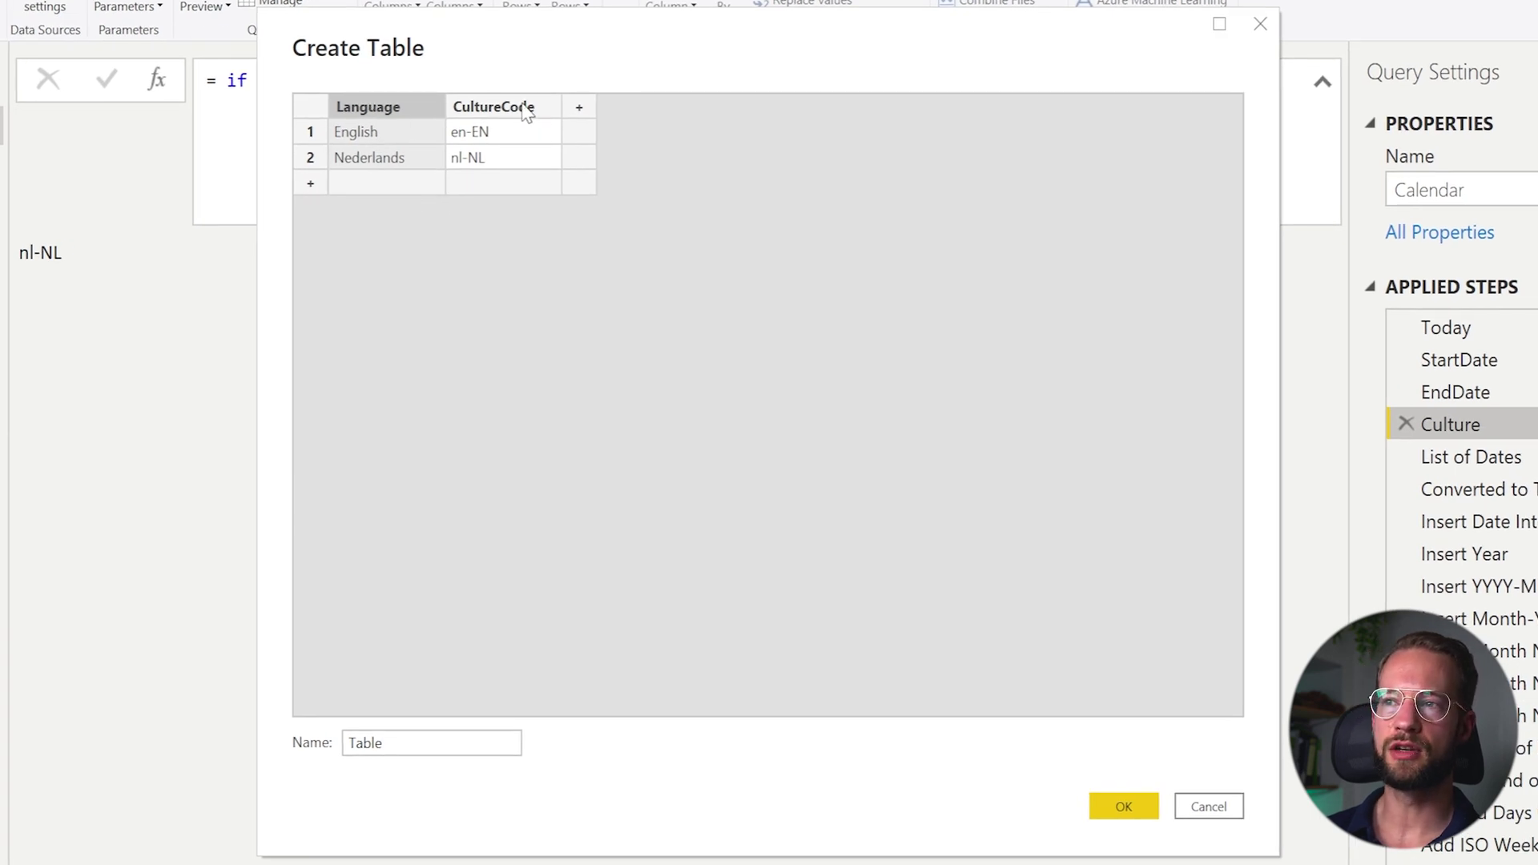
left_click(1104, 796)
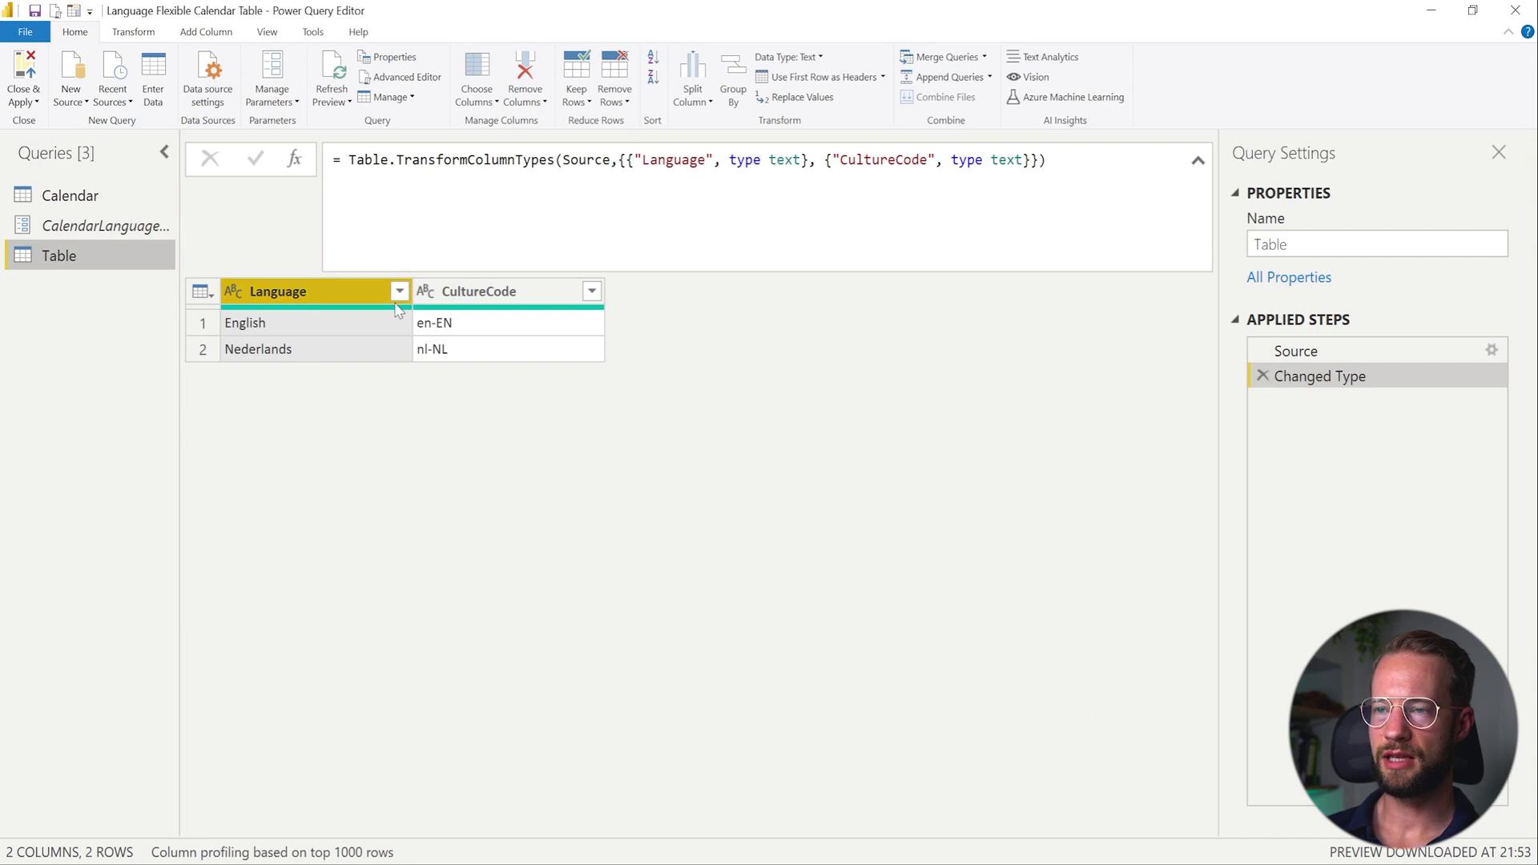
Step: Delete the Table query's Changed Type step and select its entire Table.FromRows Source formula
left_click(1262, 376)
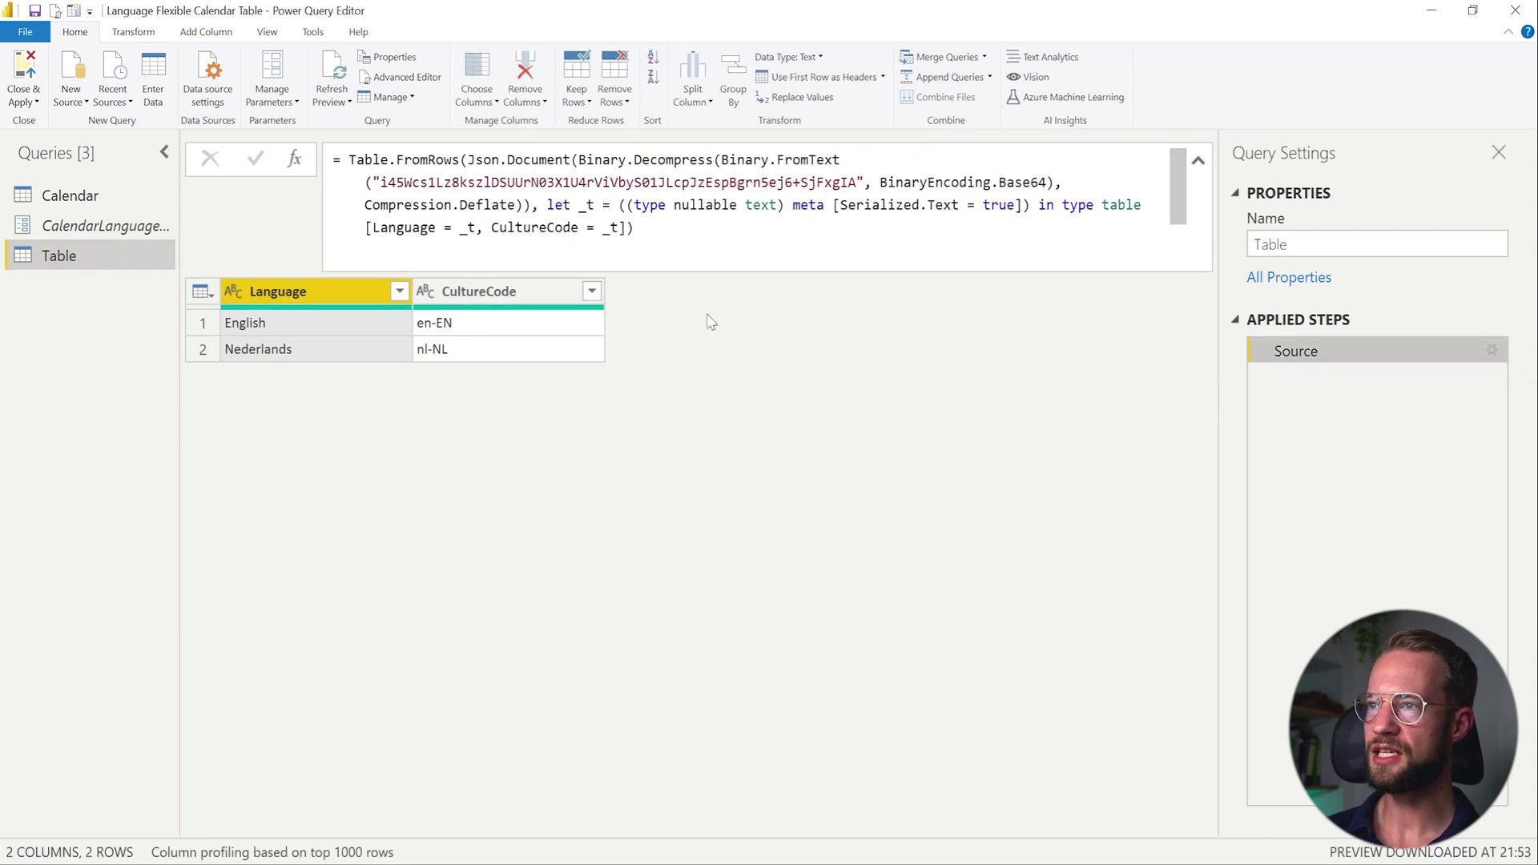
left_click(396, 183)
key("ctrl+a")
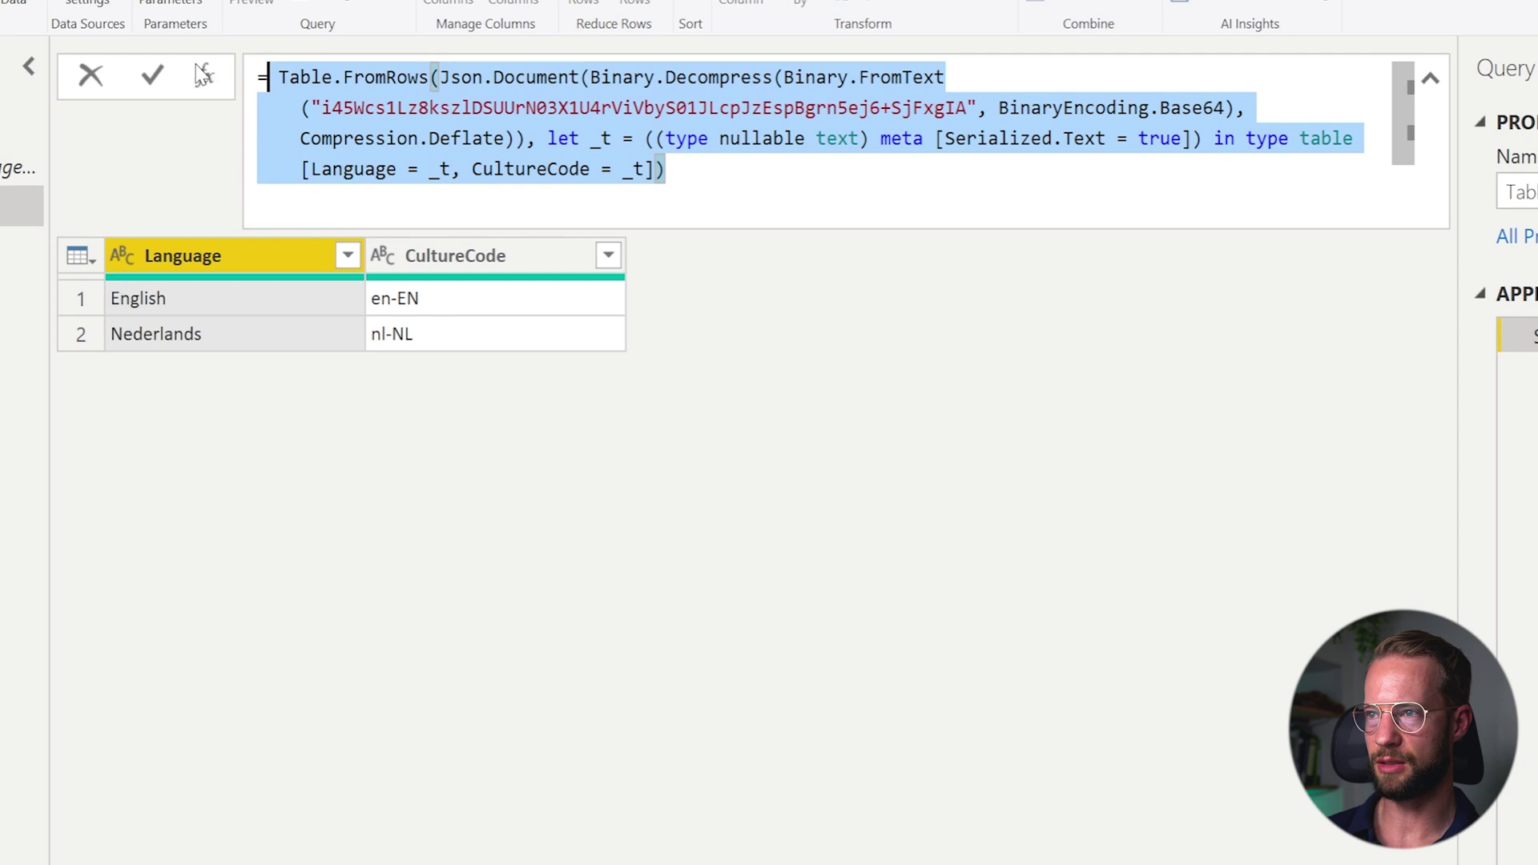
left_click(647, 441)
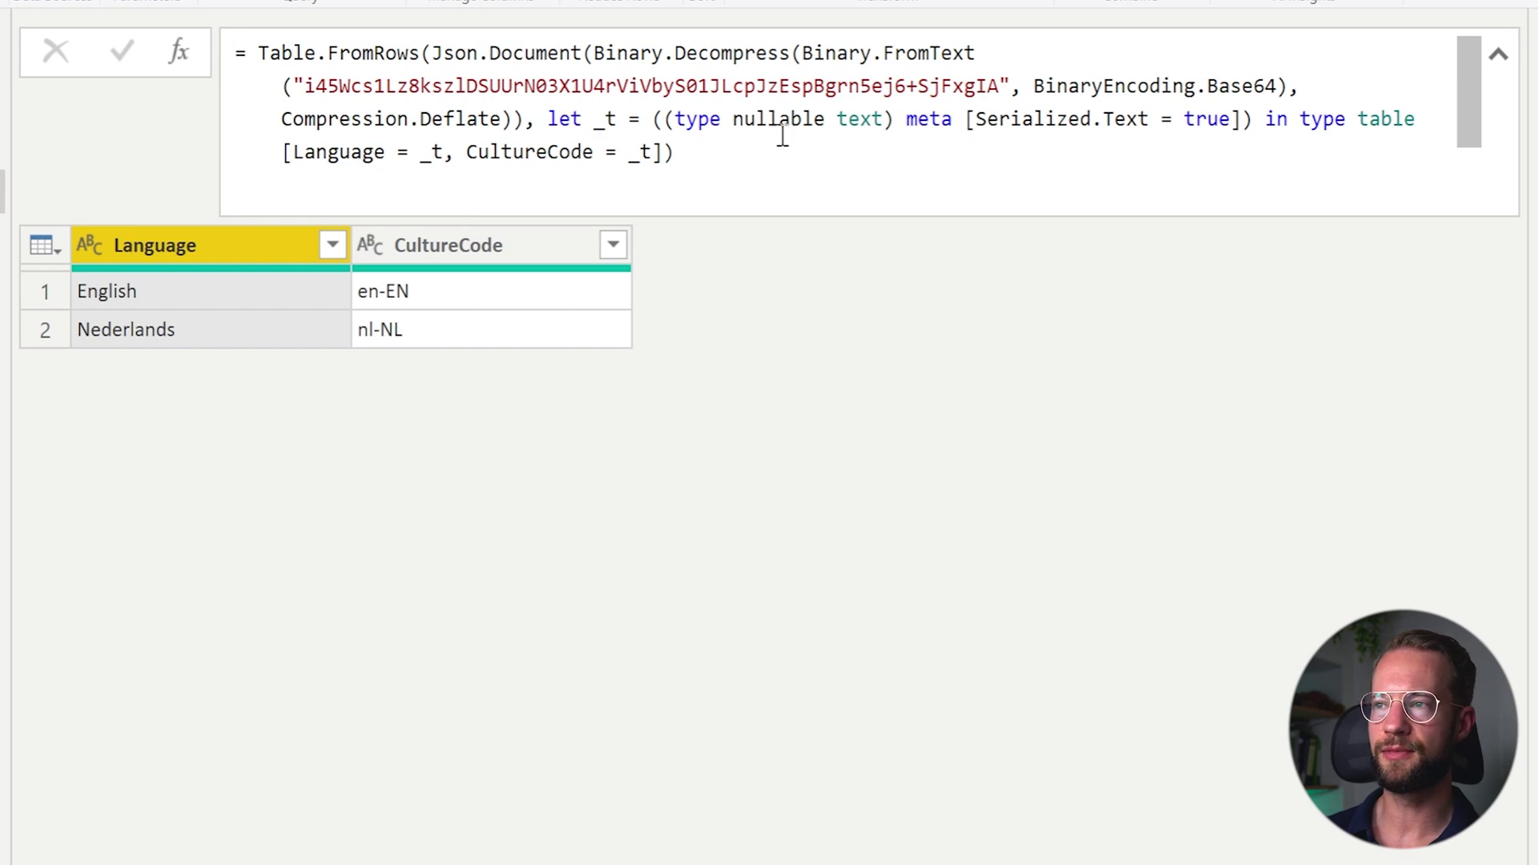
left_click(767, 157)
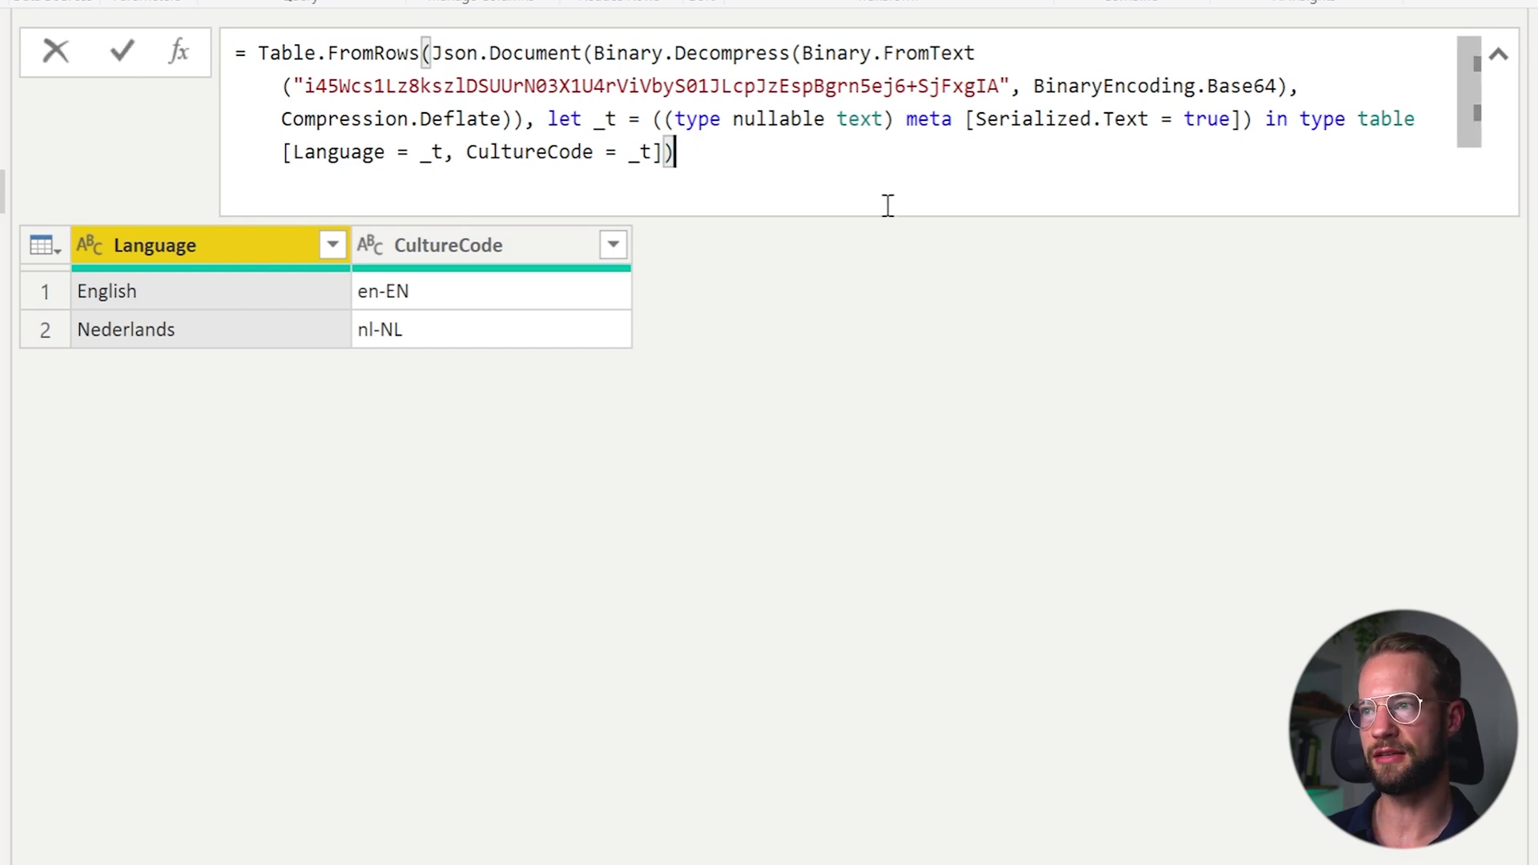
left_click_drag(782, 196, 247, 55)
key("ctrl+c")
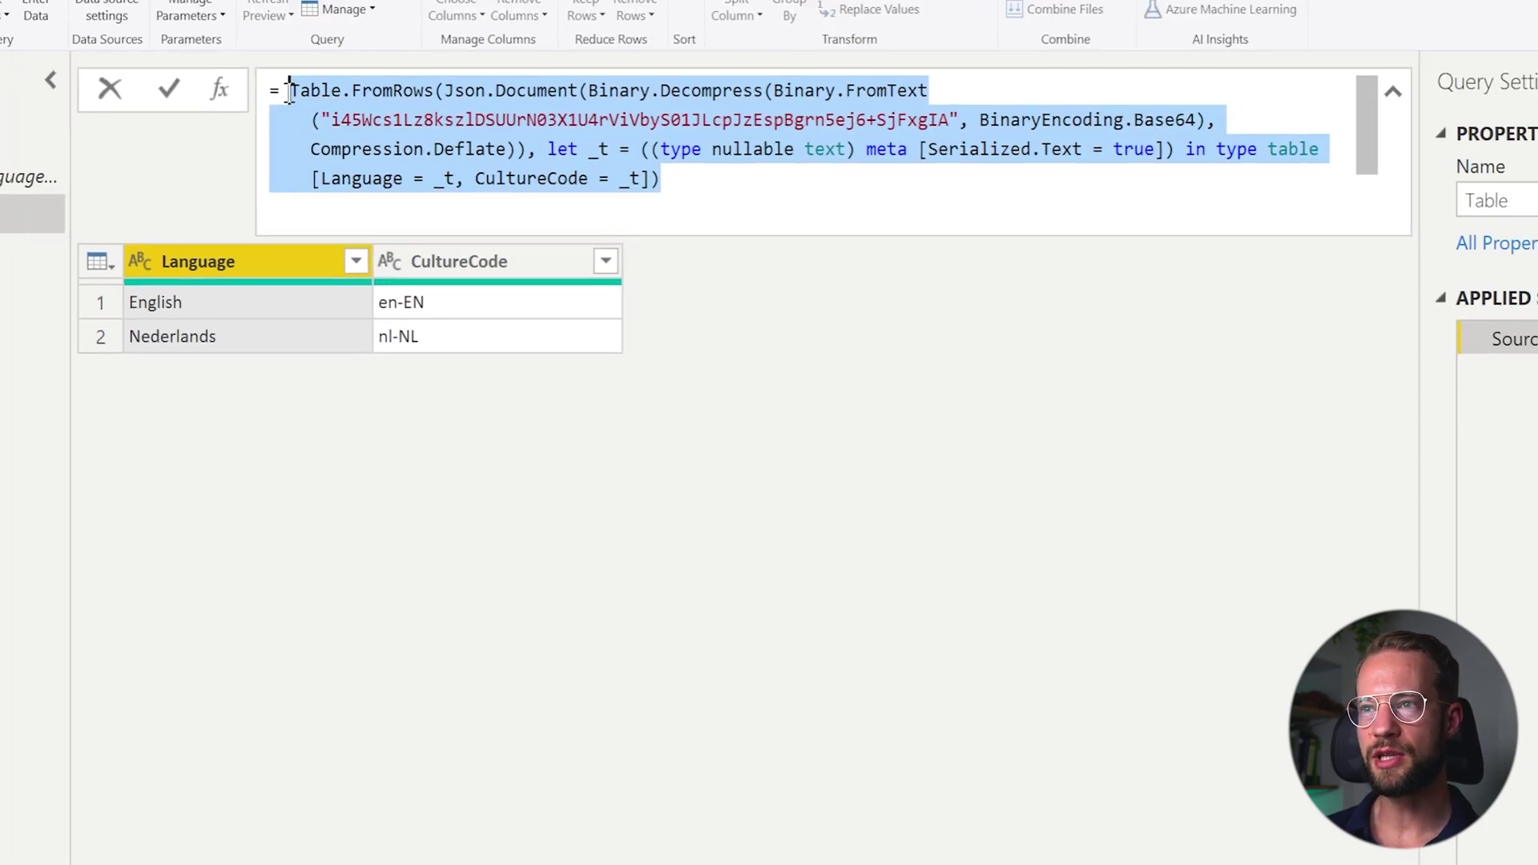
Step: Open the Calendar query and check the EndDate and Culture step values, with Culture returning nl-NL
left_click(20, 167)
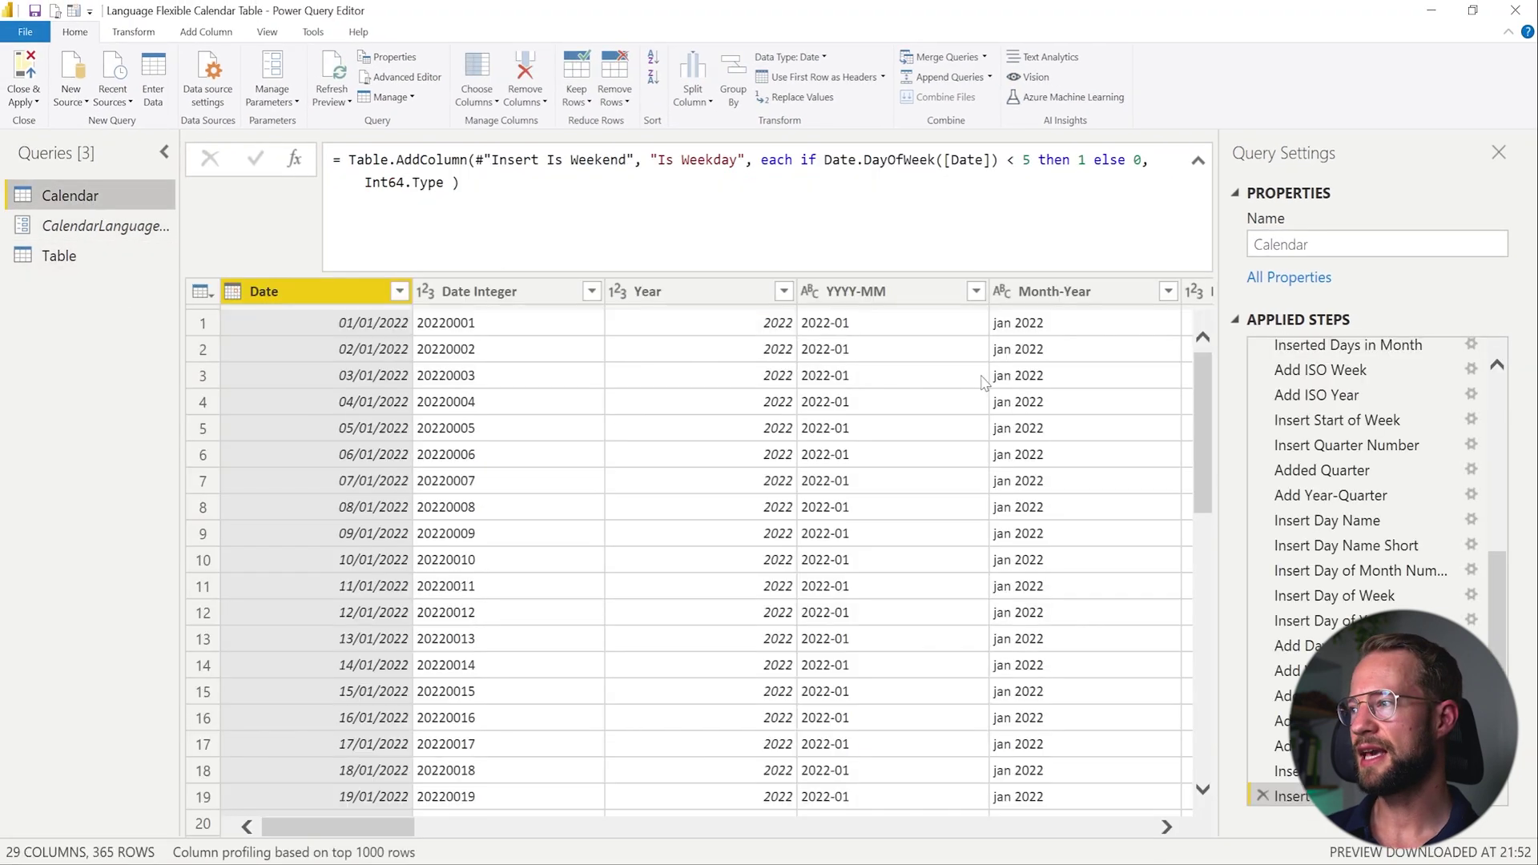
scroll(1354, 449, "up", 5)
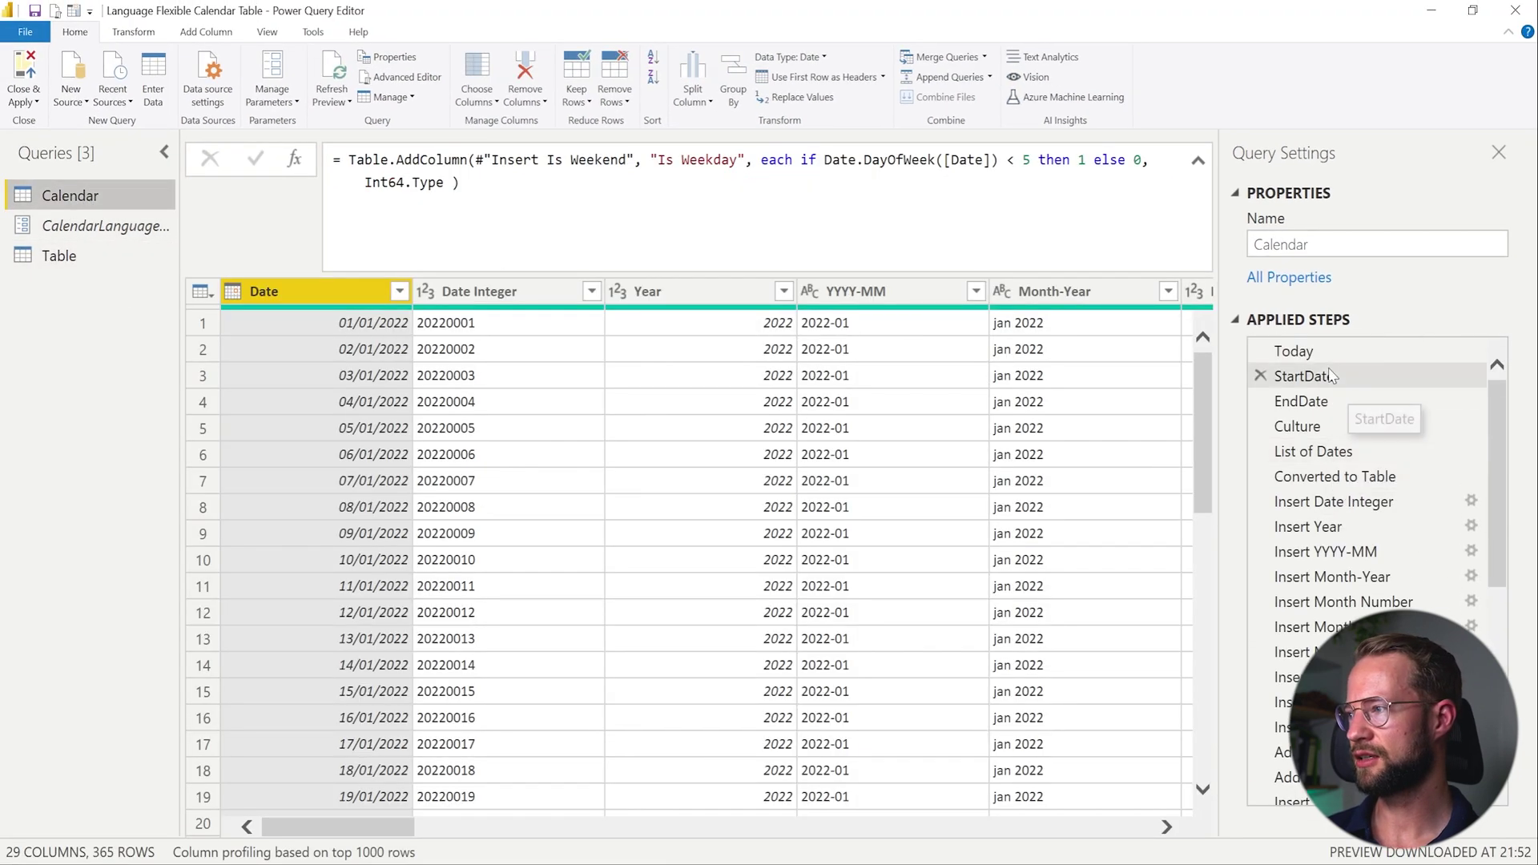
left_click(1329, 404)
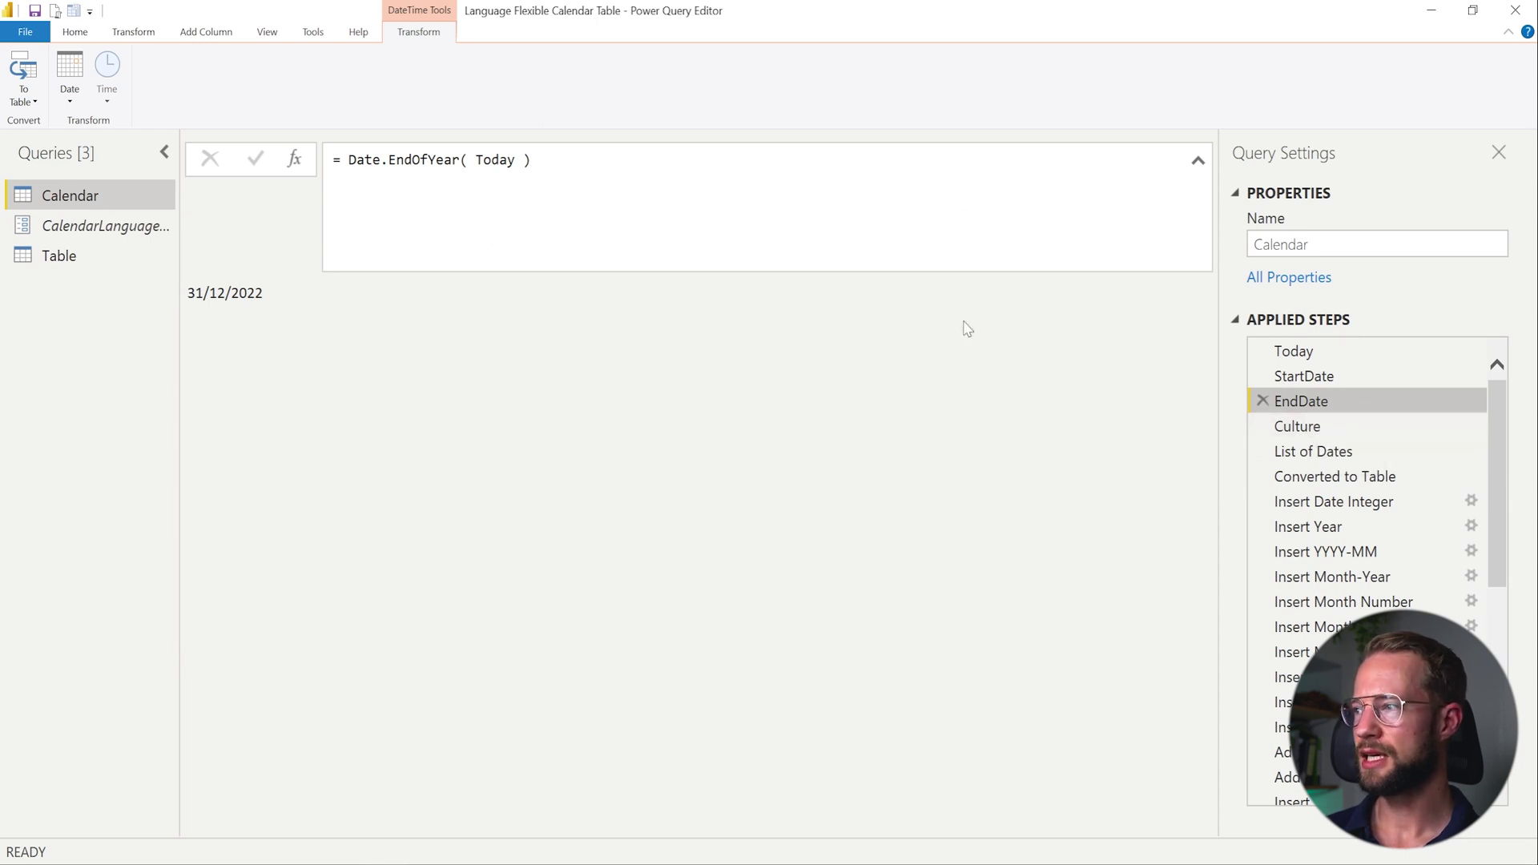
left_click(1318, 428)
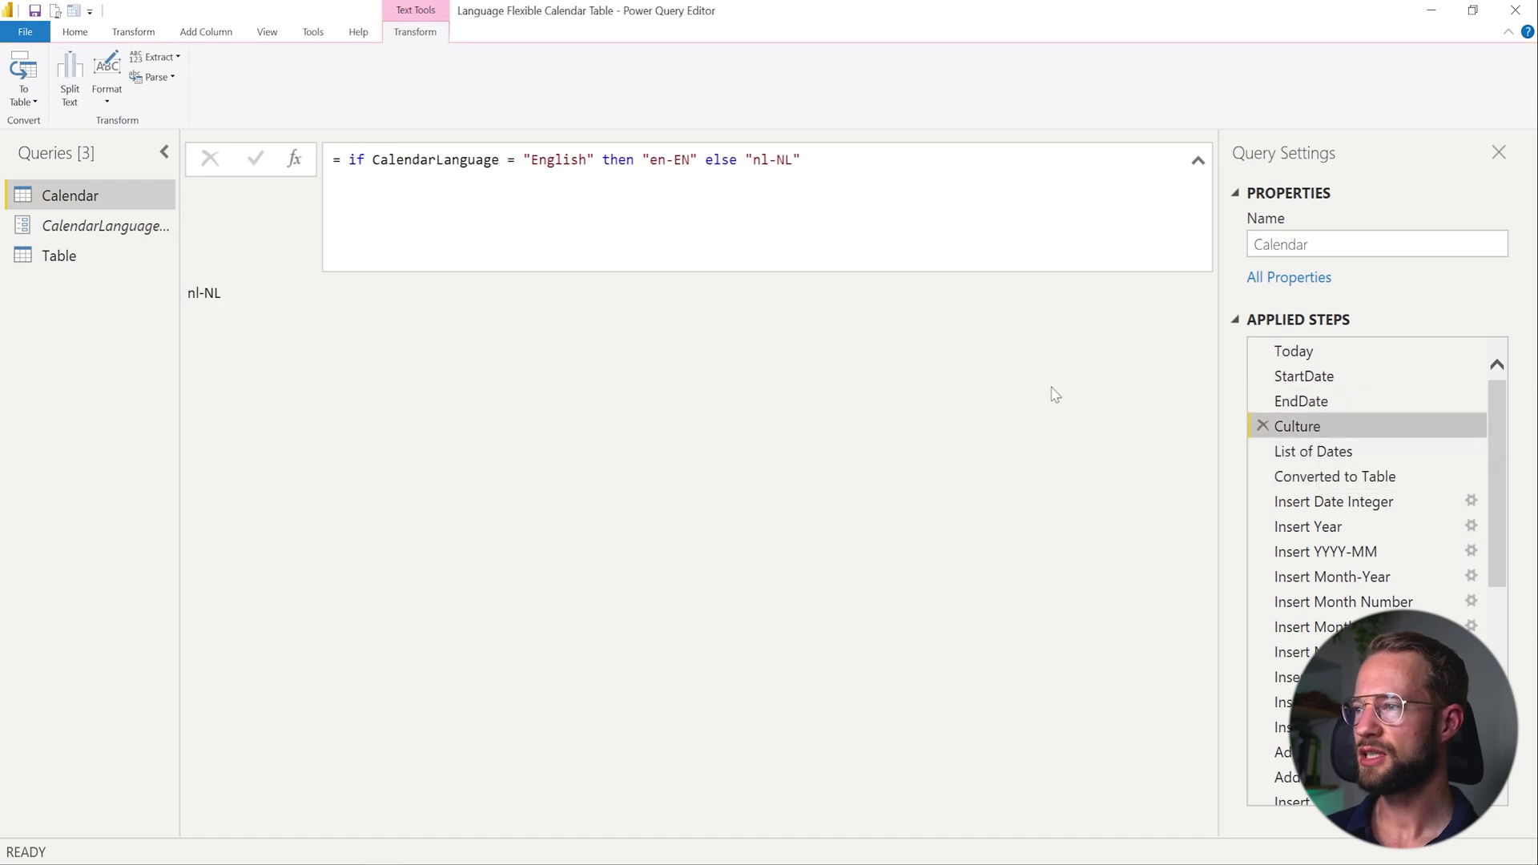
left_click(298, 171)
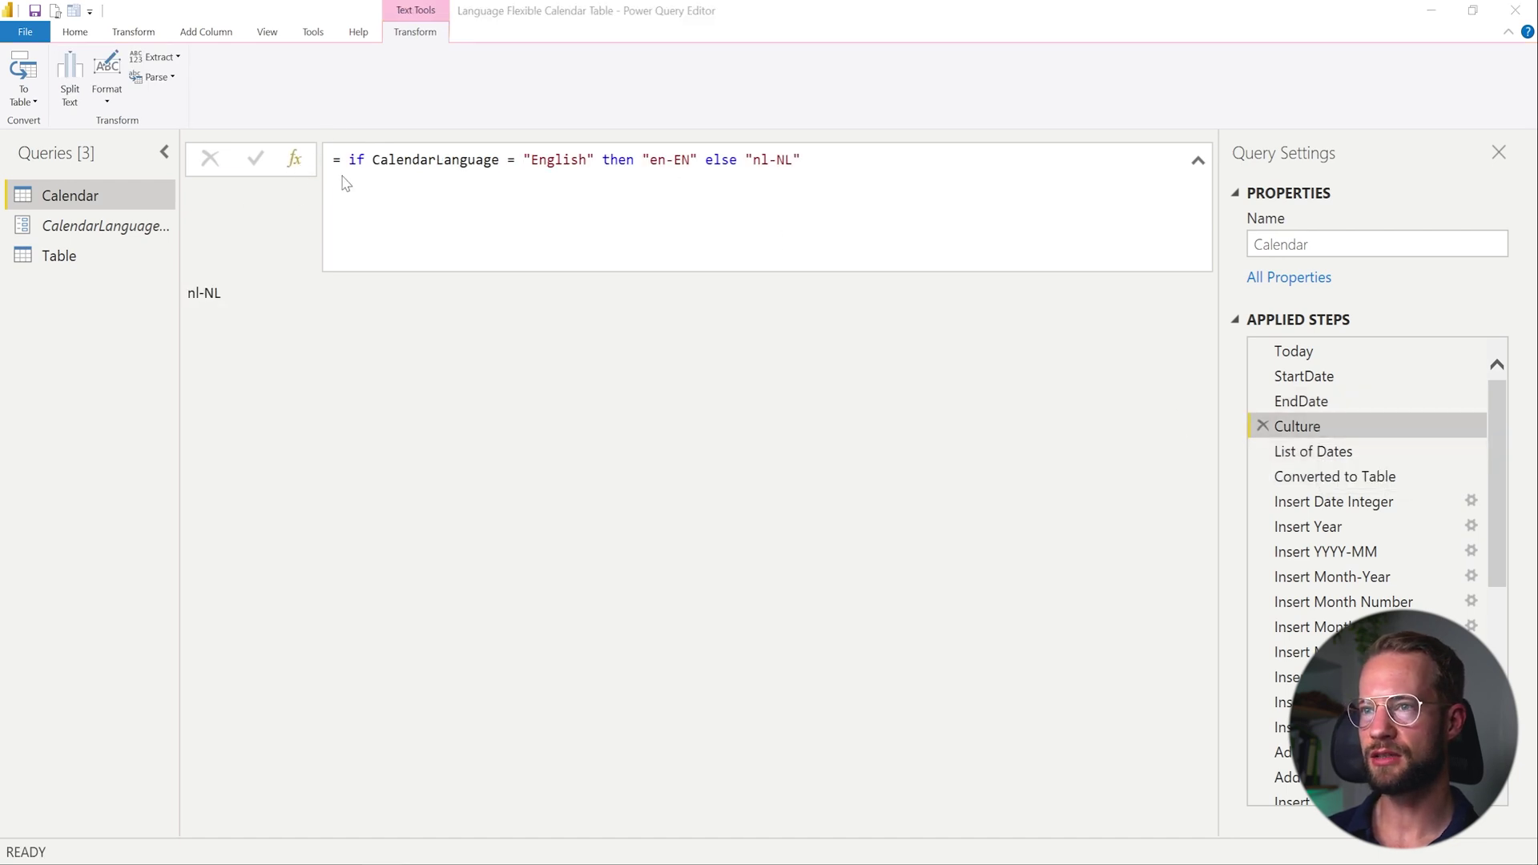
Step: Paste the Table.FromRows formula into the new step with a leading '=', then cancel it
key("Escape")
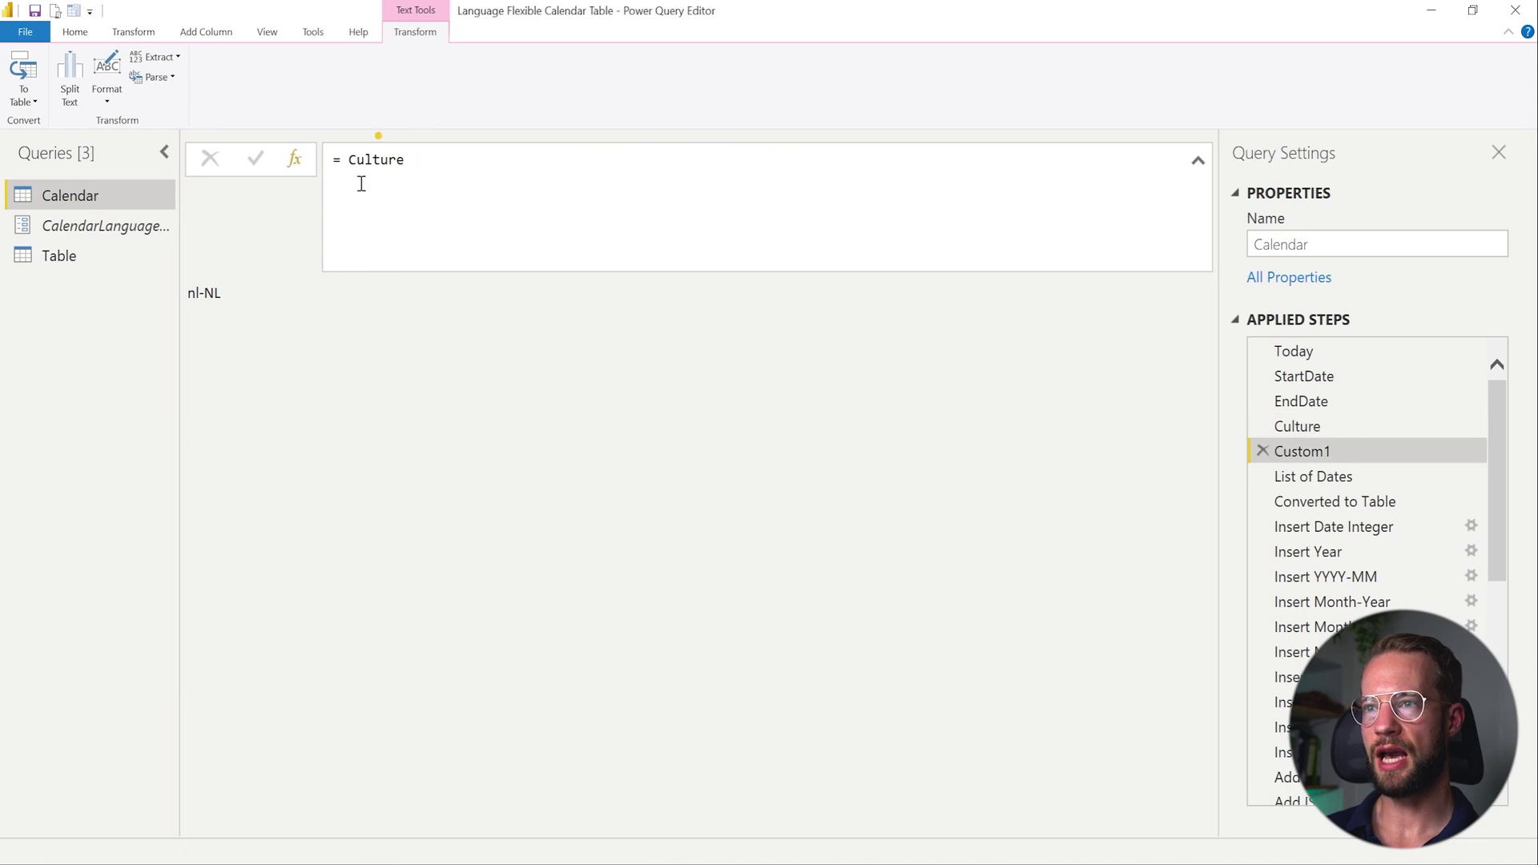
left_click(360, 180)
key("ctrl+a")
key("ctrl+v")
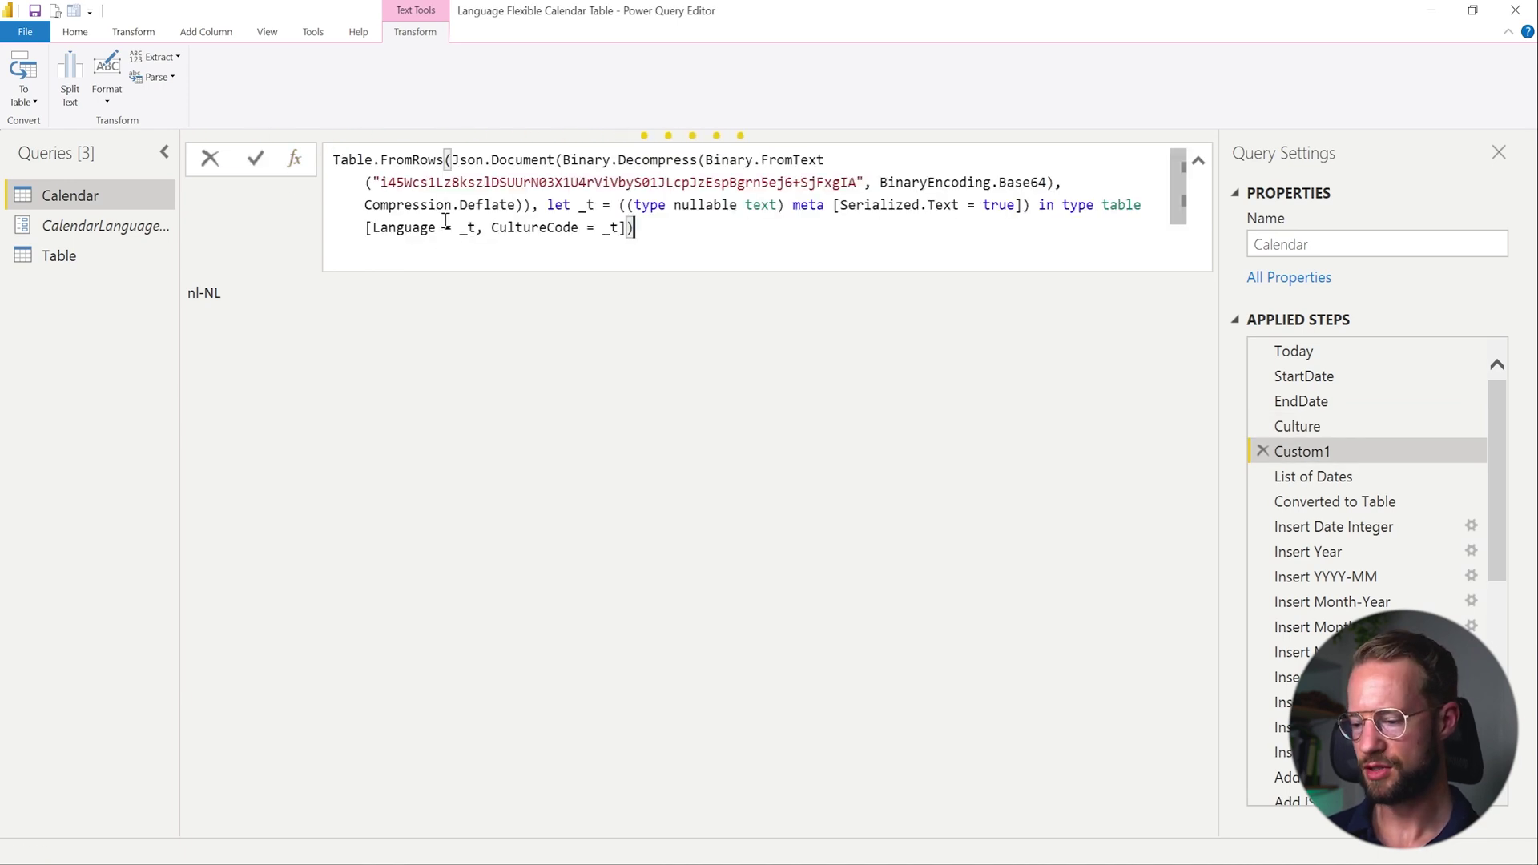
key("ctrl+Home")
type("=")
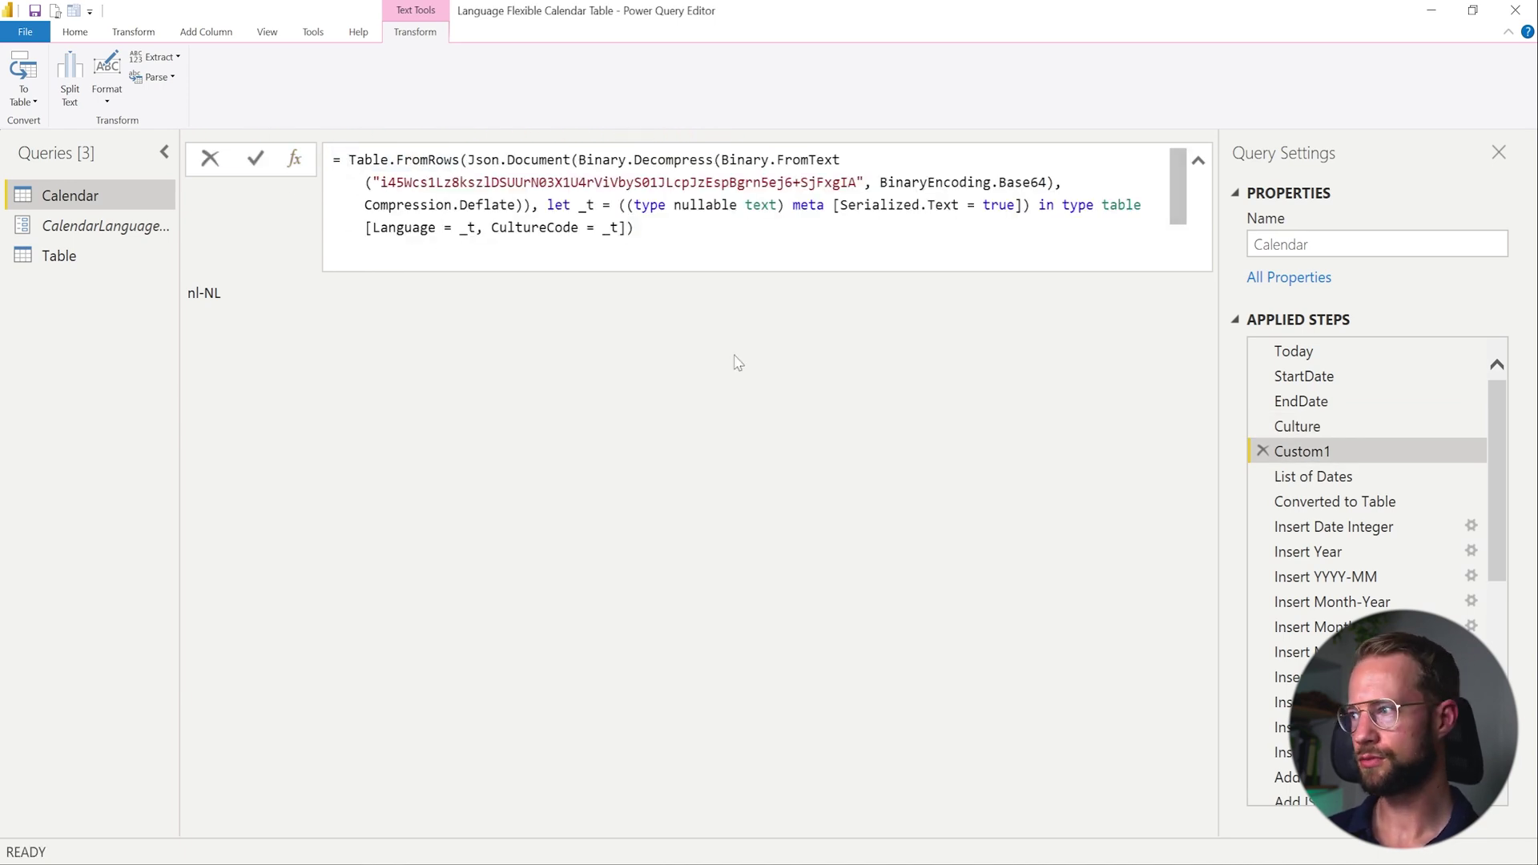
key("Escape")
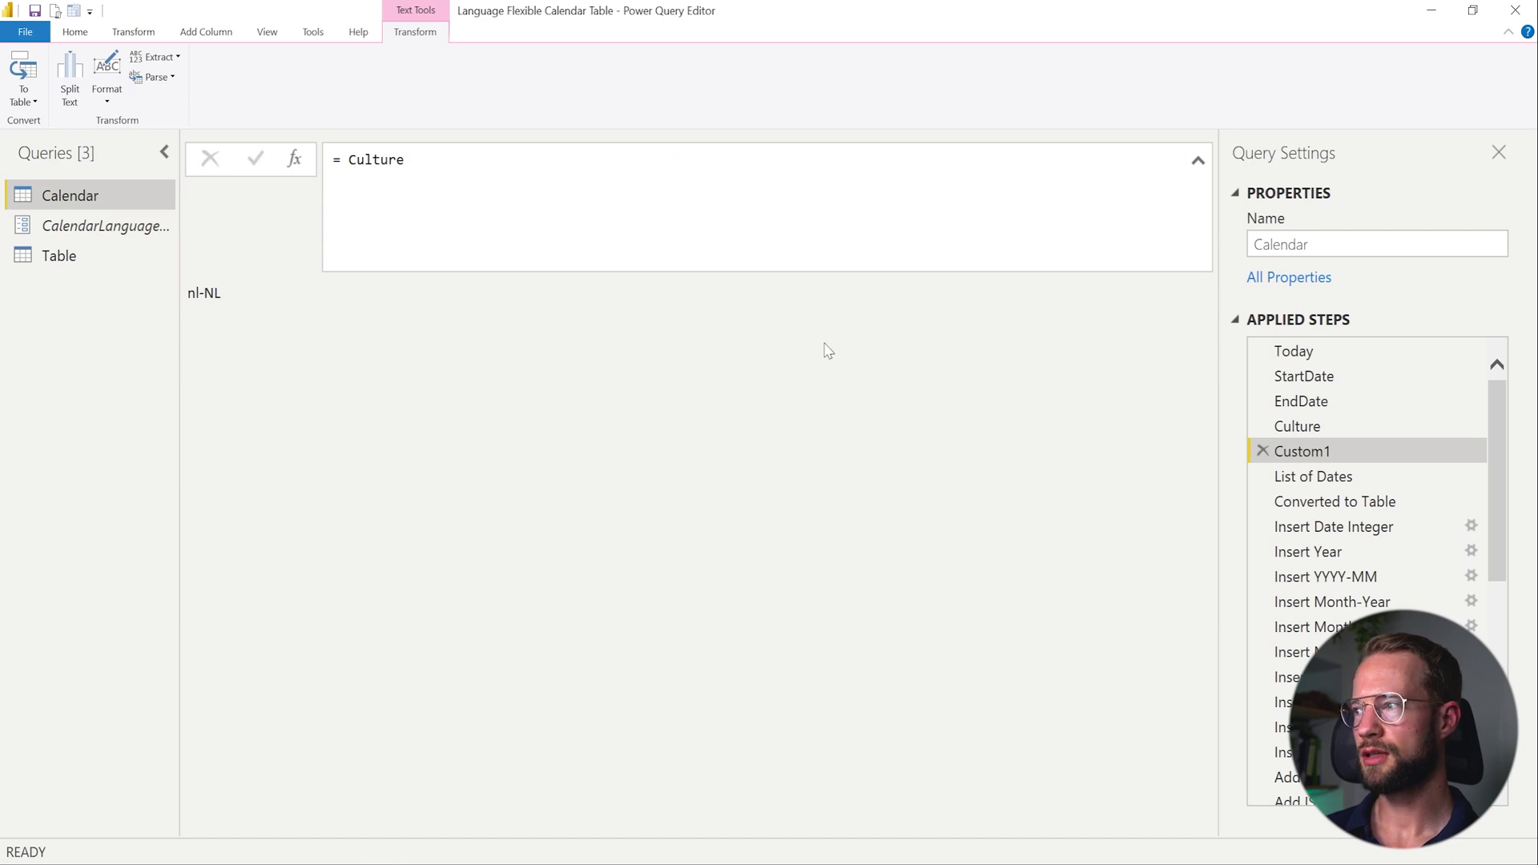
Step: Re-paste the '=' Table.FromRows formula and commit the Custom1 table: English en-EN, Nederlands nl-NL
left_click(533, 200)
key("ctrl+a")
type("Table.FromRows(Json.Document(Binary.Decompress(Binary.FromText(\"i45Wcs1Lz8kszlDSUUrN03X1U4rViVbyS01JLcpJzEspBgrn5ej6+SjFxgIA\", BinaryEncoding.Base64), Compression.Deflate)), let _t = ((type nullable text) meta [Serialized.Text = true]) in type table [Language = _t, CultureCode = _t])")
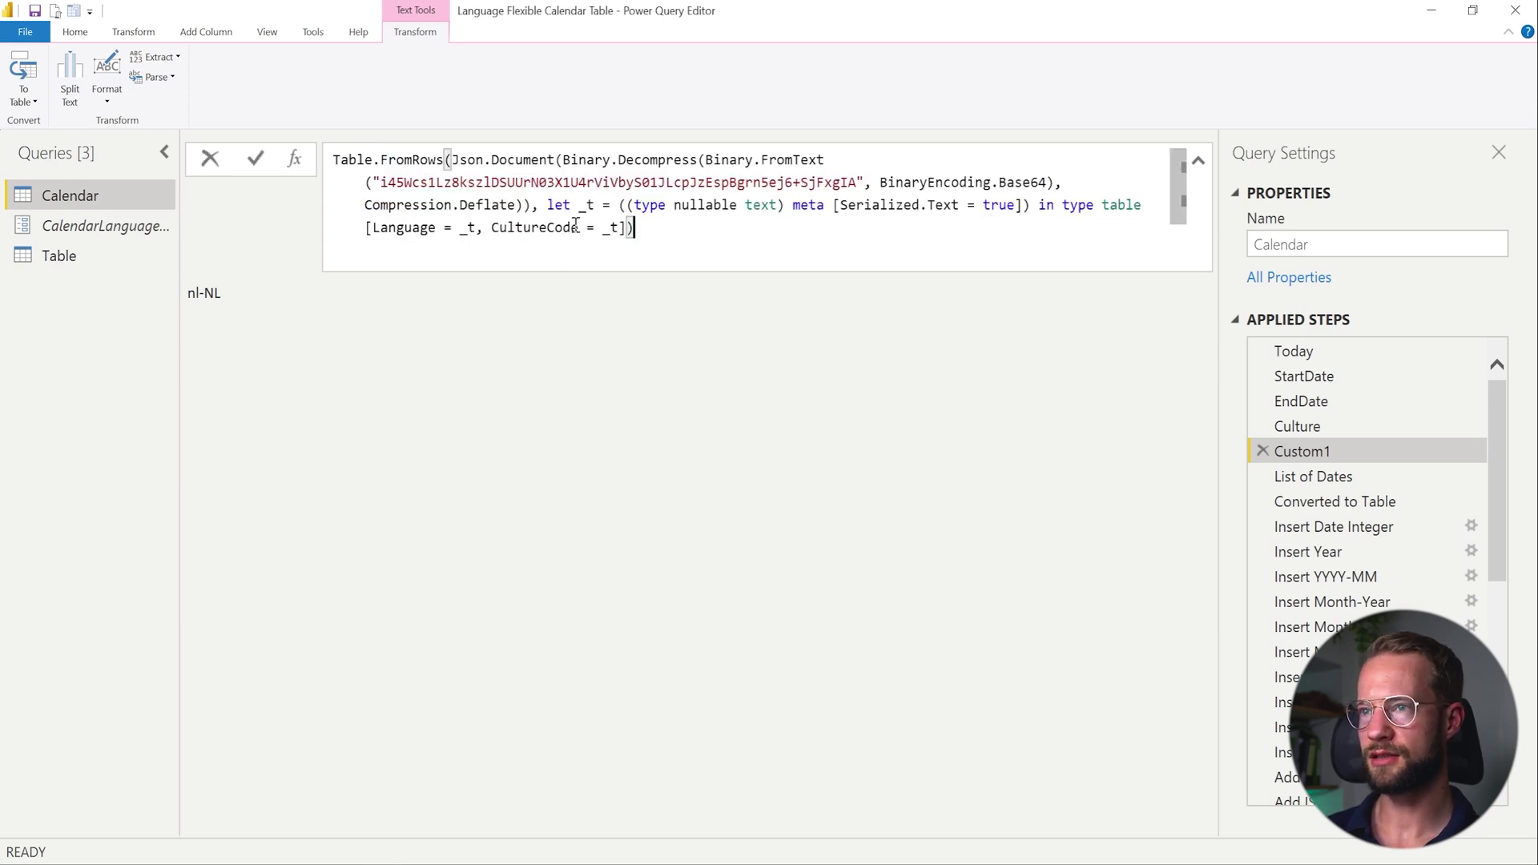
key("ctrl+Home")
type("=")
key("Return")
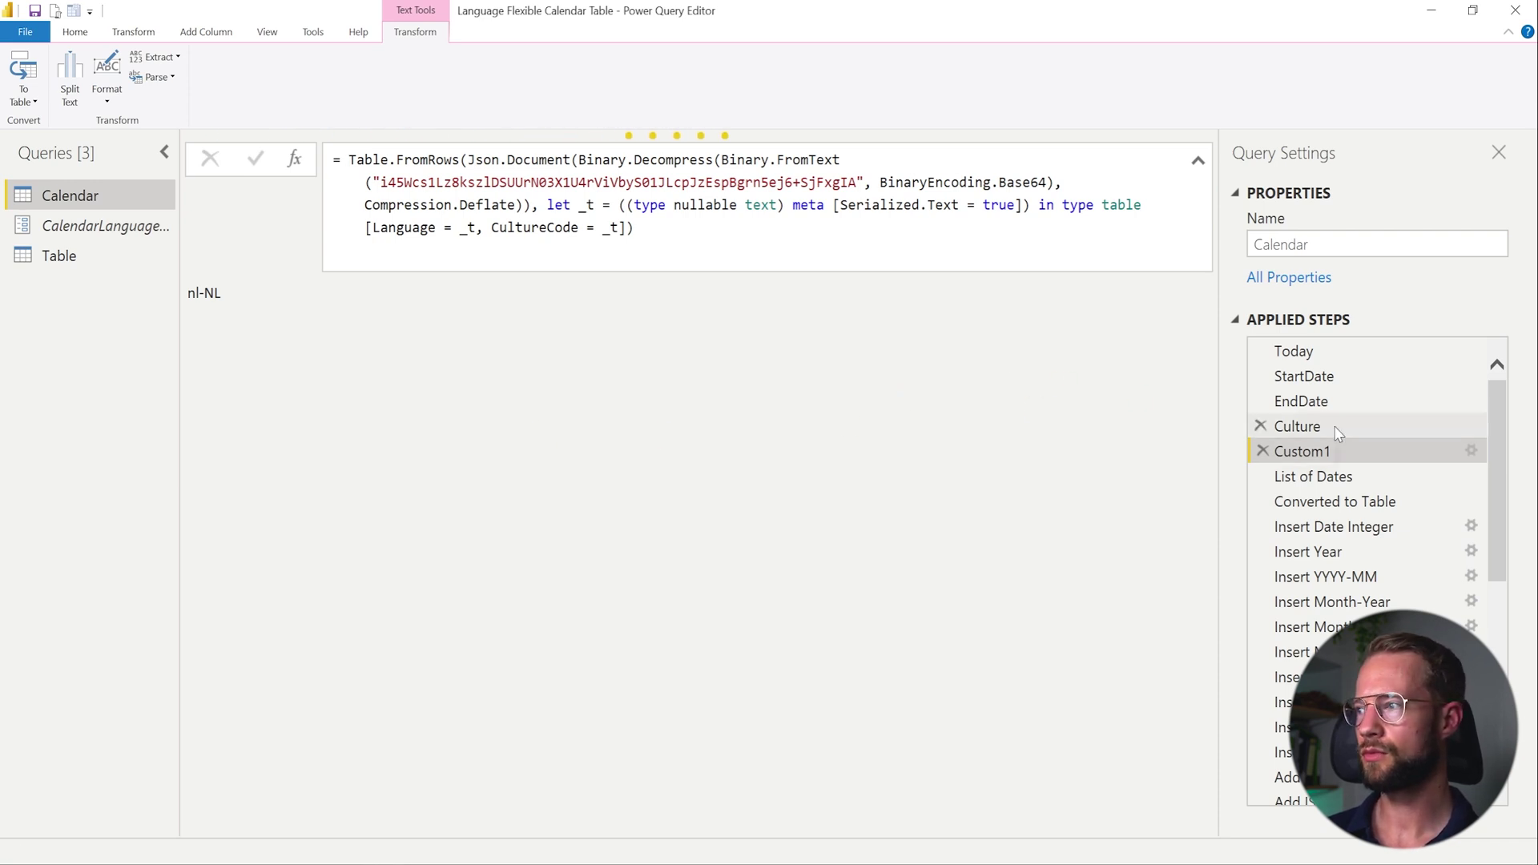
right_click(1304, 452)
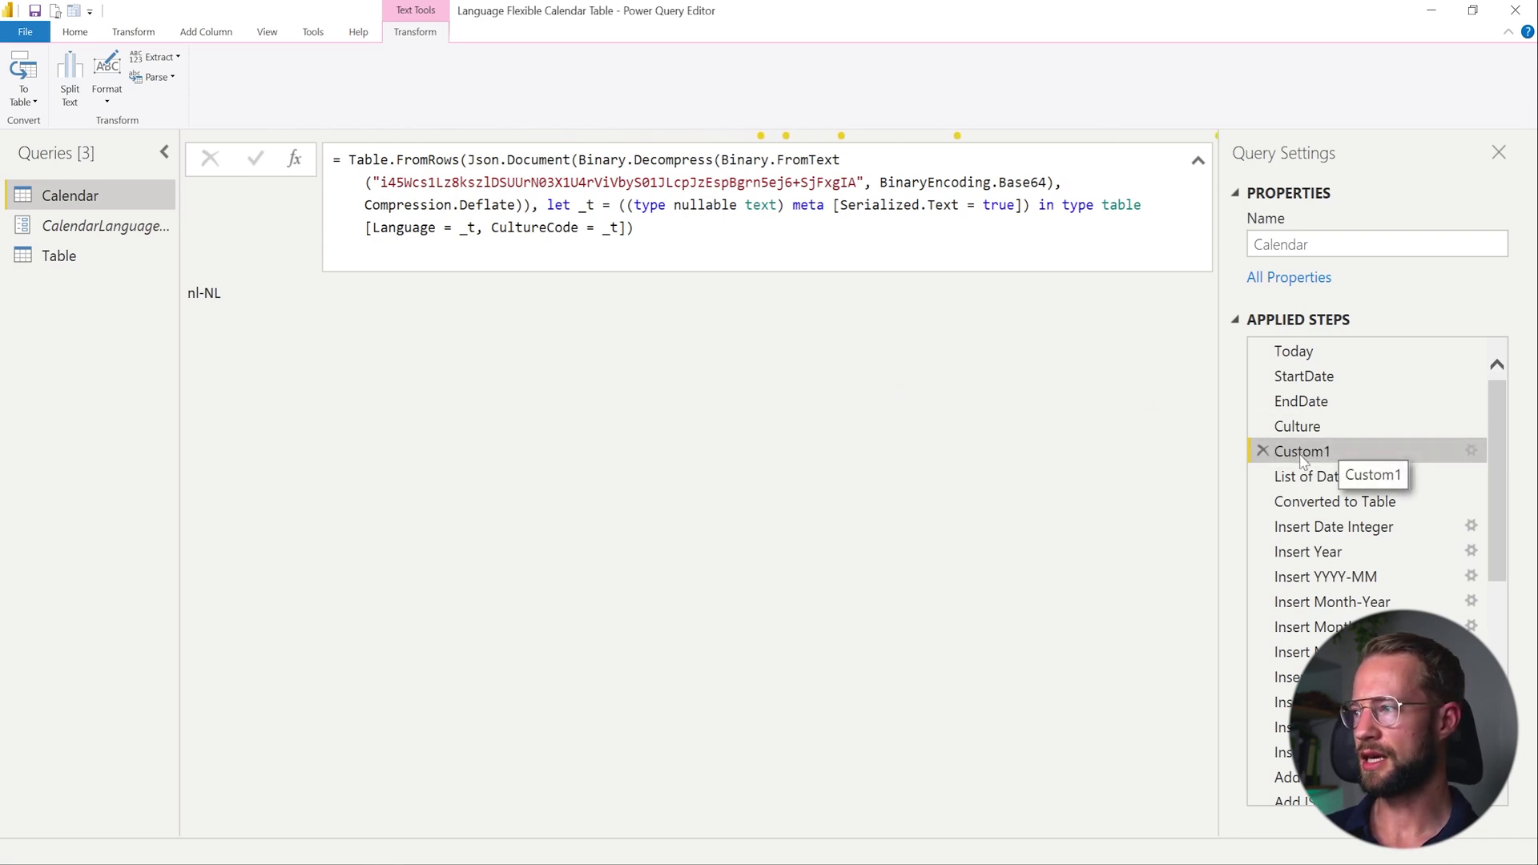
left_click(1306, 457)
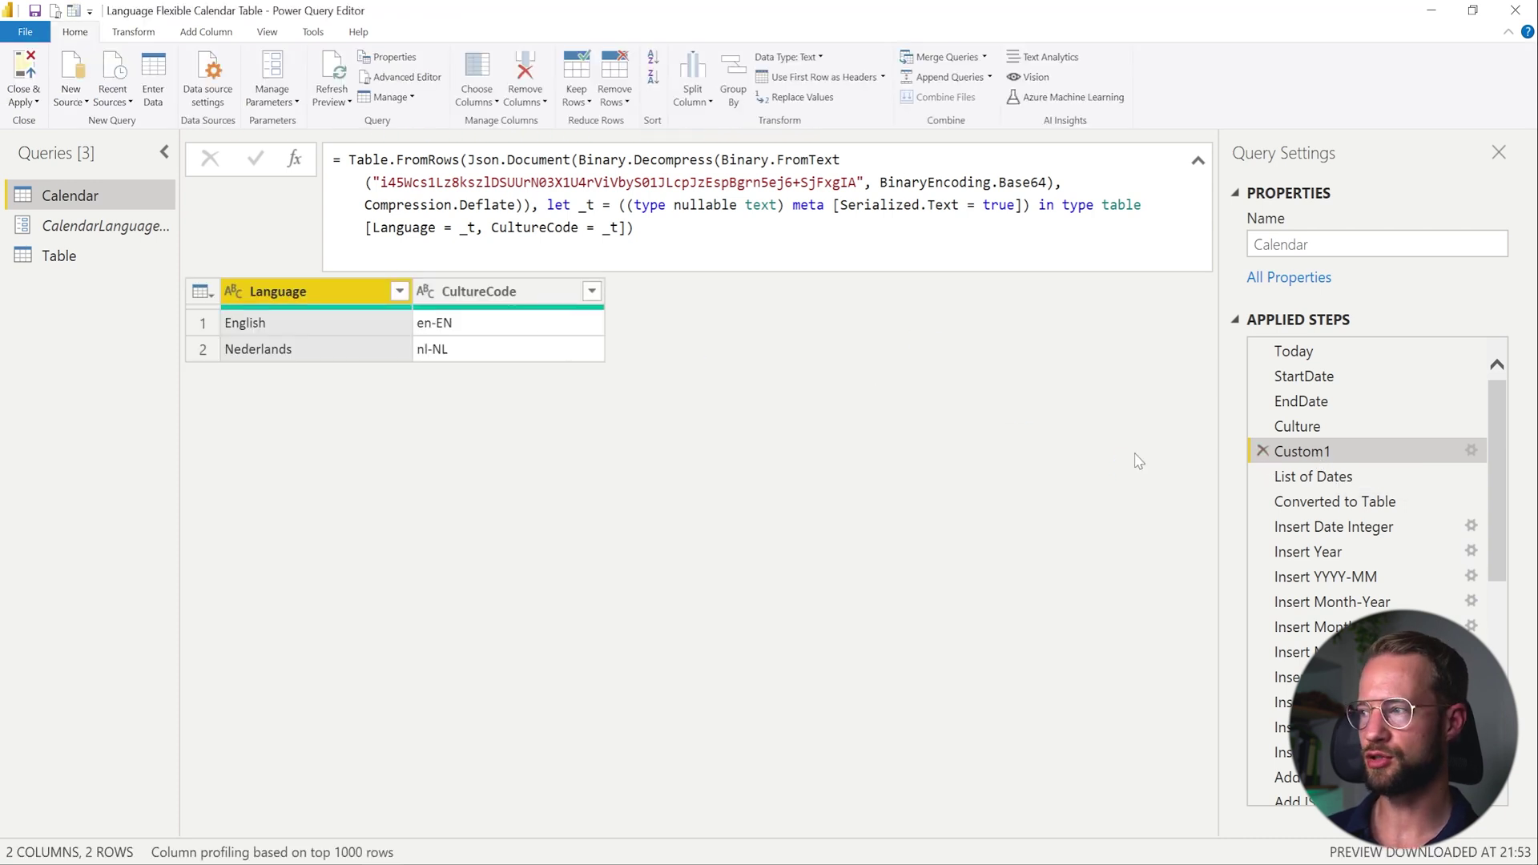
Step: Rename Custom1 to CultureTable and move it above the Culture step
right_click(1299, 457)
left_click(1090, 416)
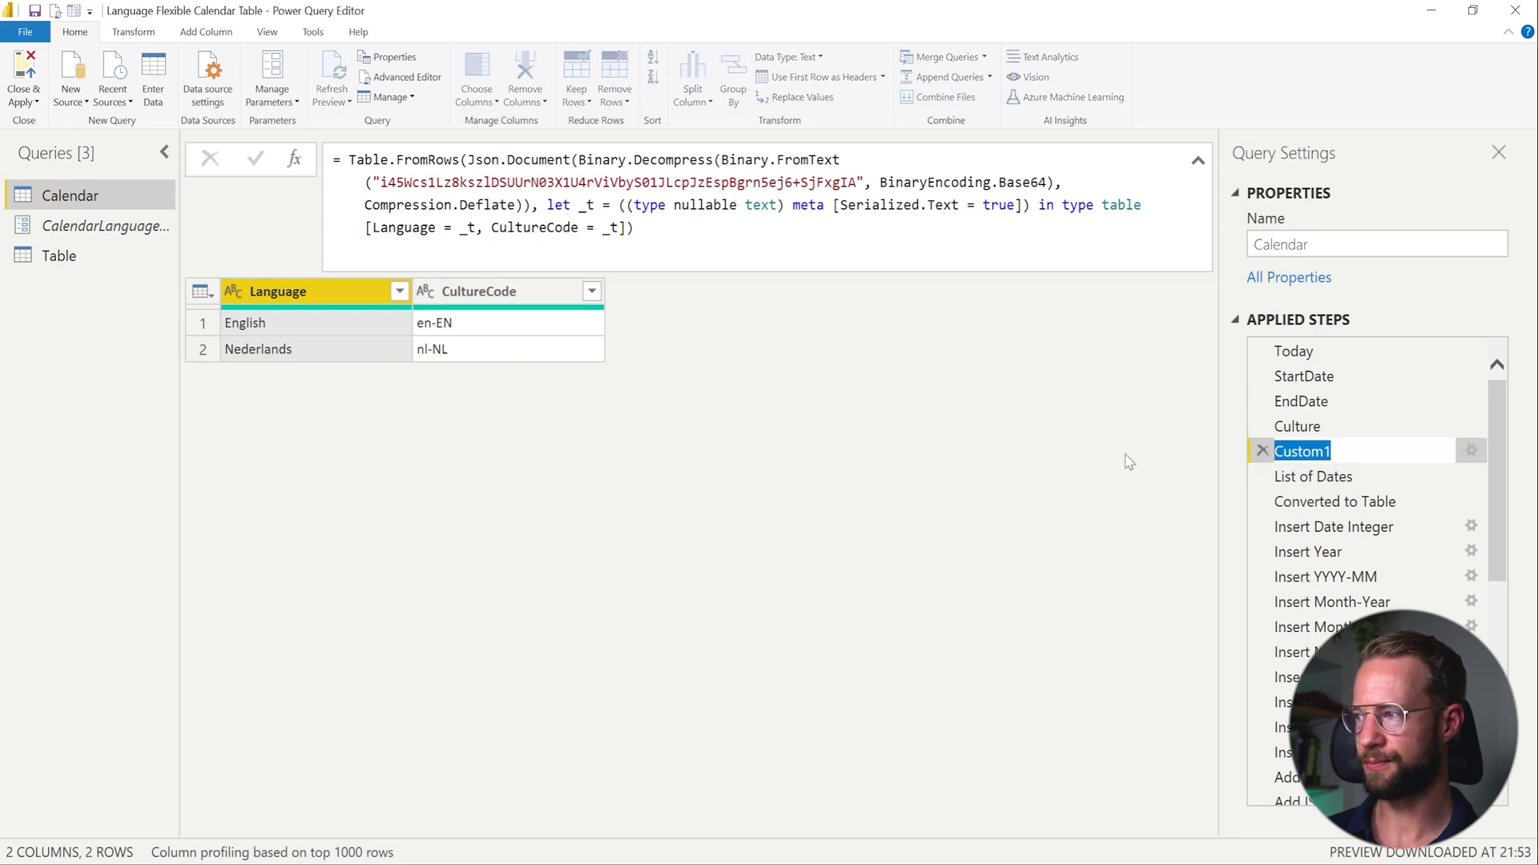
type("CultureTable")
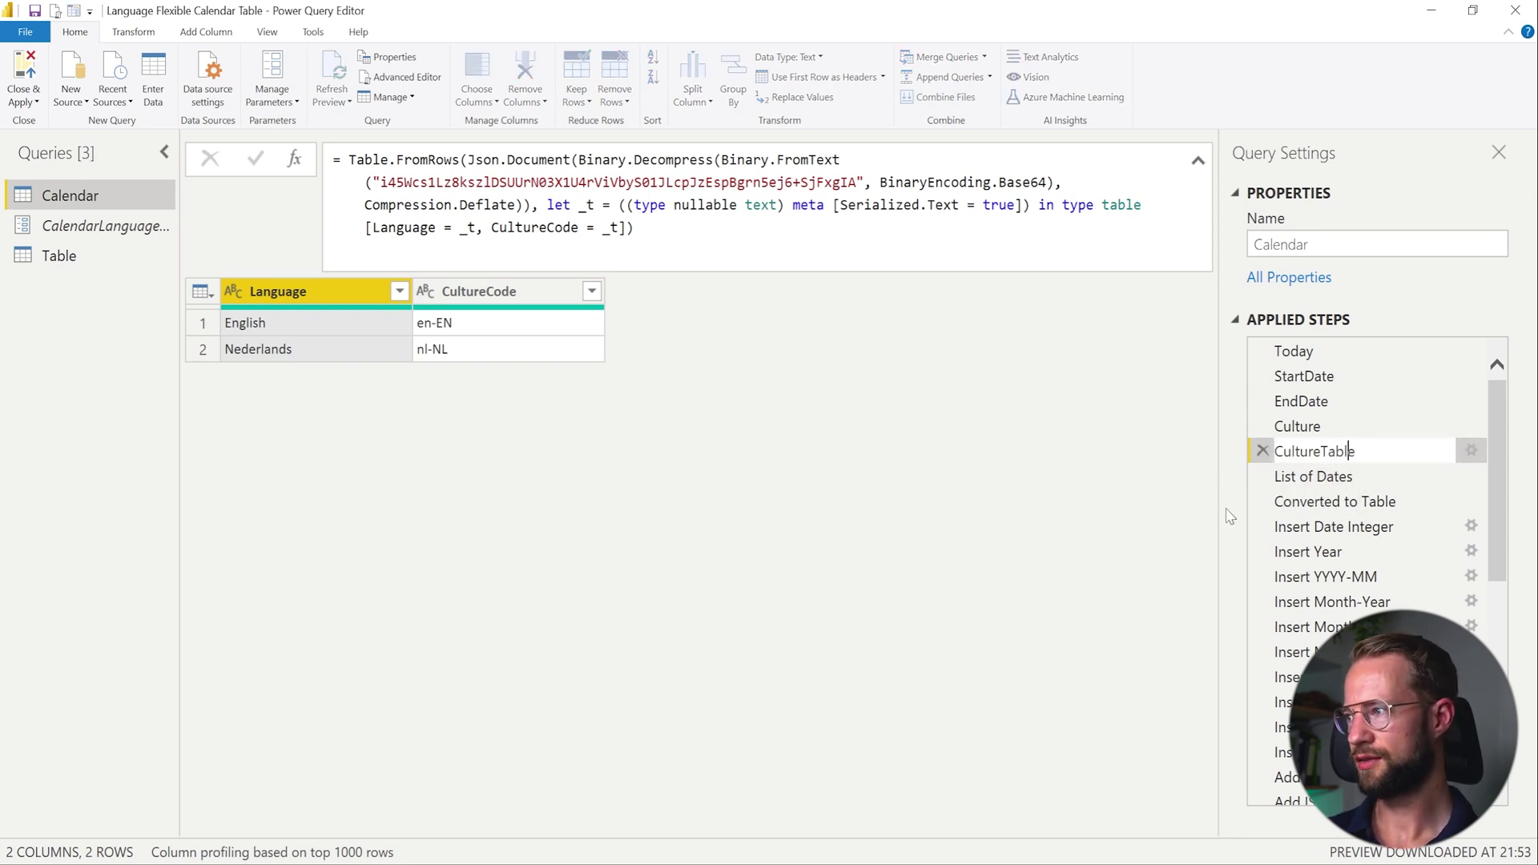
key("Return")
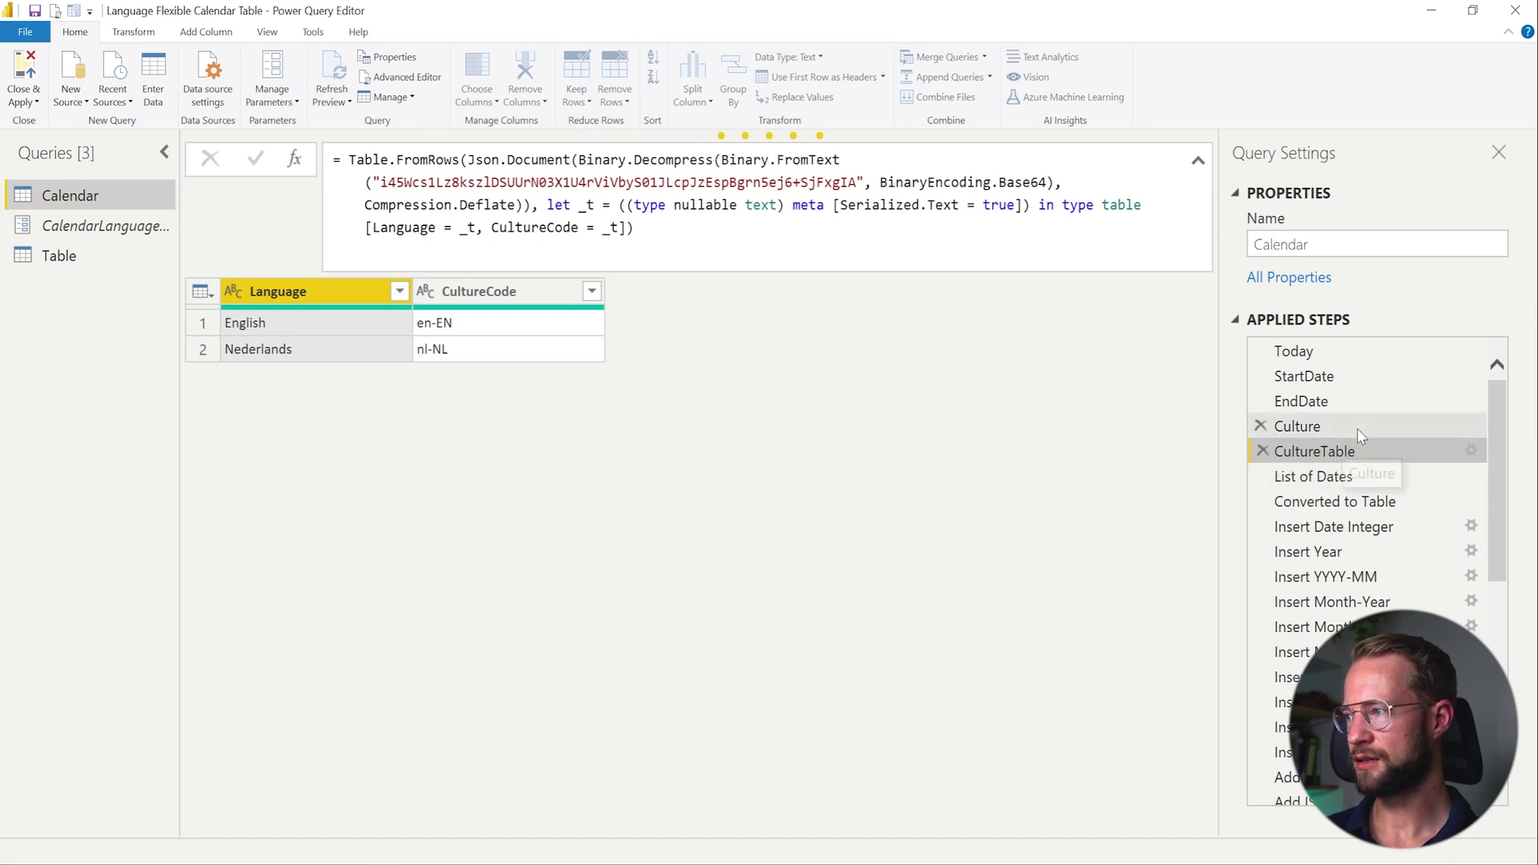
left_click_drag(1319, 446, 1372, 418)
Step: Change the List of Dates formula back to EndDate - StartDate, replacing the CultureTable reference
left_click(1311, 474)
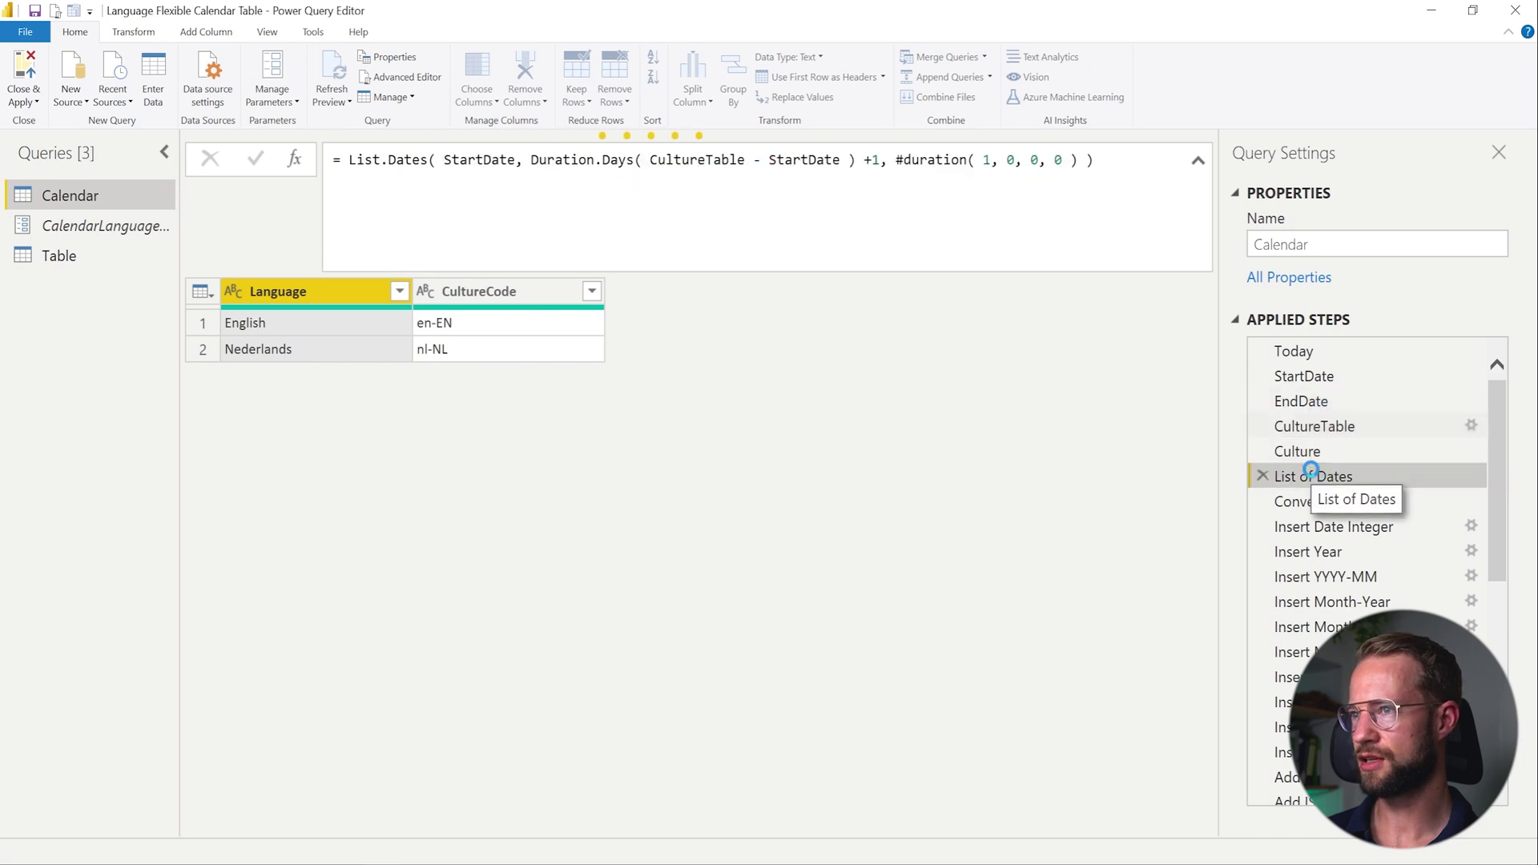
double_click(694, 160)
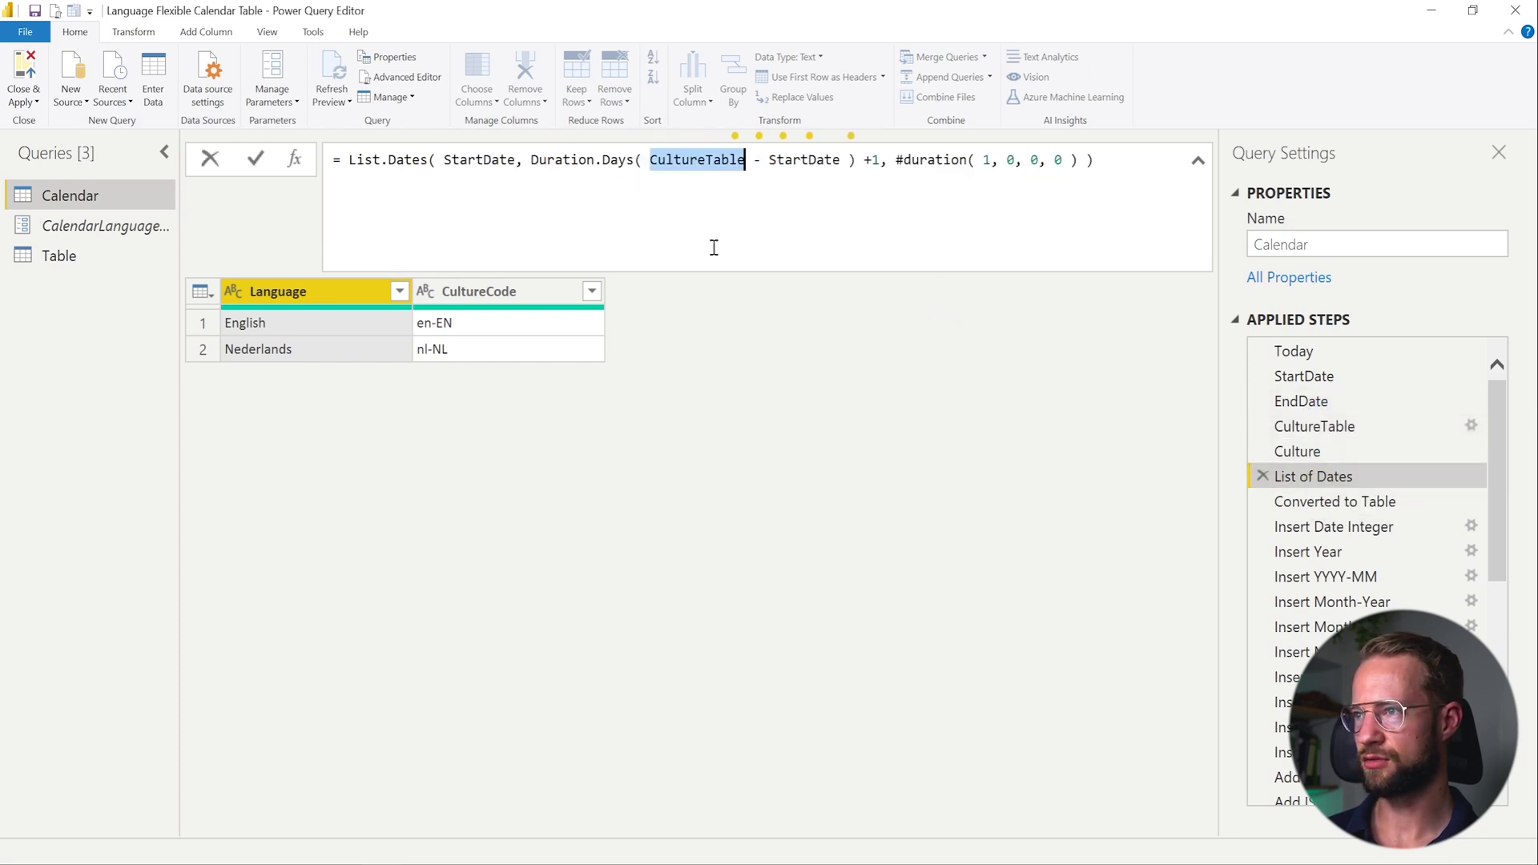
key("BackSpace")
type("EndD")
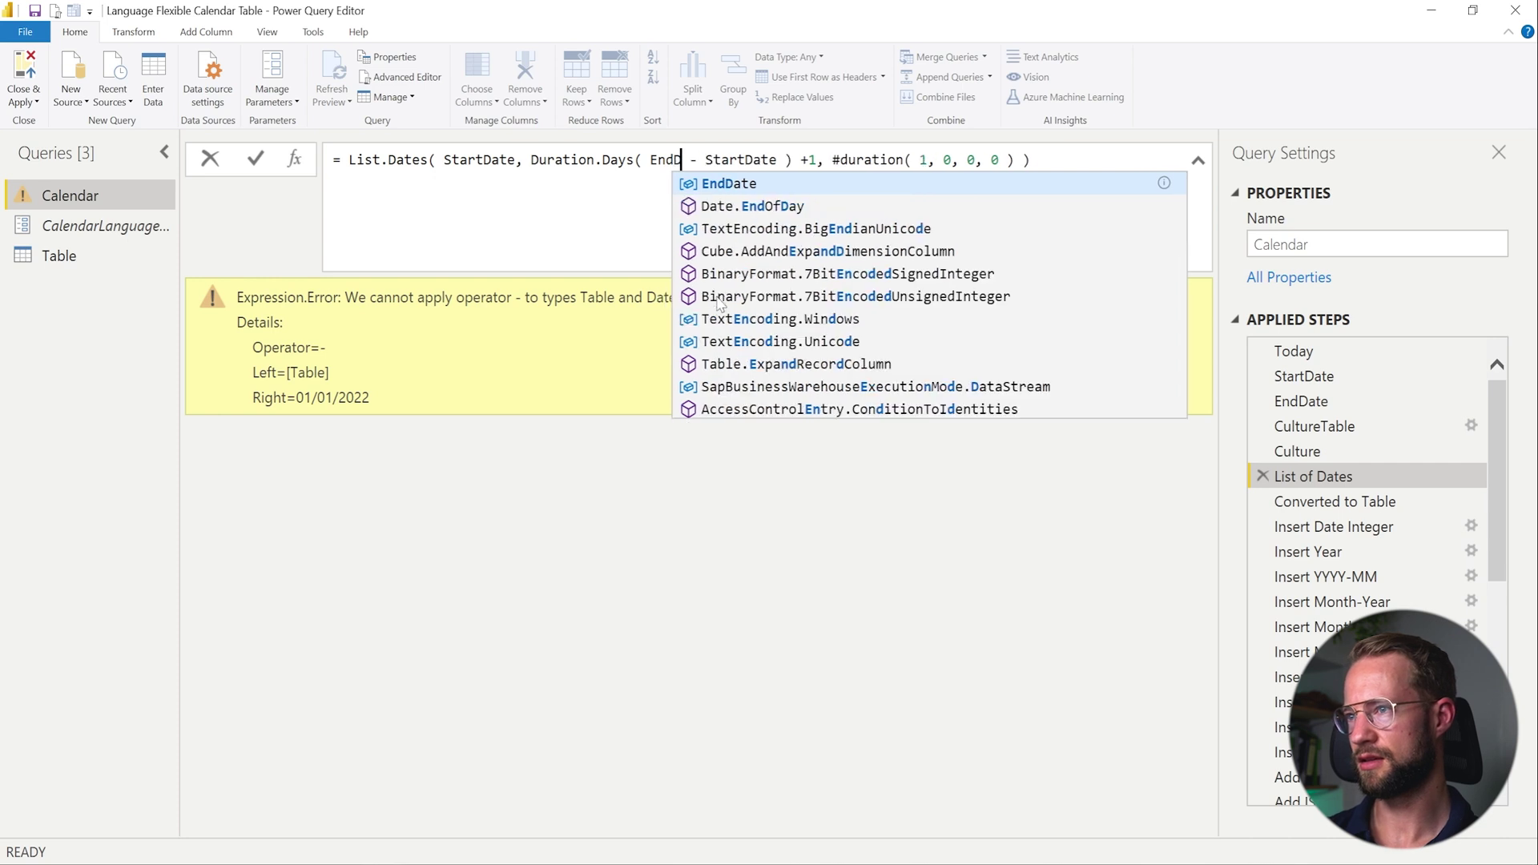
key("Tab")
key("Return")
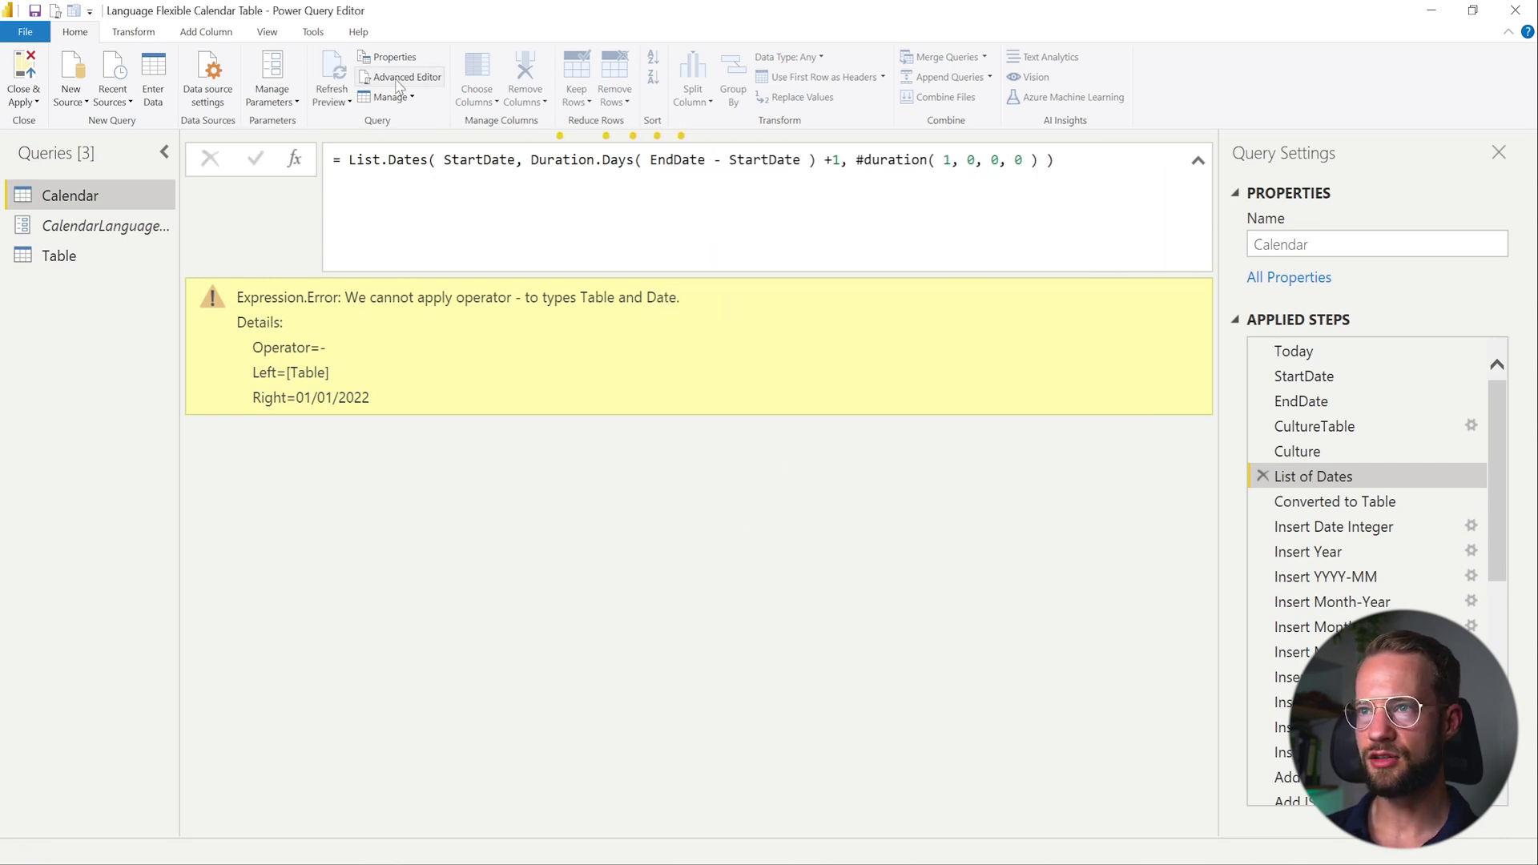
left_click(398, 80)
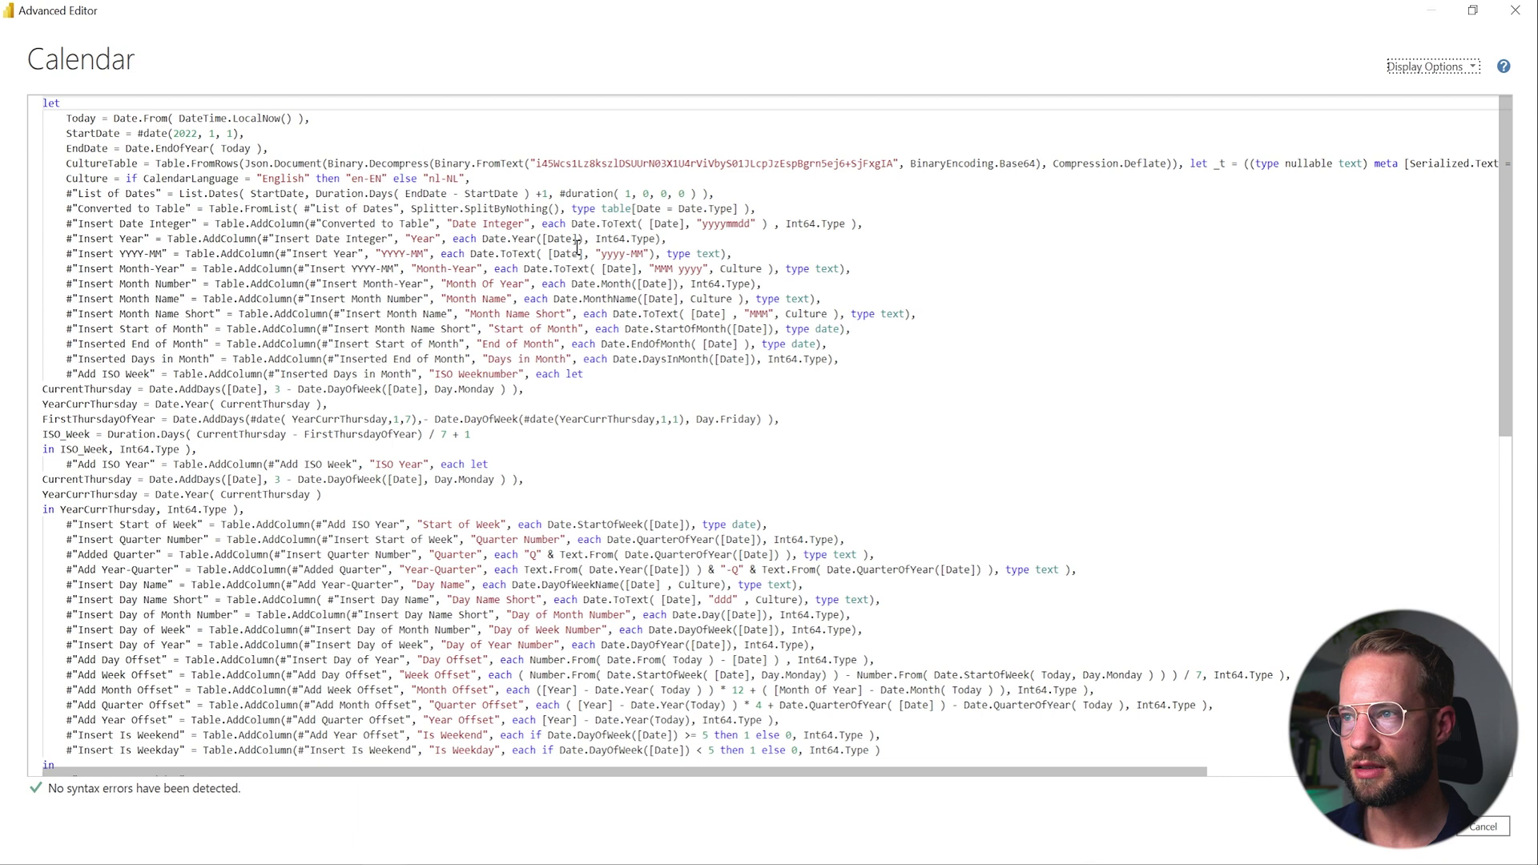
left_click(740, 267)
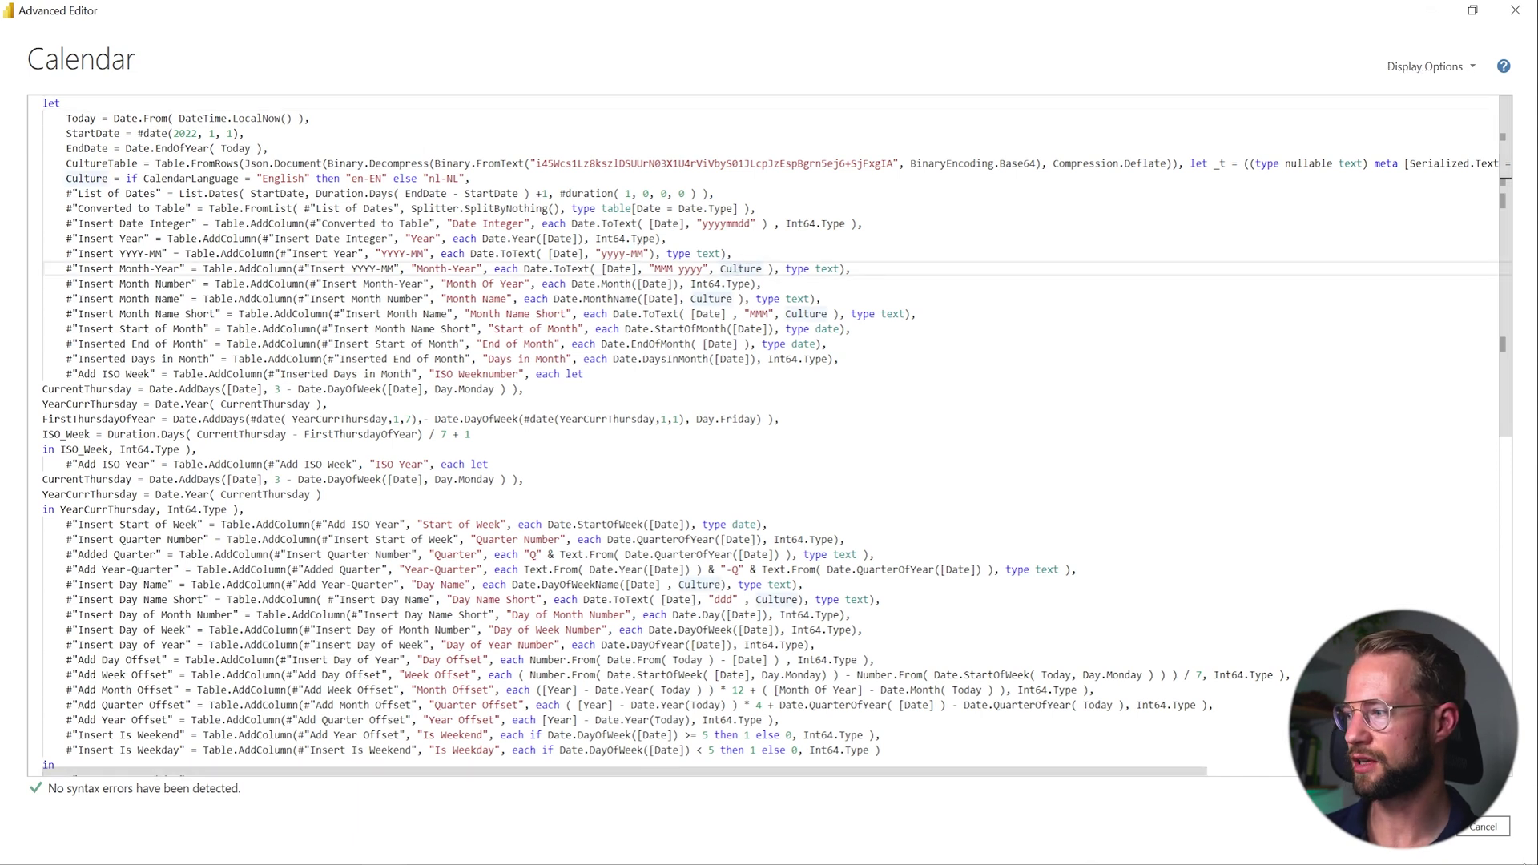
Step: Close the Advanced Editor, check CultureTable's Nederlands and CultureCode values, then select Culture's if-expression
left_click(1483, 824)
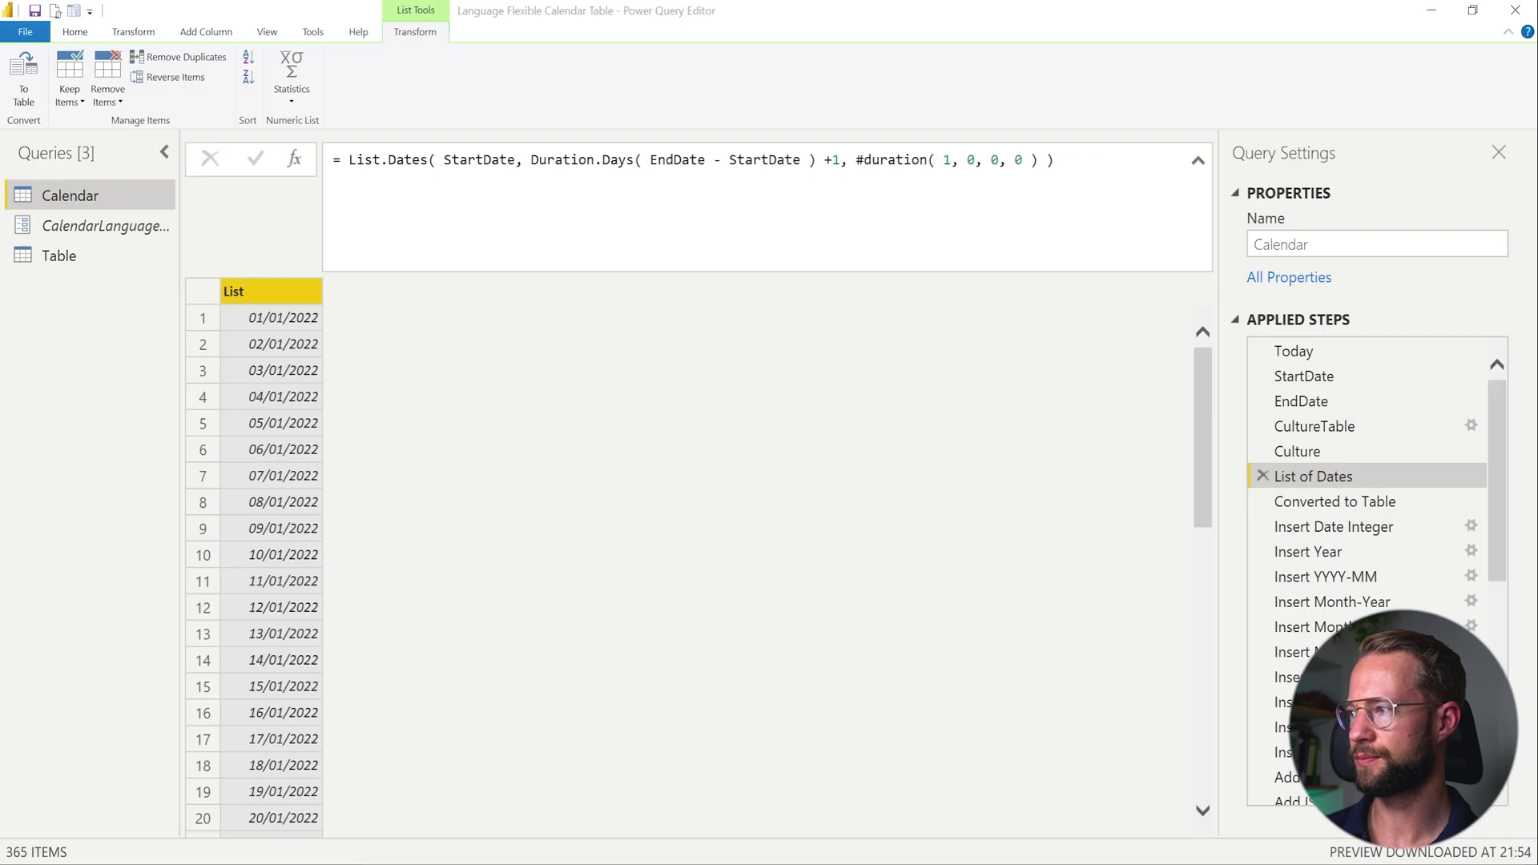
left_click(1315, 451)
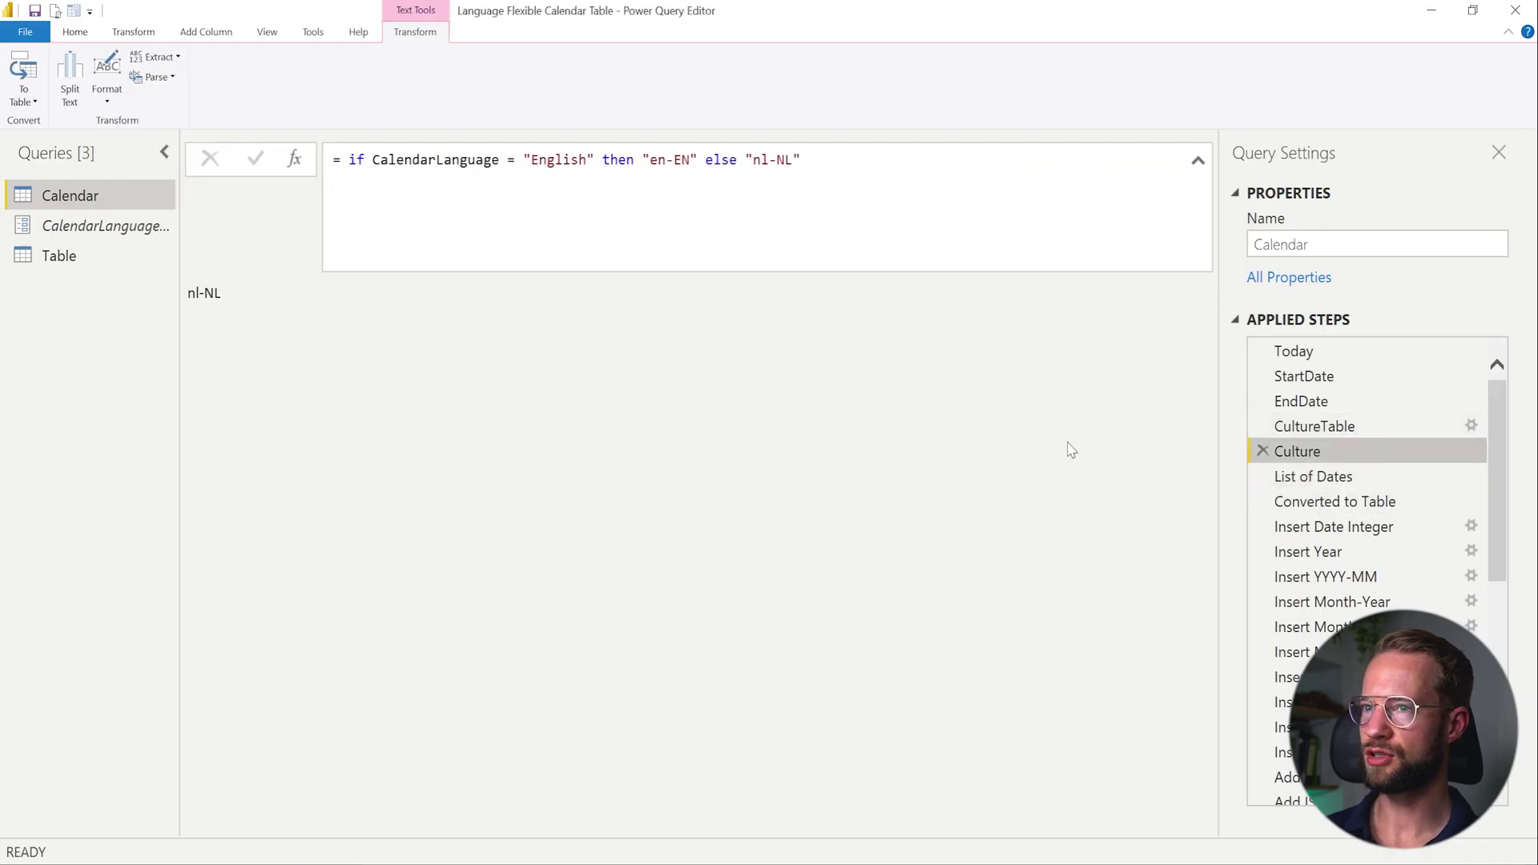
left_click(1323, 428)
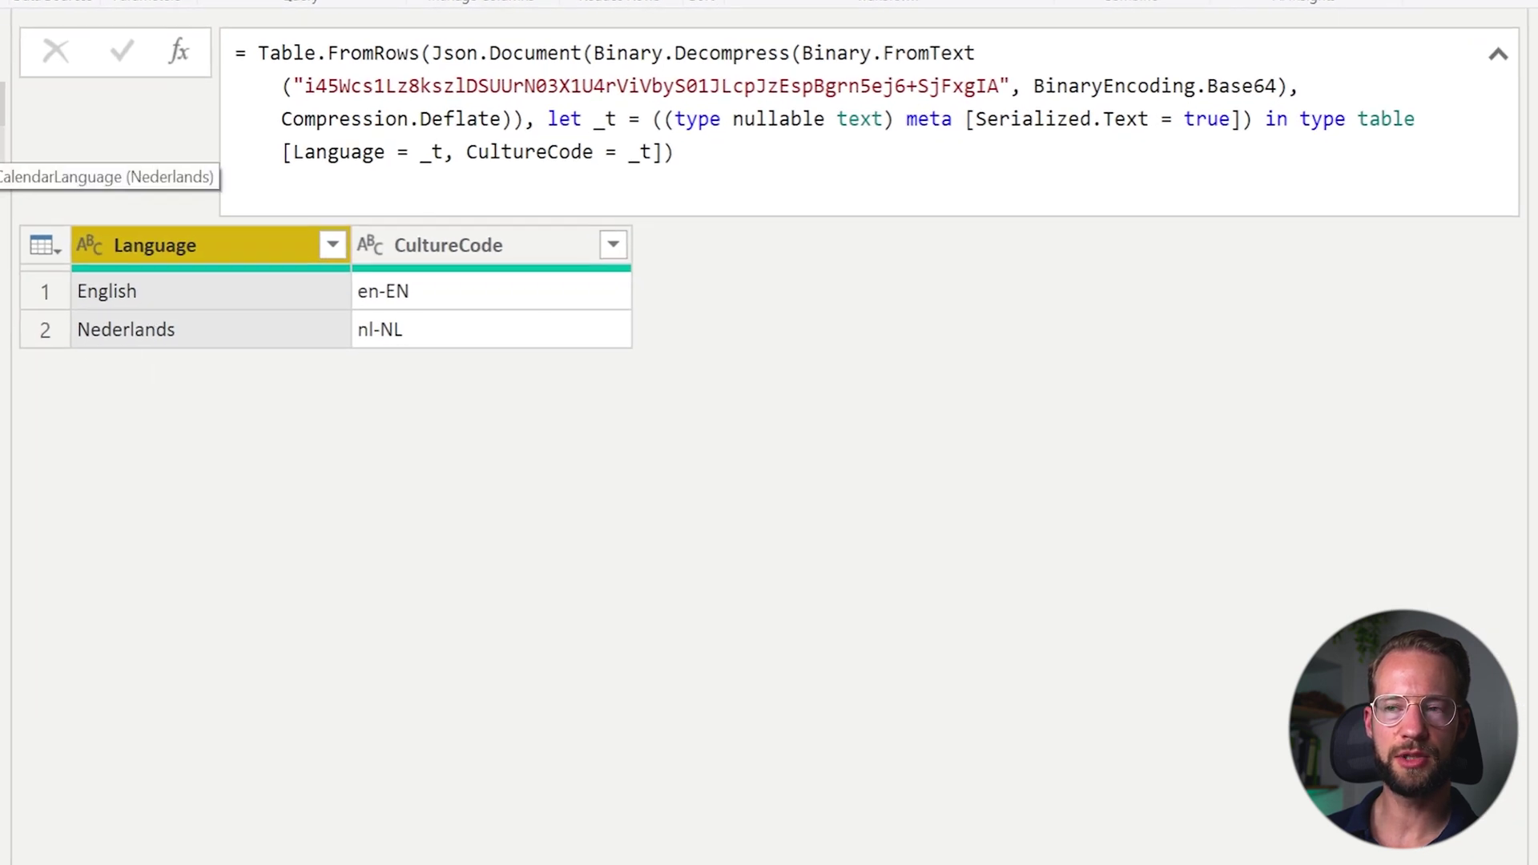
left_click(174, 339)
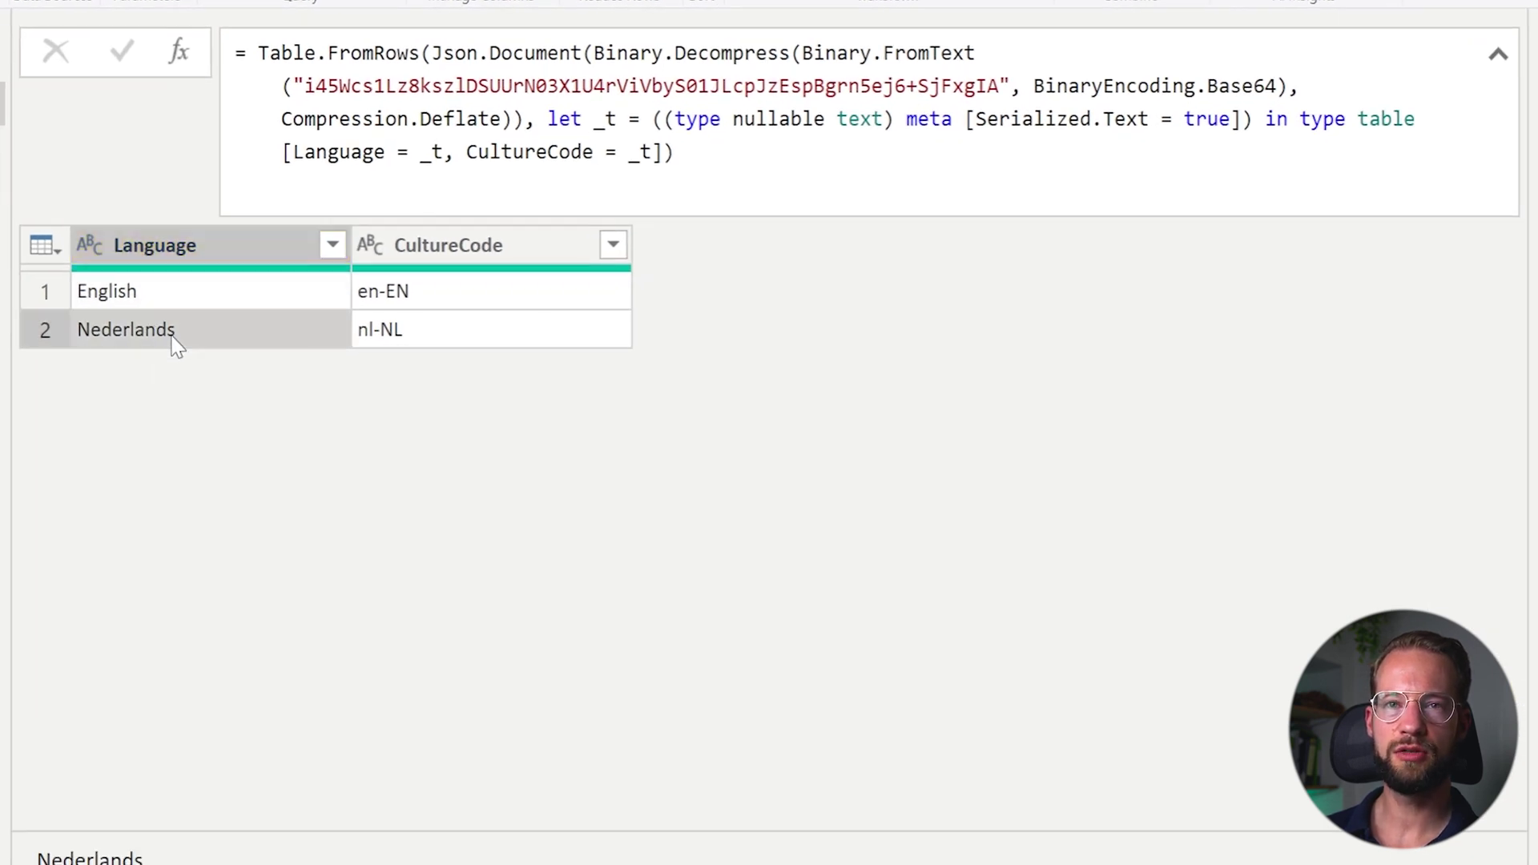
left_click(487, 244)
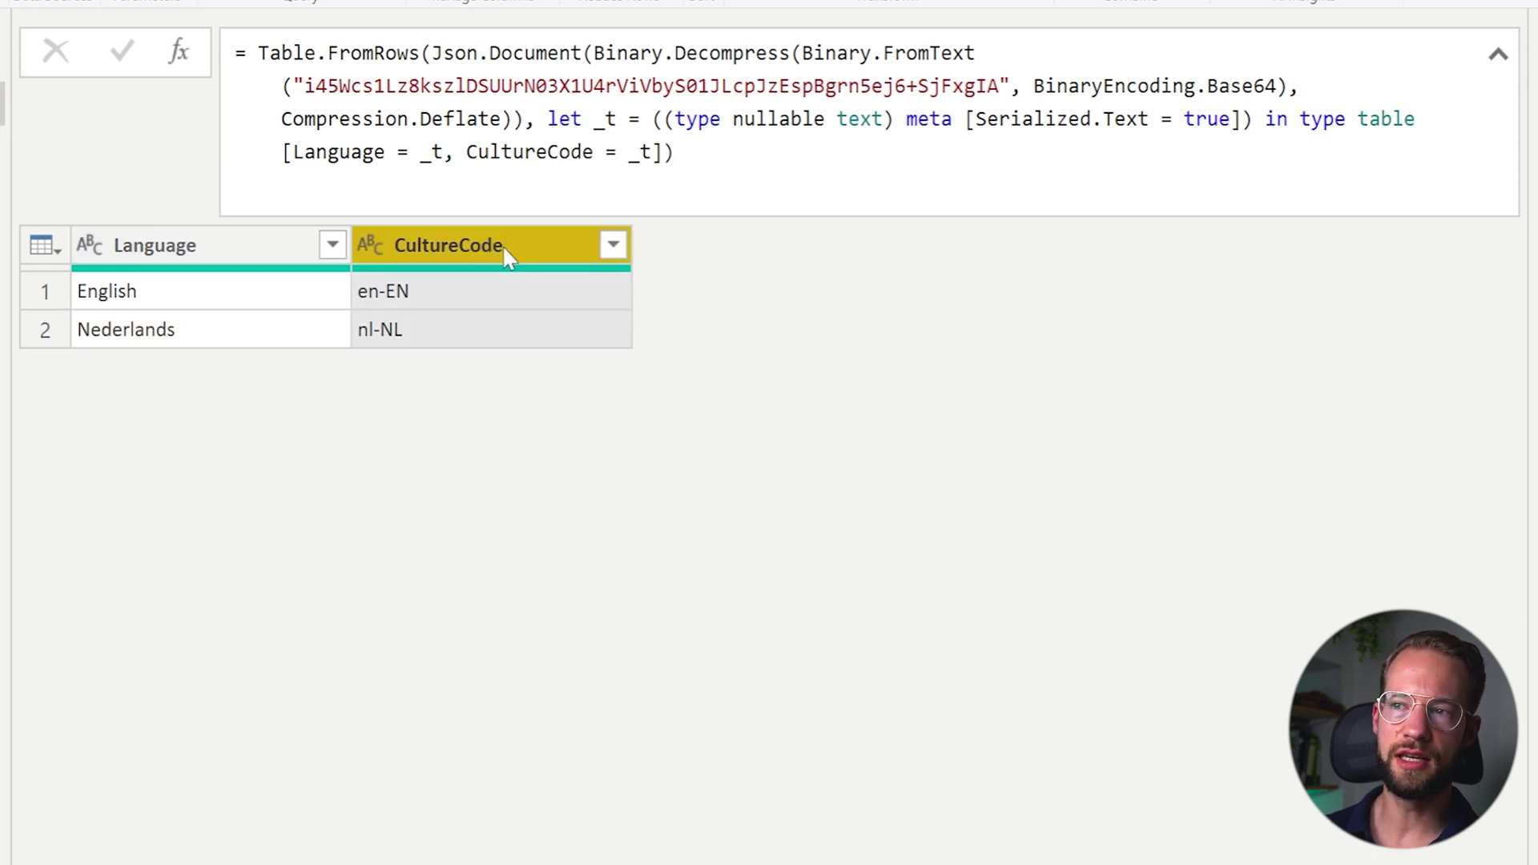
left_click(1313, 453)
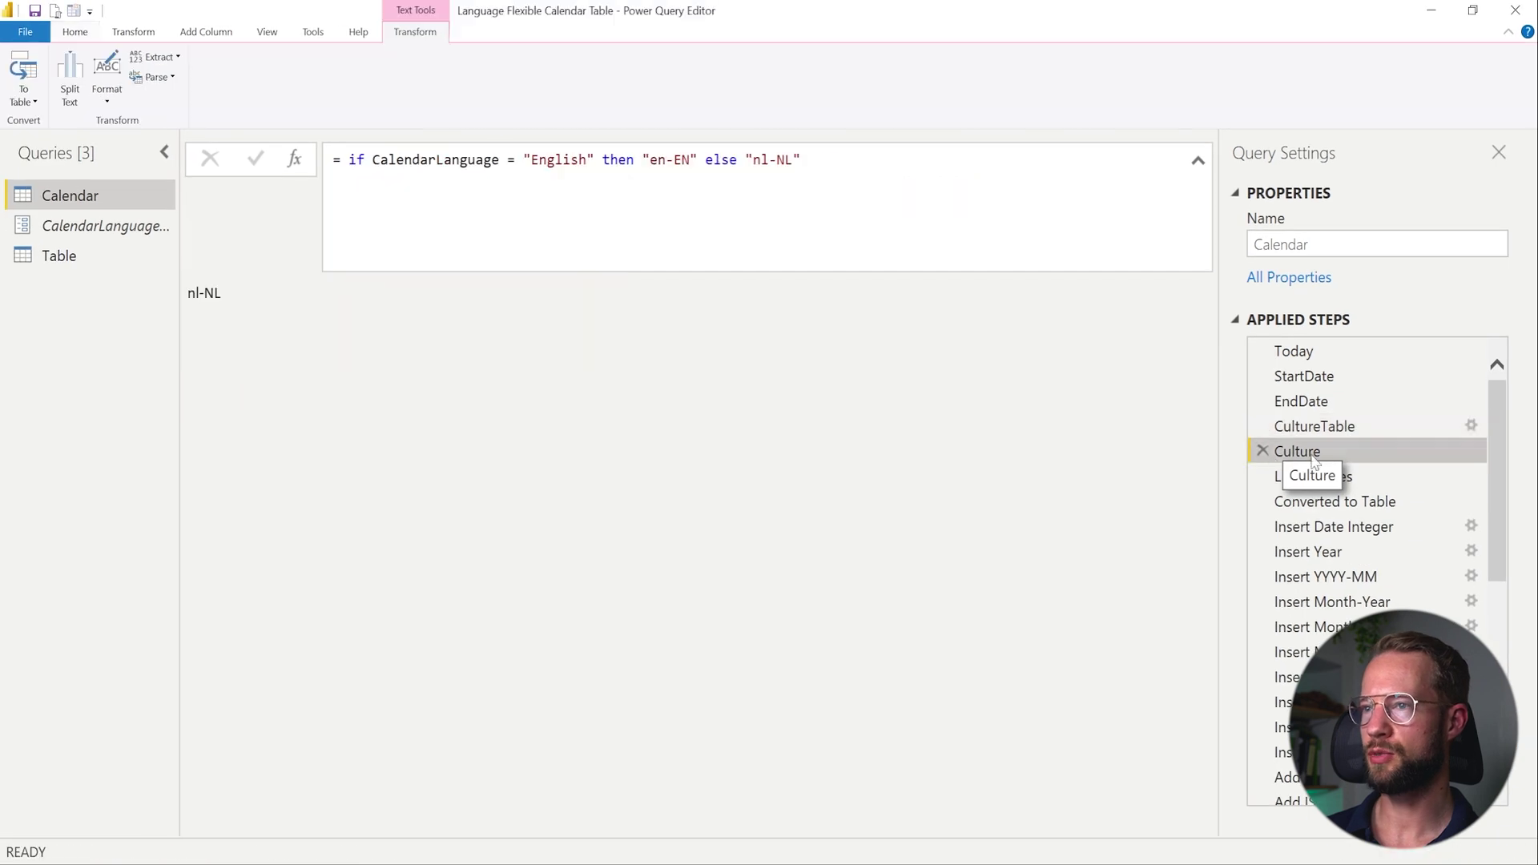
left_click_drag(844, 178, 350, 160)
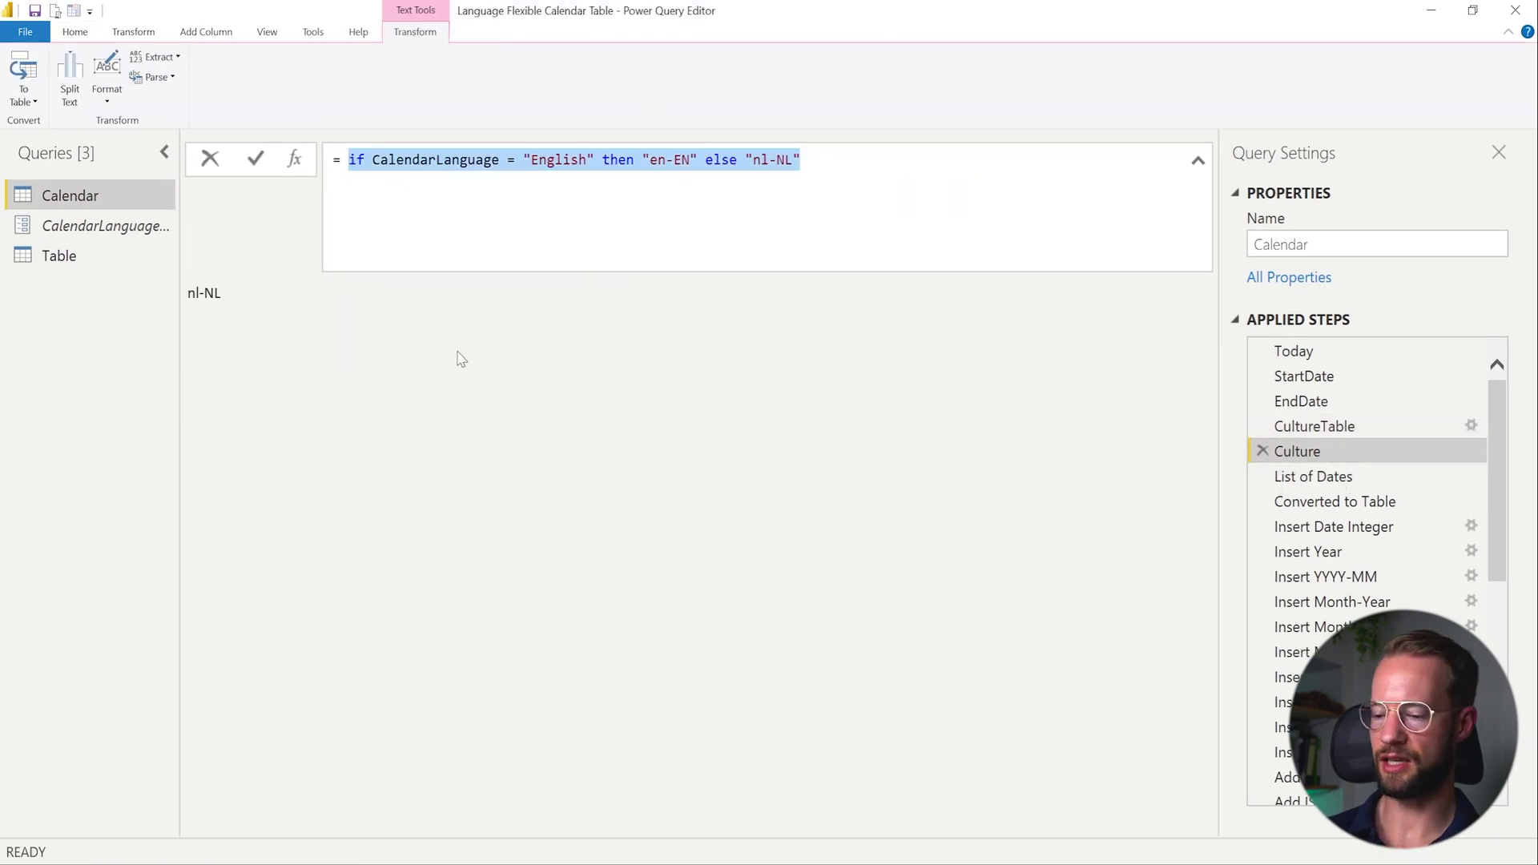
Step: Make Culture = List.PositionOf( CultureTable[Language], "Nederlands" ), returning position 1
type("List.Posi")
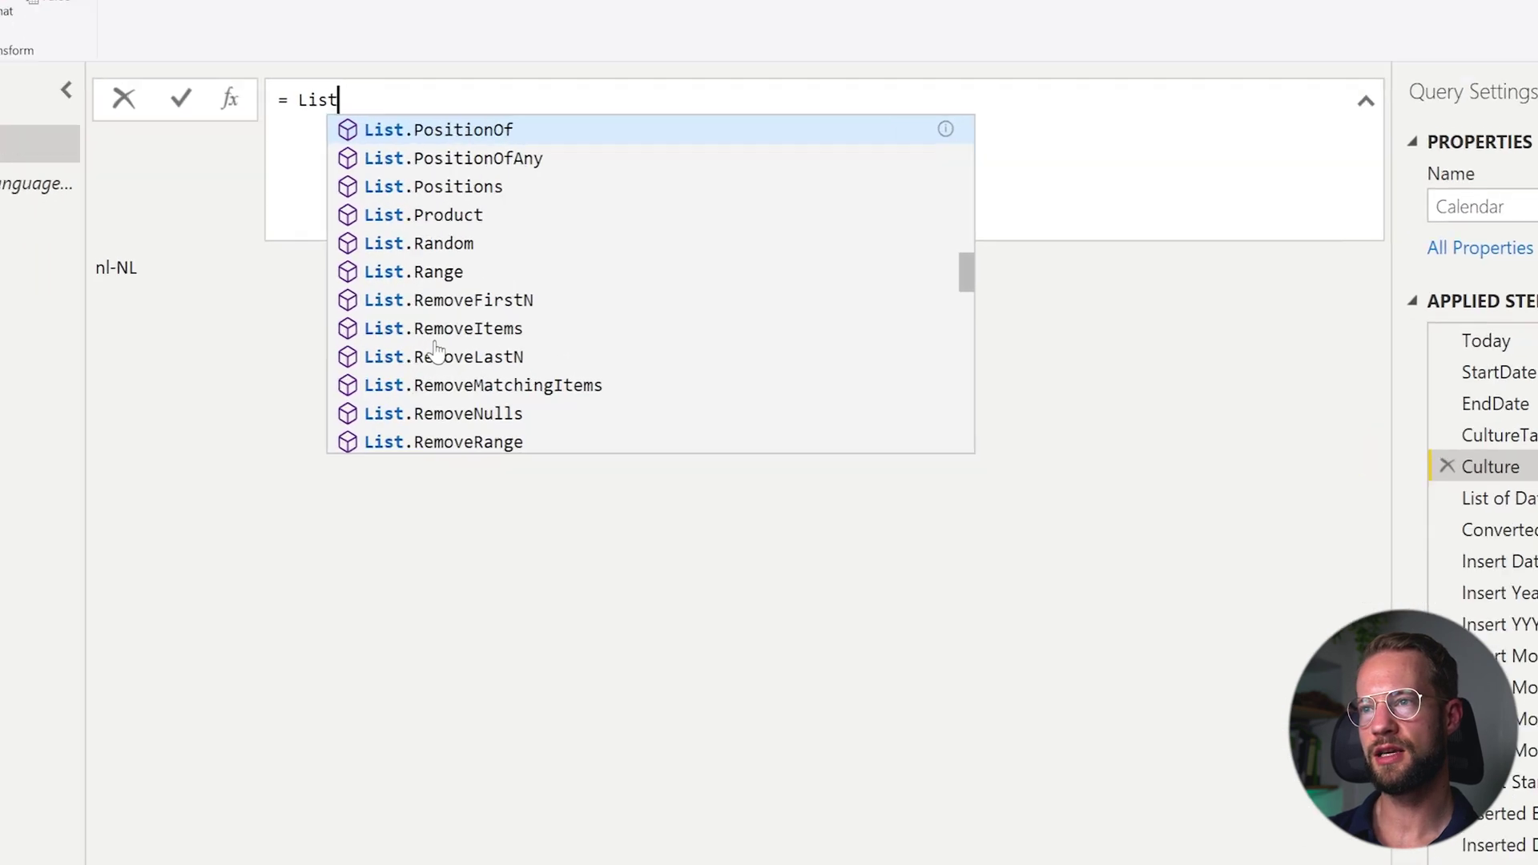
key("Tab")
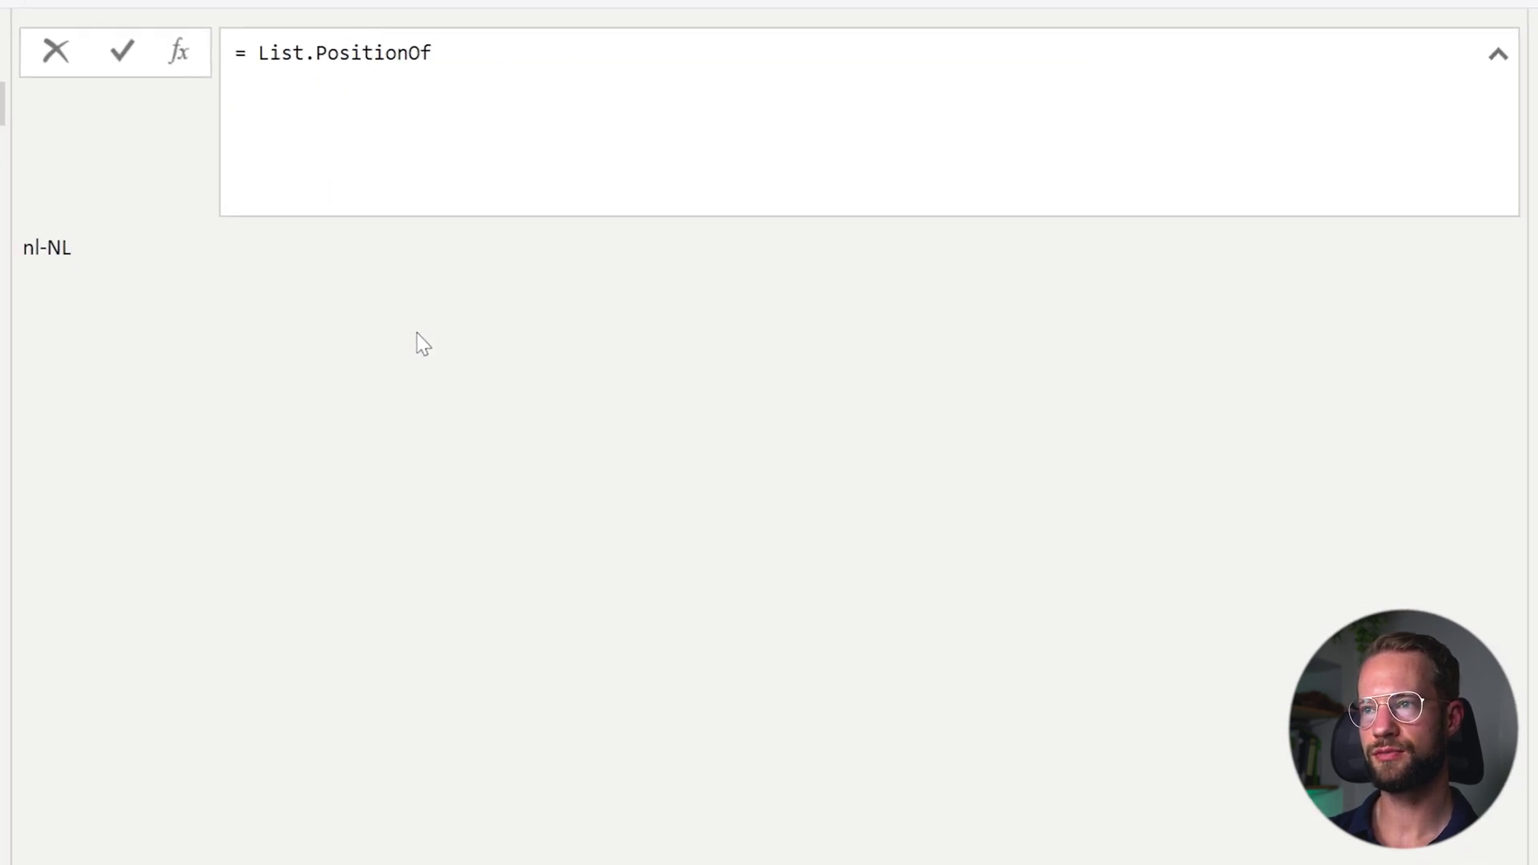
type("( ")
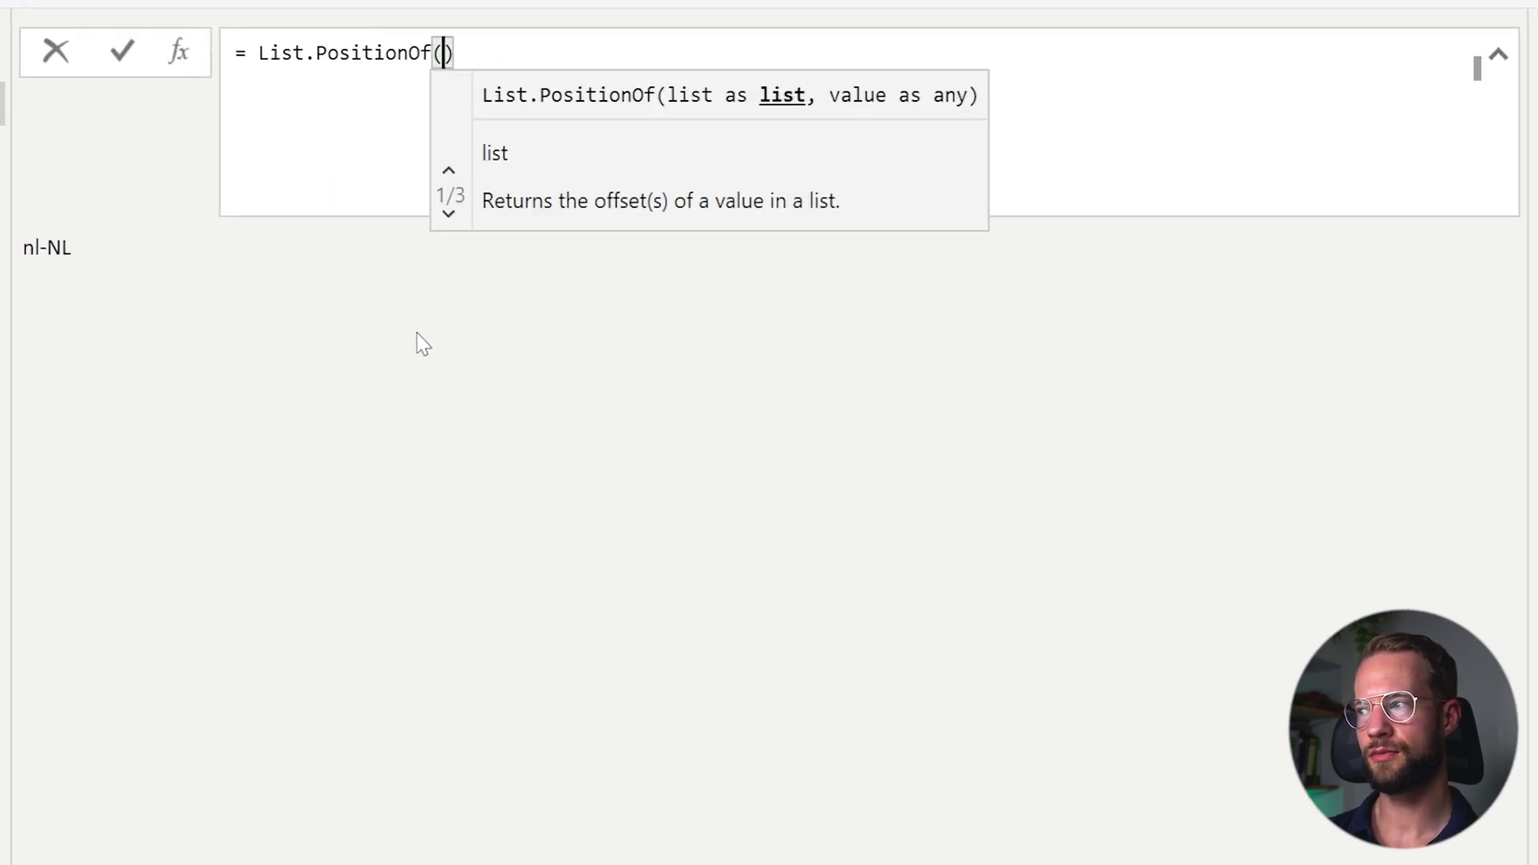
type("CultureTable")
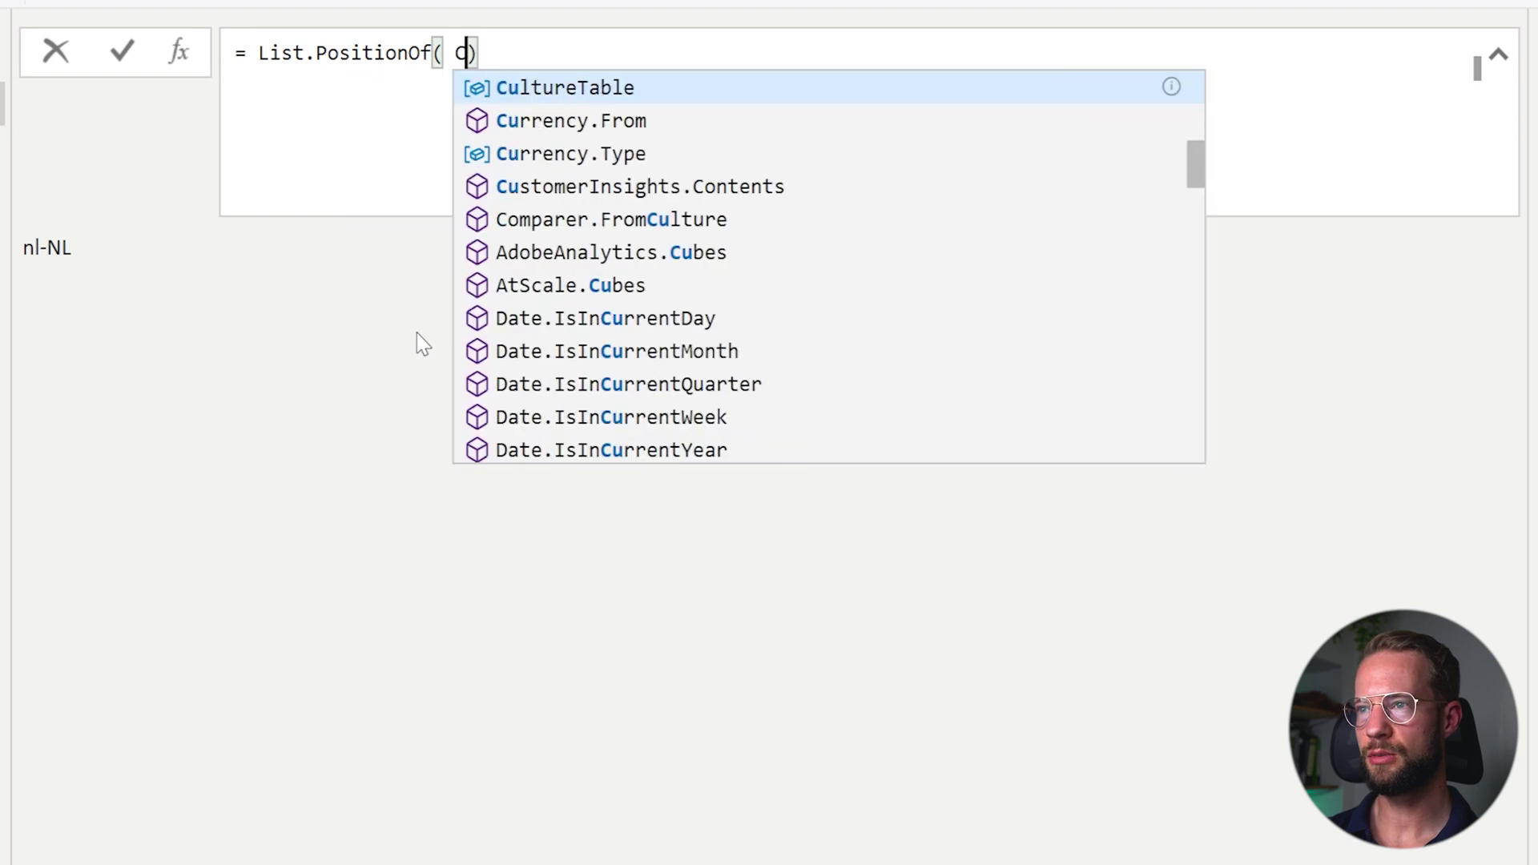
type("[")
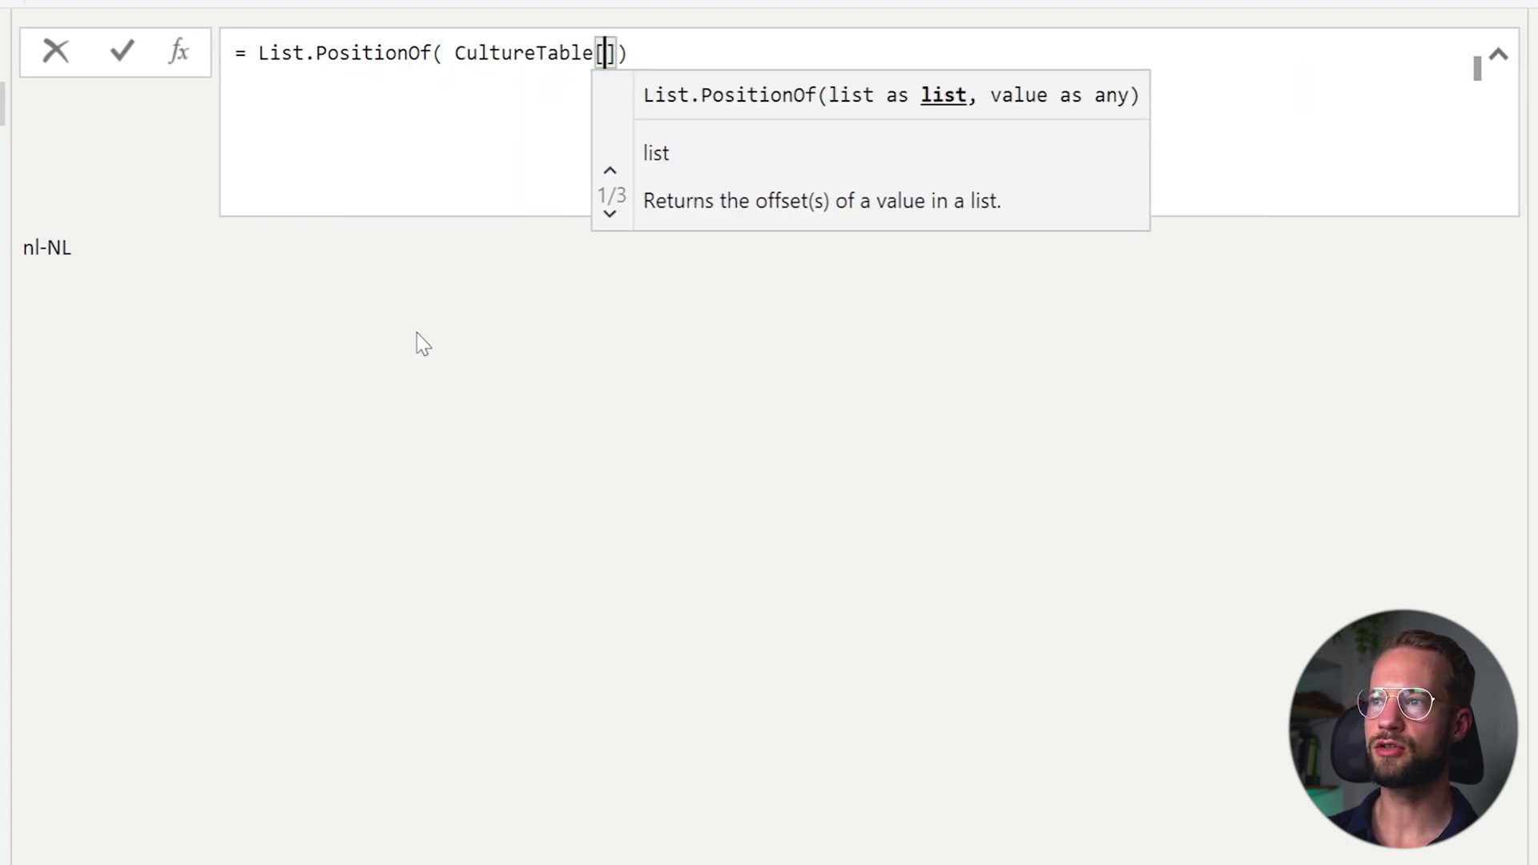
type("Language],")
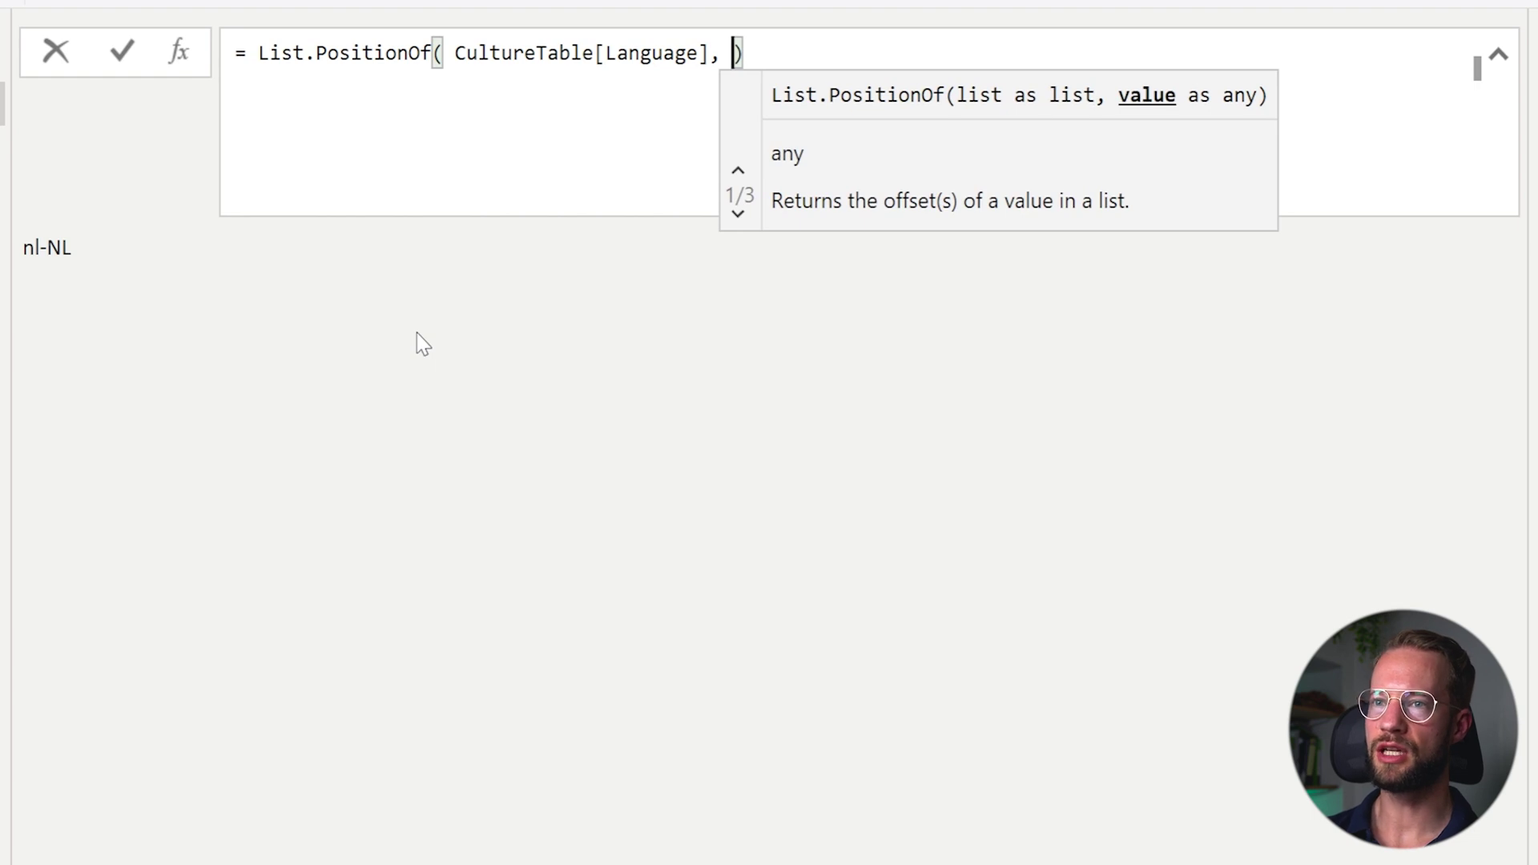
type(" \"Nederlands\"")
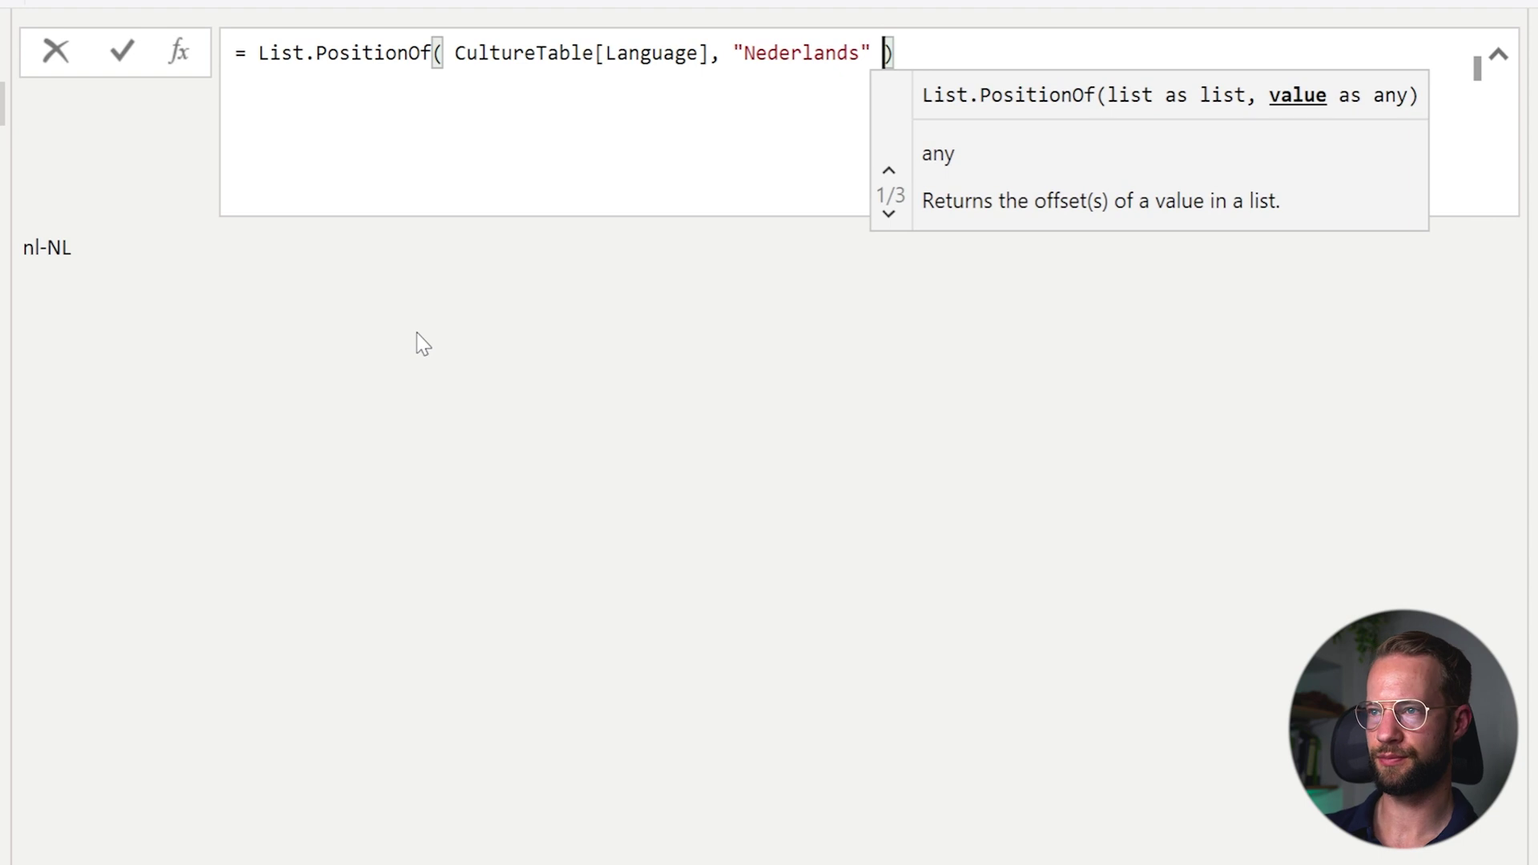
key("Return")
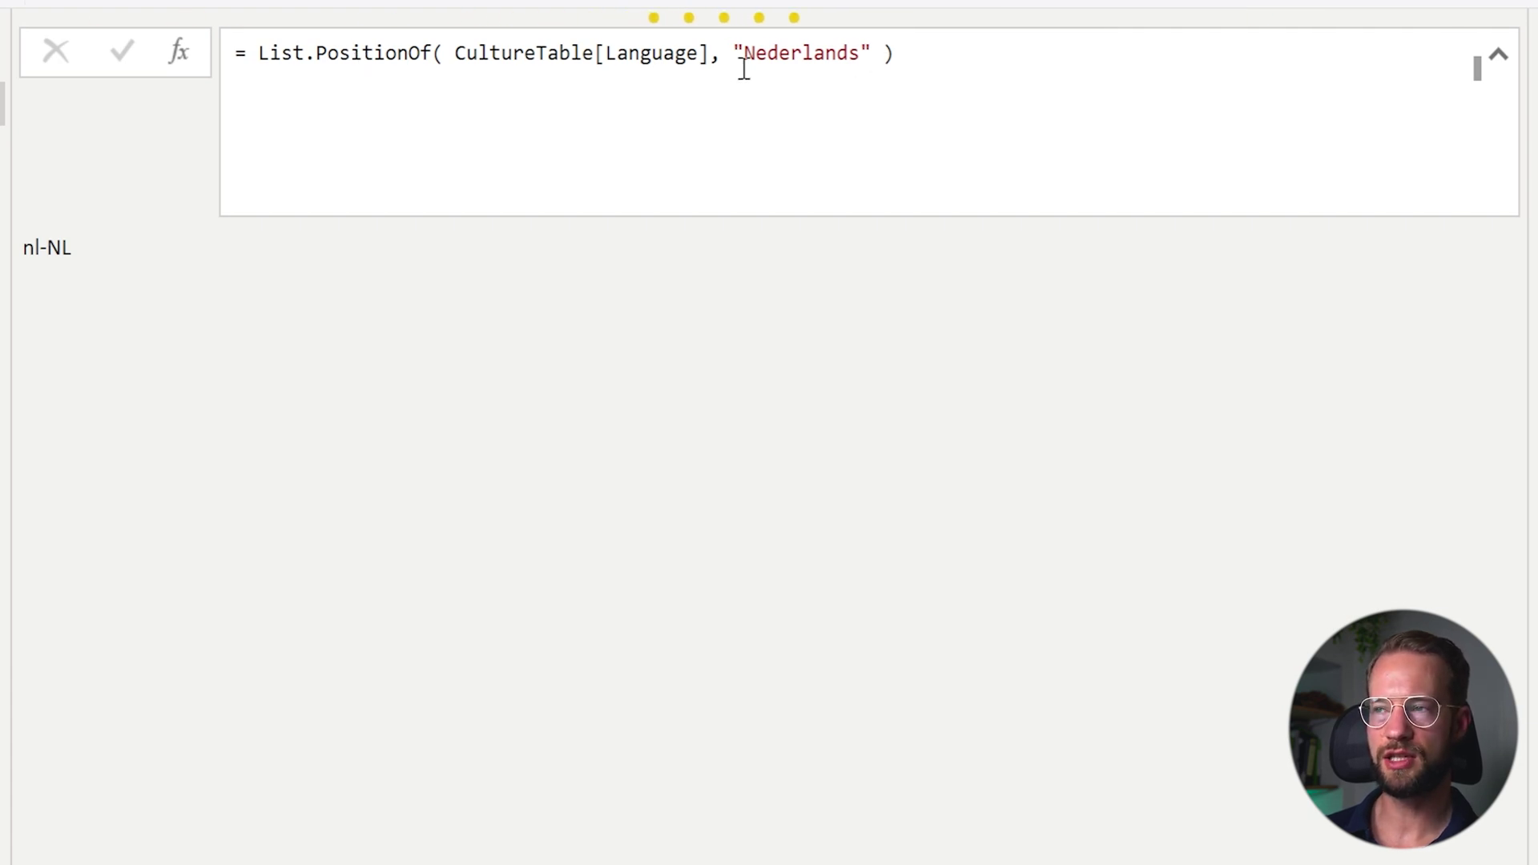
Step: Replace the hard-coded "Nederlands" with the CalendarLanguage parameter in the position lookup
left_click_drag(39, 255, 12, 260)
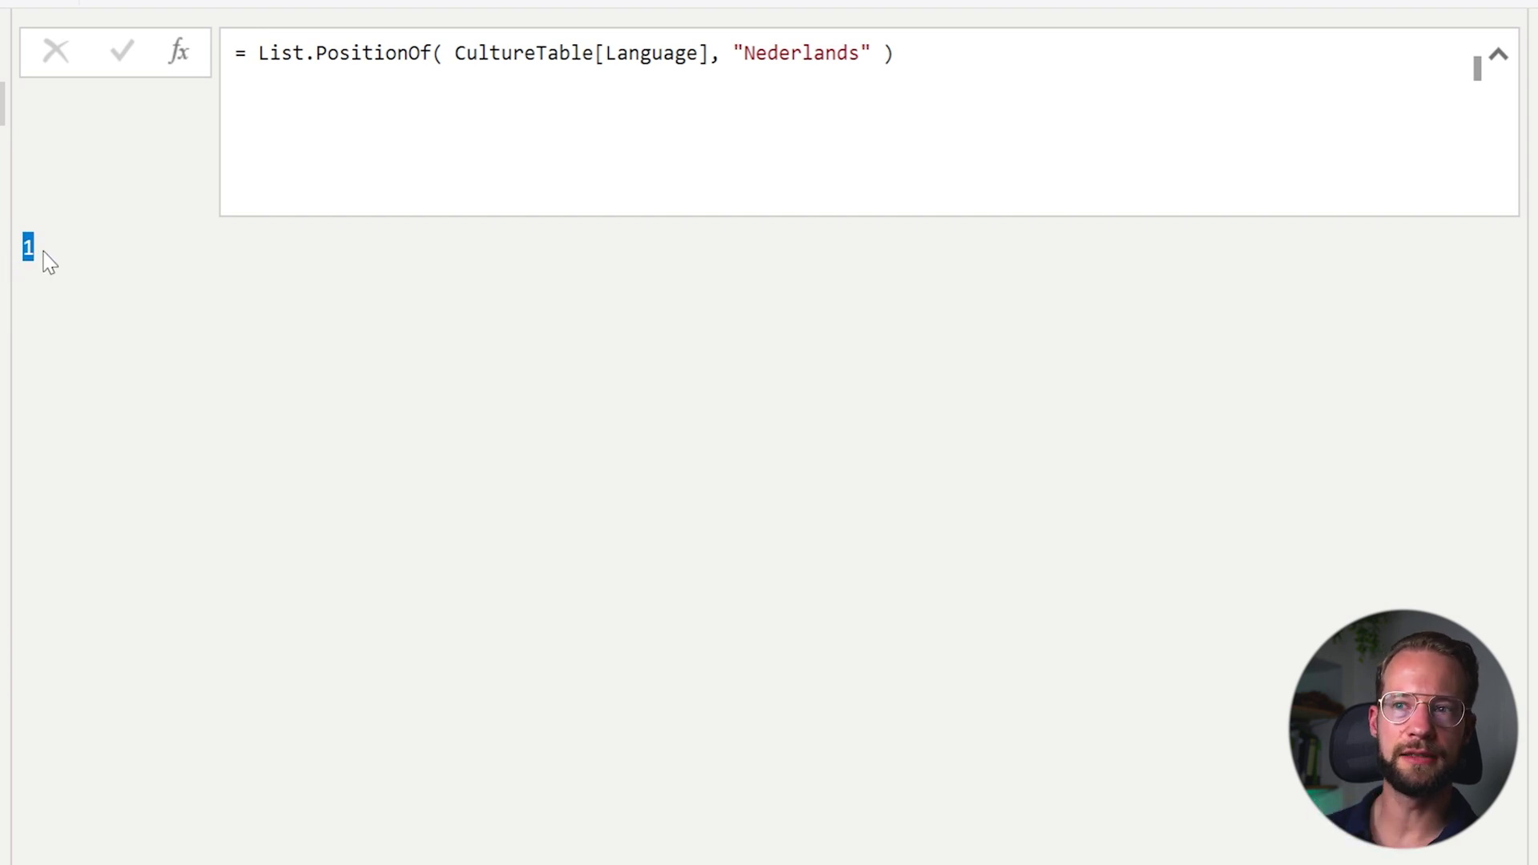
left_click_drag(731, 59, 873, 53)
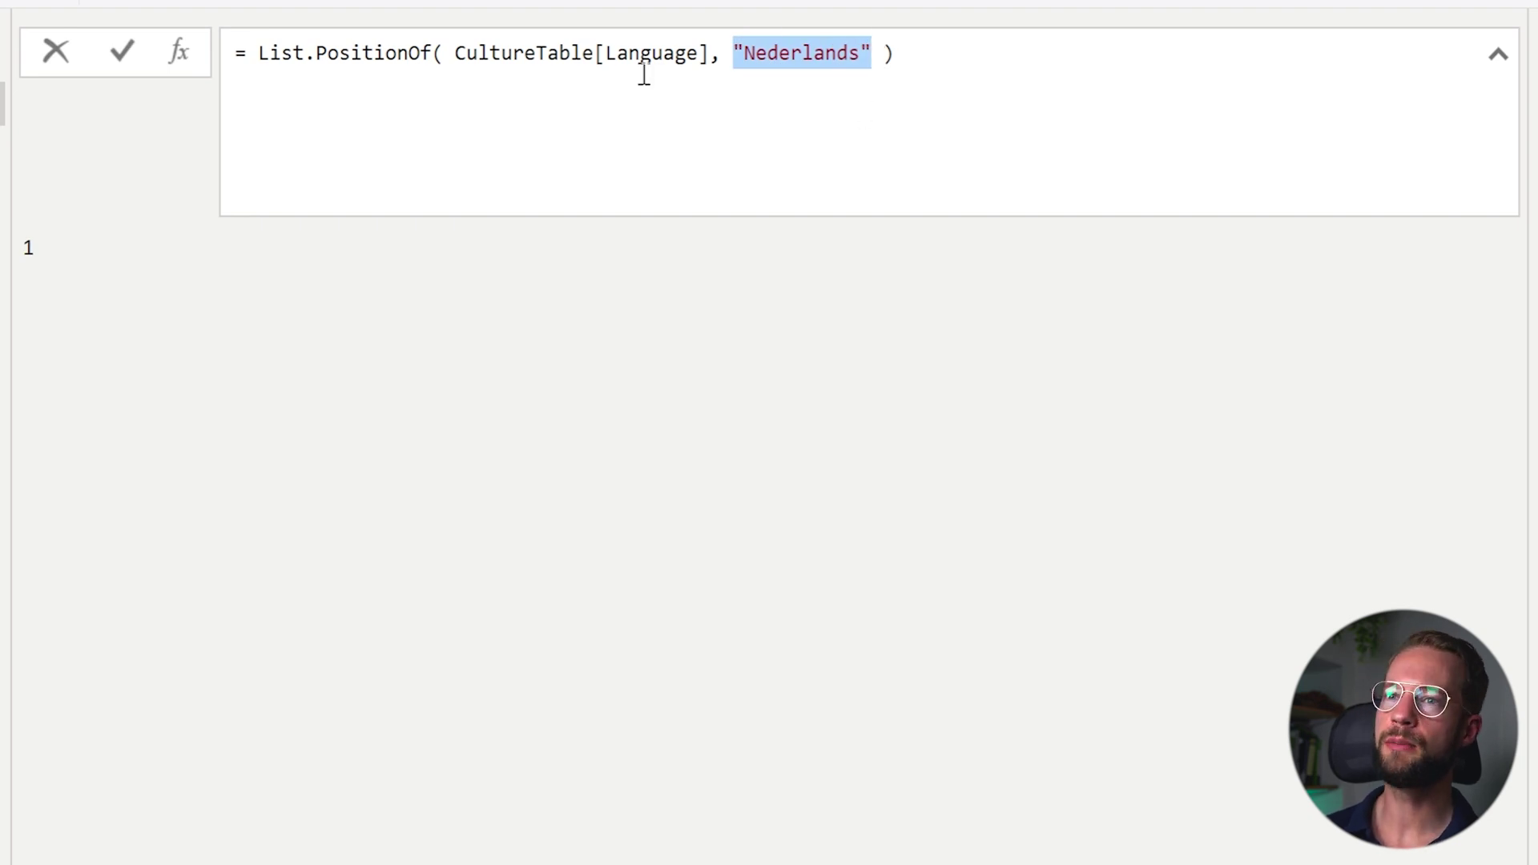
type("CalendarLanguage")
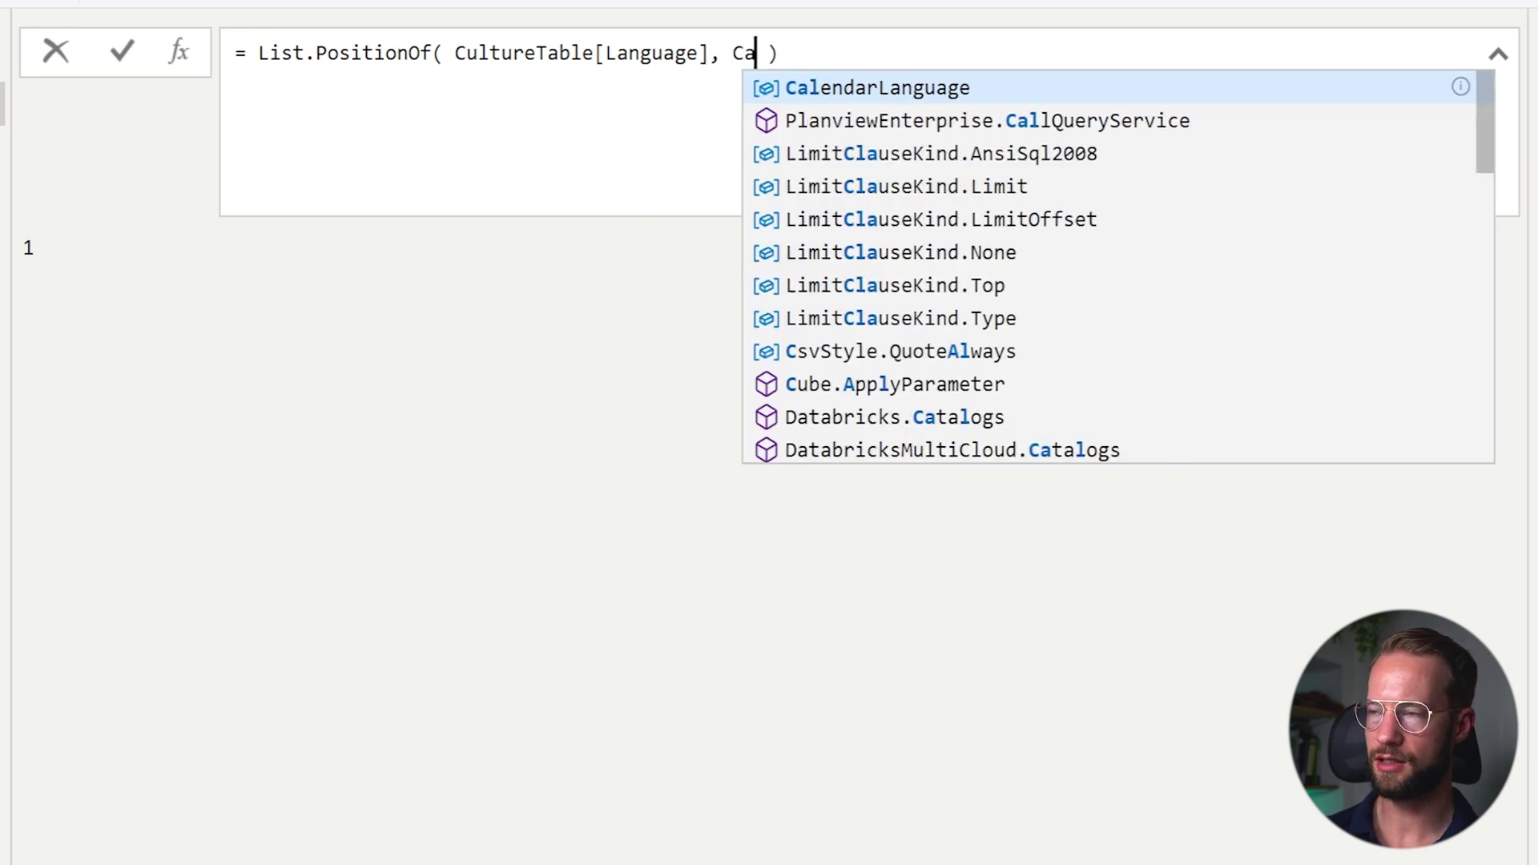
key("Return")
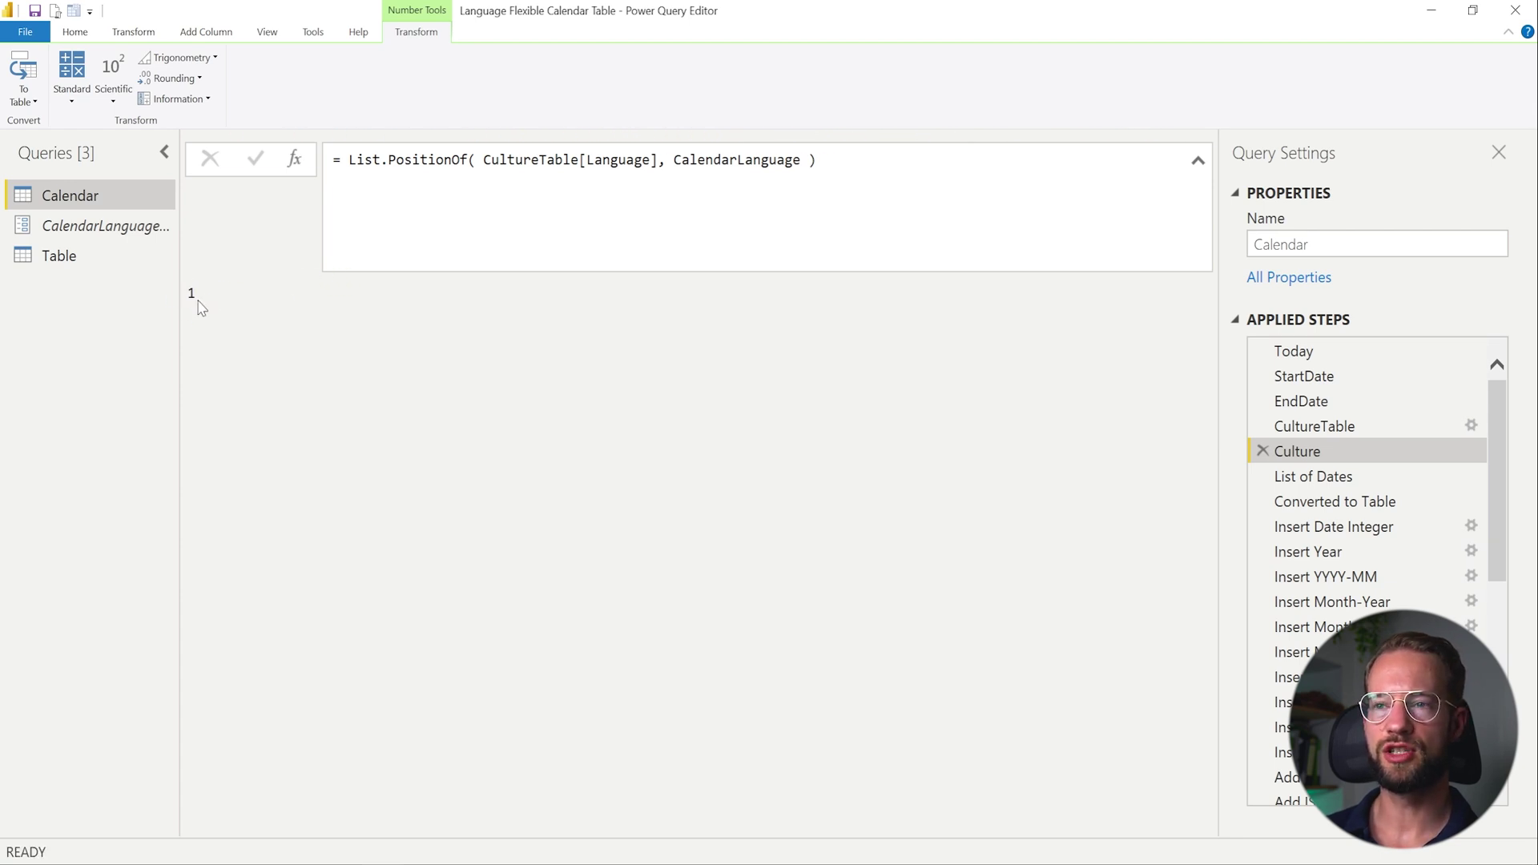
Step: Rewrite the Culture formula as CultureTable[CultureCode]{1} to return the code at index 1
left_click(834, 161)
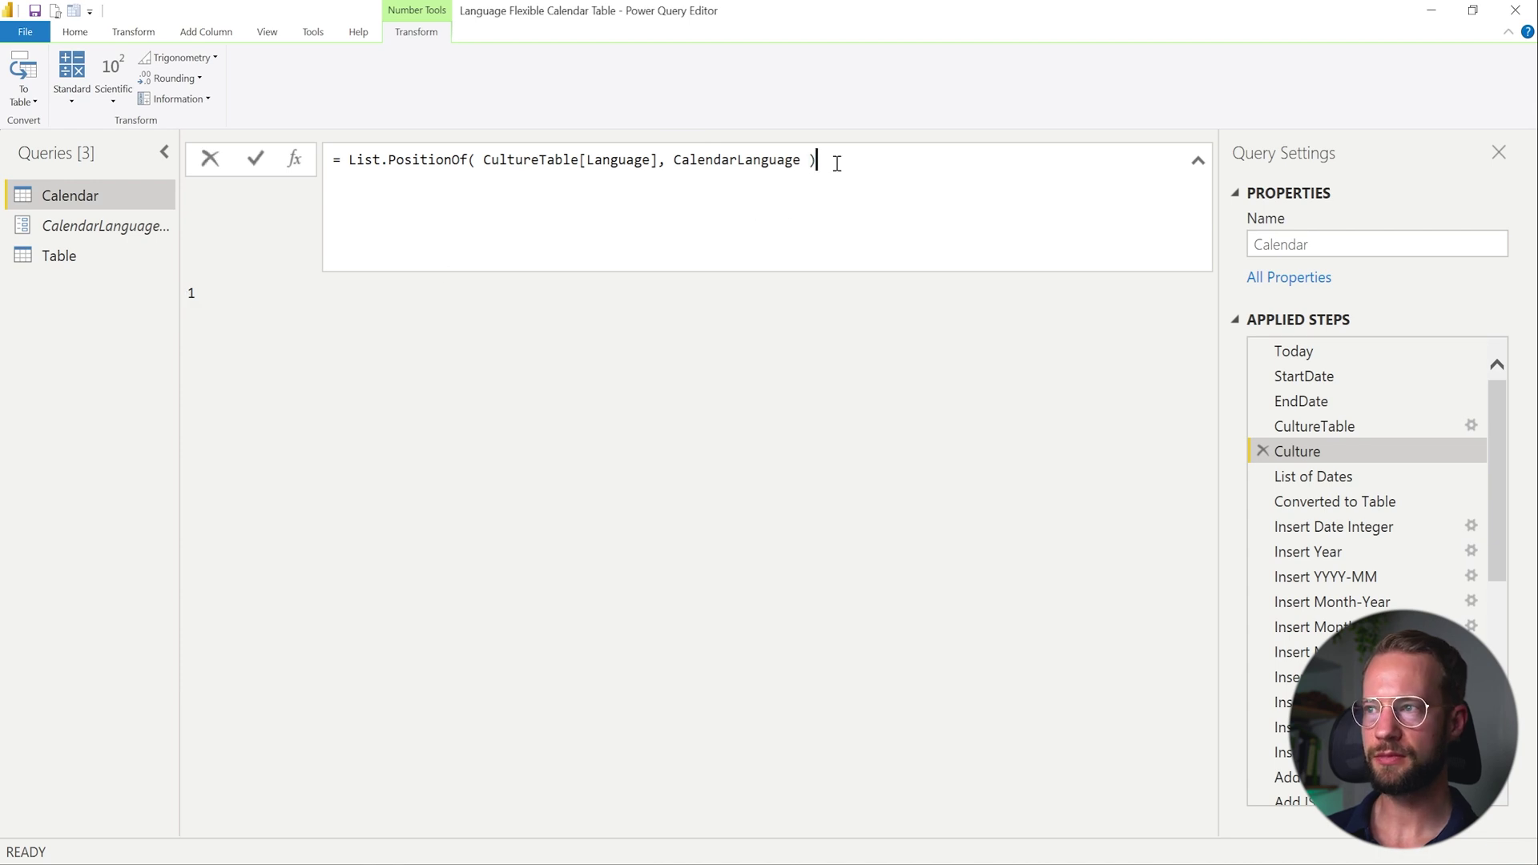
left_click_drag(886, 161, 342, 161)
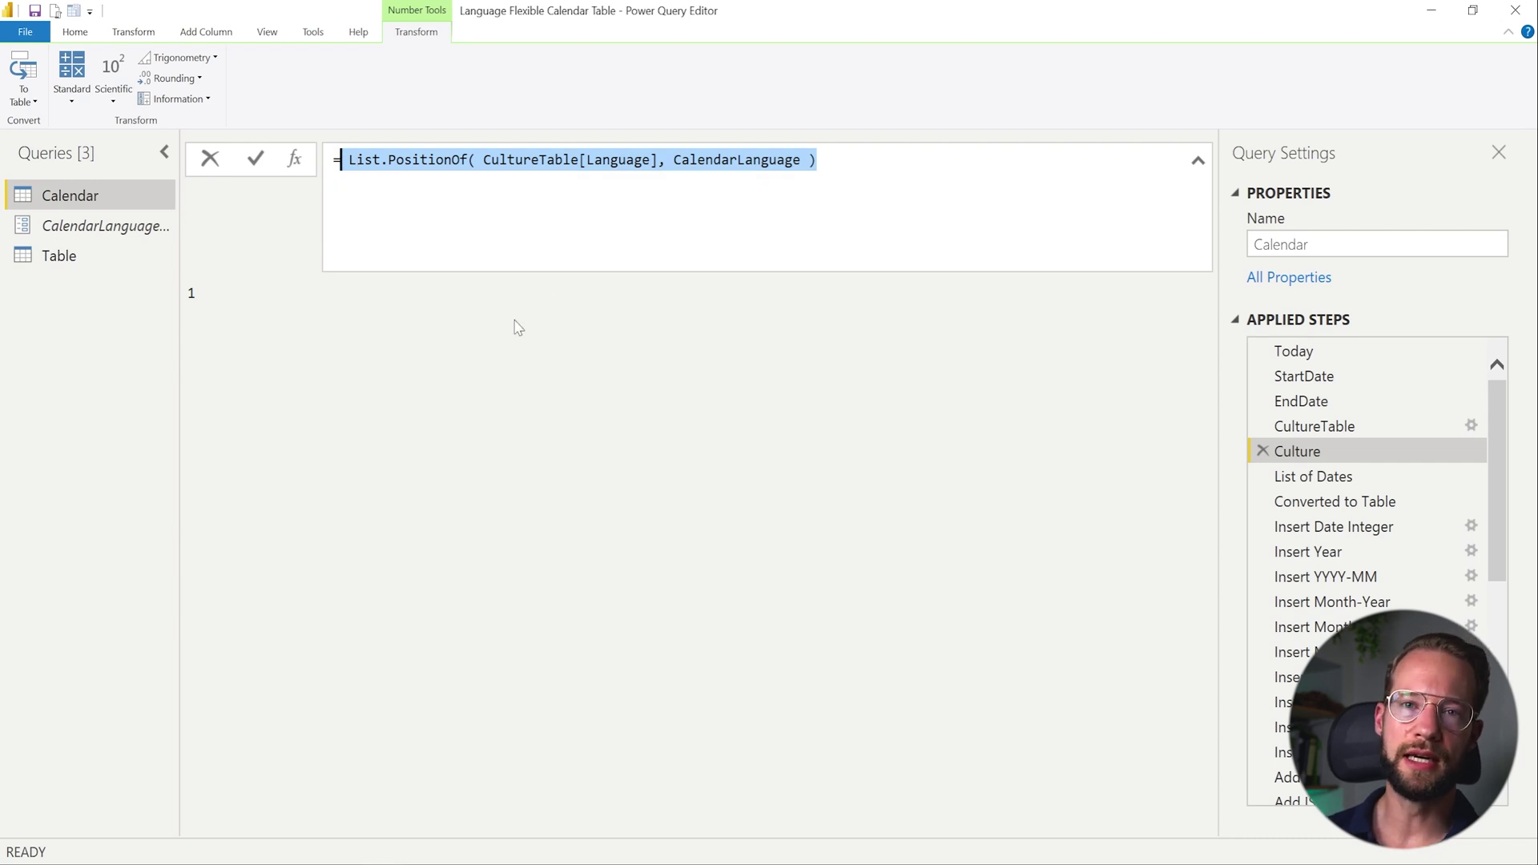
left_click(353, 161)
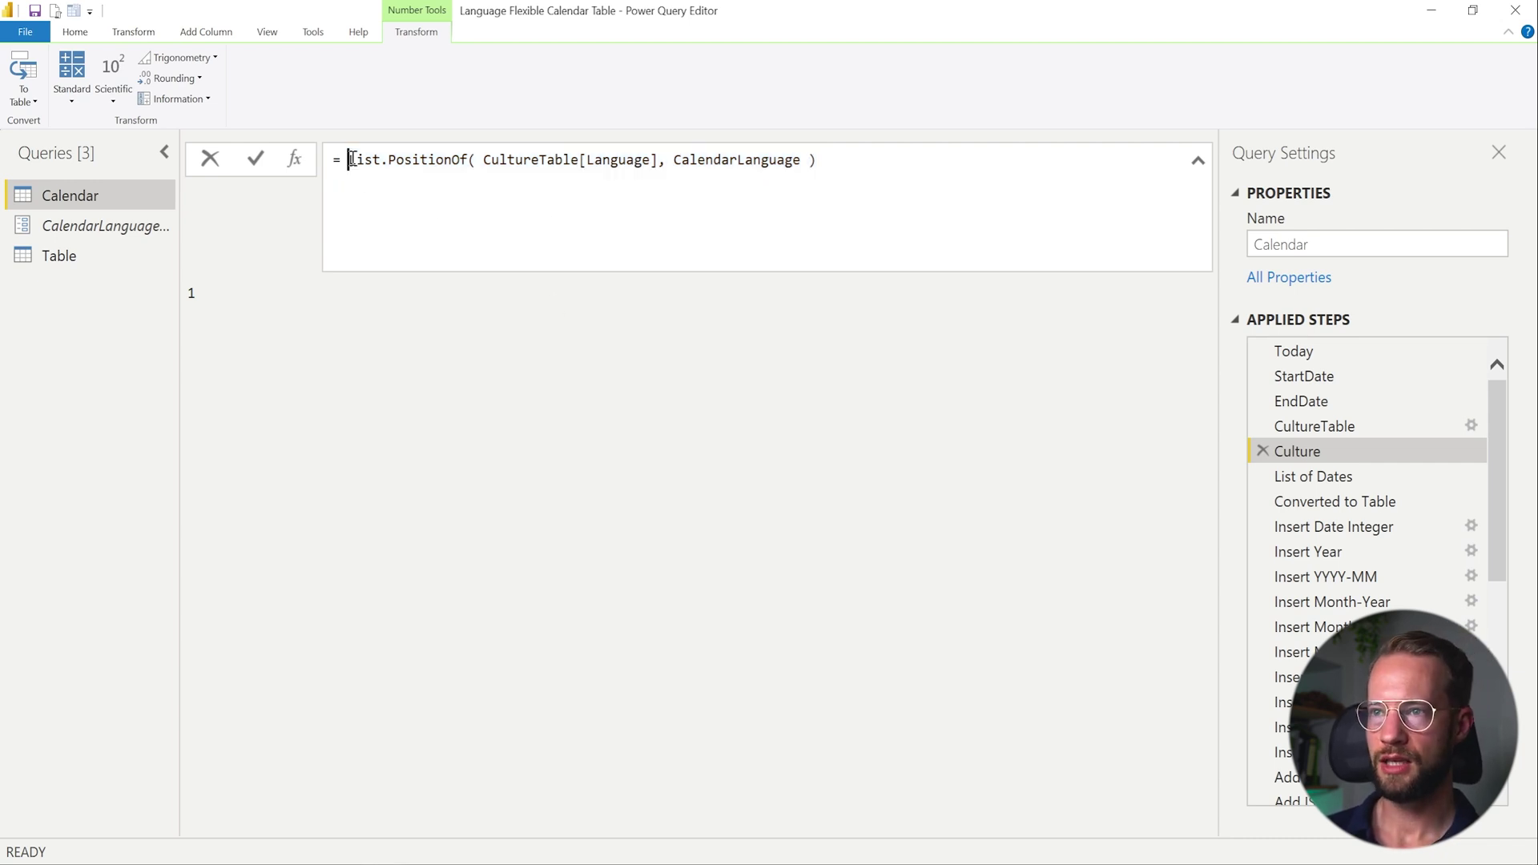
left_click(822, 160, "shift")
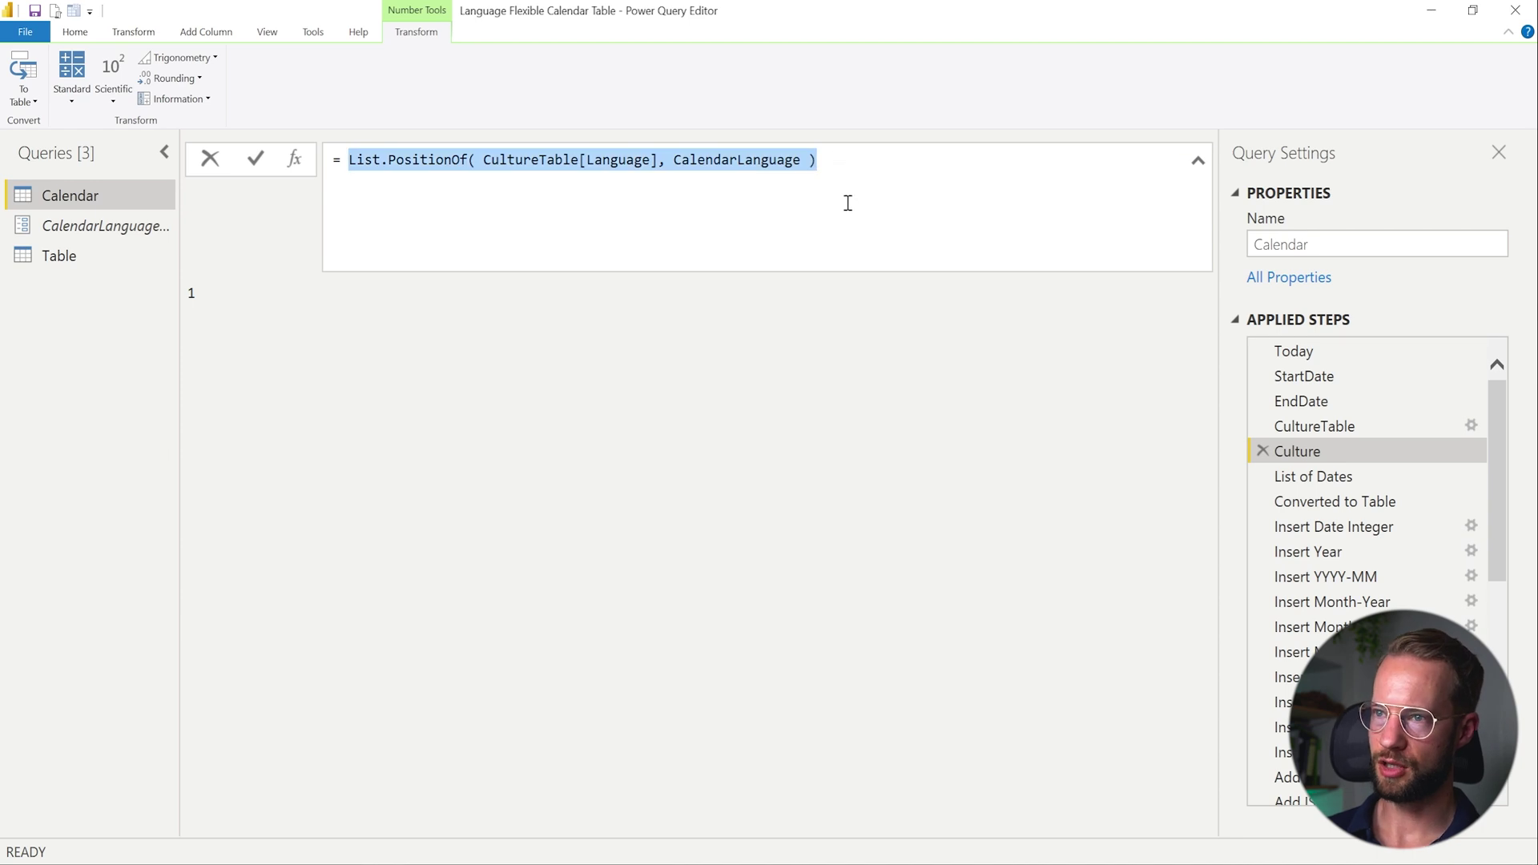
key("BackSpace")
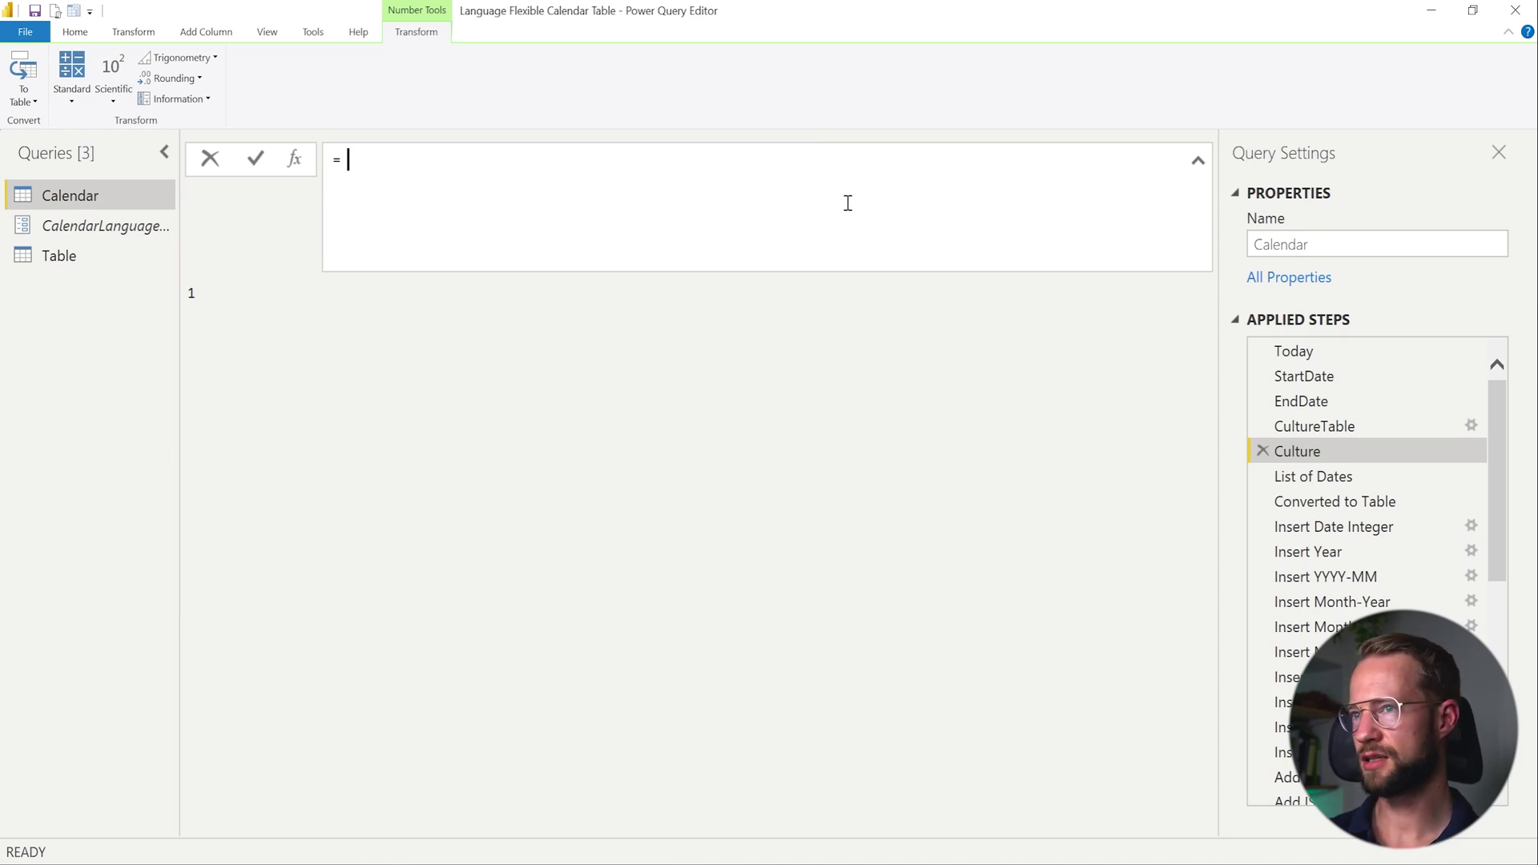
type("CultureTable")
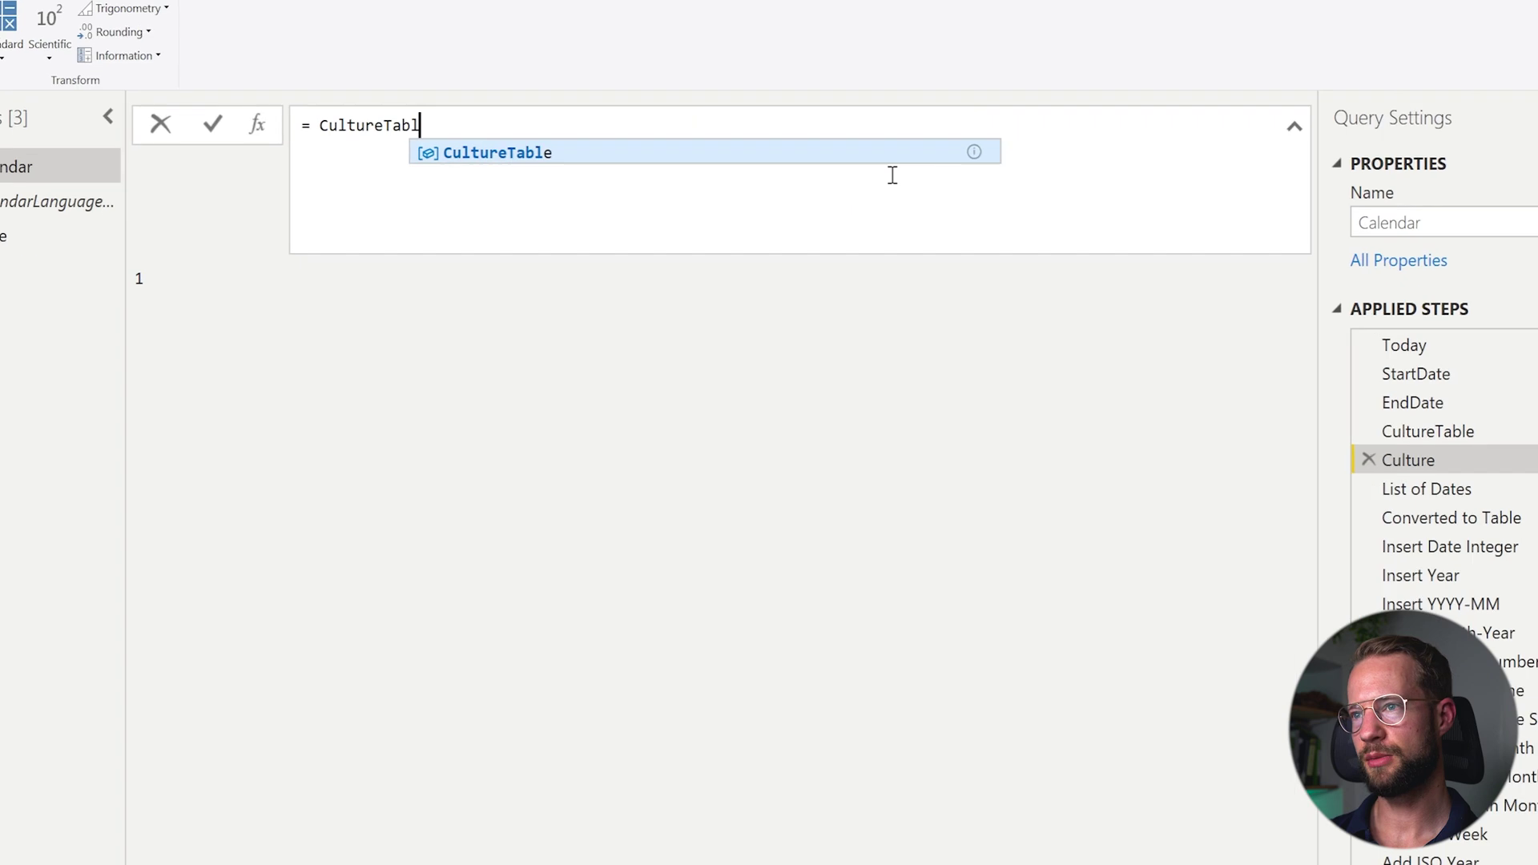
type("[CultureC")
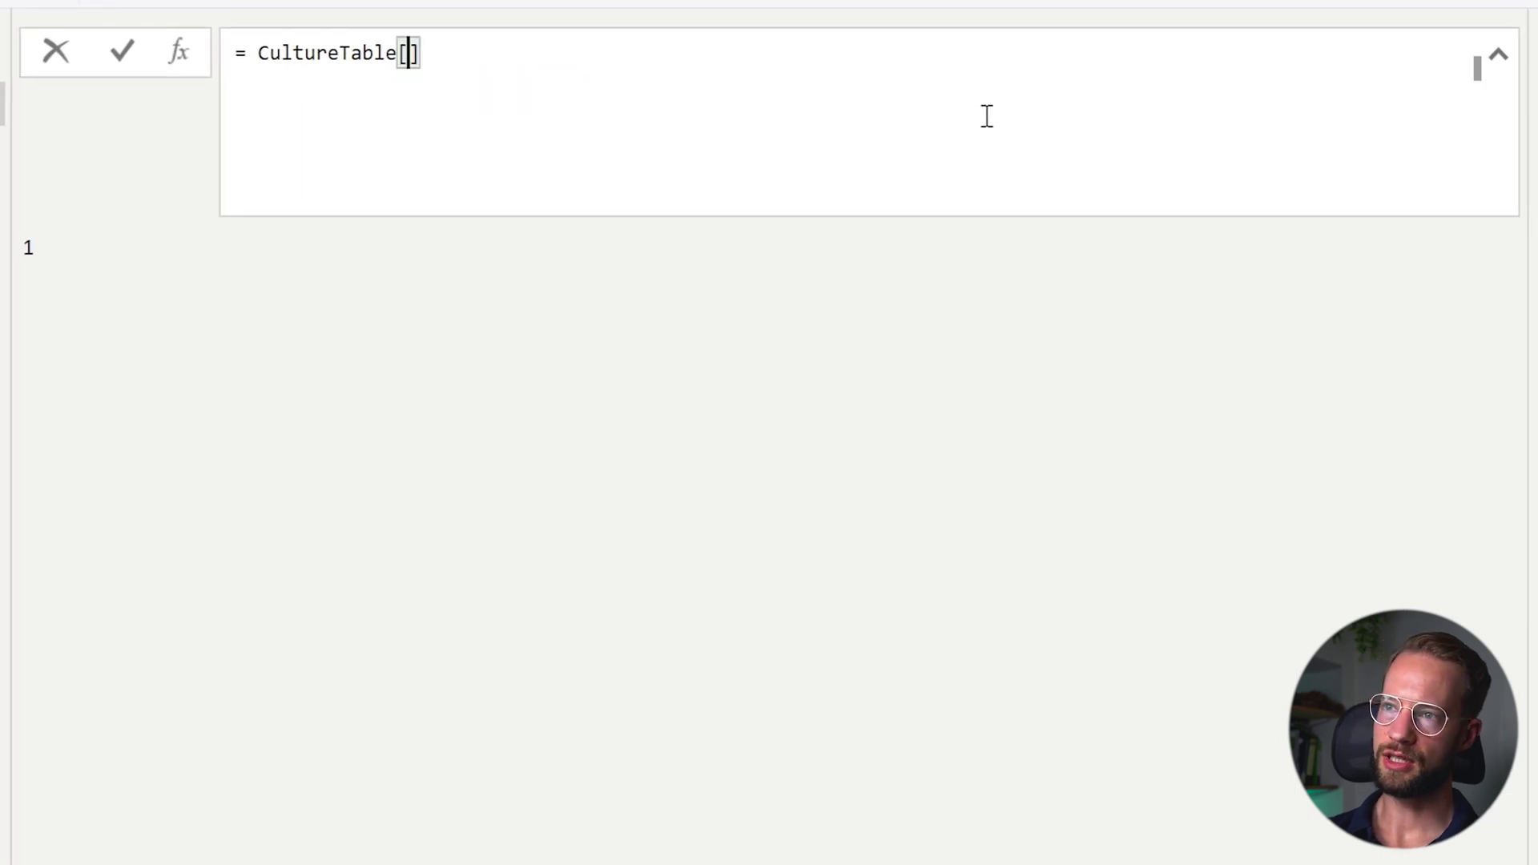
type("ode]")
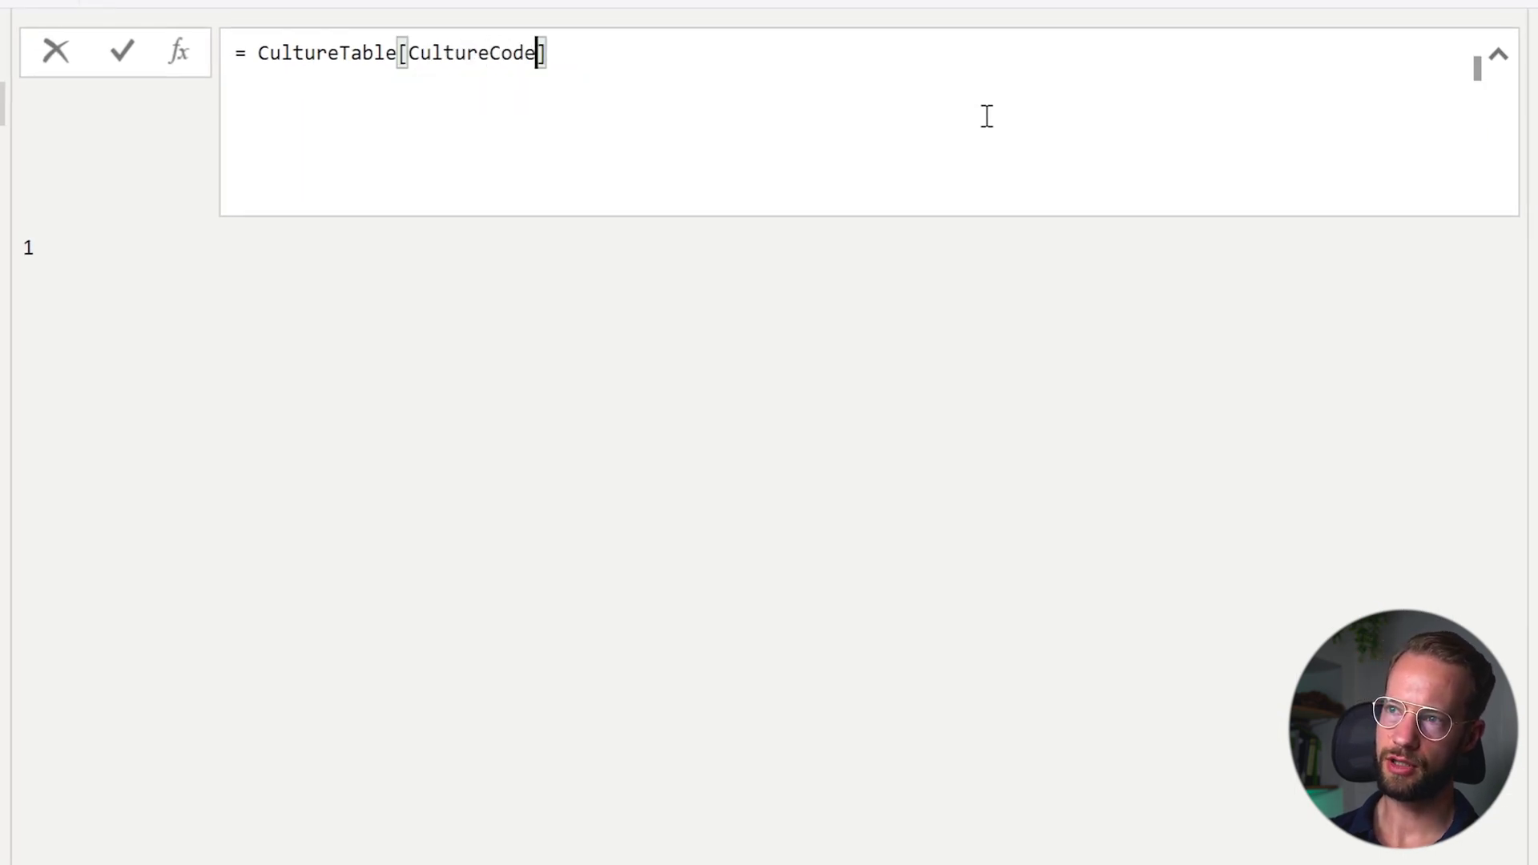
type("{1")
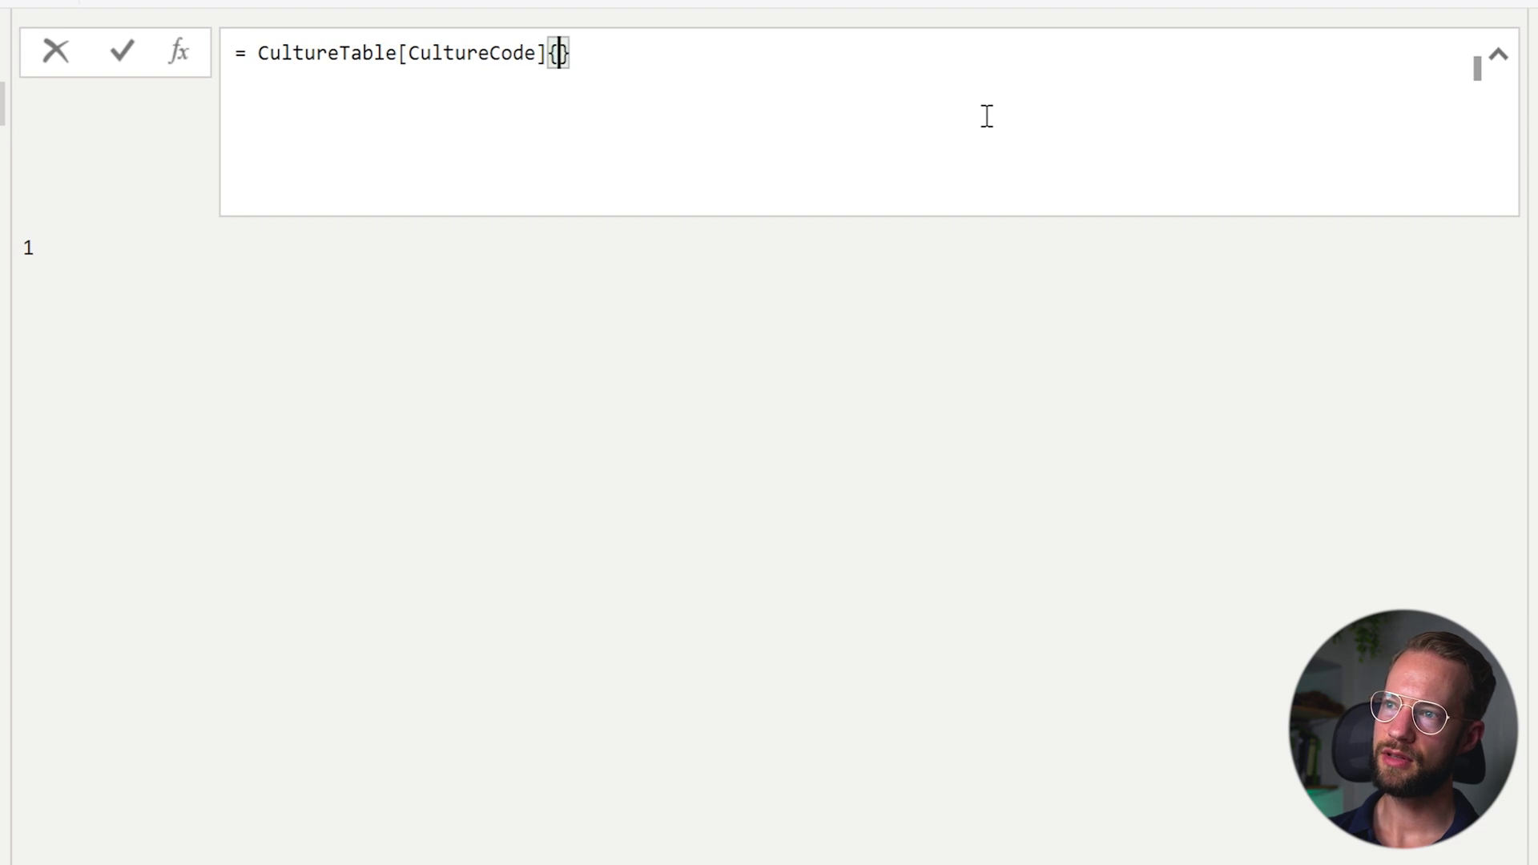
key("Return")
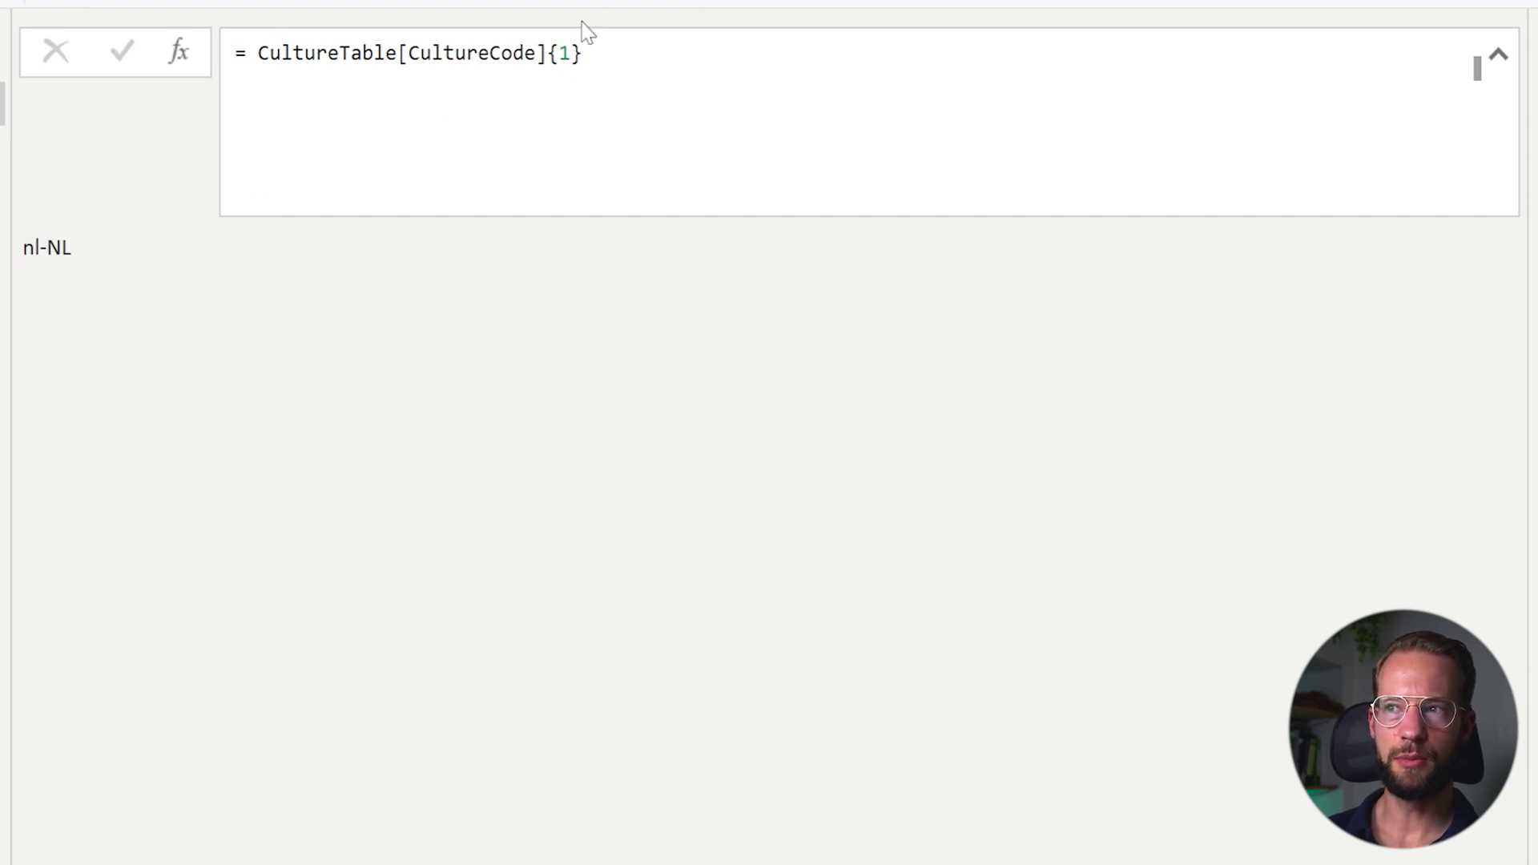
Step: Replace index 1 with the List.PositionOf lookup so Culture returns nl-NL dynamically
left_click(566, 57)
key("Escape")
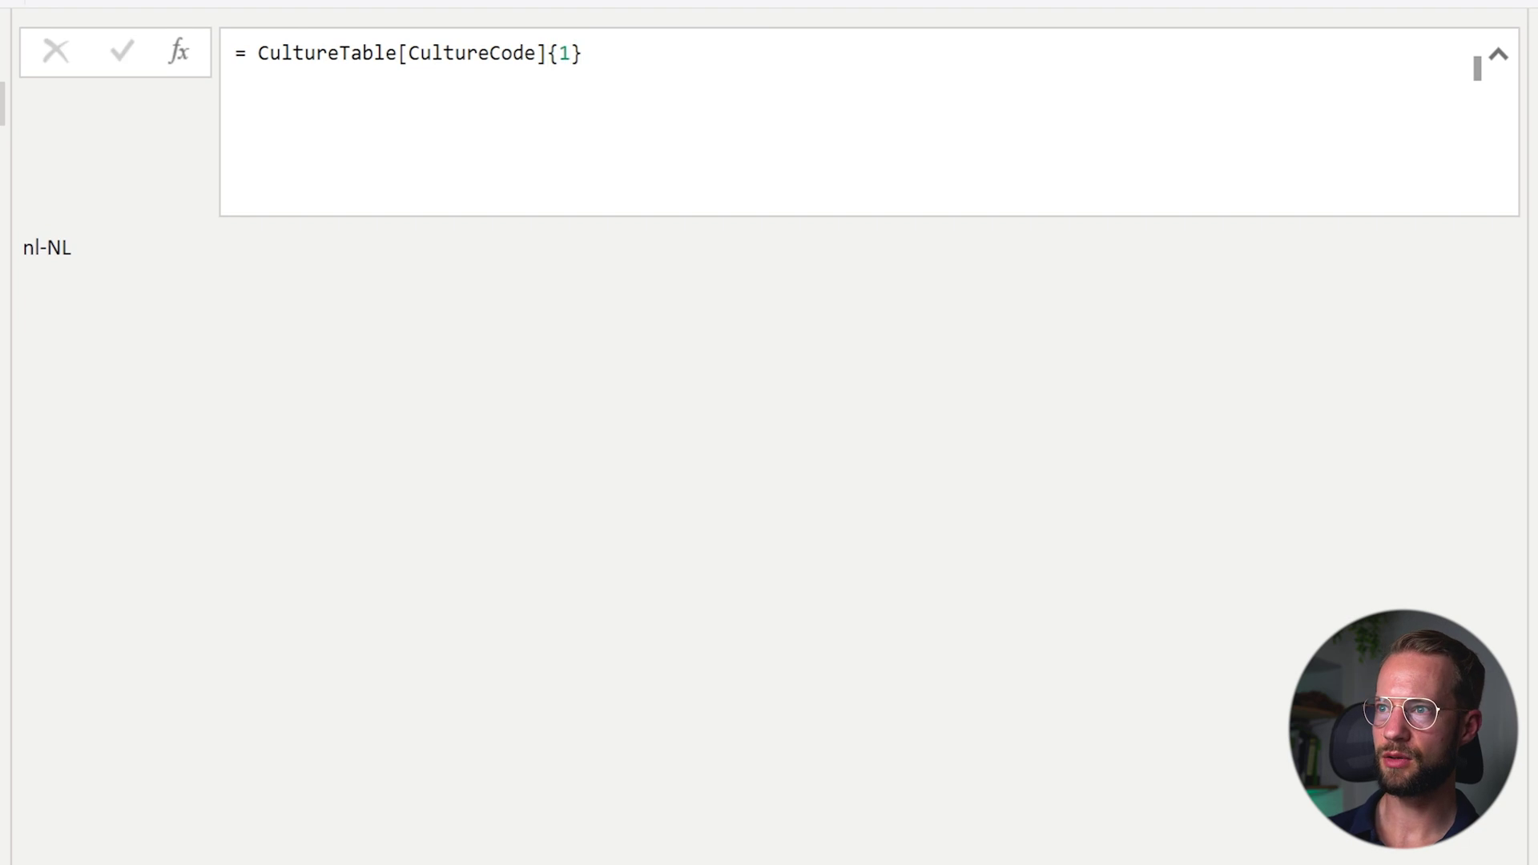
left_click(583, 52)
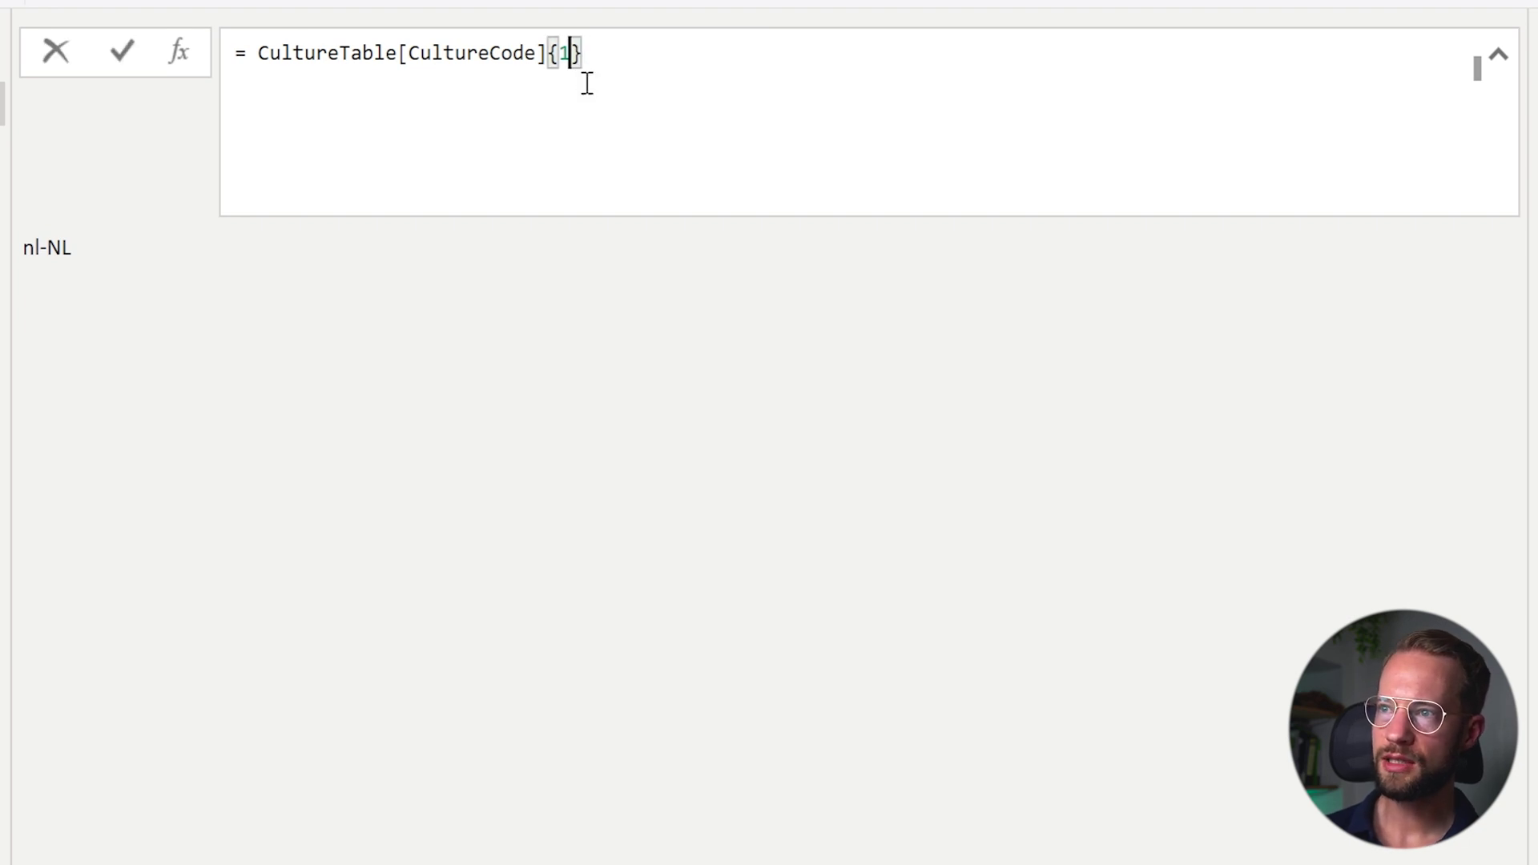
key("BackSpace")
type("List.PositionOf( CultureTable[Language], CalendarLanguage )")
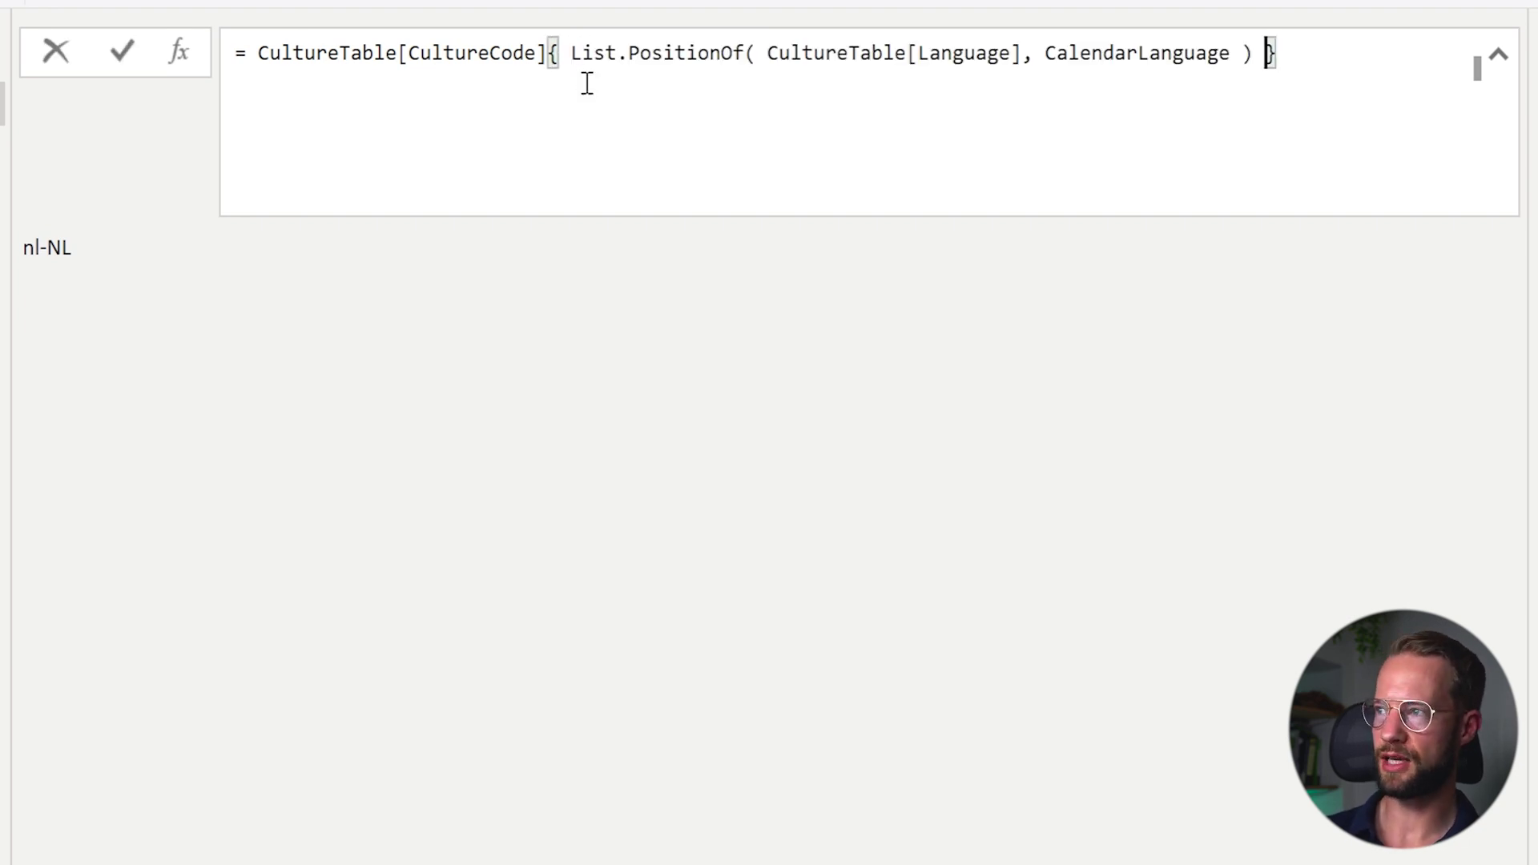
key("Return")
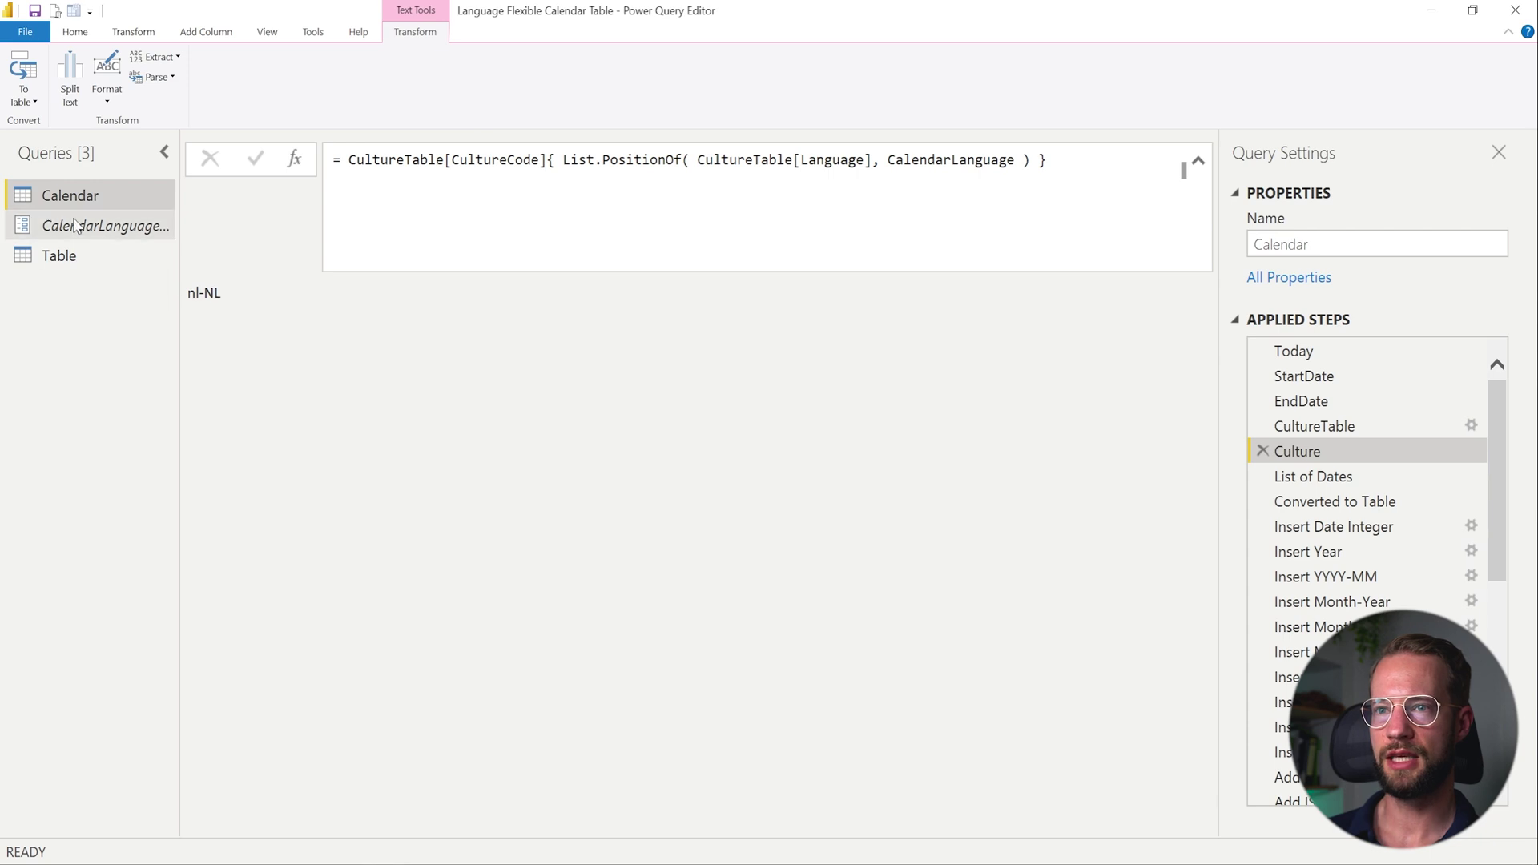
Step: Set the CalendarLanguage parameter's current value to English
left_click(105, 225)
left_click(570, 194)
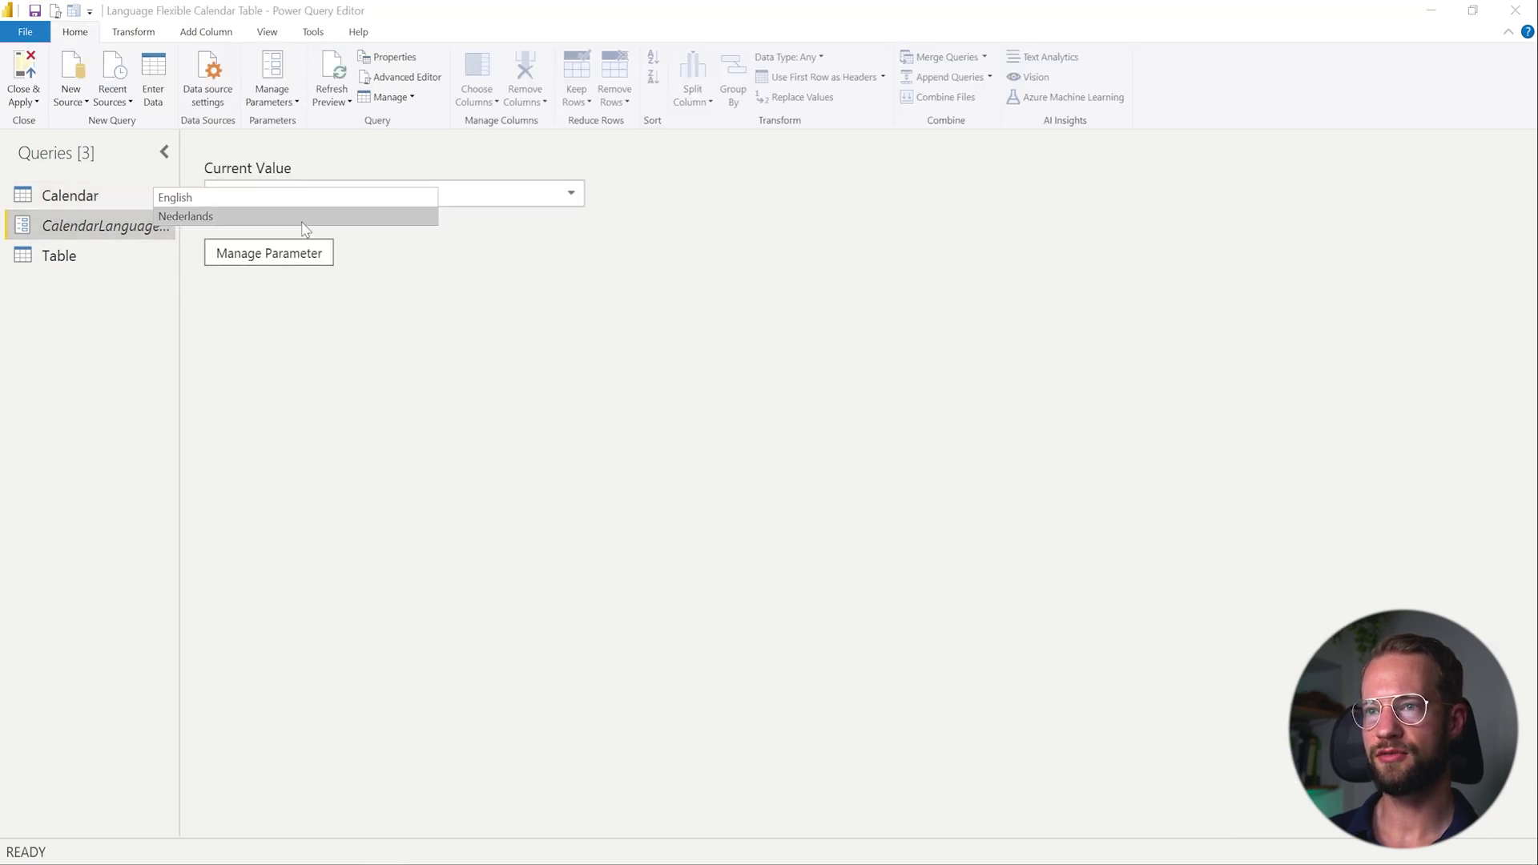
left_click(300, 199)
Step: Confirm the Calendar query's Culture step now returns en-EN, then view the CultureTable step
left_click(105, 205)
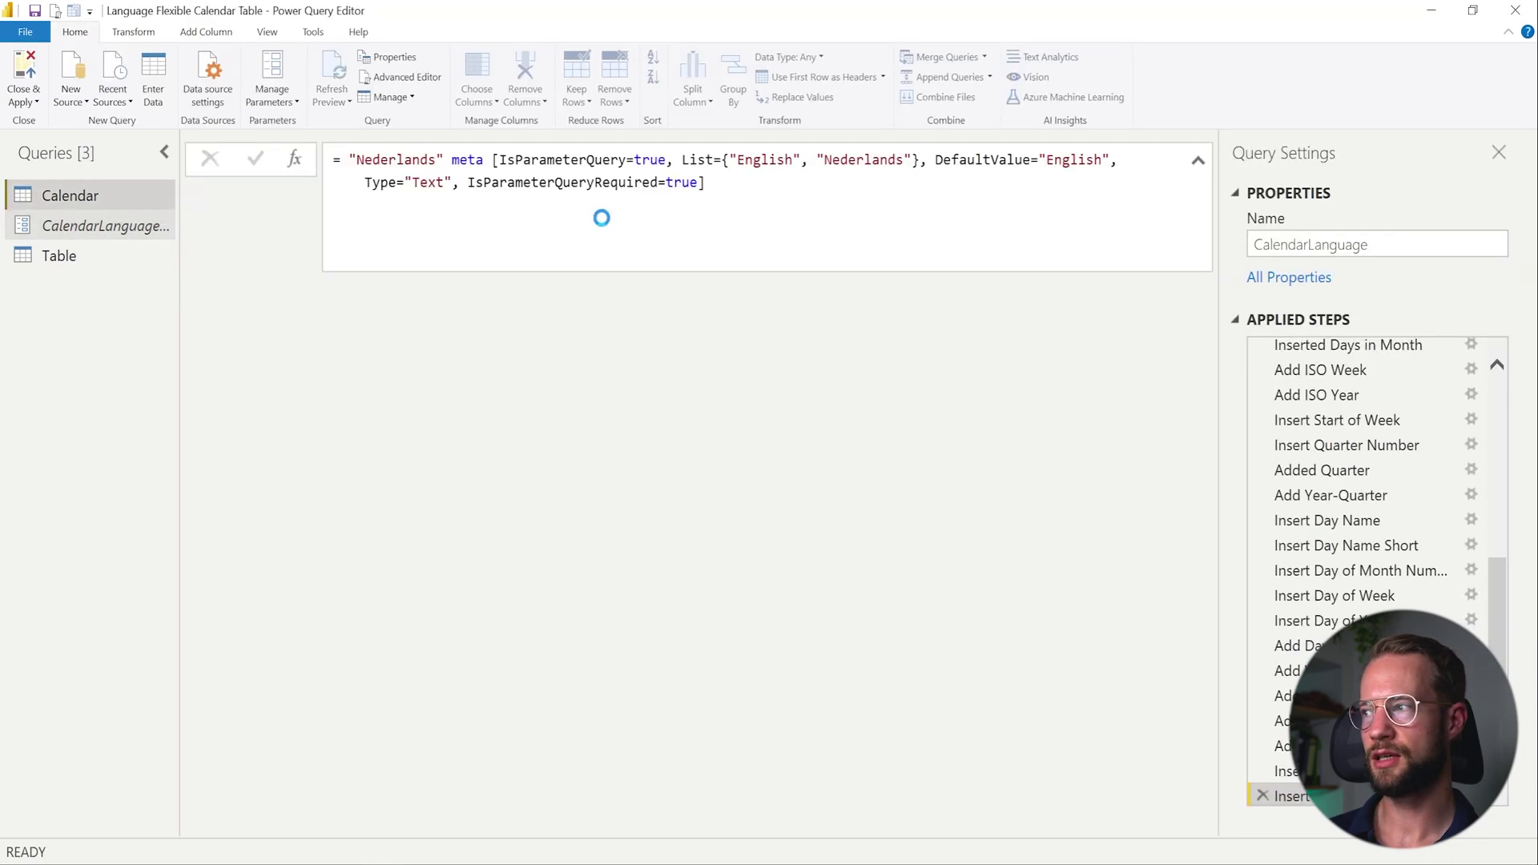
scroll(1361, 481, "up", 5)
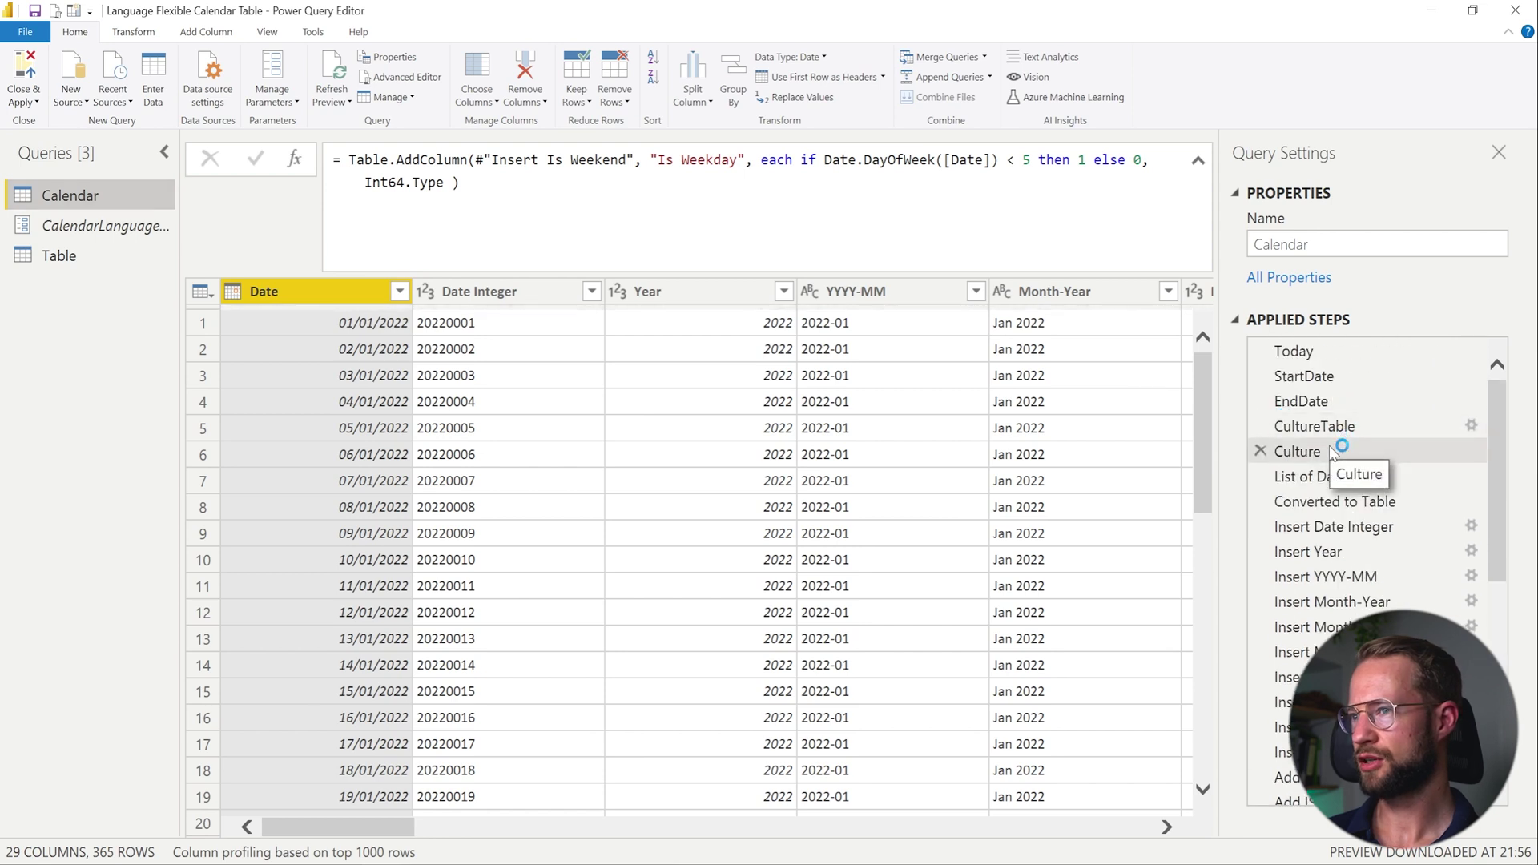
left_click(1330, 453)
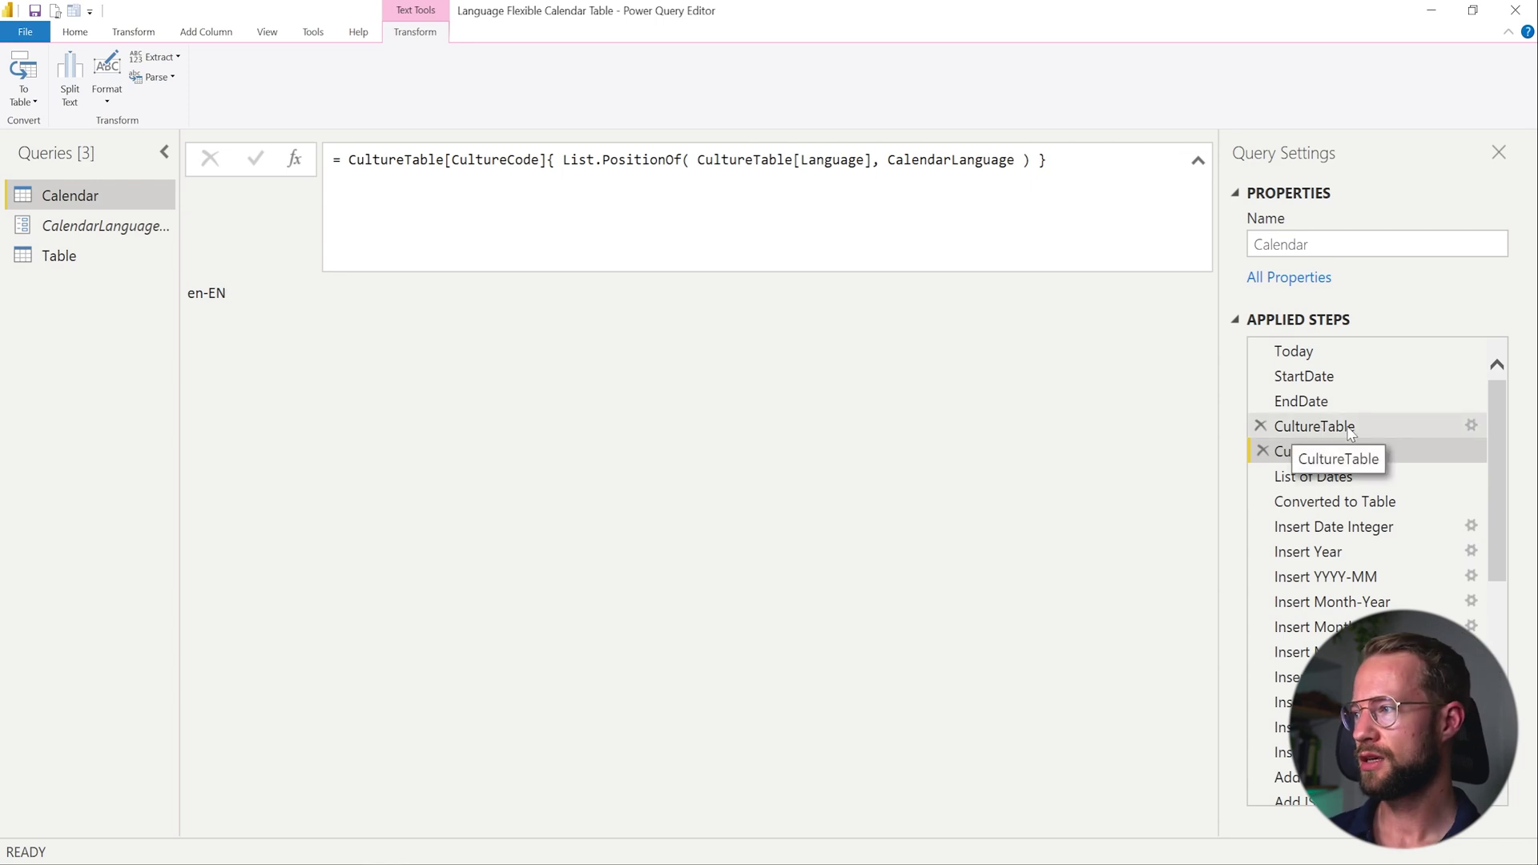
left_click(1306, 426)
Step: In CultureTable's Create Table editor, add a Spanish row with culture code 'es'
left_click(1471, 426)
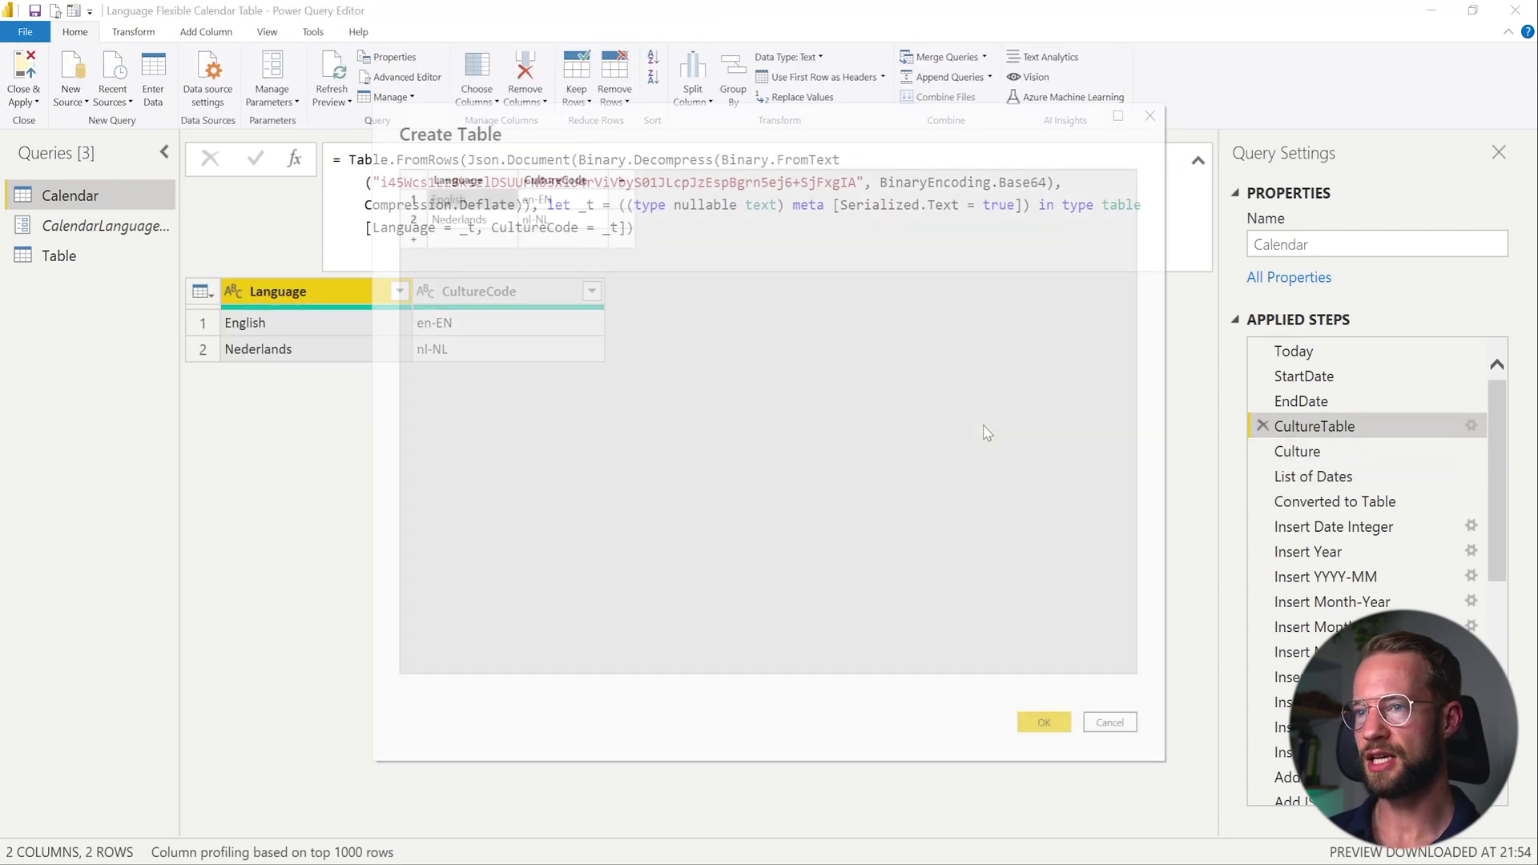
left_click(465, 239)
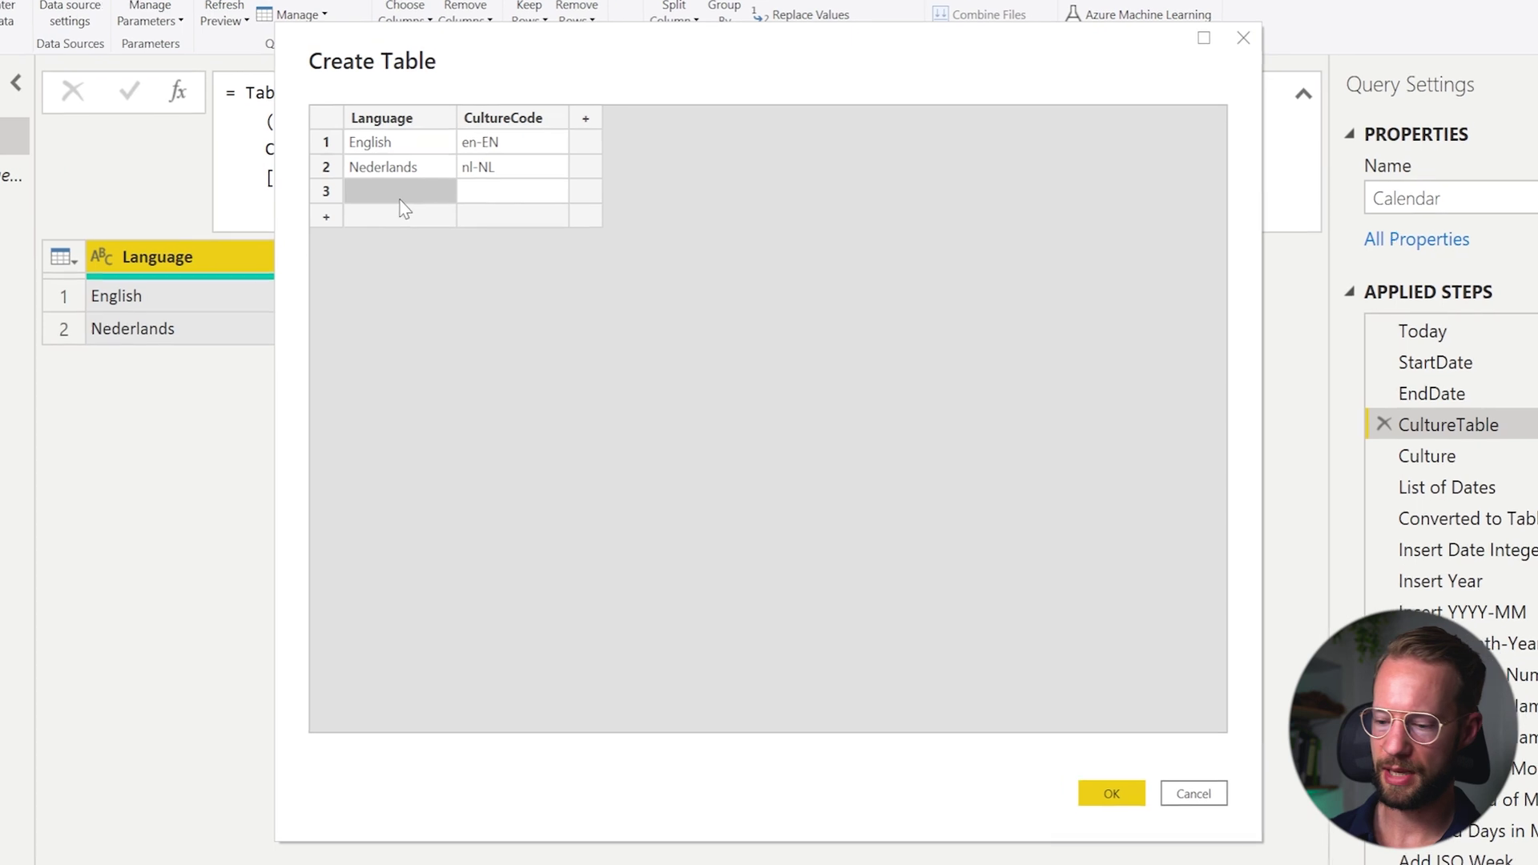
type("Spanish")
left_click(395, 209)
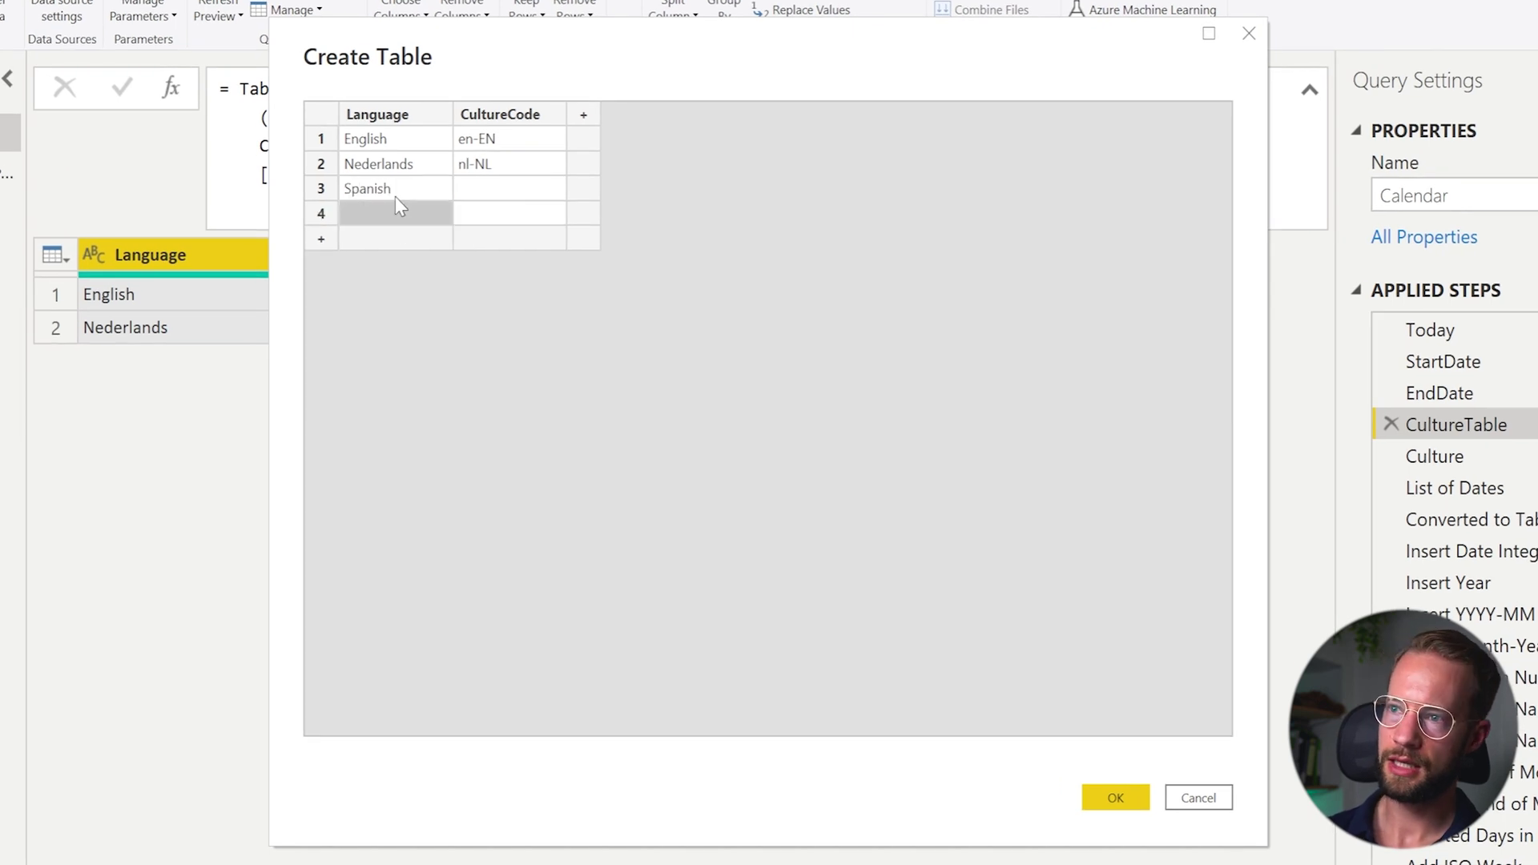
right_click(320, 217)
left_click(376, 325)
left_click(497, 192)
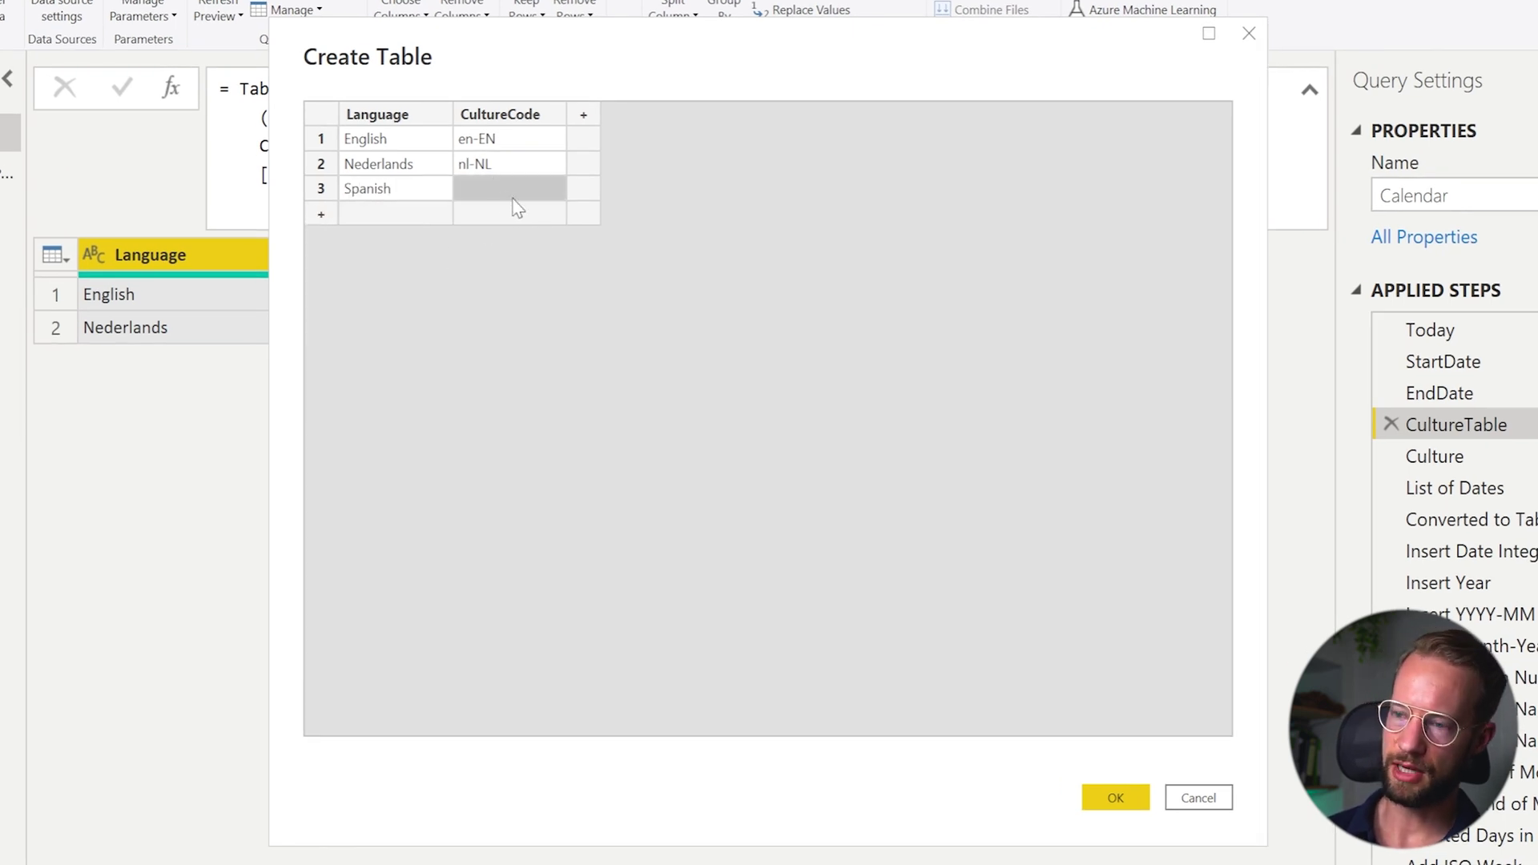
type("es-ES")
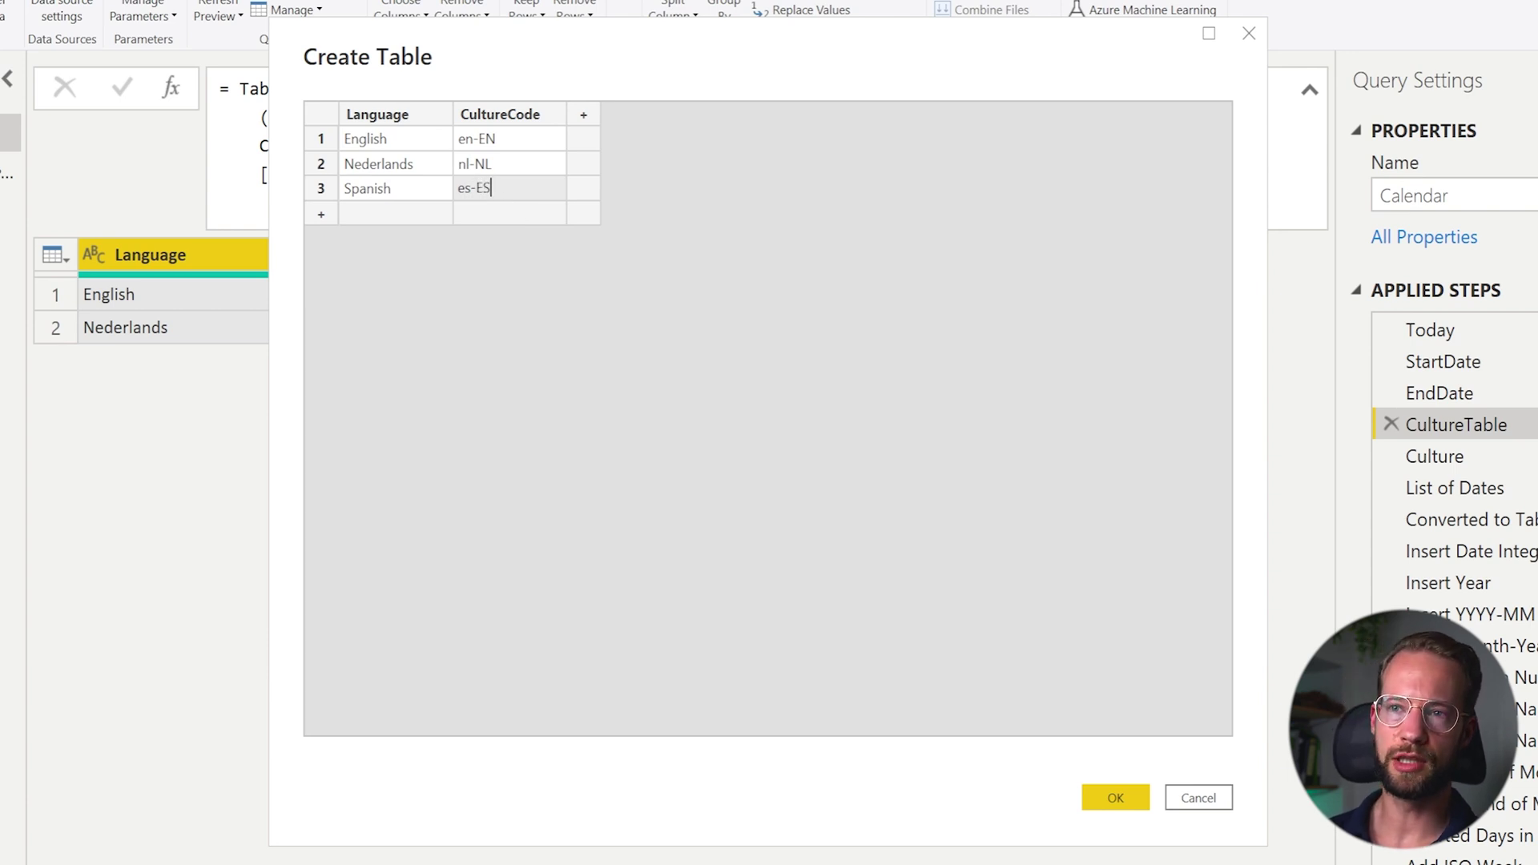
Step: Cancel the Create Table editor and discard the edits, keeping only English and Nederlands
left_click(1197, 798)
left_click(883, 480)
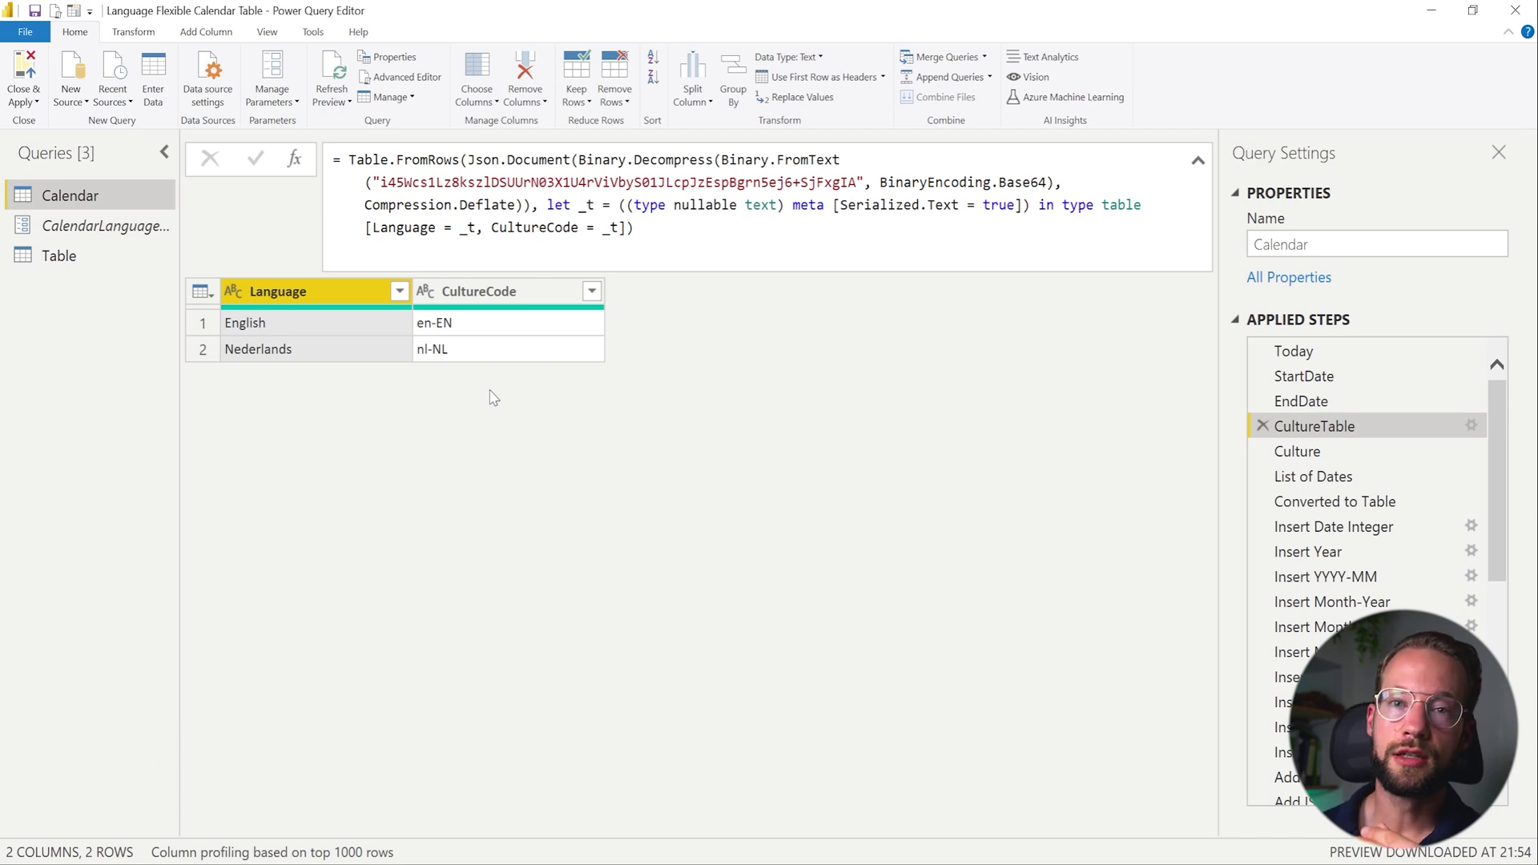
scroll(1258, 649, "down", 10)
Step: Preview the final Insert Is Weekday step and inspect the Year and Month Name Short columns
left_click(1281, 786)
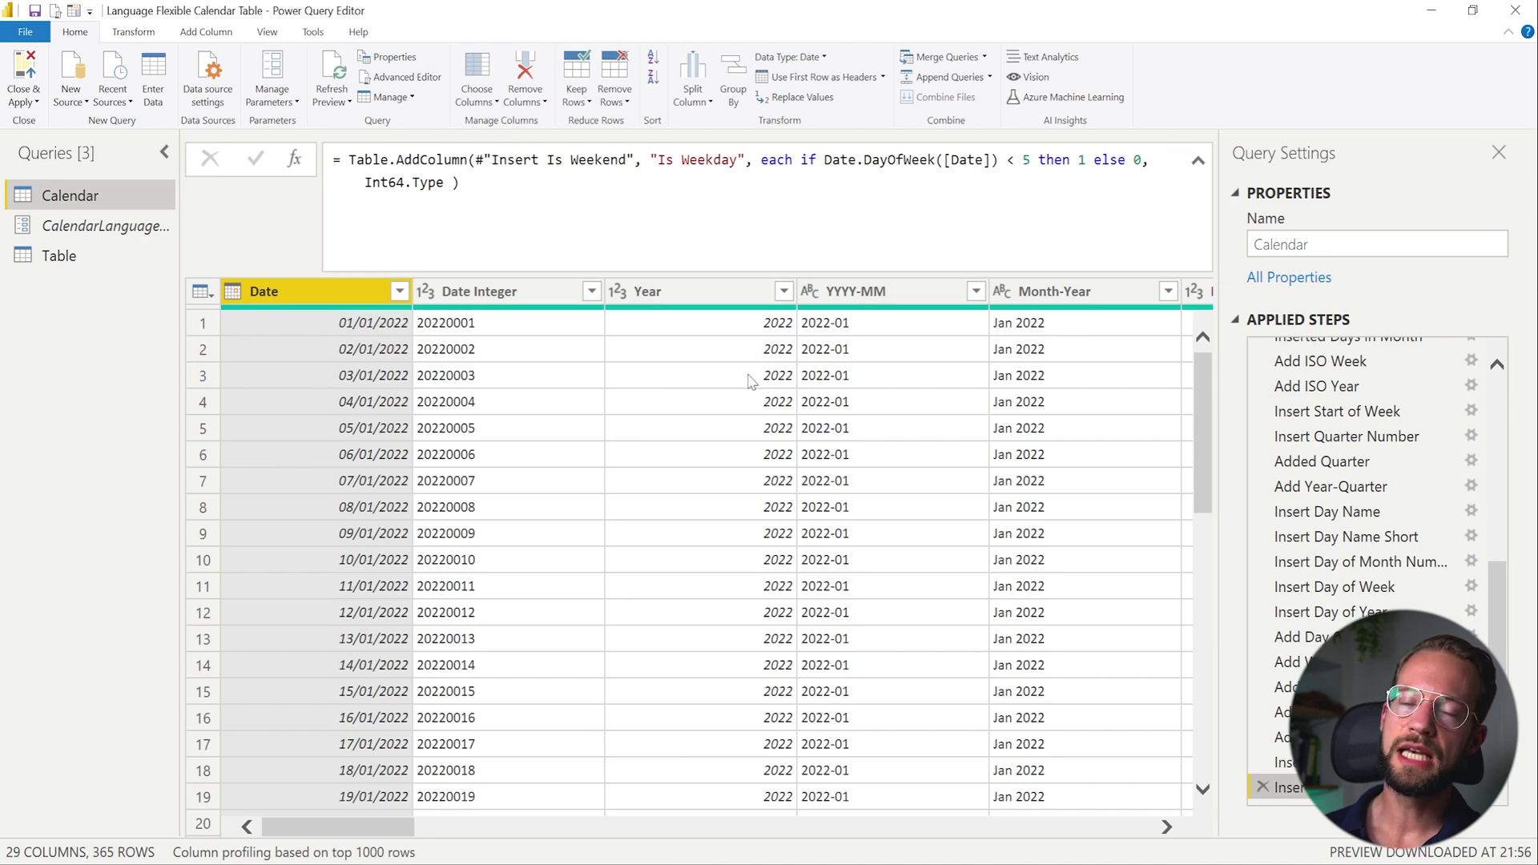
left_click(671, 290)
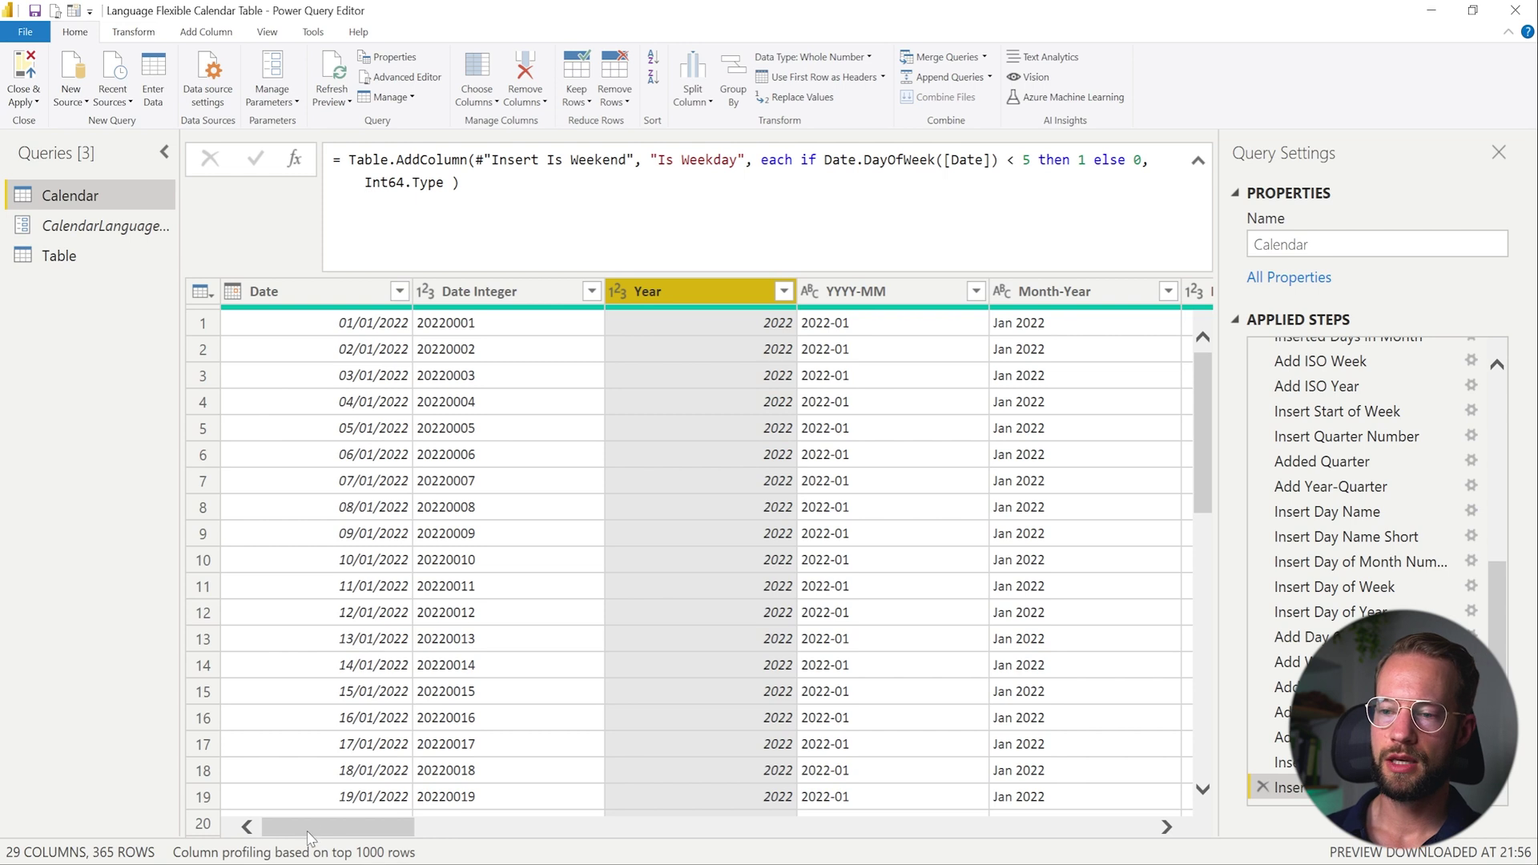
left_click_drag(309, 828, 483, 830)
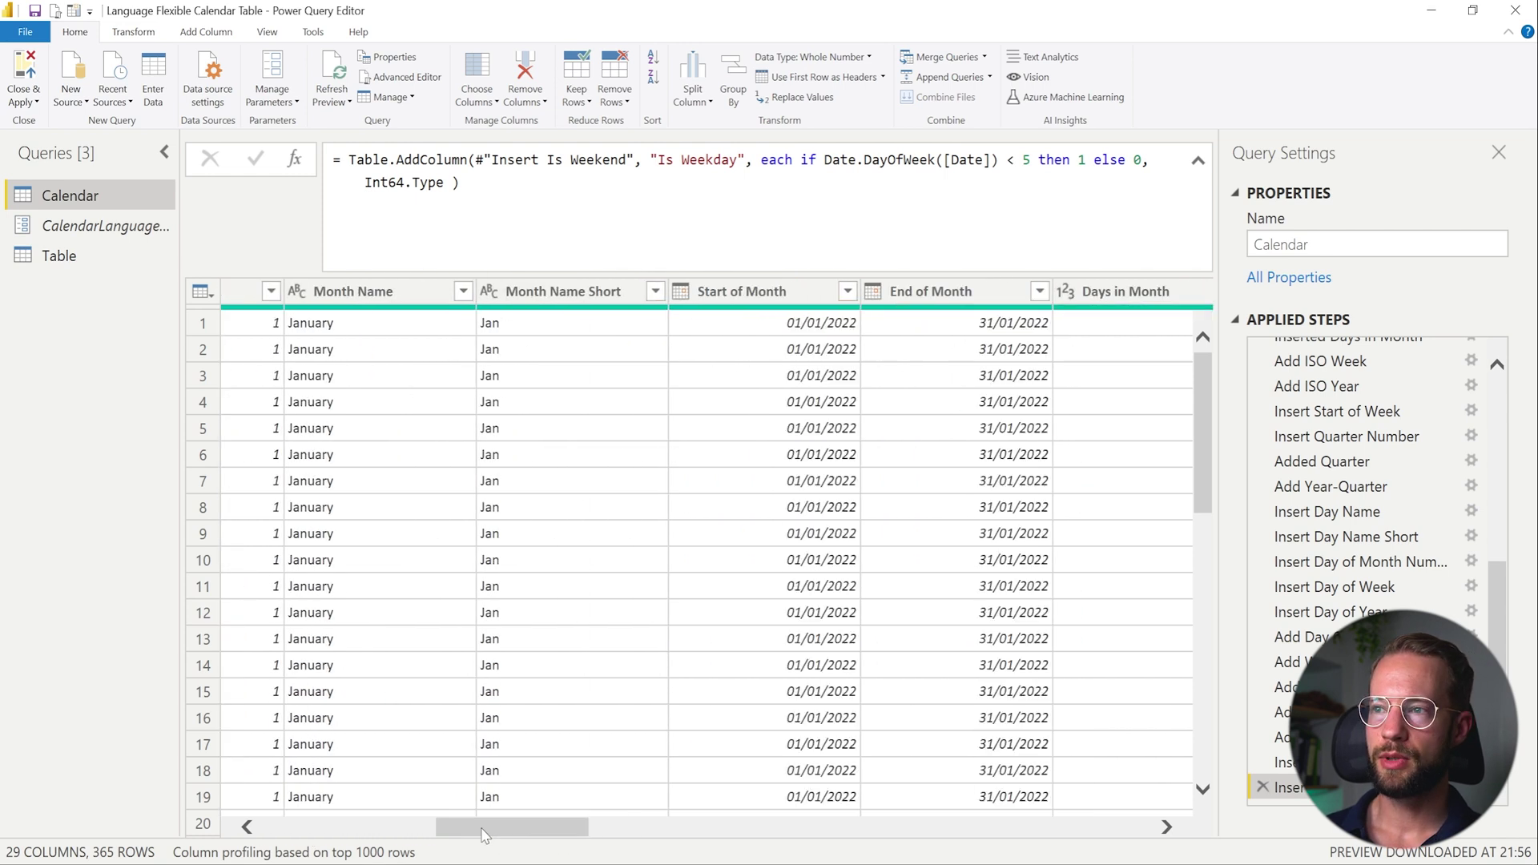
left_click(583, 292)
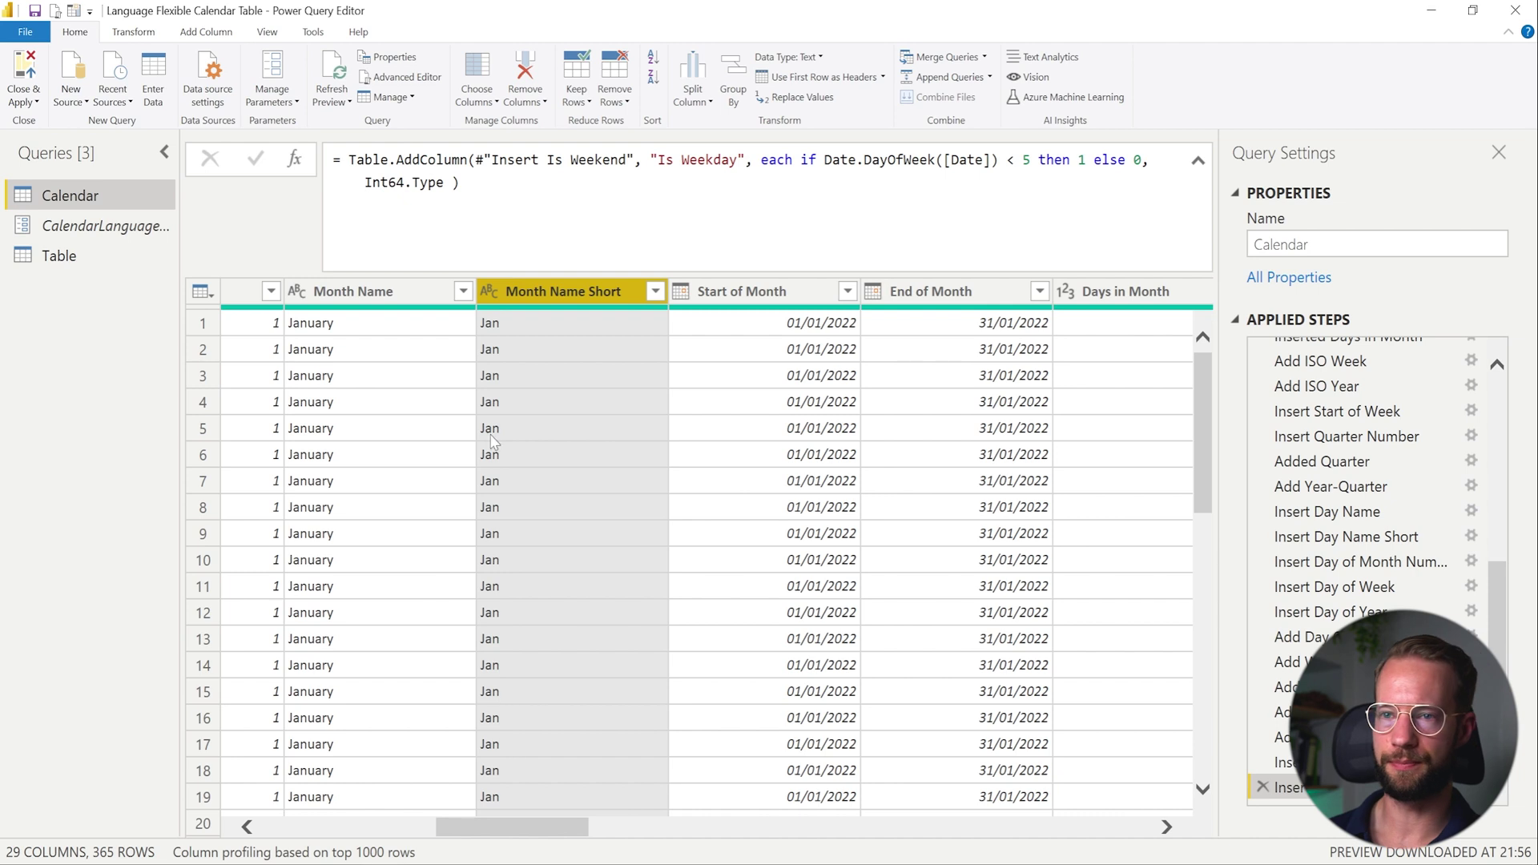
left_click_drag(480, 826, 306, 827)
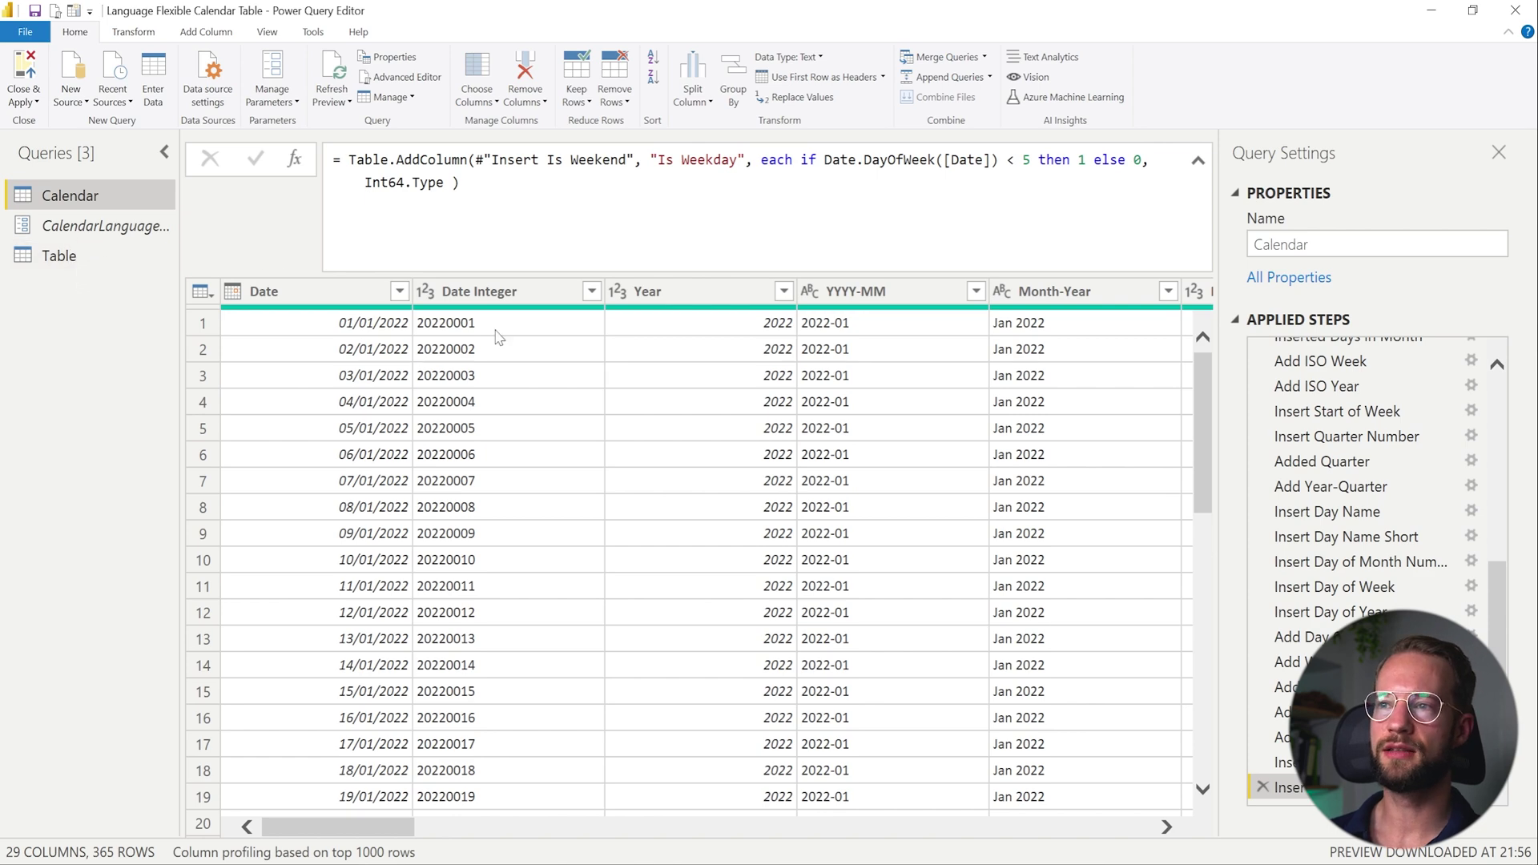
Step: Rename the Calendar columns Year to Jaar and YYYY-MM to JJJJ-MM
double_click(681, 292)
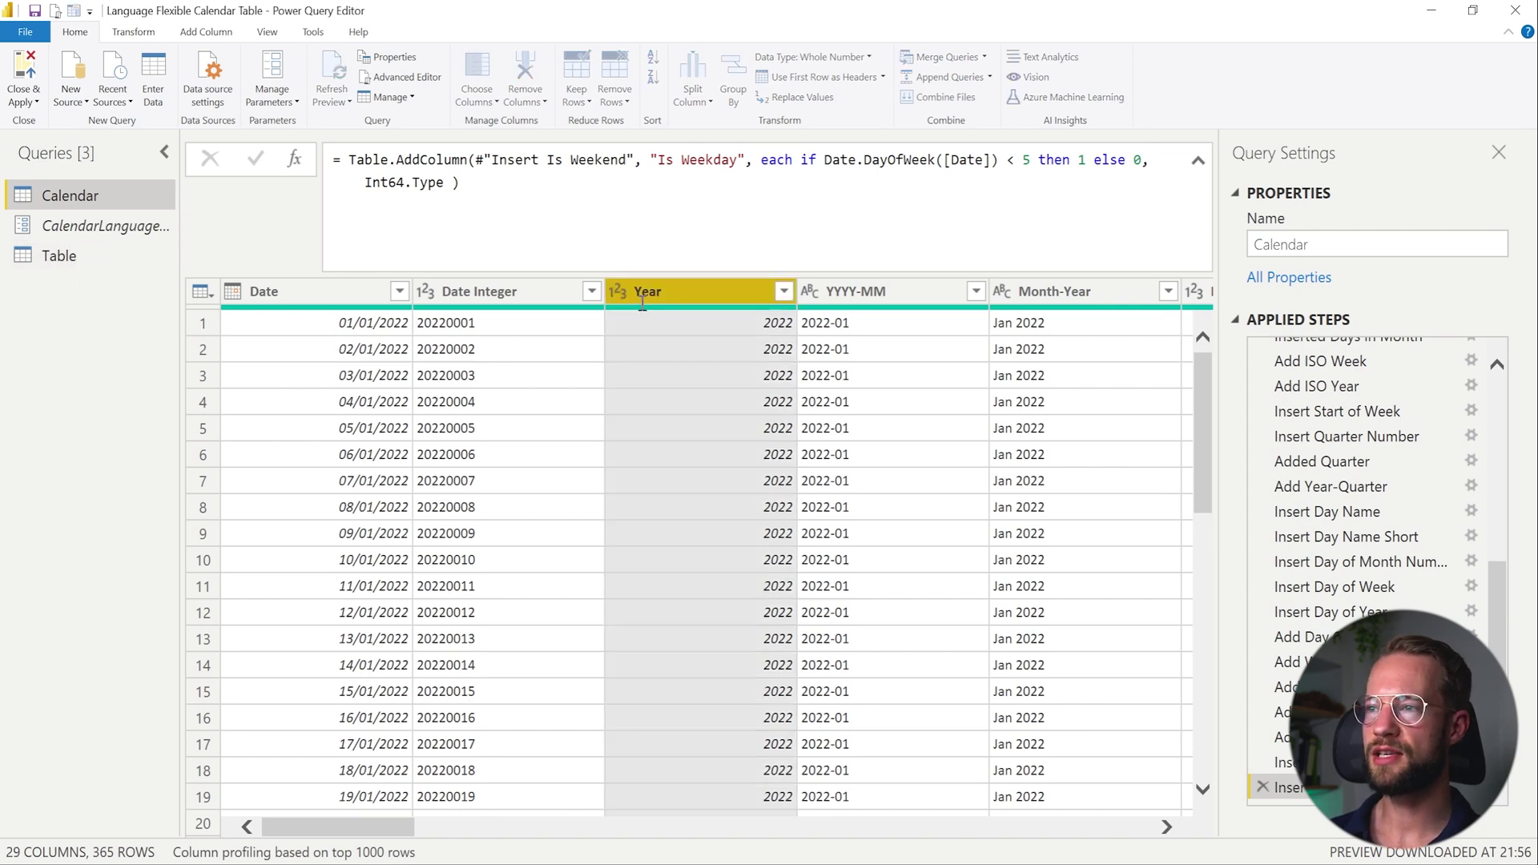
type("Jaar")
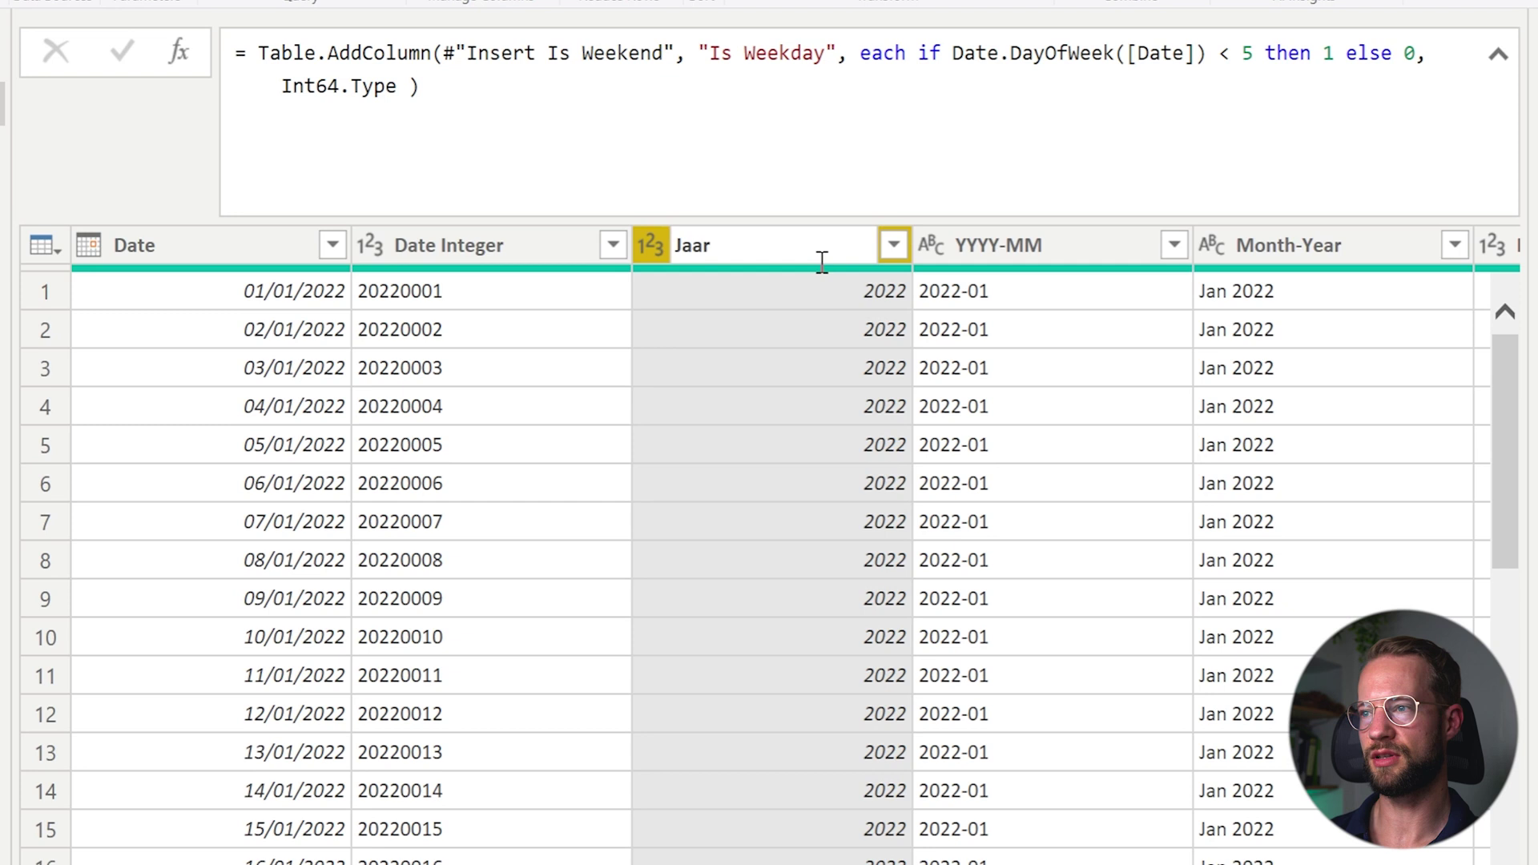
key("Return")
left_click(1002, 247)
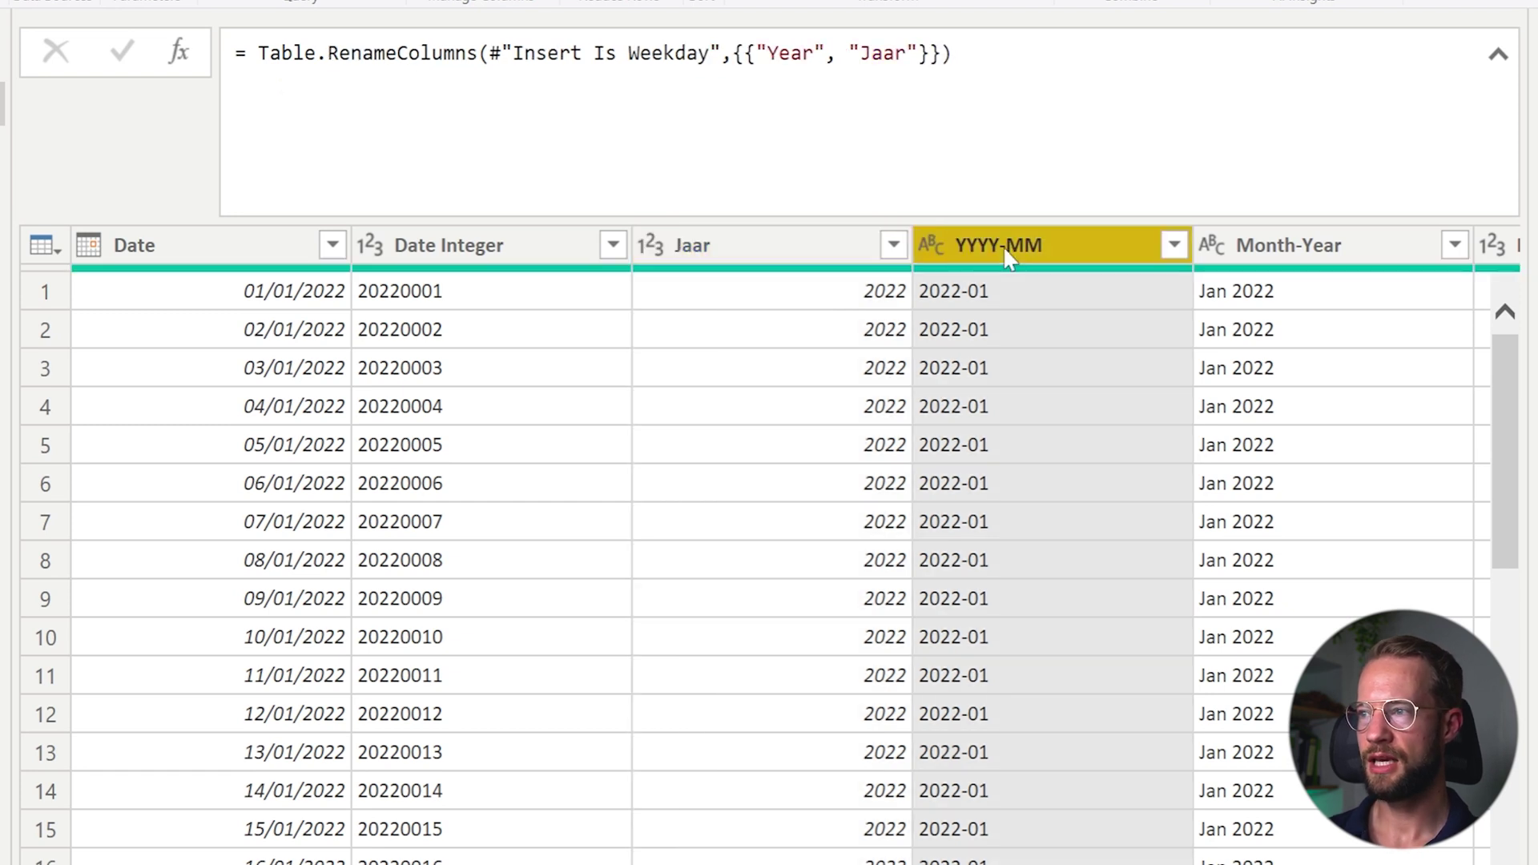
double_click(1003, 246)
type("JJJJ")
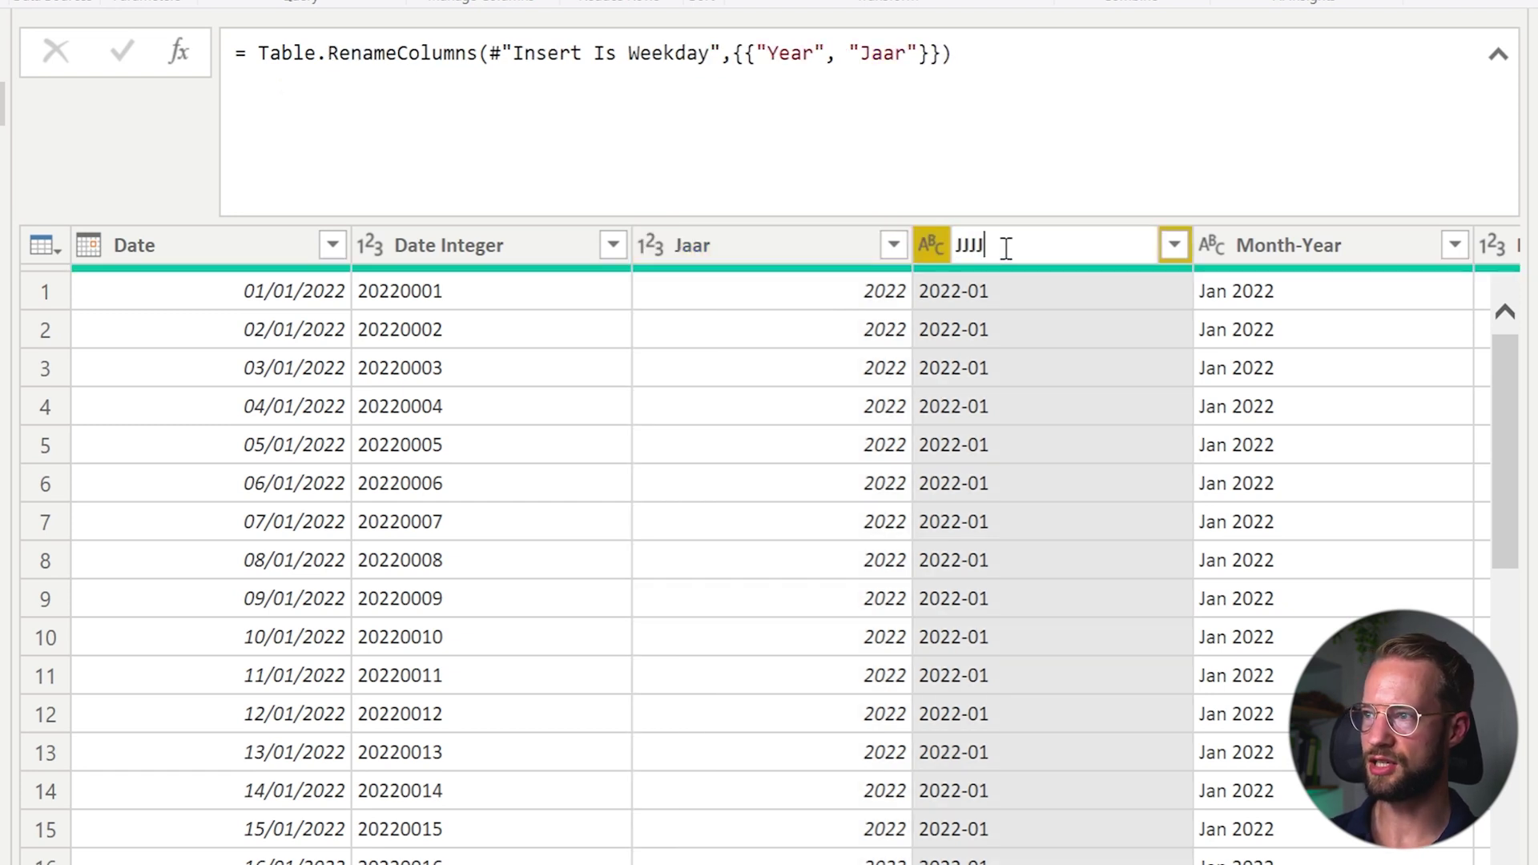
type("-MM")
key("Return")
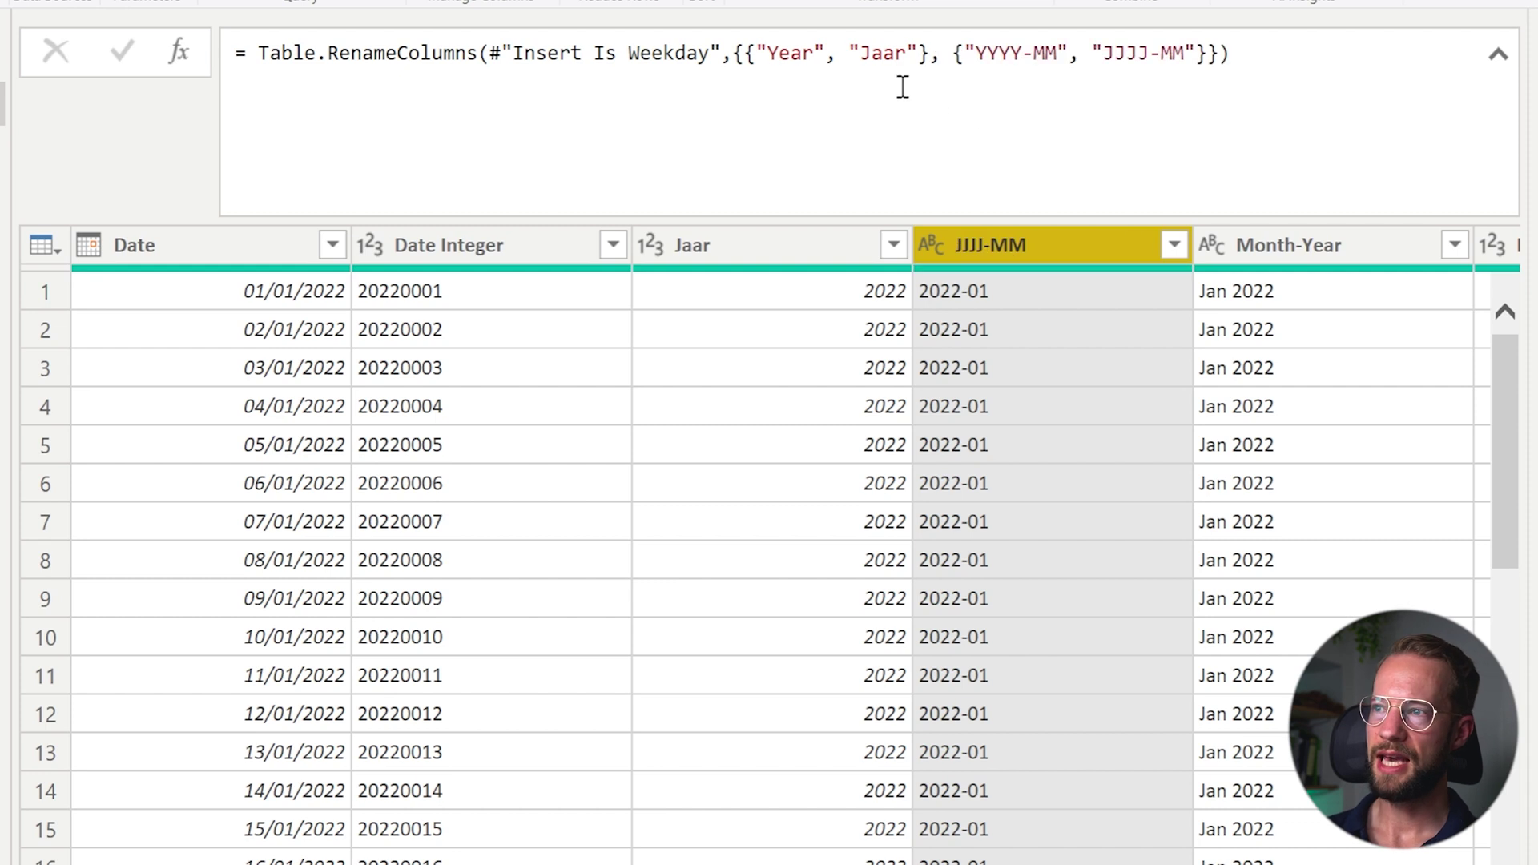
left_click_drag(743, 55, 1217, 63)
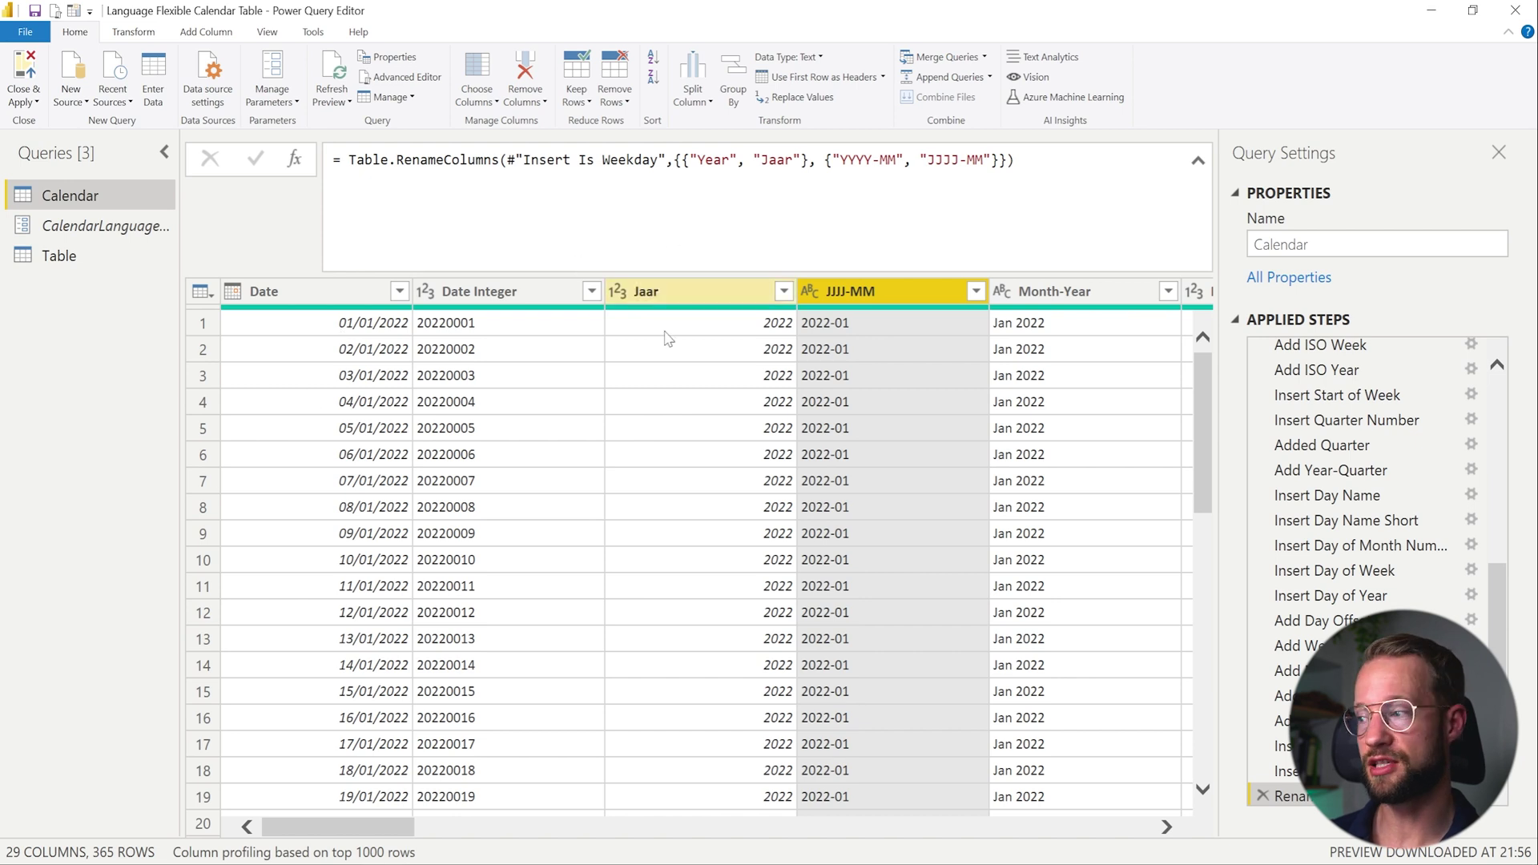
Step: Copy the English–Nederlands translation table from Excel's TranslationTable sheet
scroll(1345, 583, "down", 1)
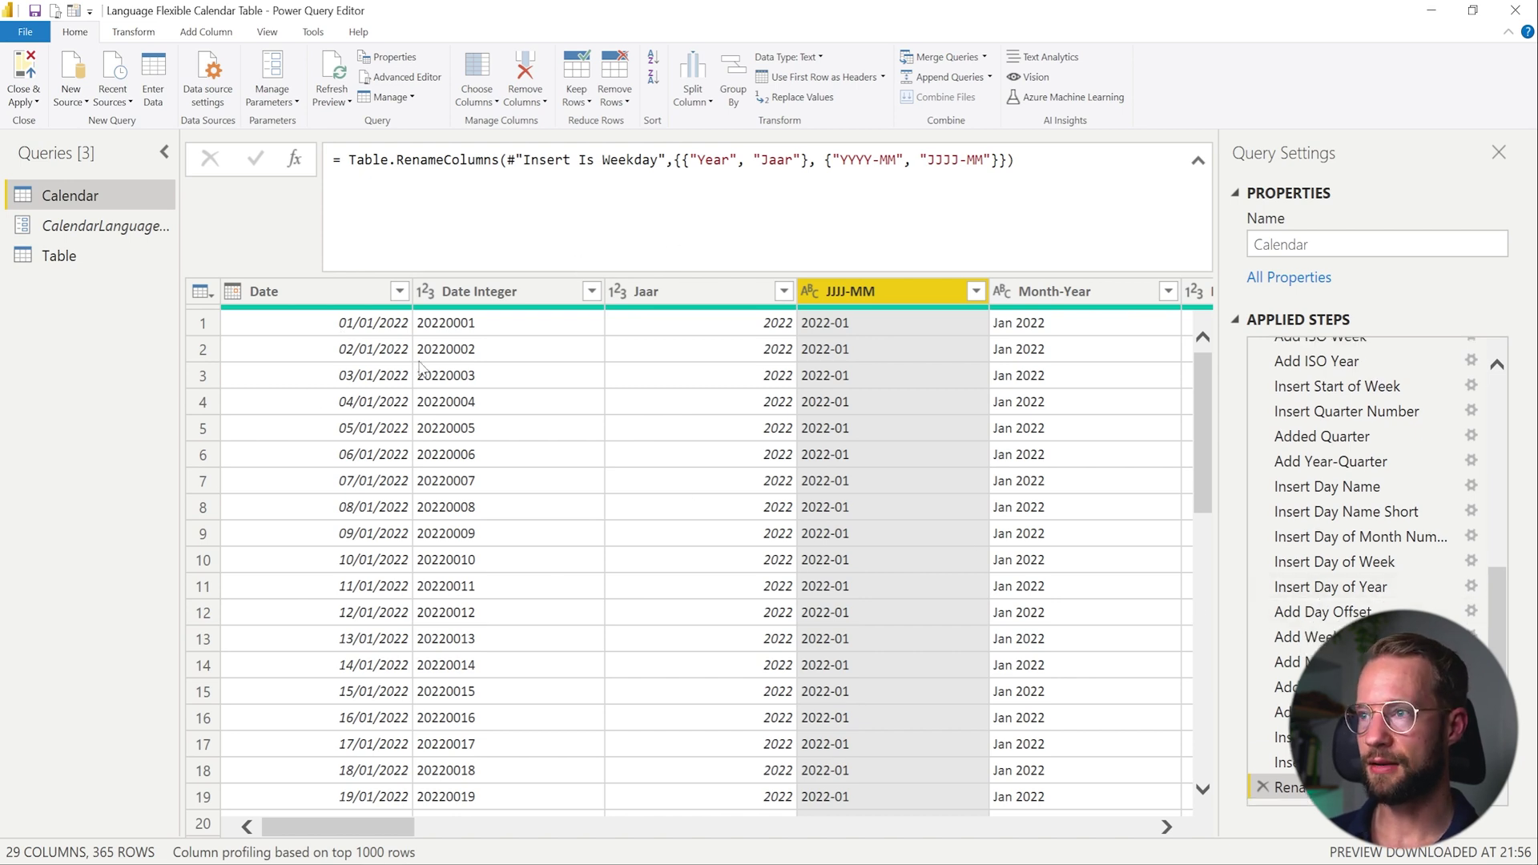
key("alt+Tab")
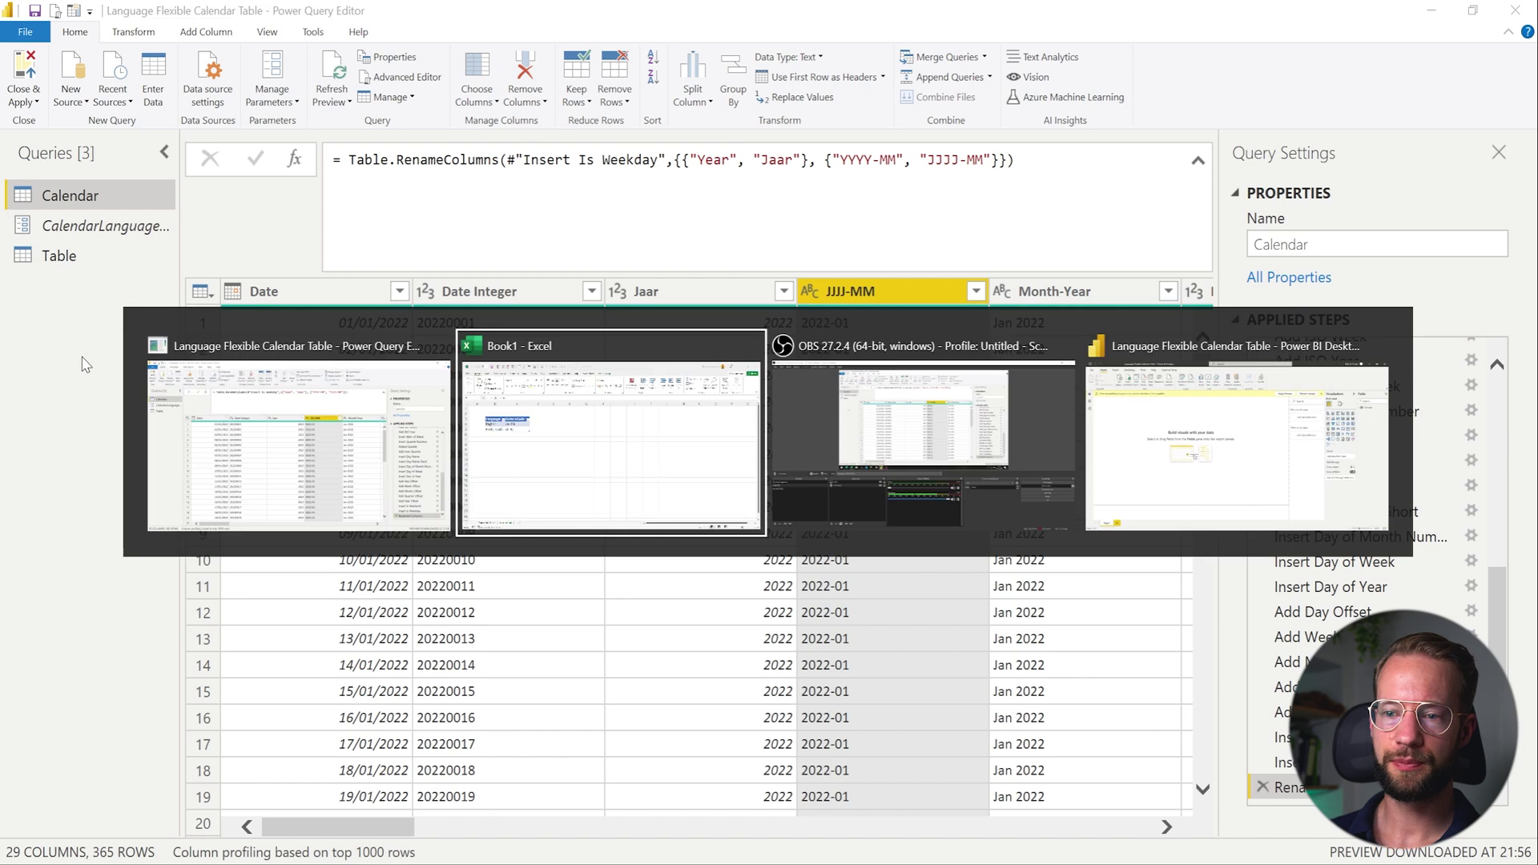
left_click(125, 833)
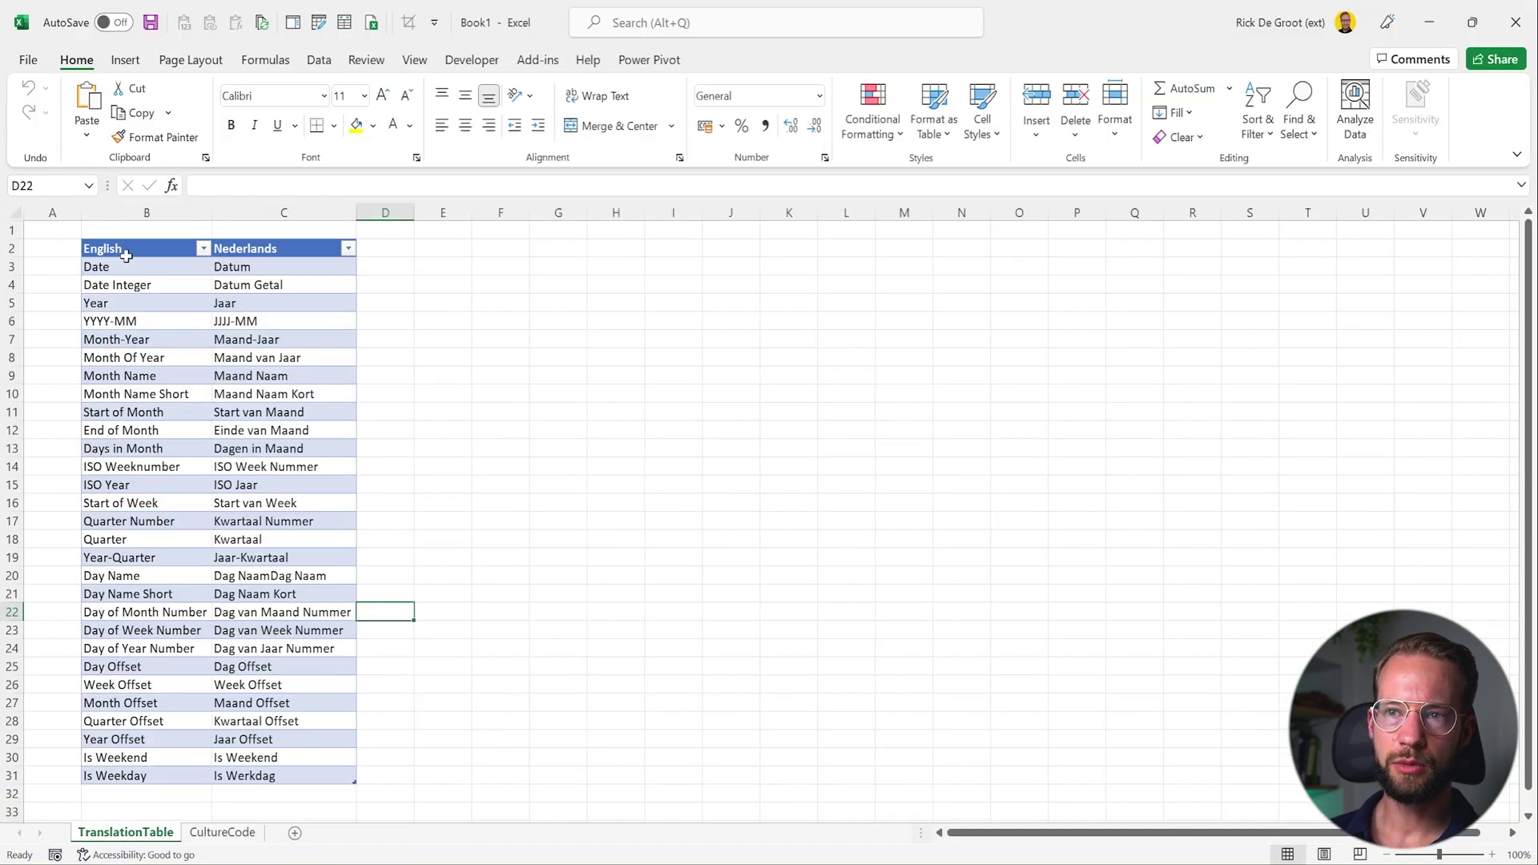
left_click_drag(125, 255, 275, 783)
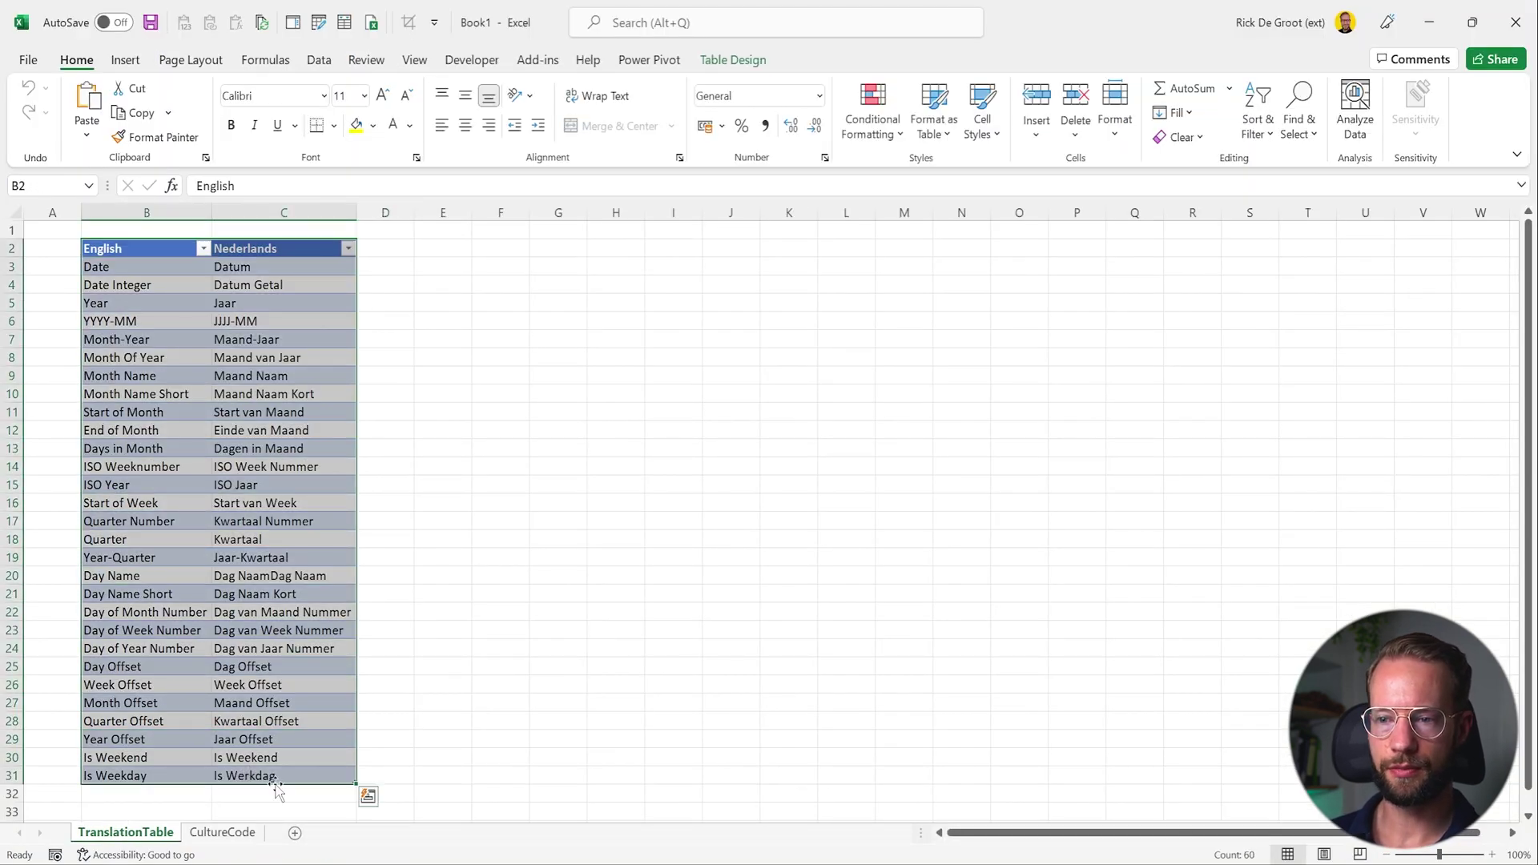
key("ctrl+c")
key("alt+Tab")
key("ctrl+v")
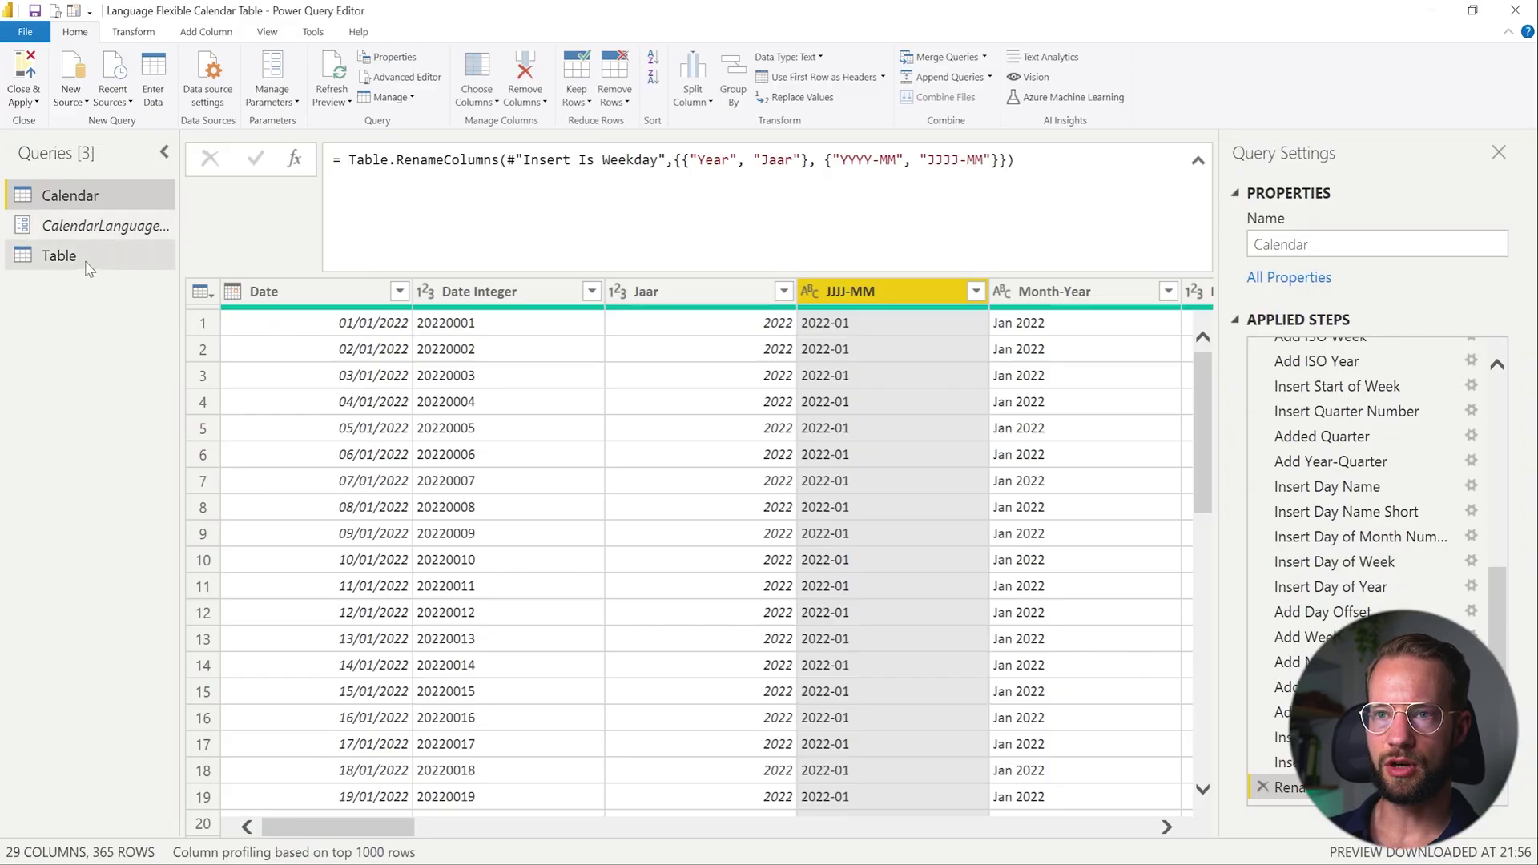
Step: Paste the translation table into the Table query's Source data, replacing the old data
left_click(86, 263)
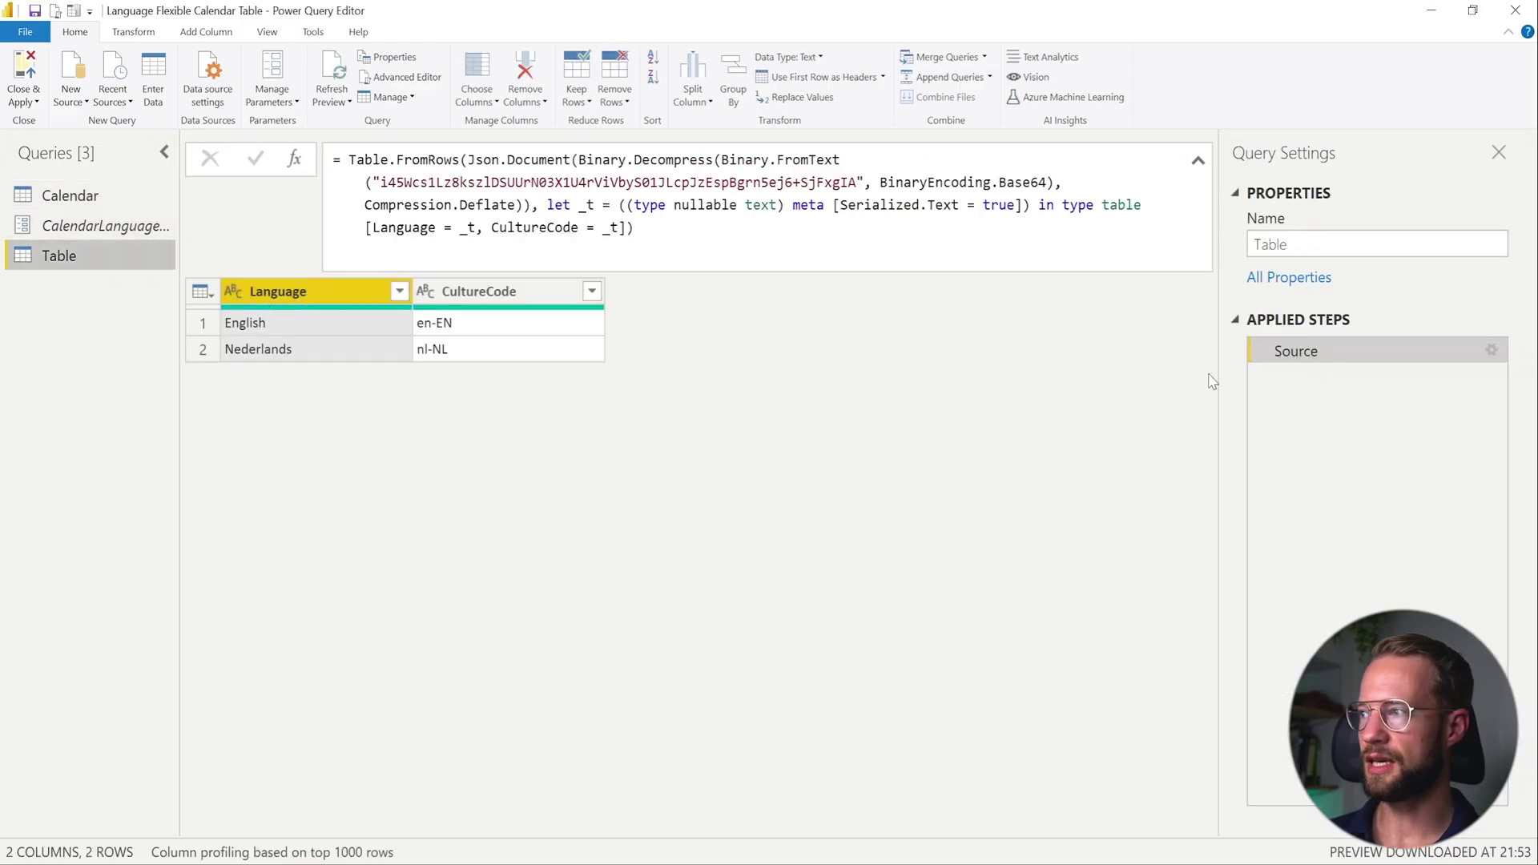
left_click(1491, 350)
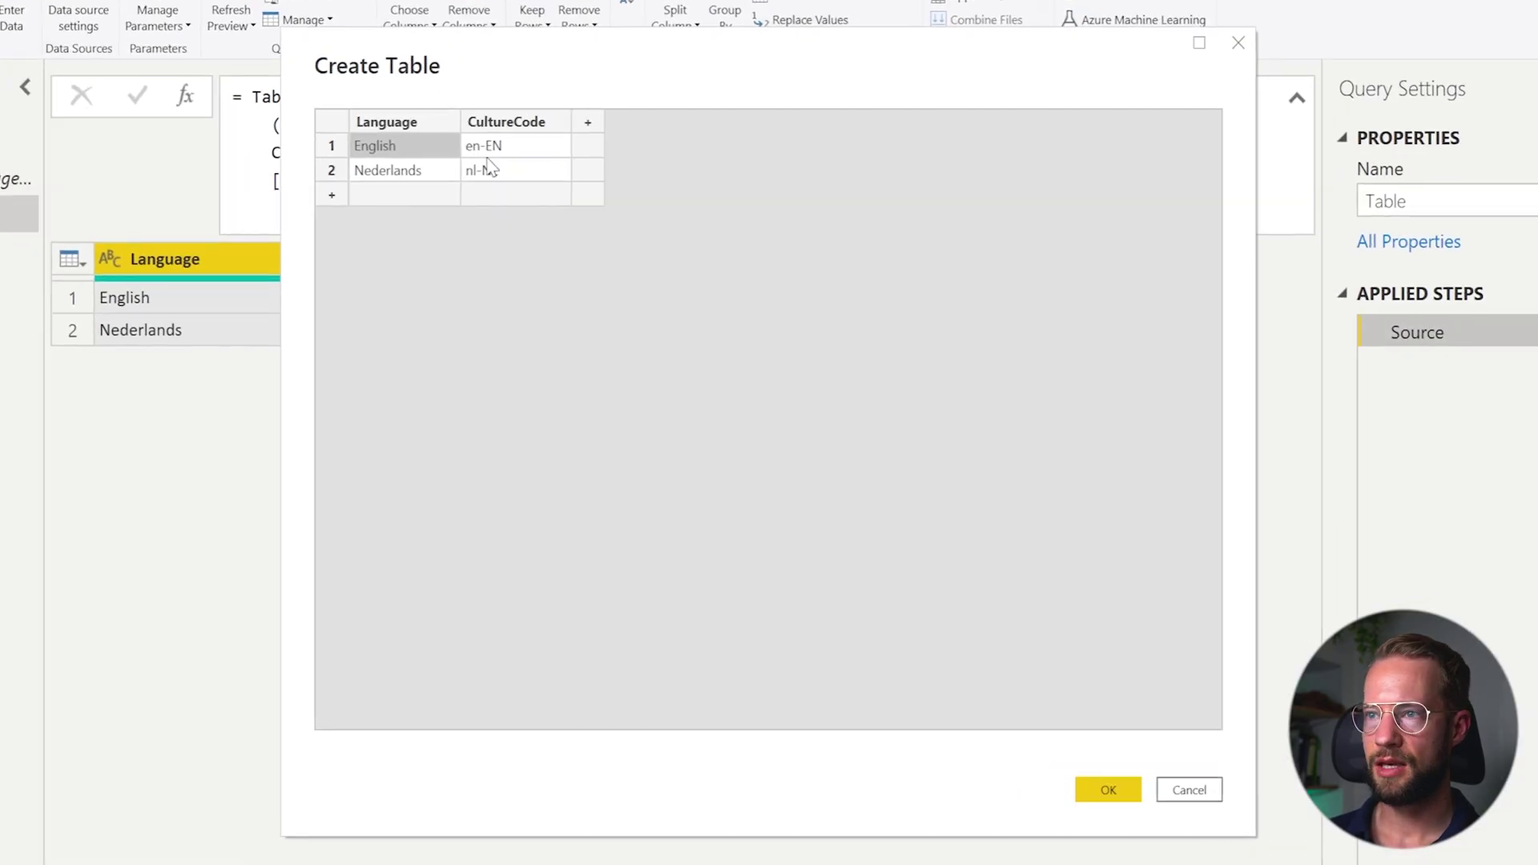
left_click(398, 120)
key("ctrl+v")
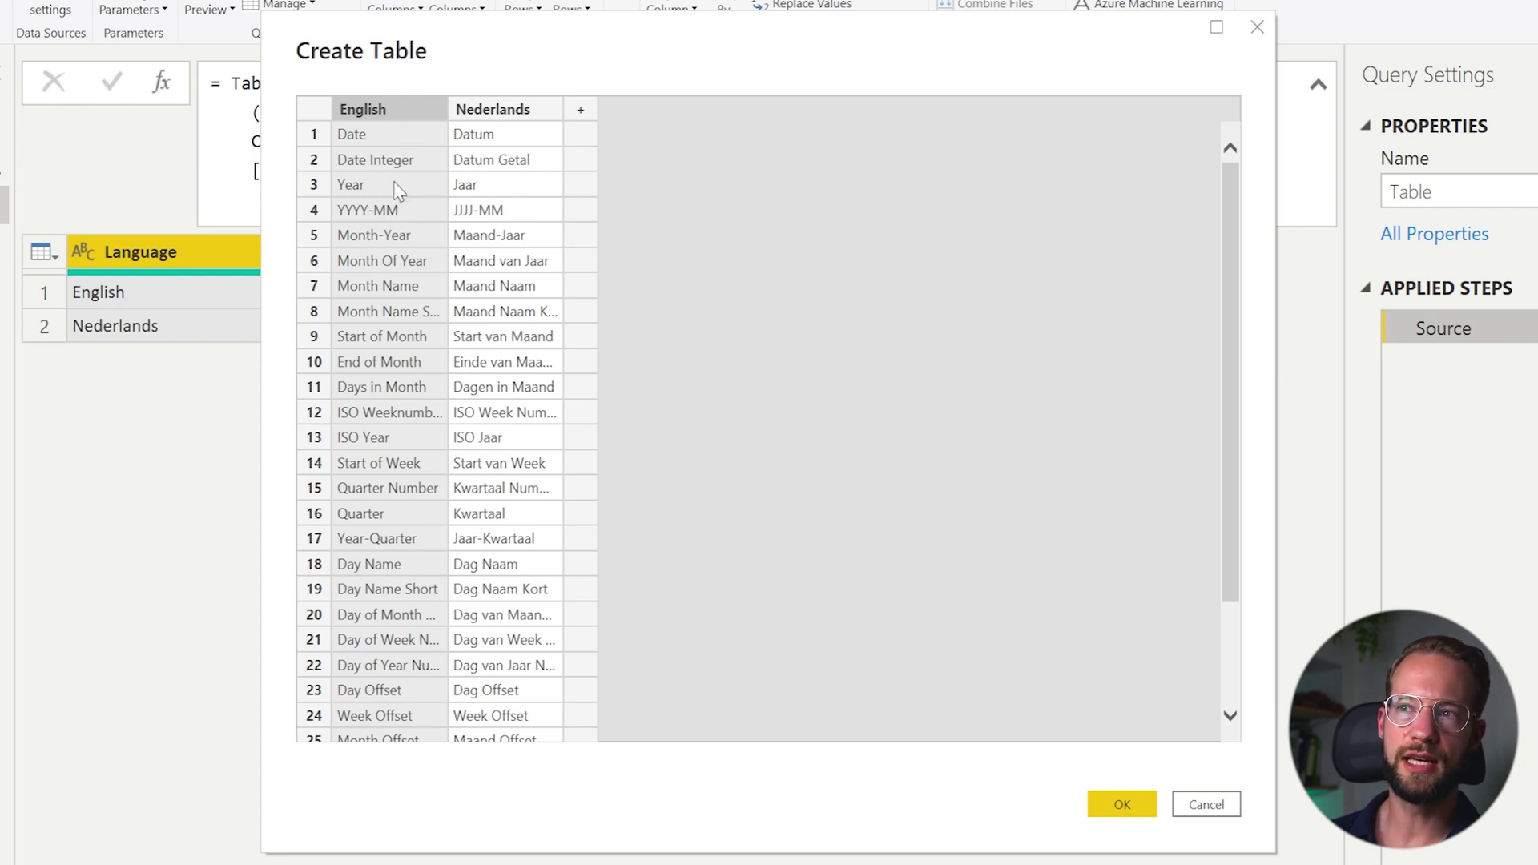
left_click(550, 116)
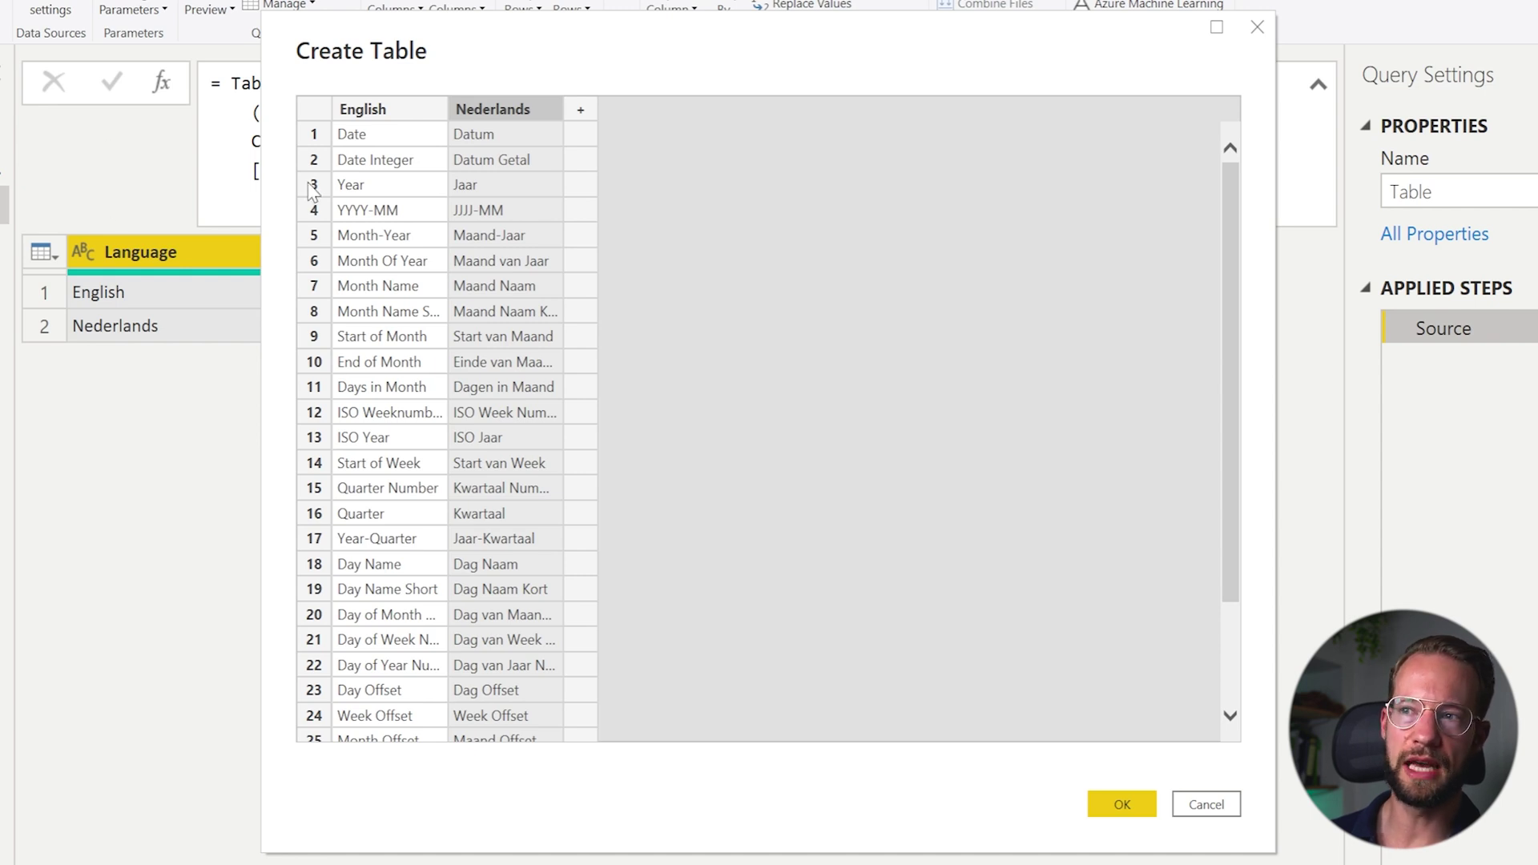
left_click(1134, 809)
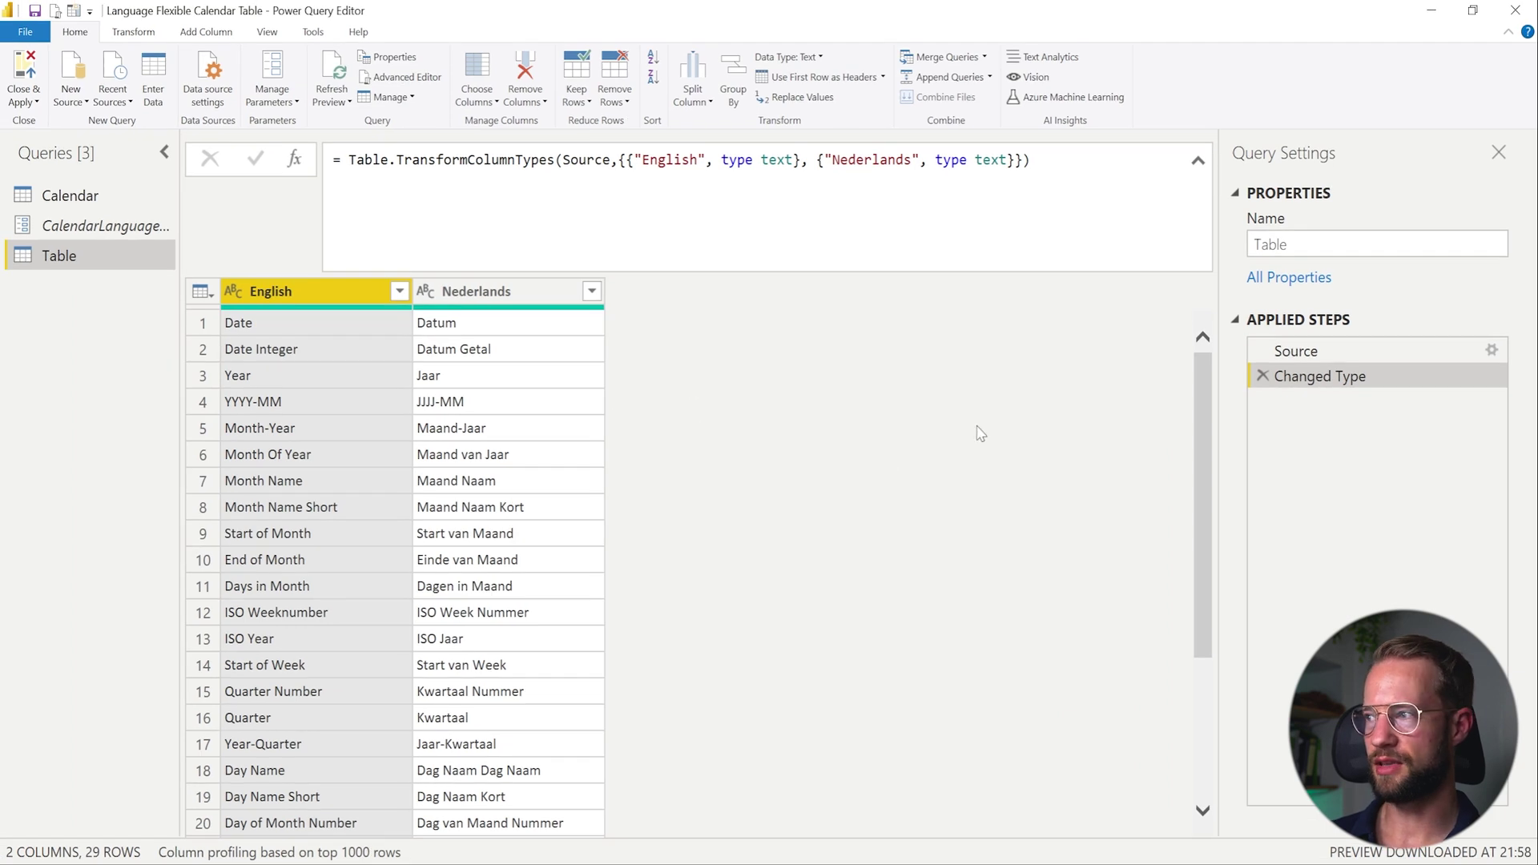
Step: Delete the Changed Type step and select the Source formula code
left_click(1262, 376)
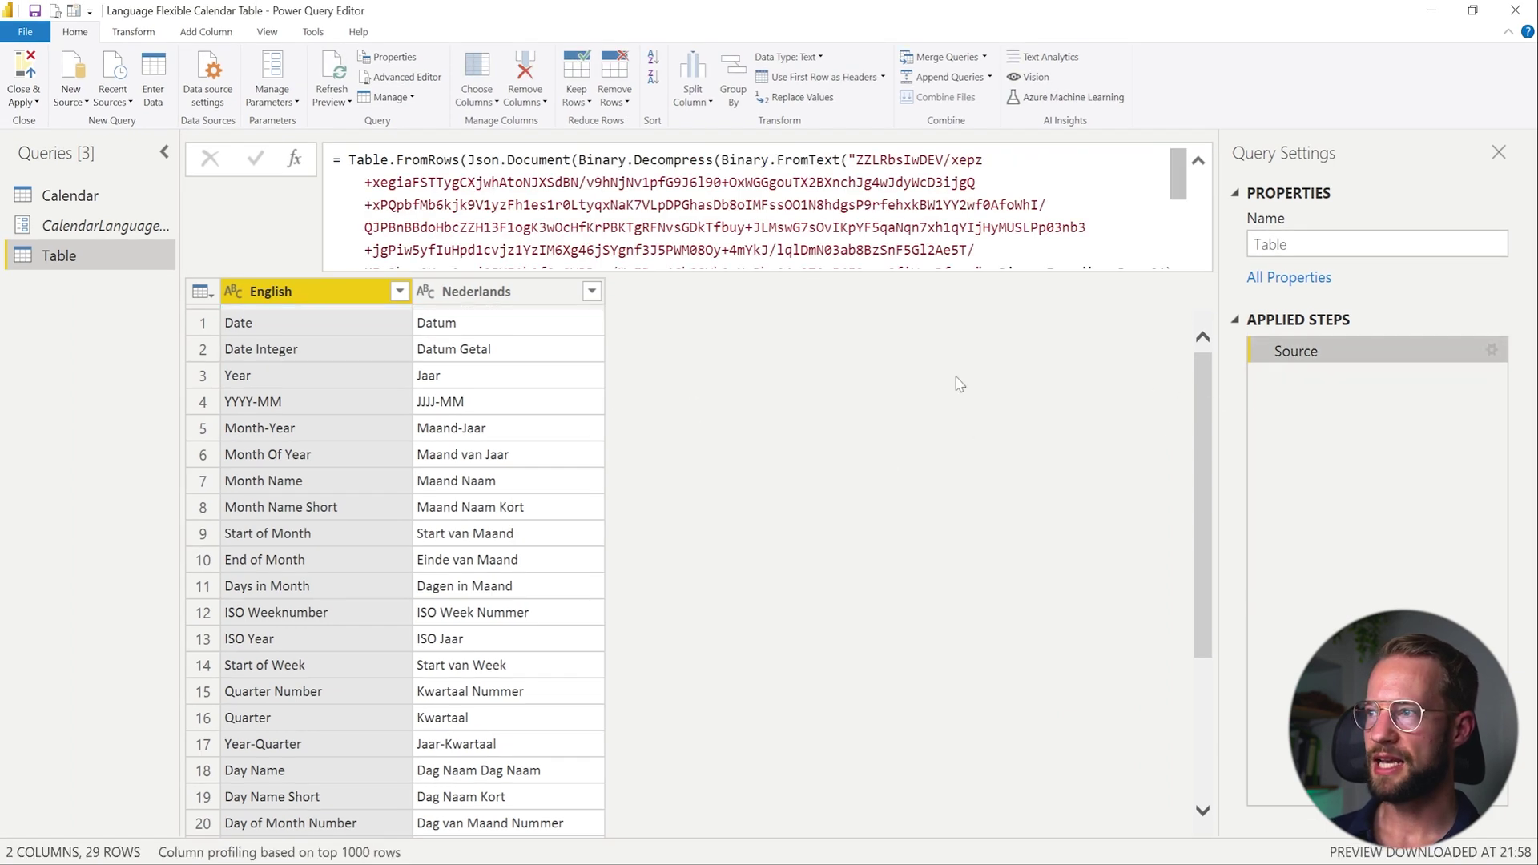
left_click(666, 211)
key("ctrl+a")
left_click(721, 368)
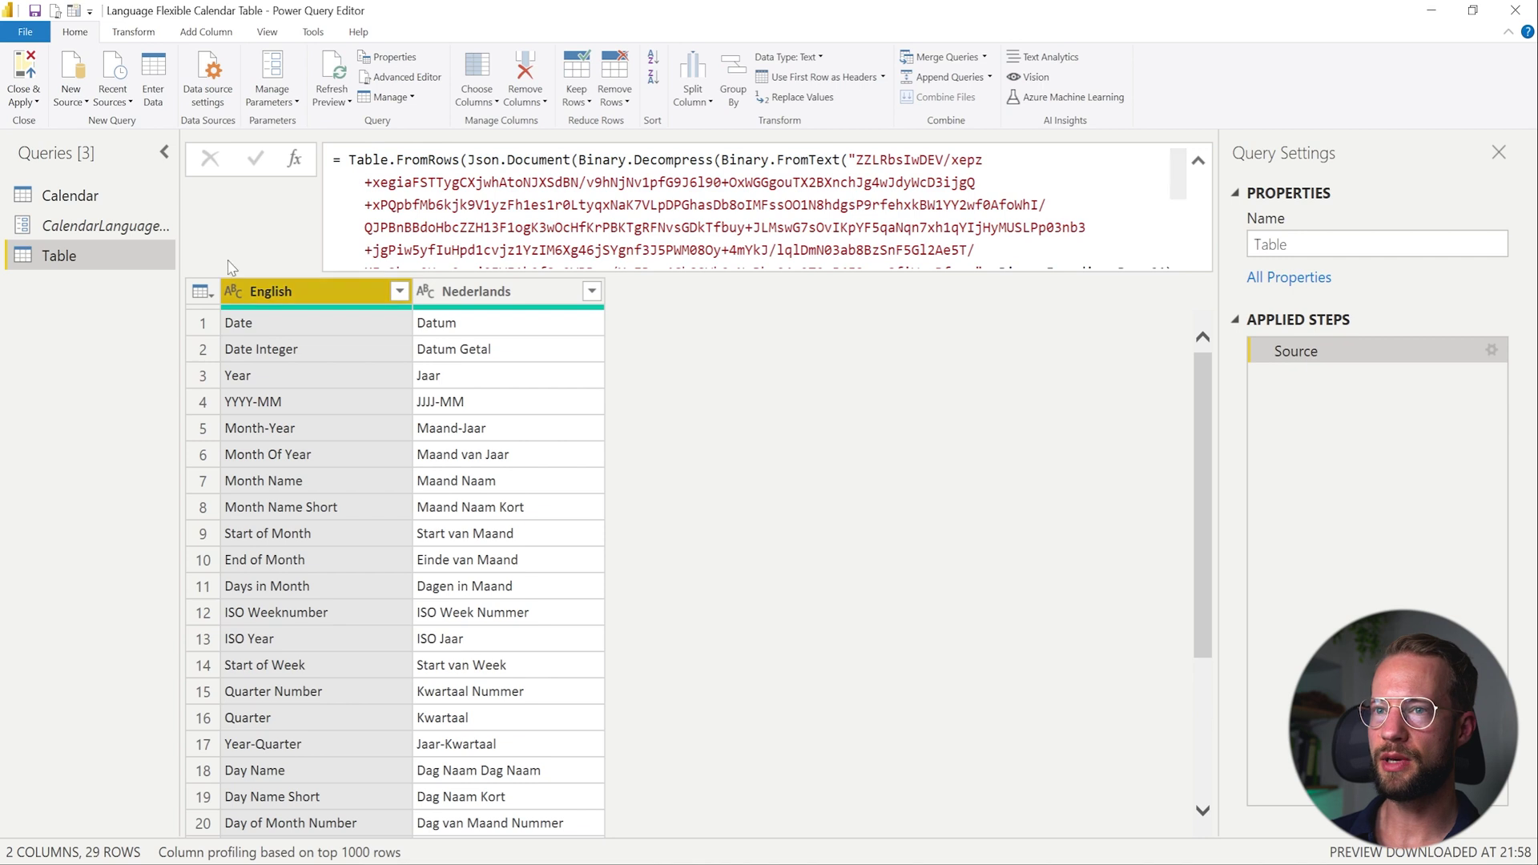
left_click(70, 195)
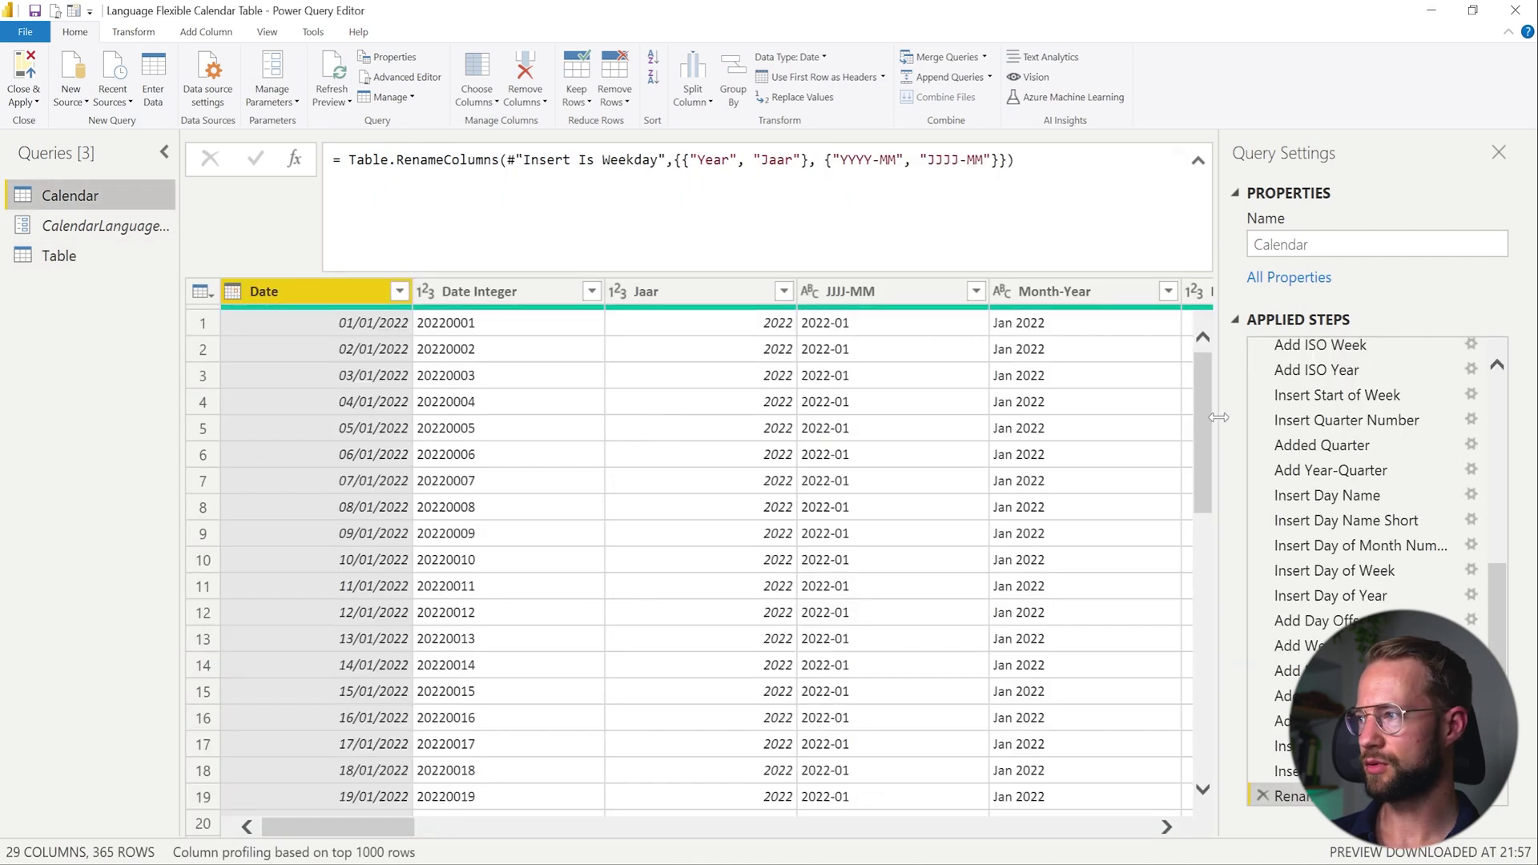
Step: Insert a new step after Culture holding the pasted translation table source code
scroll(1345, 448, "up", 8)
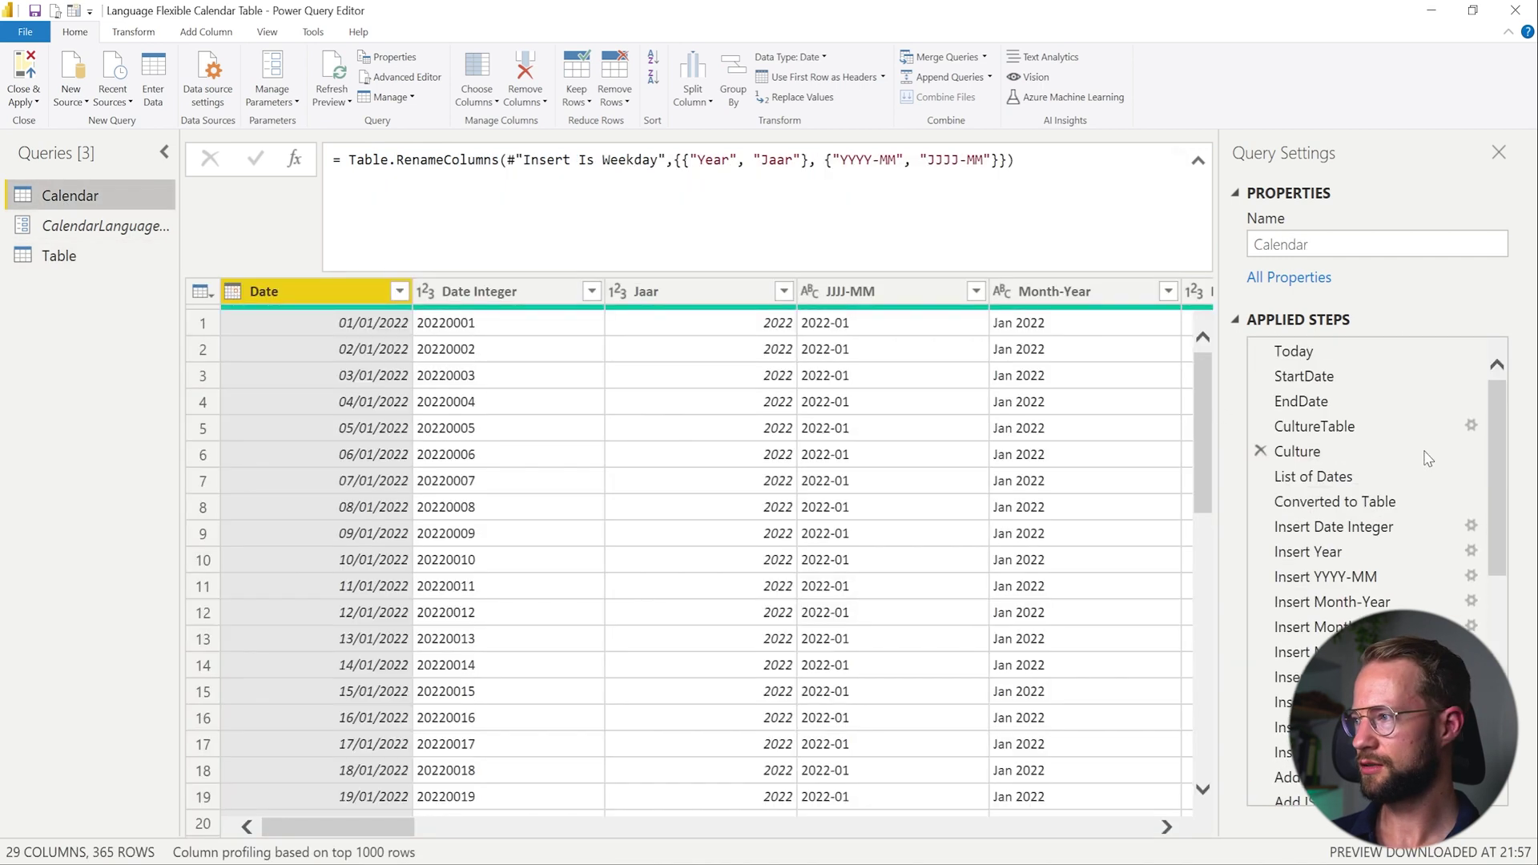
left_click(1337, 453)
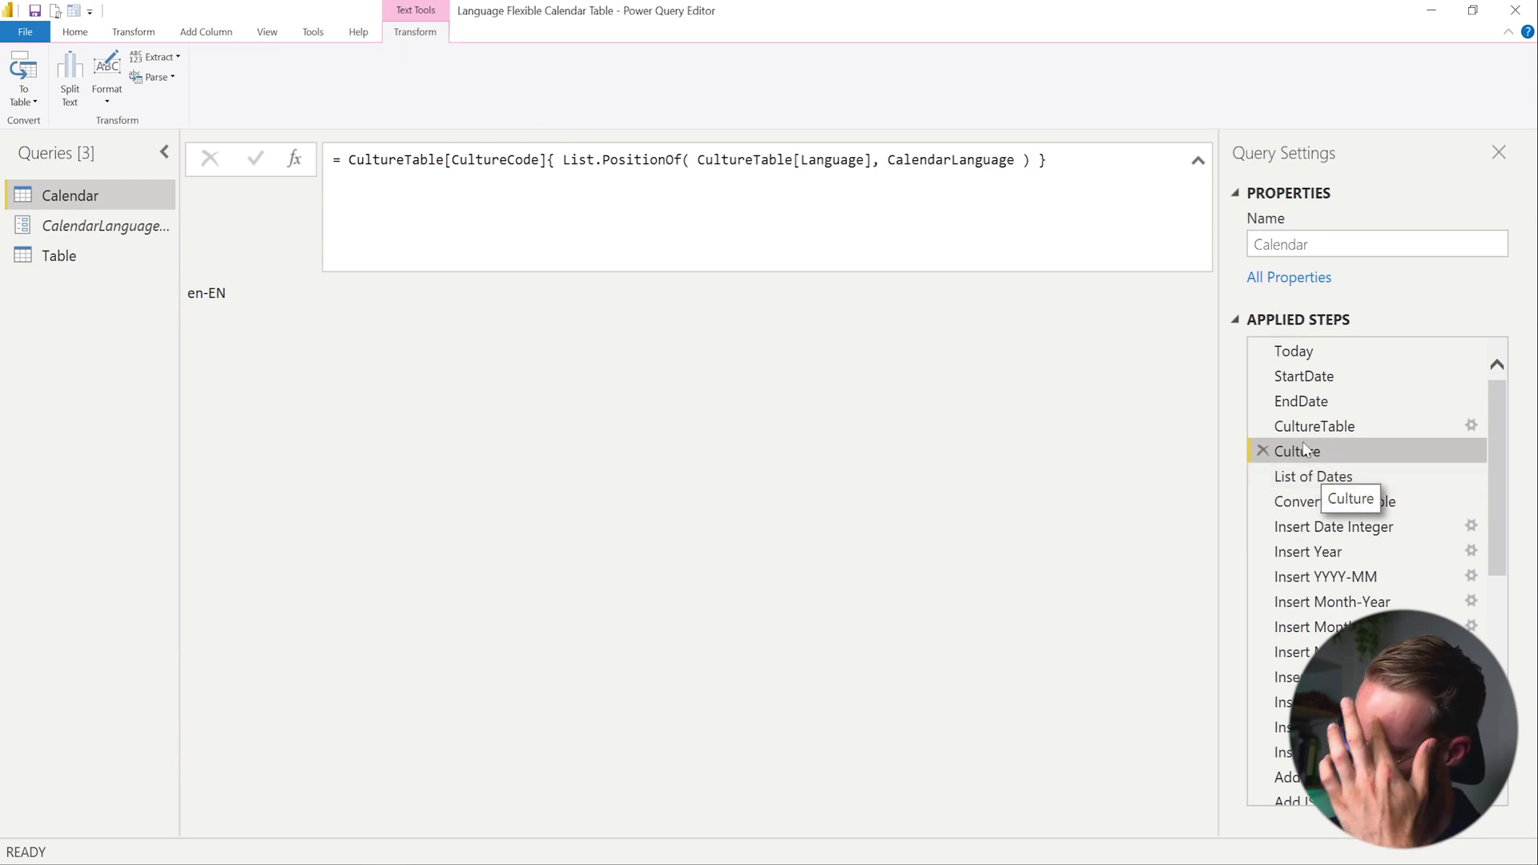
left_click(296, 162)
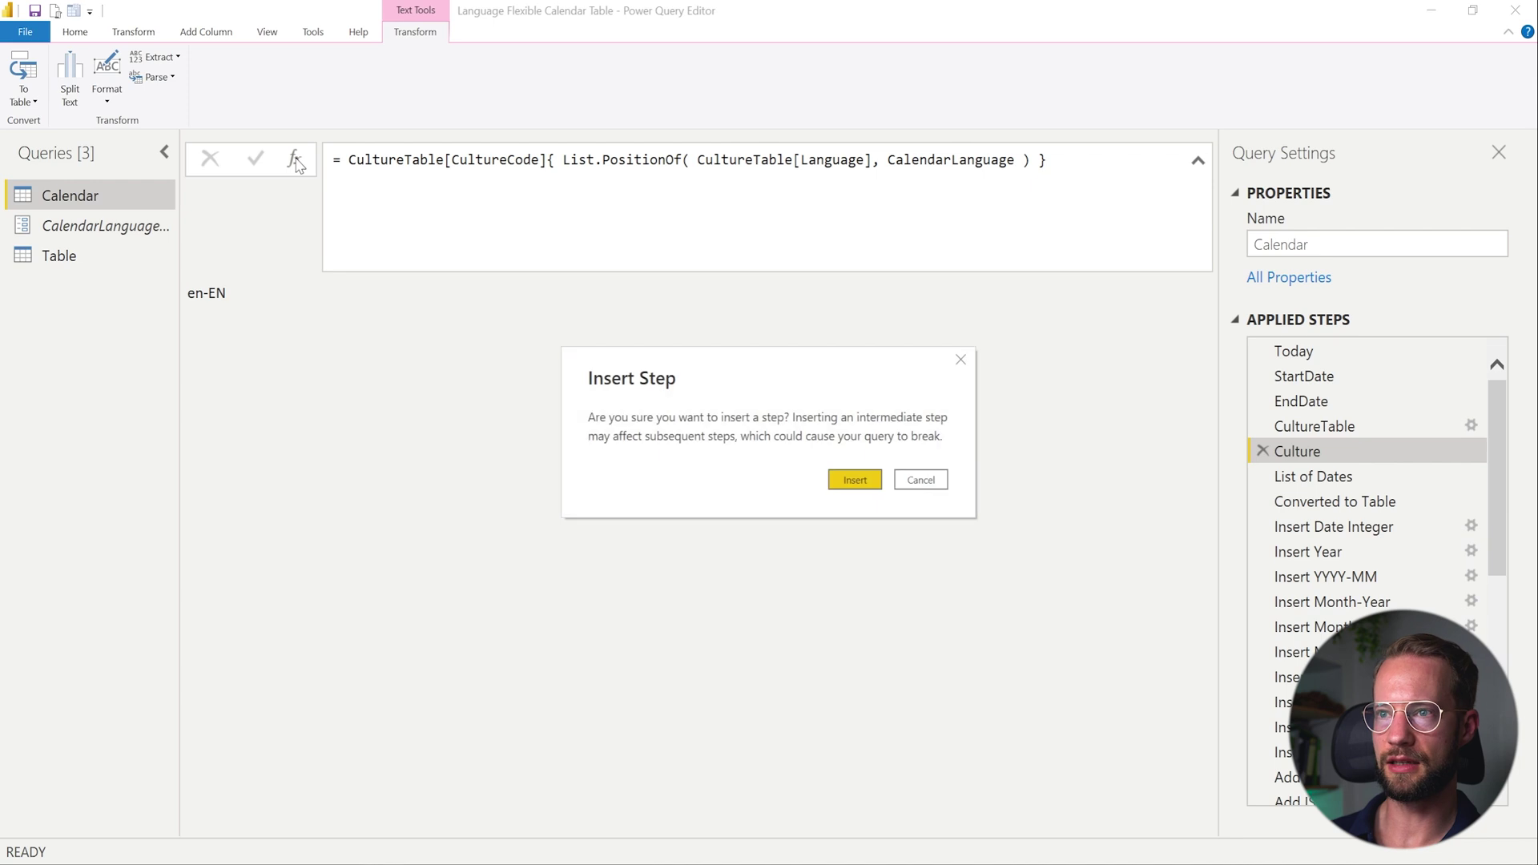
key("Return")
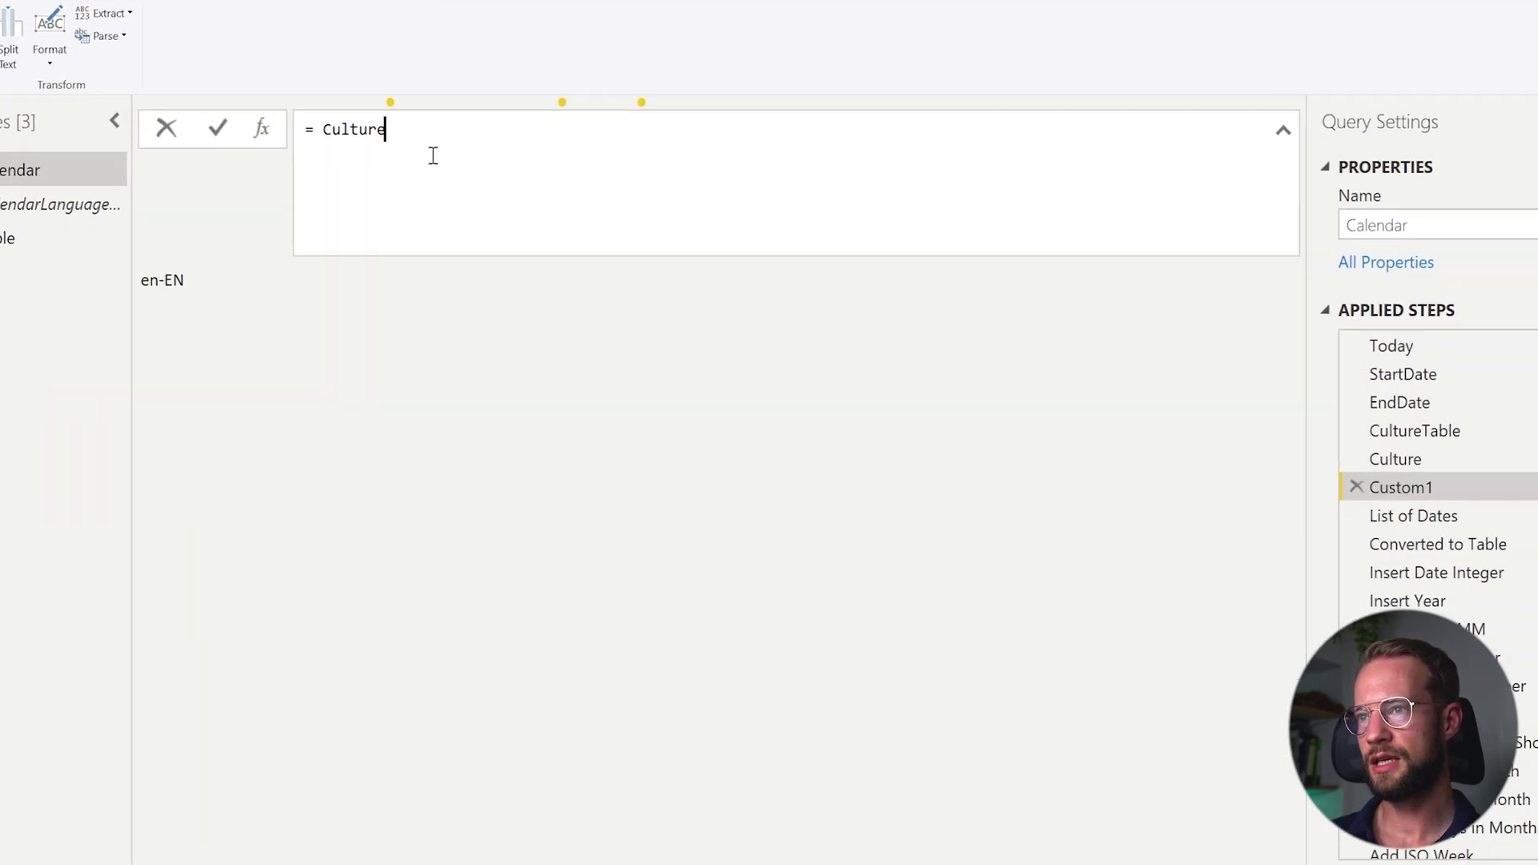
key("ctrl+a")
key("ctrl+v")
key("Return")
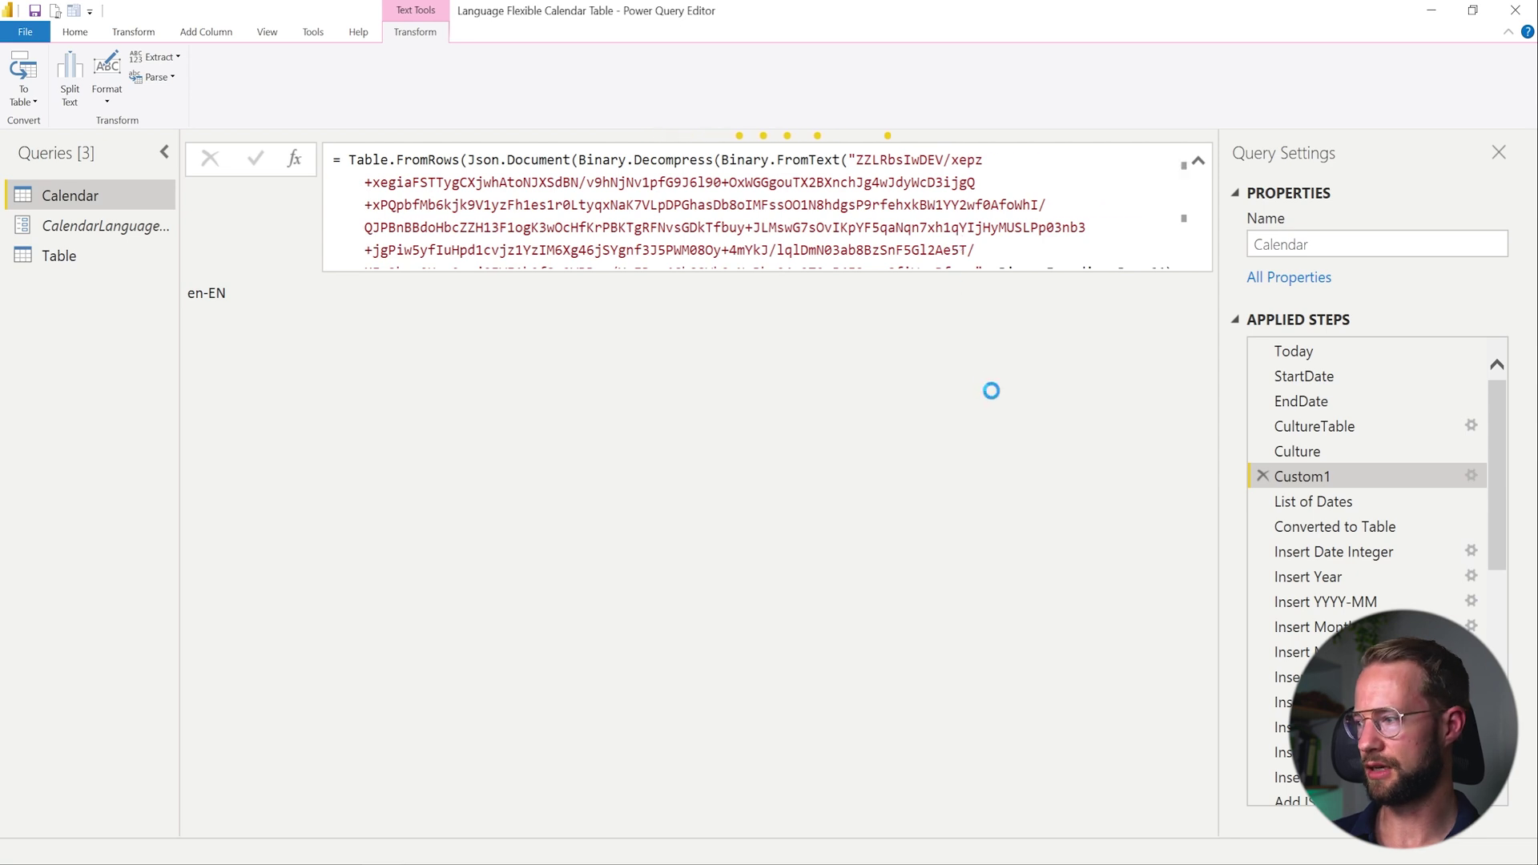
Step: Rename the Custom1 step to TranslationTable
right_click(1356, 514)
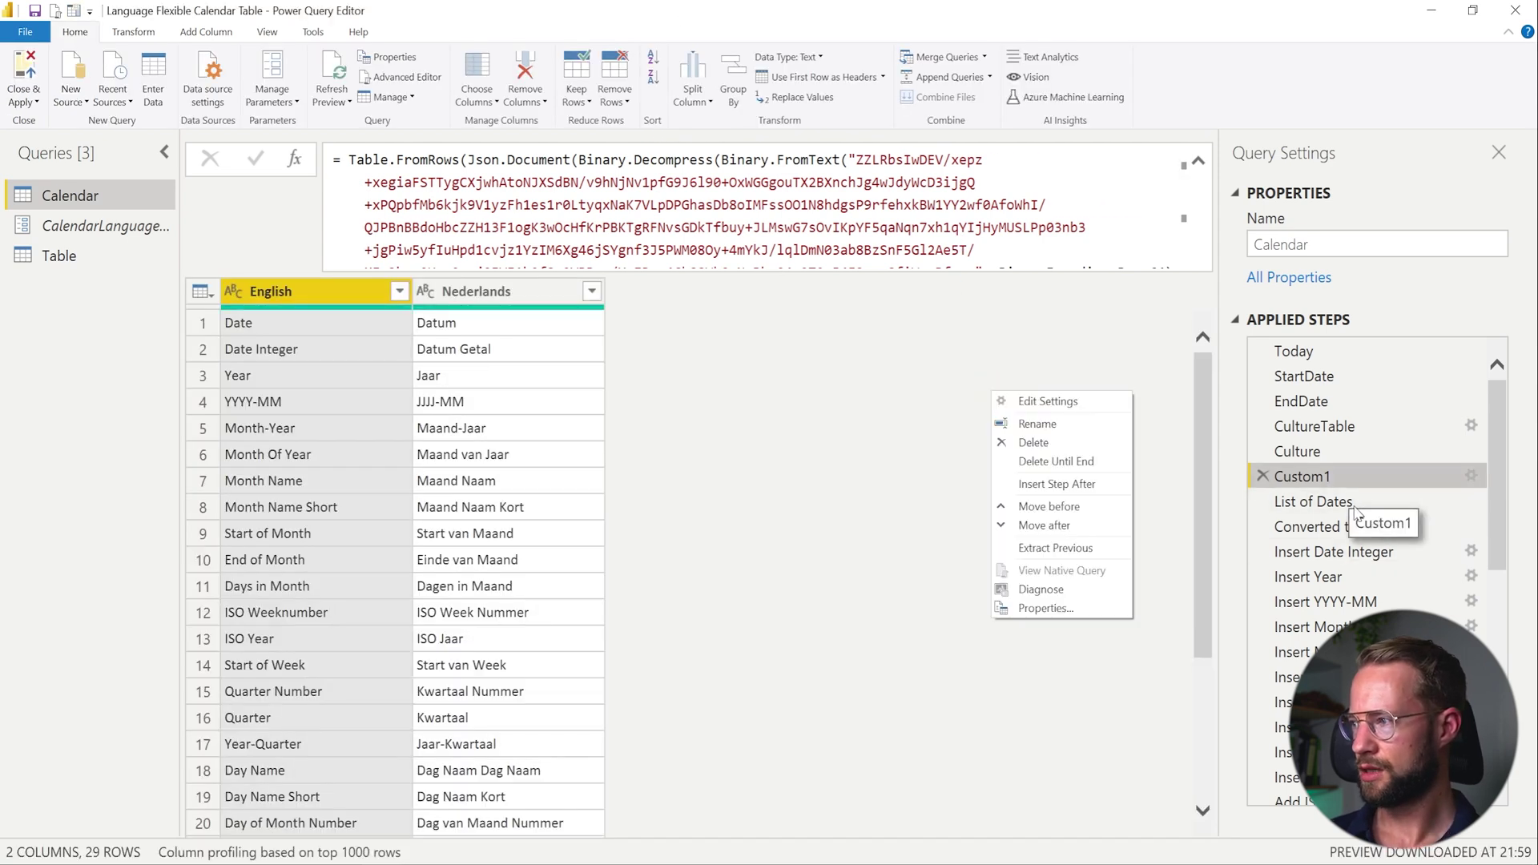
left_click(1099, 426)
type("Tra")
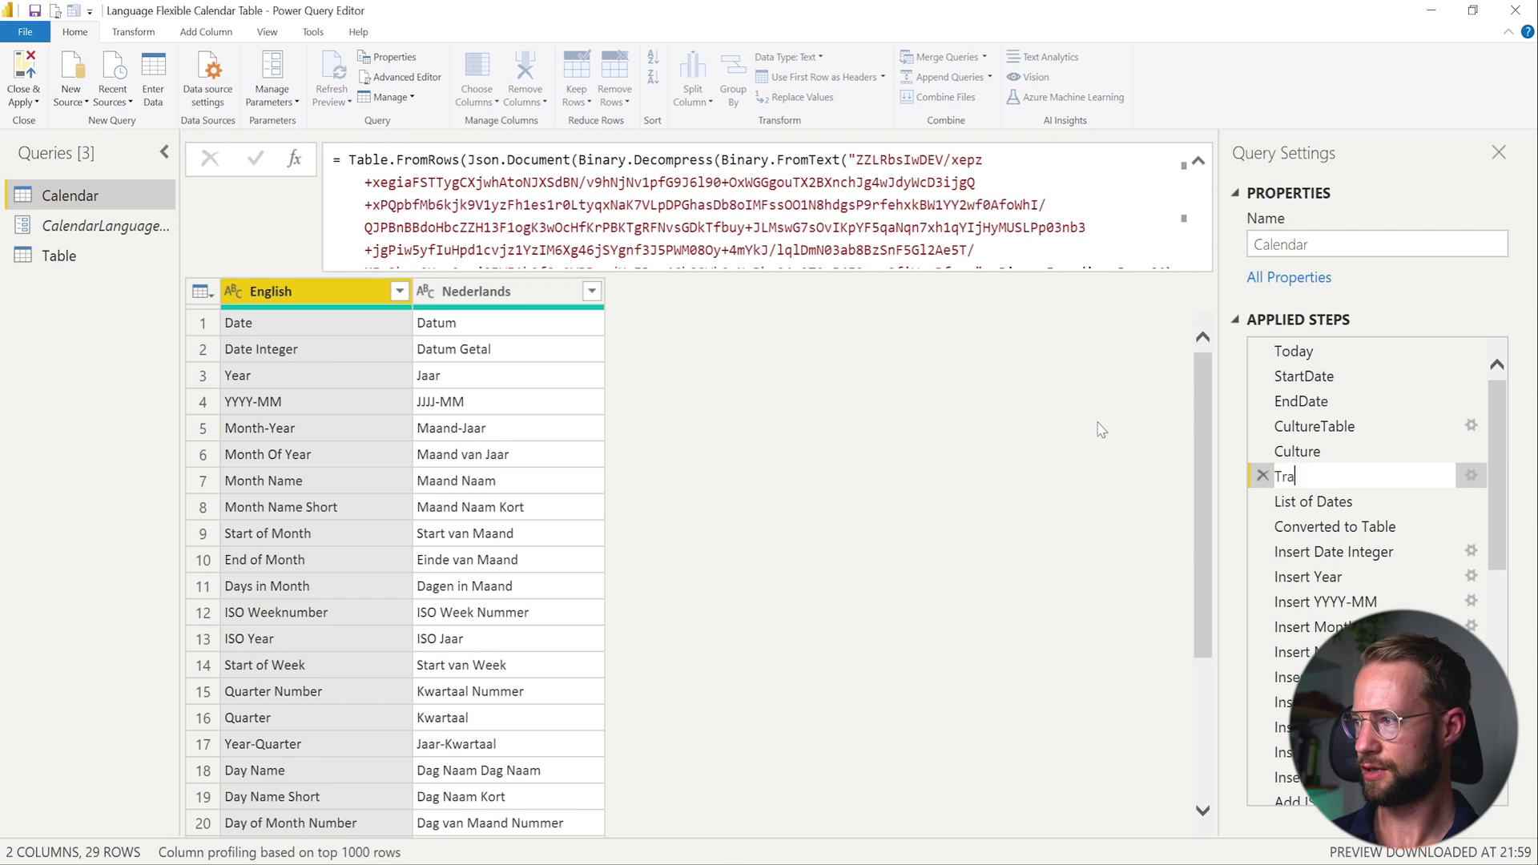
type("nslationTable")
key("Return")
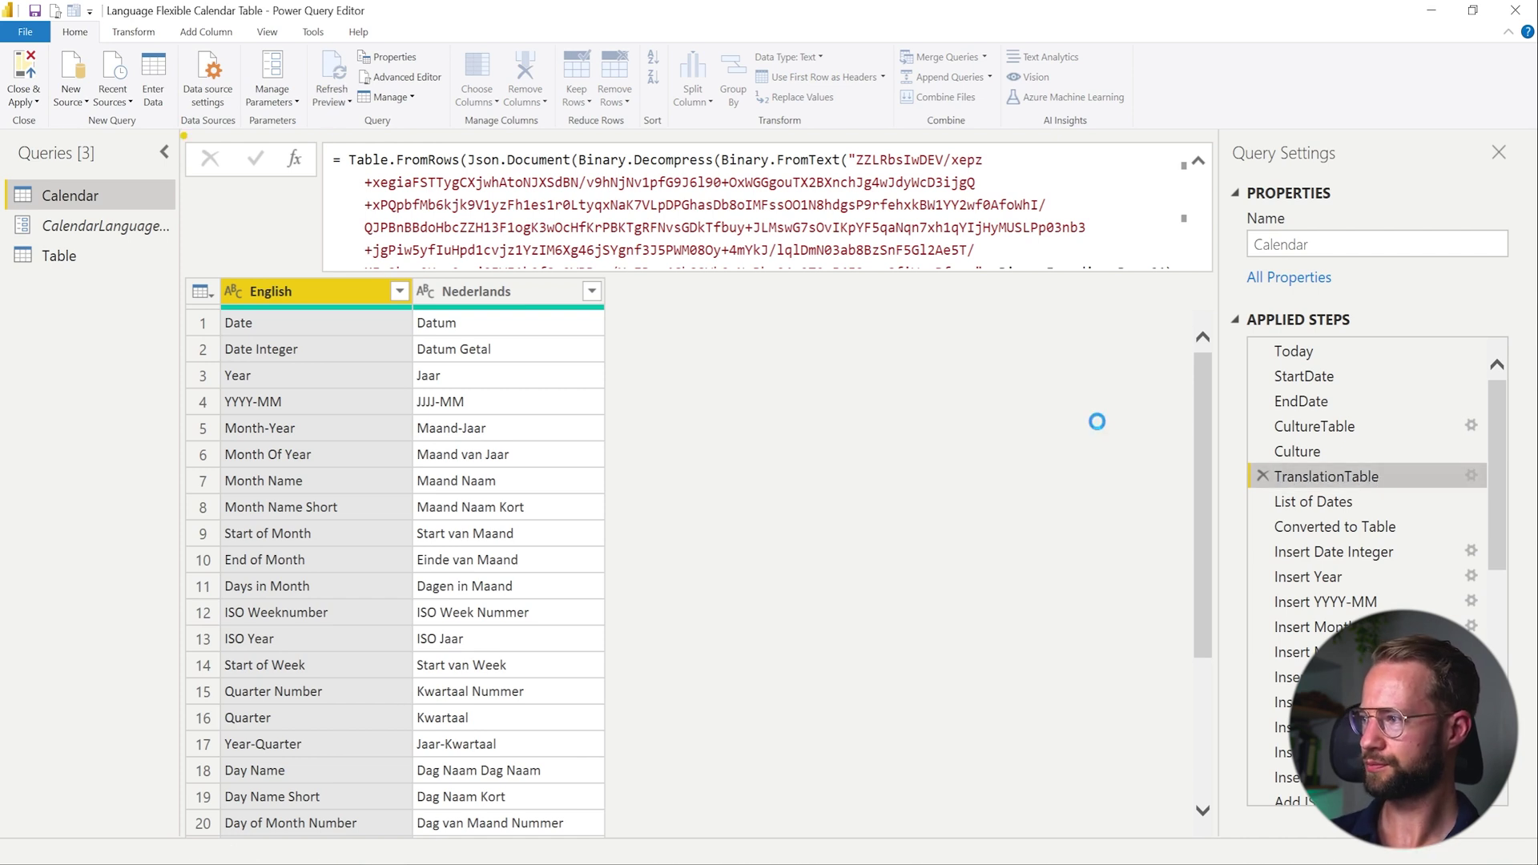
Step: Review the List of Dates and Insert Month Name formulas, then open the Advanced Editor
left_click(1330, 509)
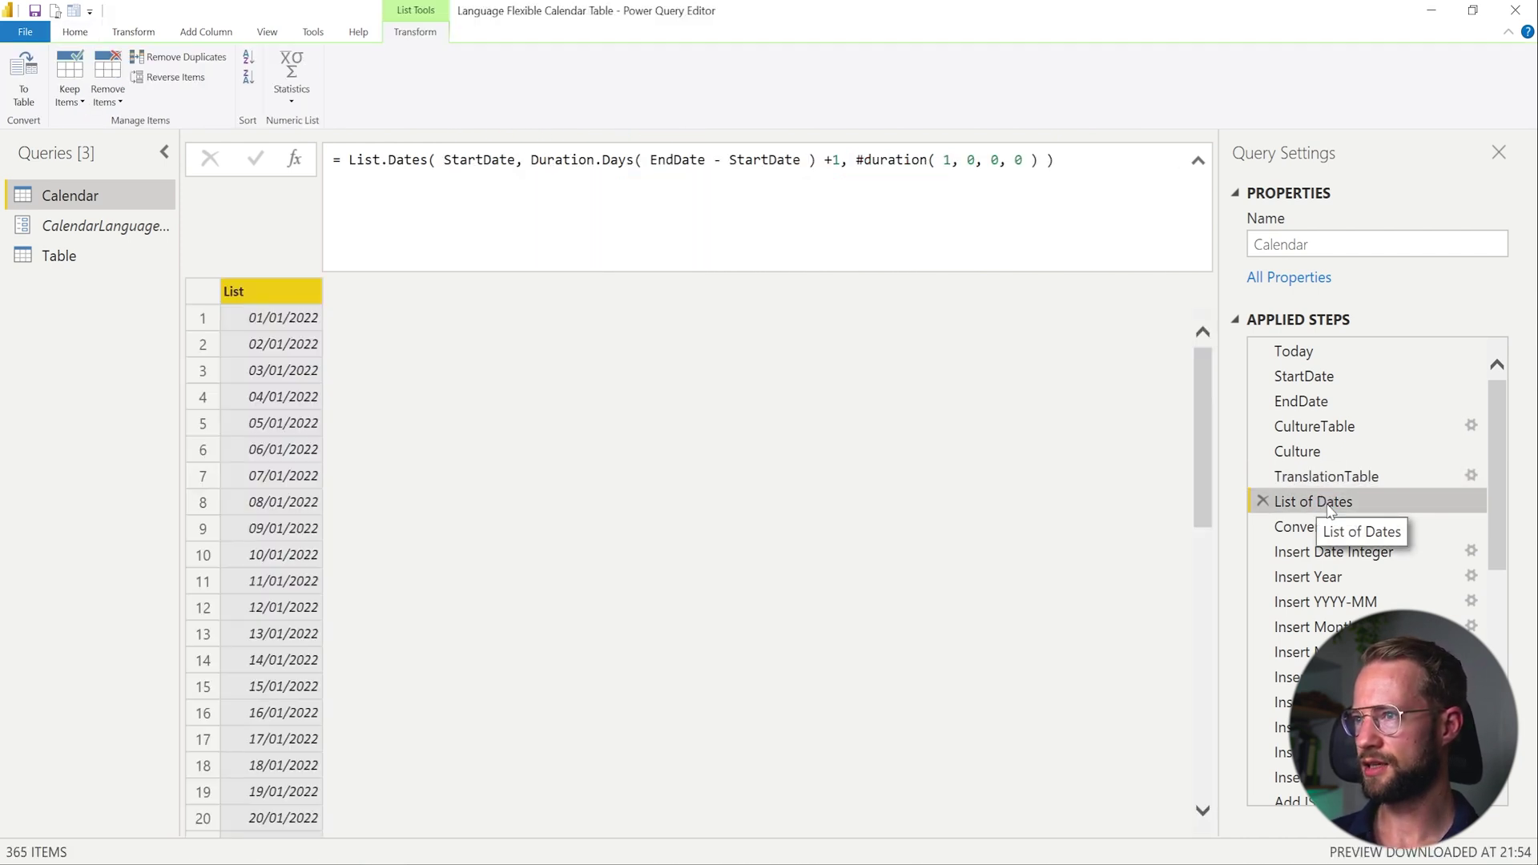
scroll(1362, 552, "down", 2)
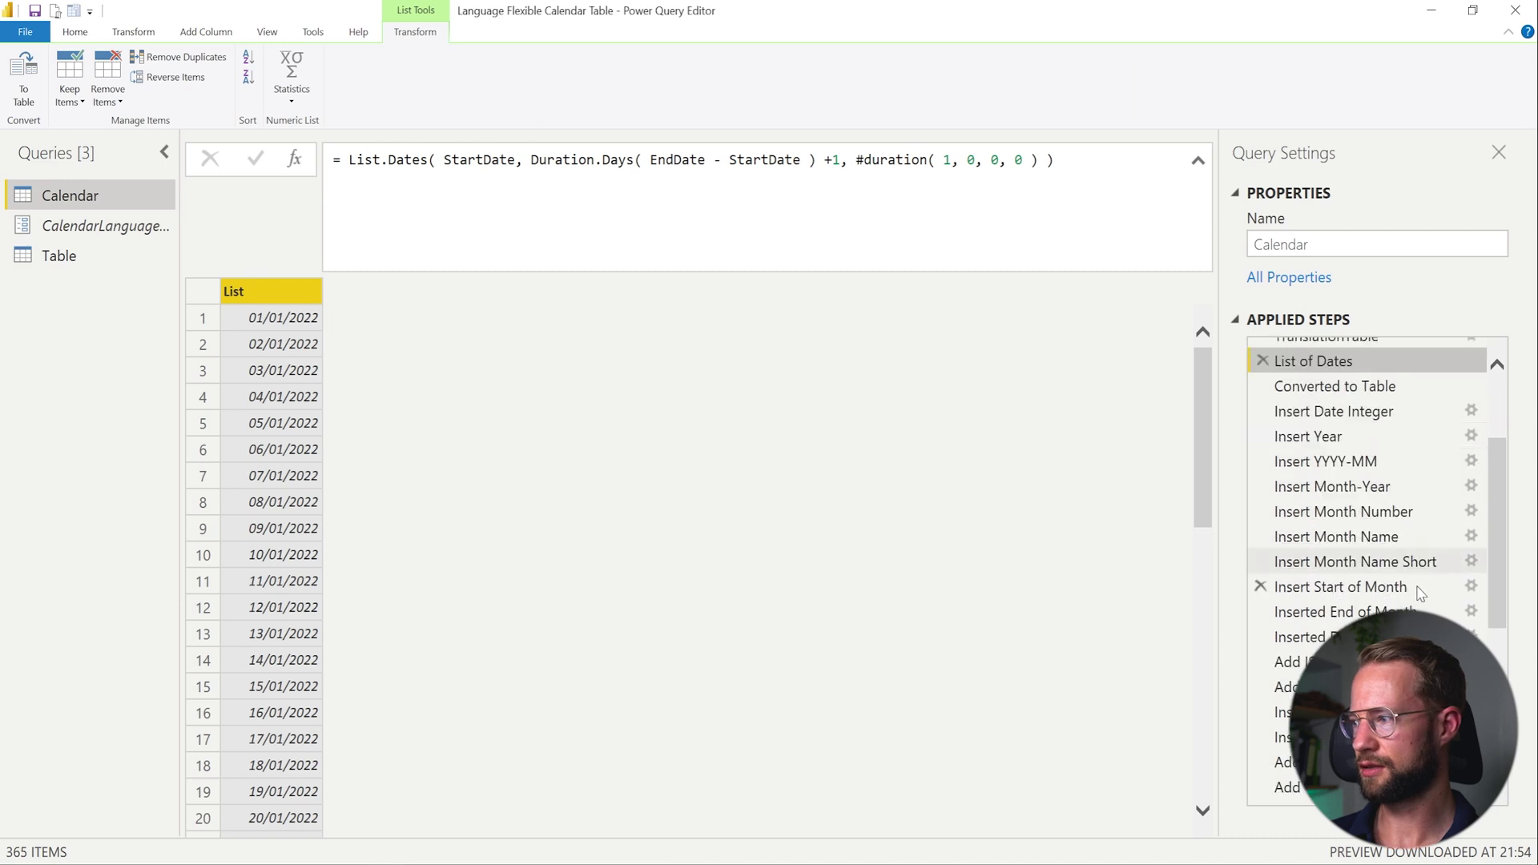
left_click(1393, 544)
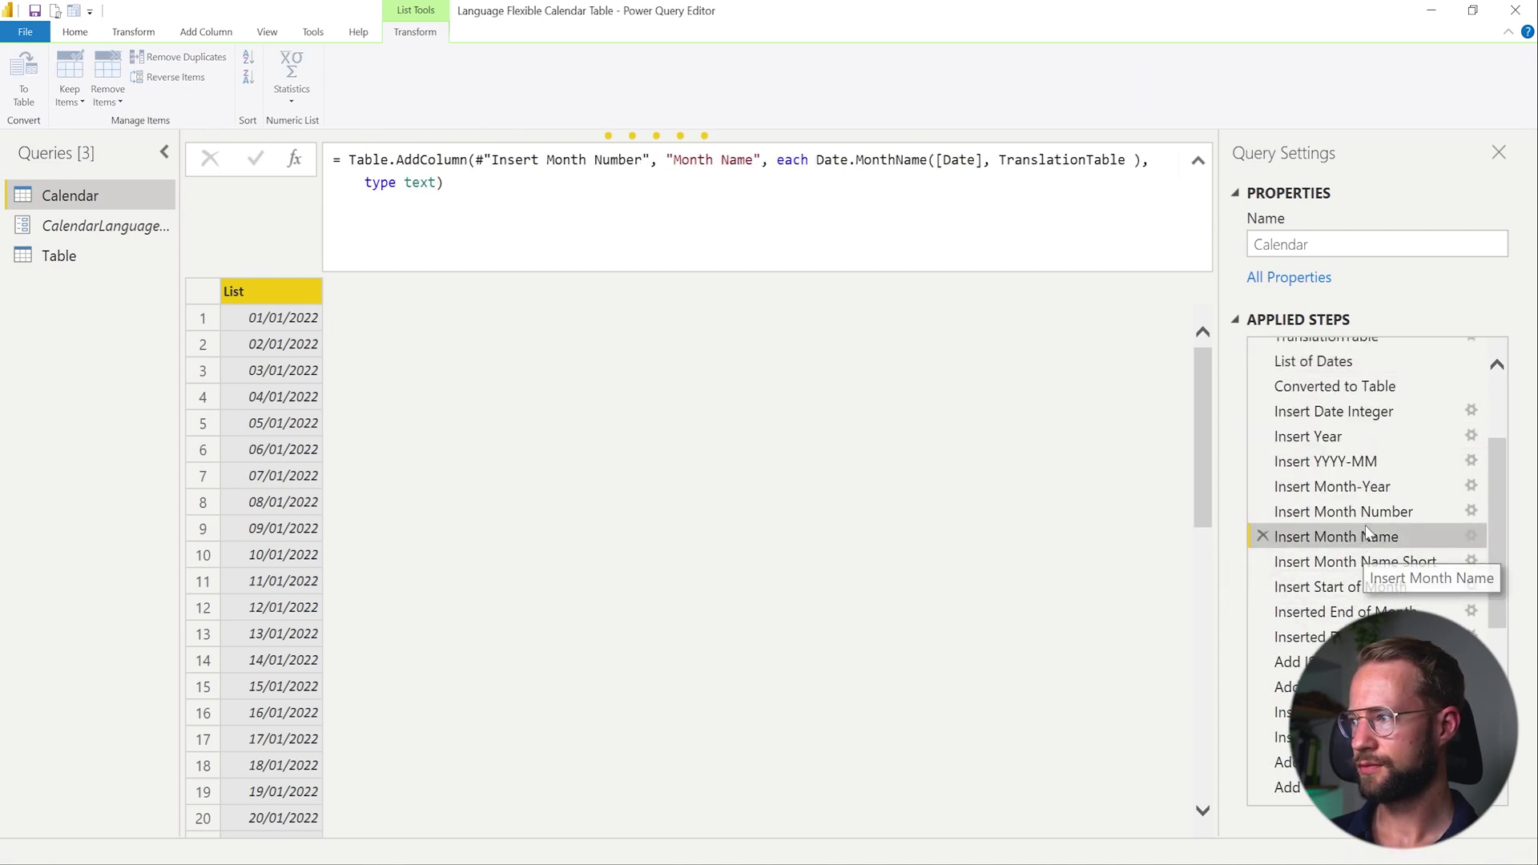
scroll(1353, 528, "up", 2)
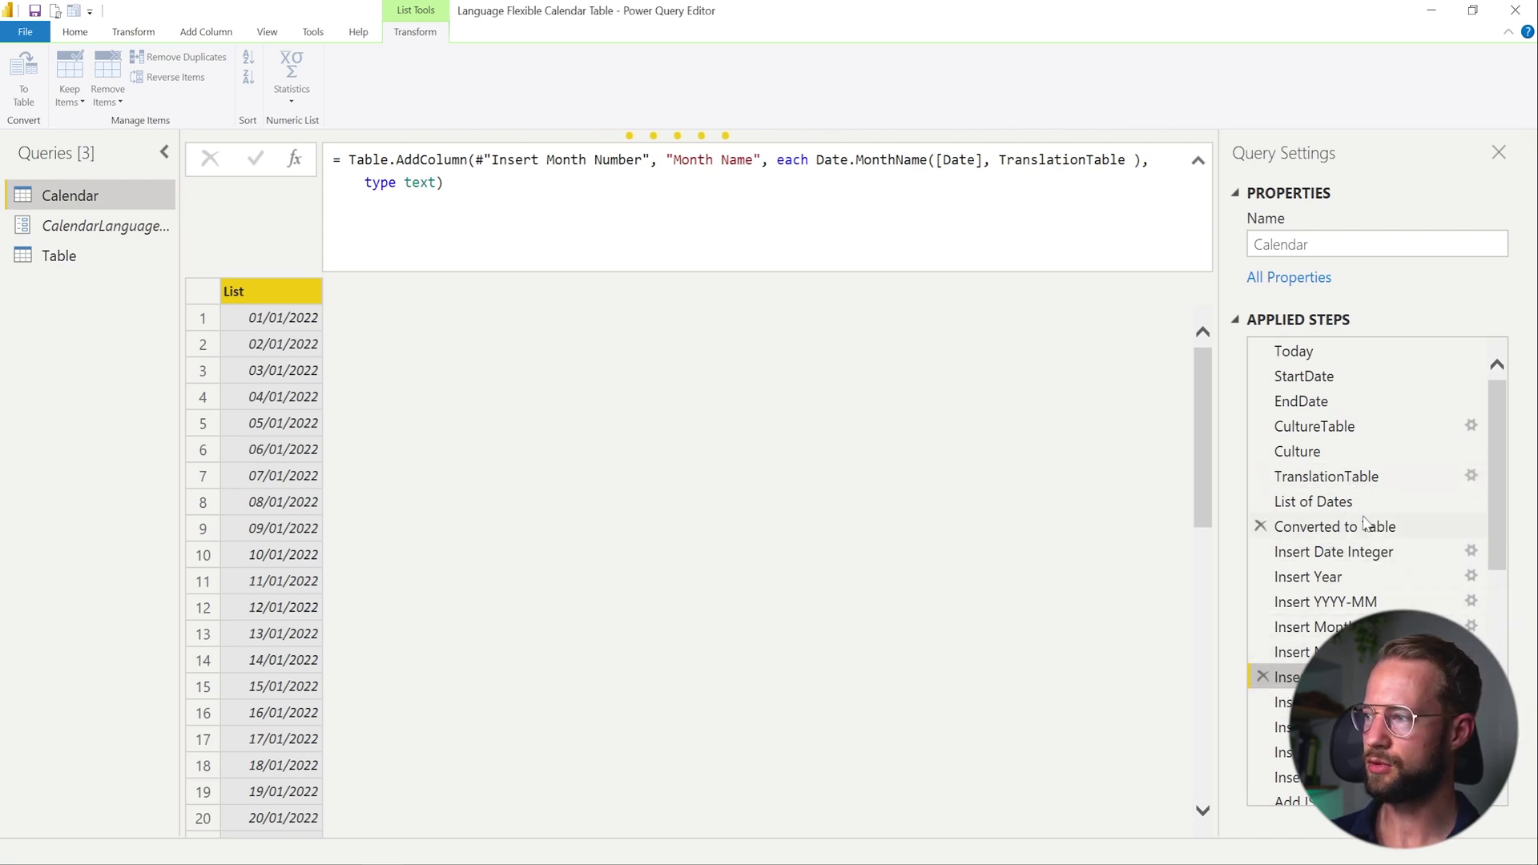
left_click(75, 32)
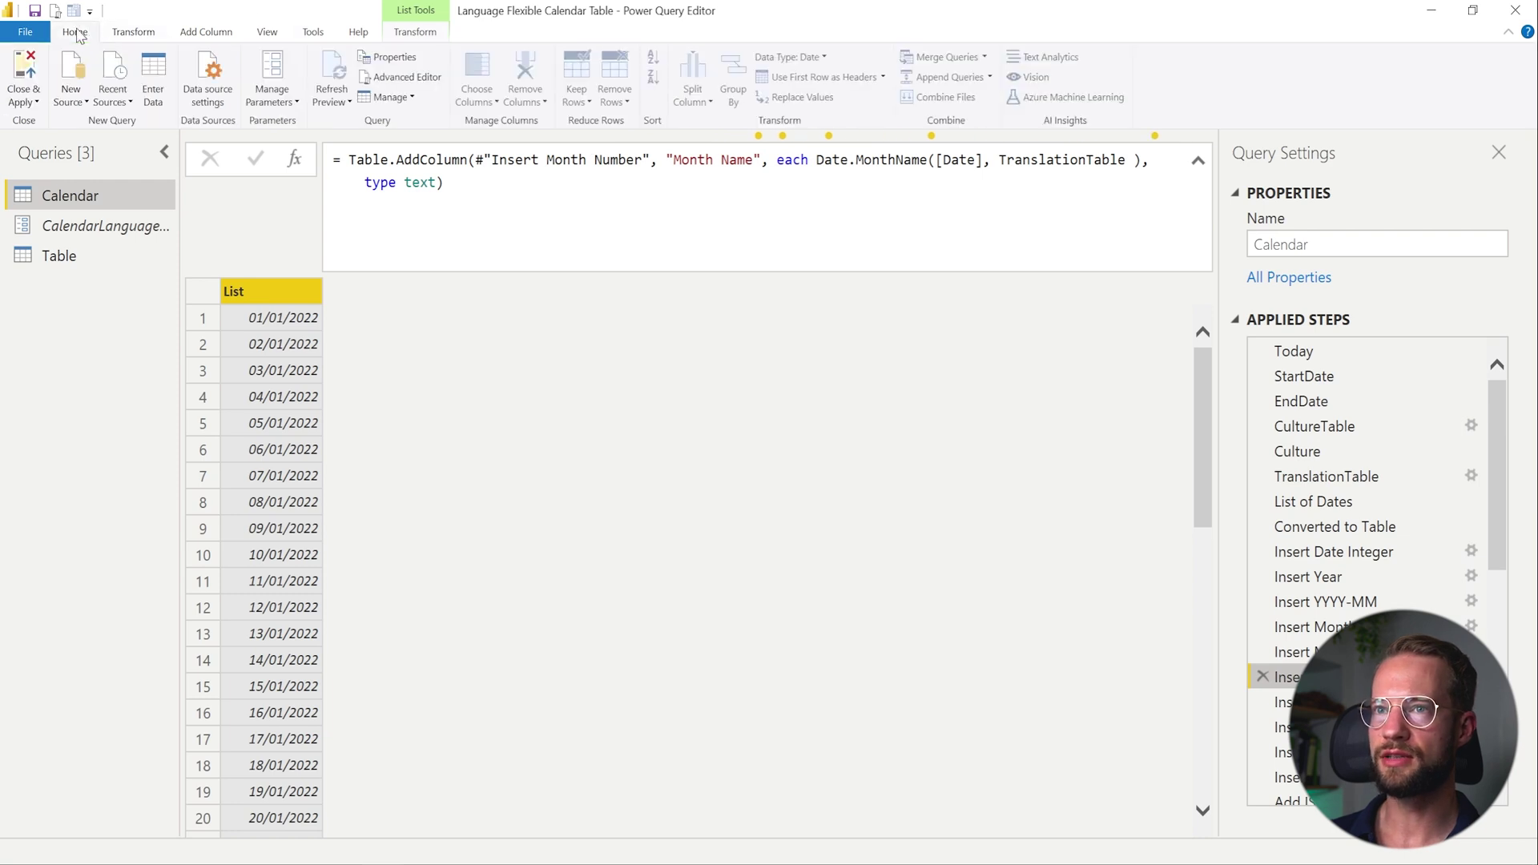
left_click(400, 77)
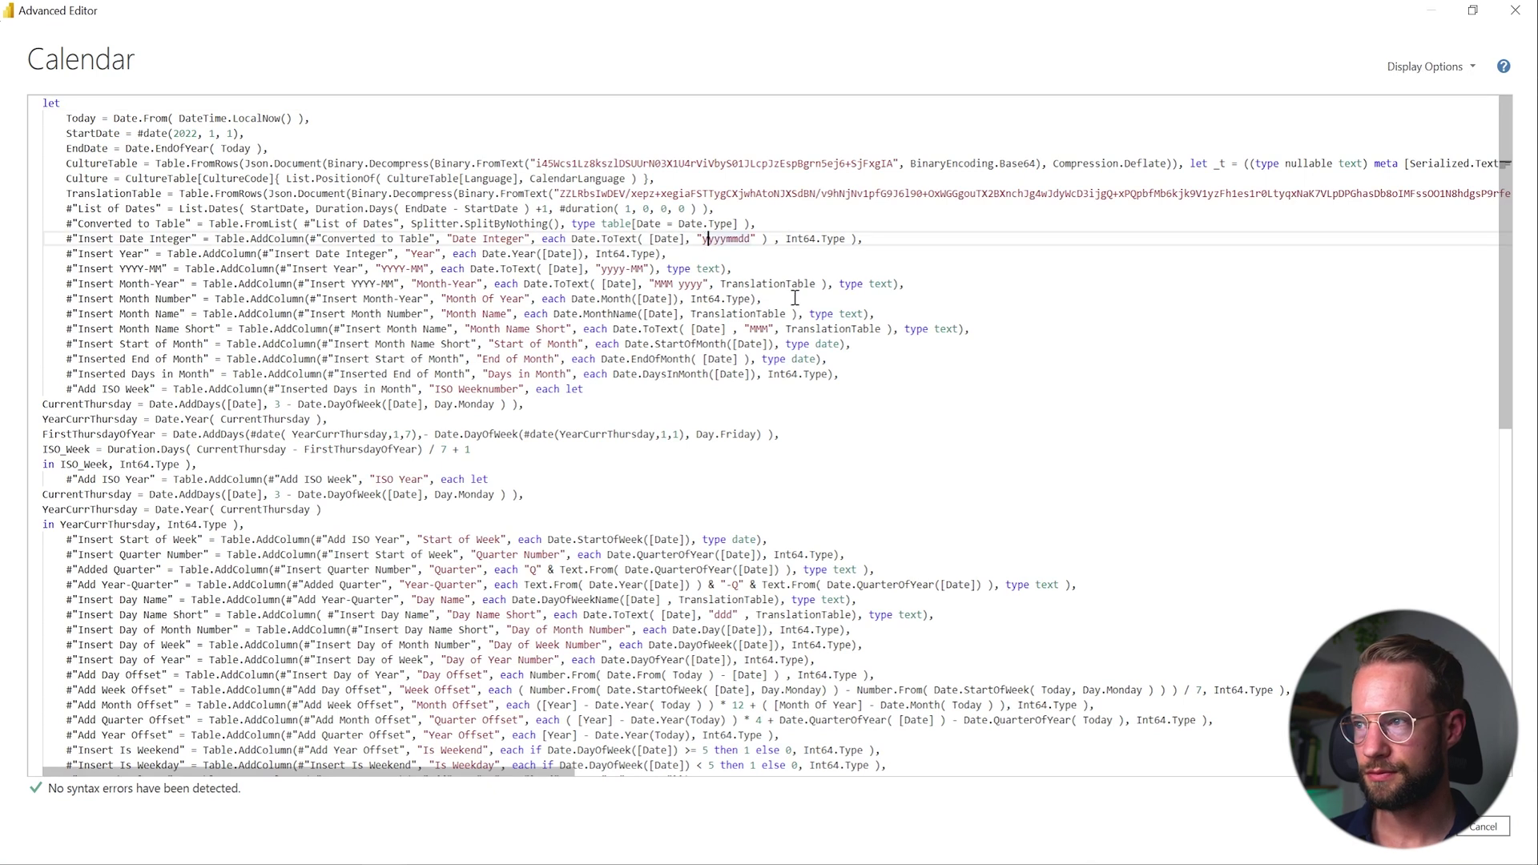
Step: Replace TranslationTable with Culture in the Month-Year, Month Name and Month Name Short lines
left_click(761, 282)
double_click(761, 282)
type("Culture")
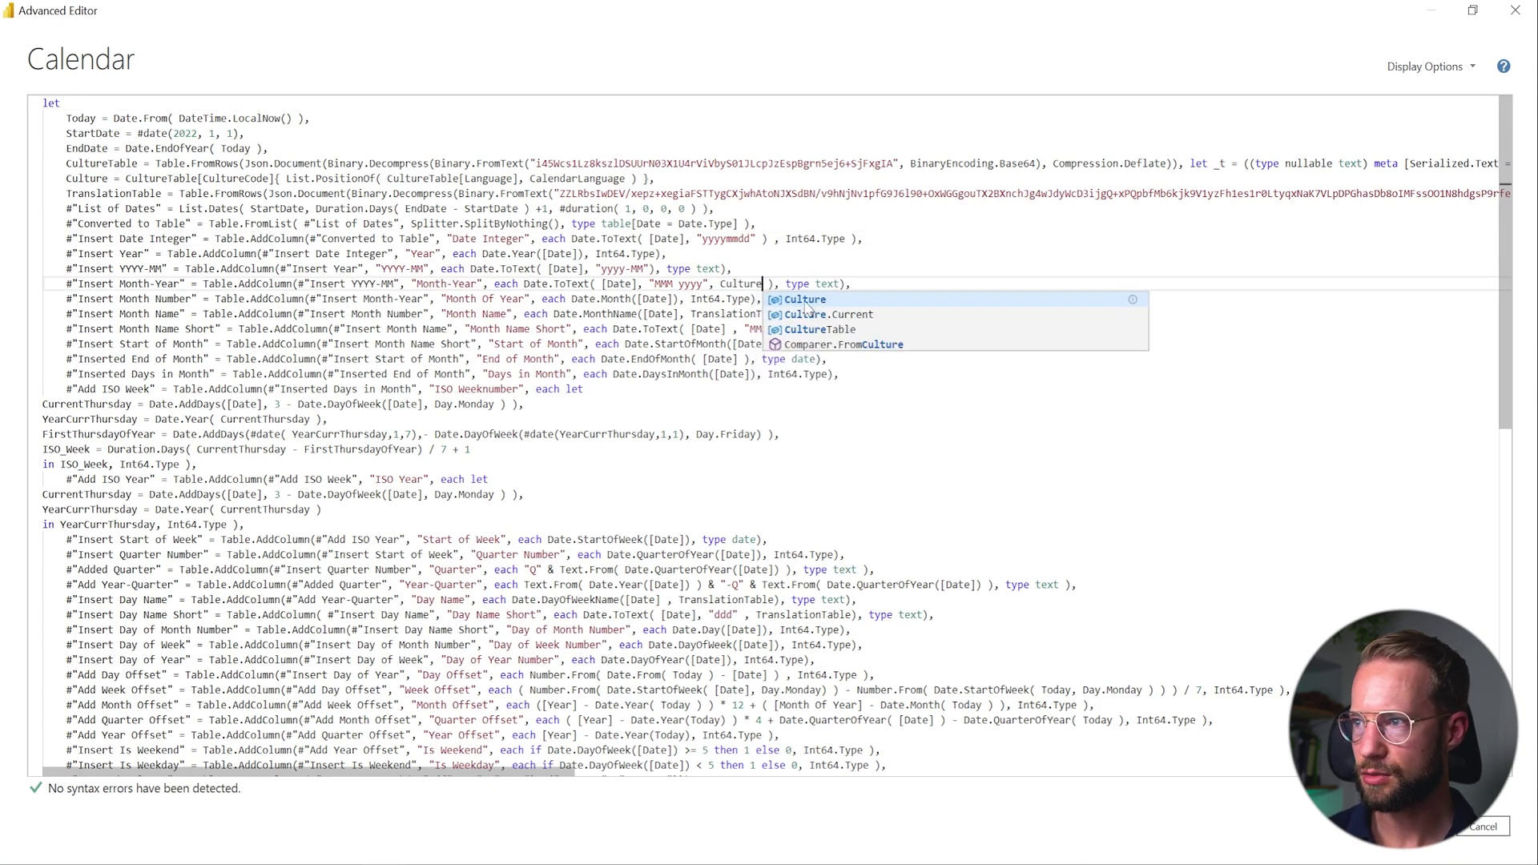
key("Tab")
double_click(739, 313)
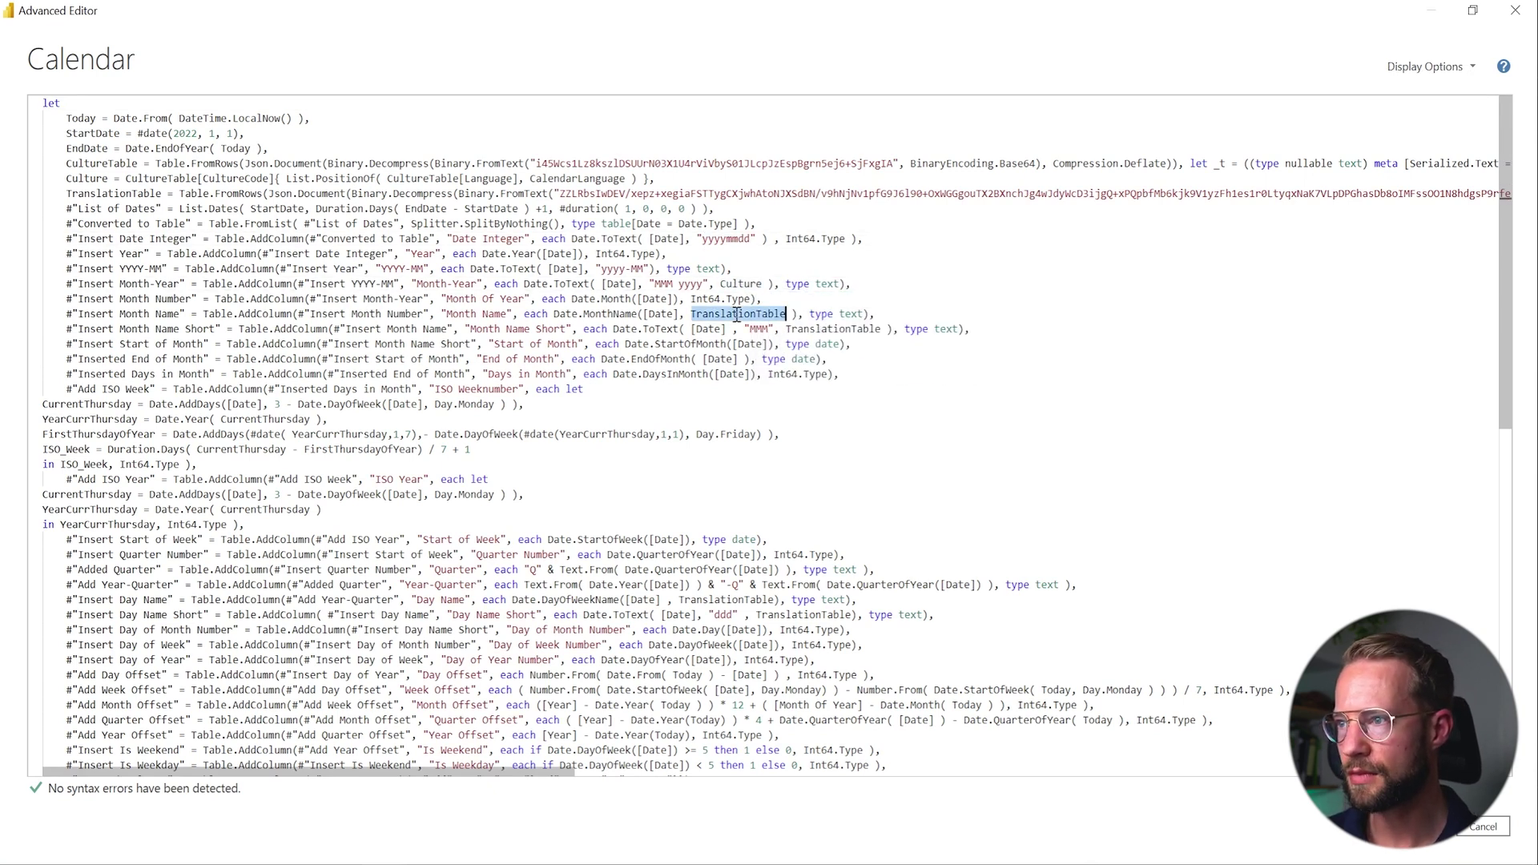
type("Culture")
double_click(838, 329)
type("Culture")
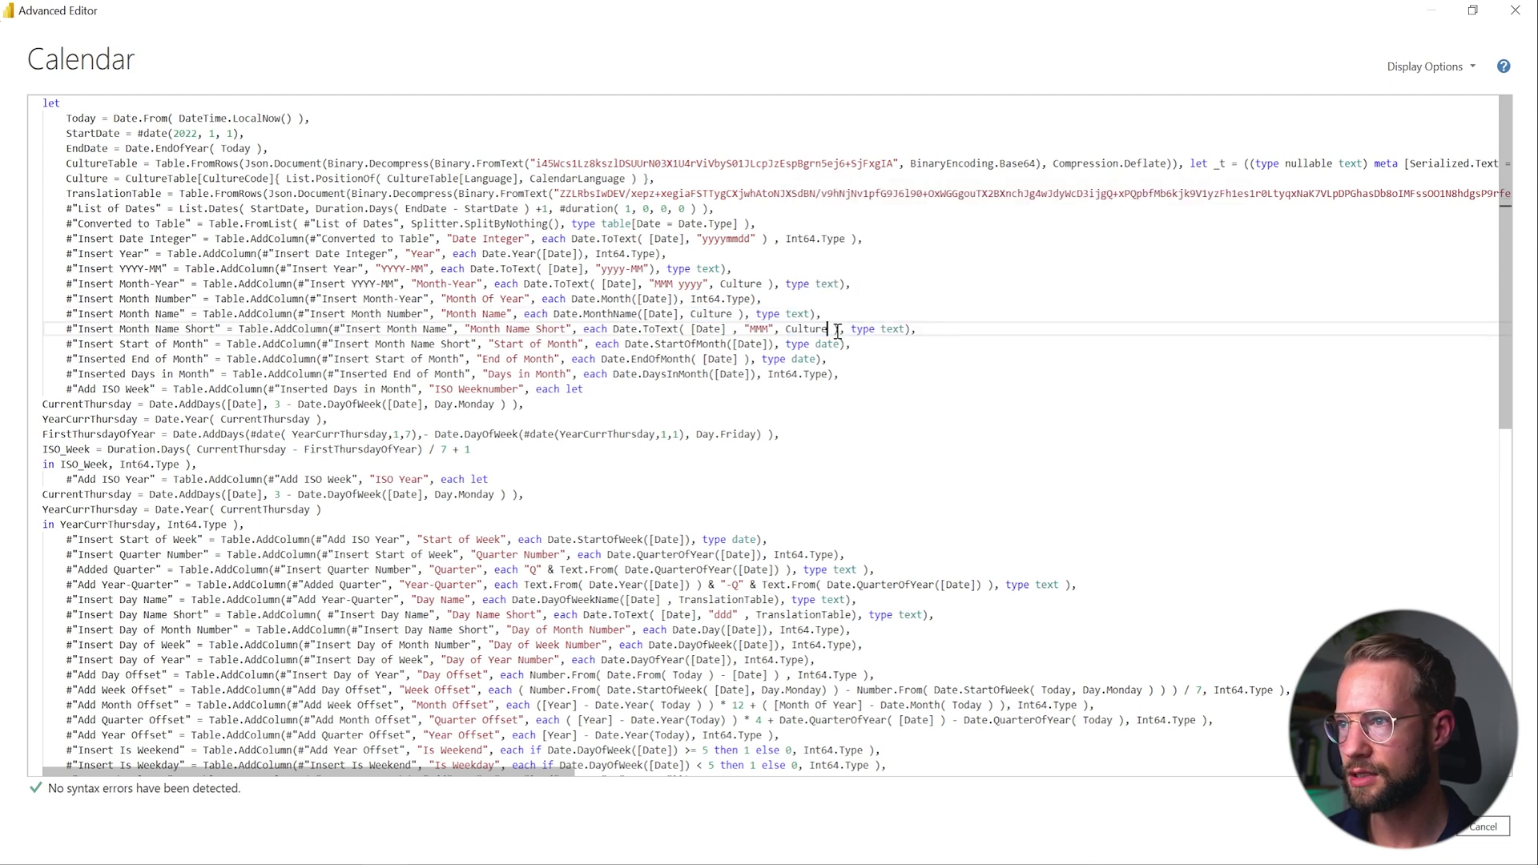
Step: Replace TranslationTable with Culture in the Day Name and Day Name Short lines
scroll(903, 544, "down", 5)
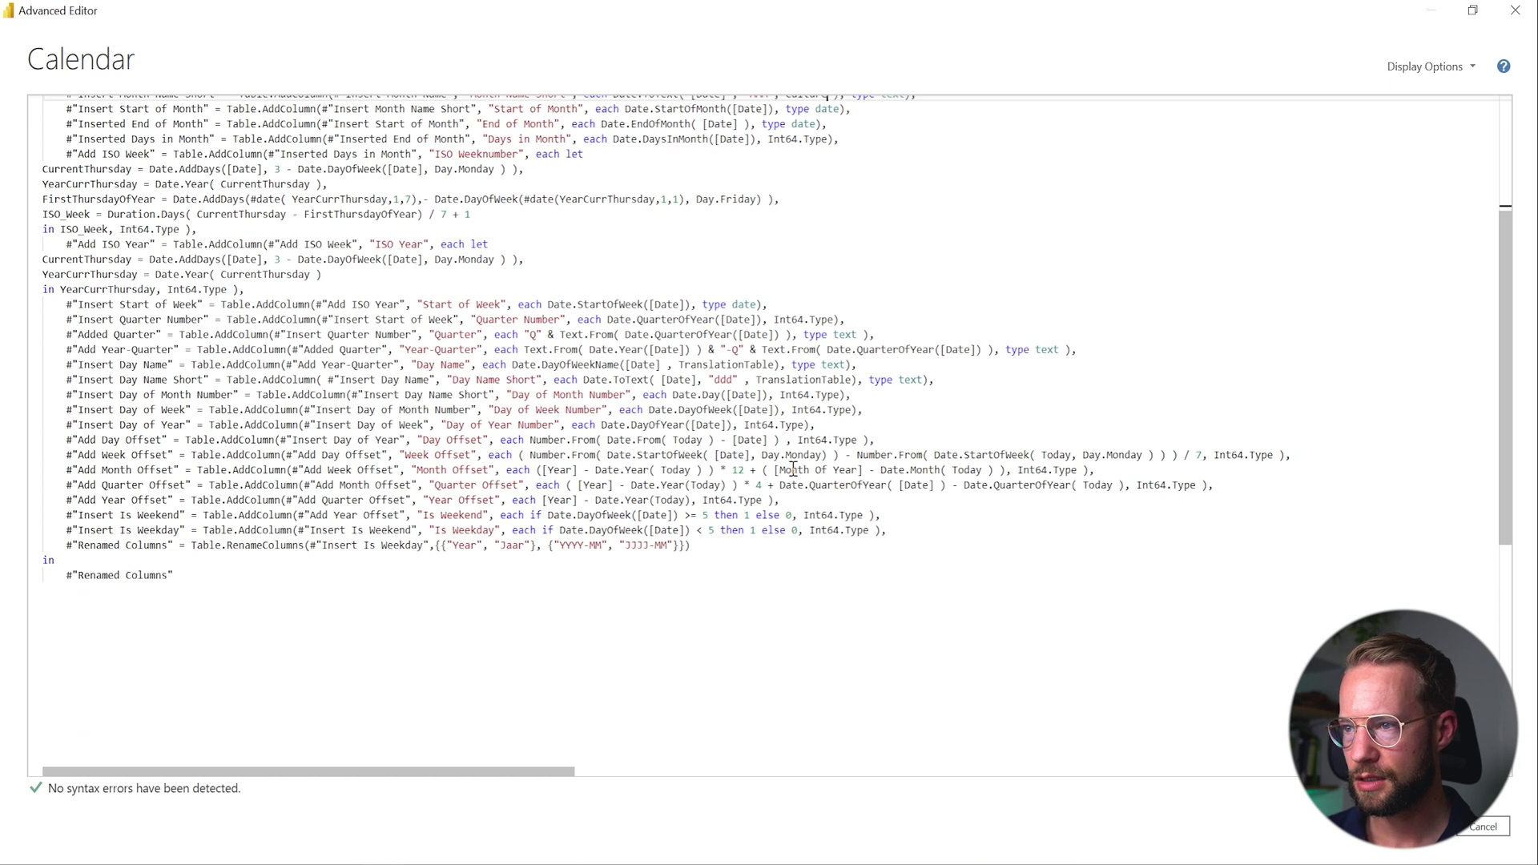
double_click(737, 364)
type("Culture")
double_click(814, 378)
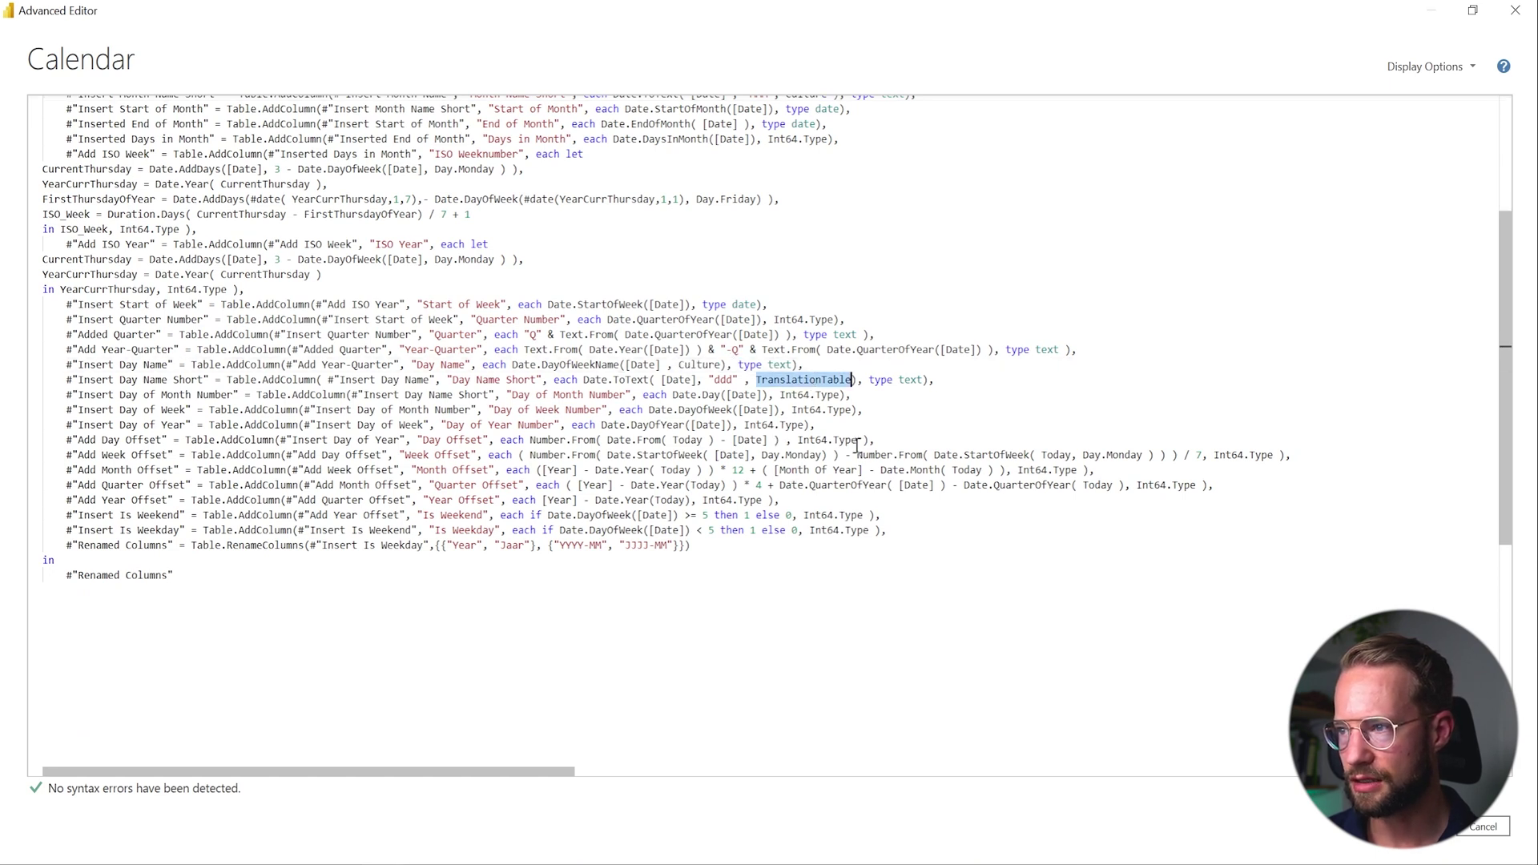
type("Culture")
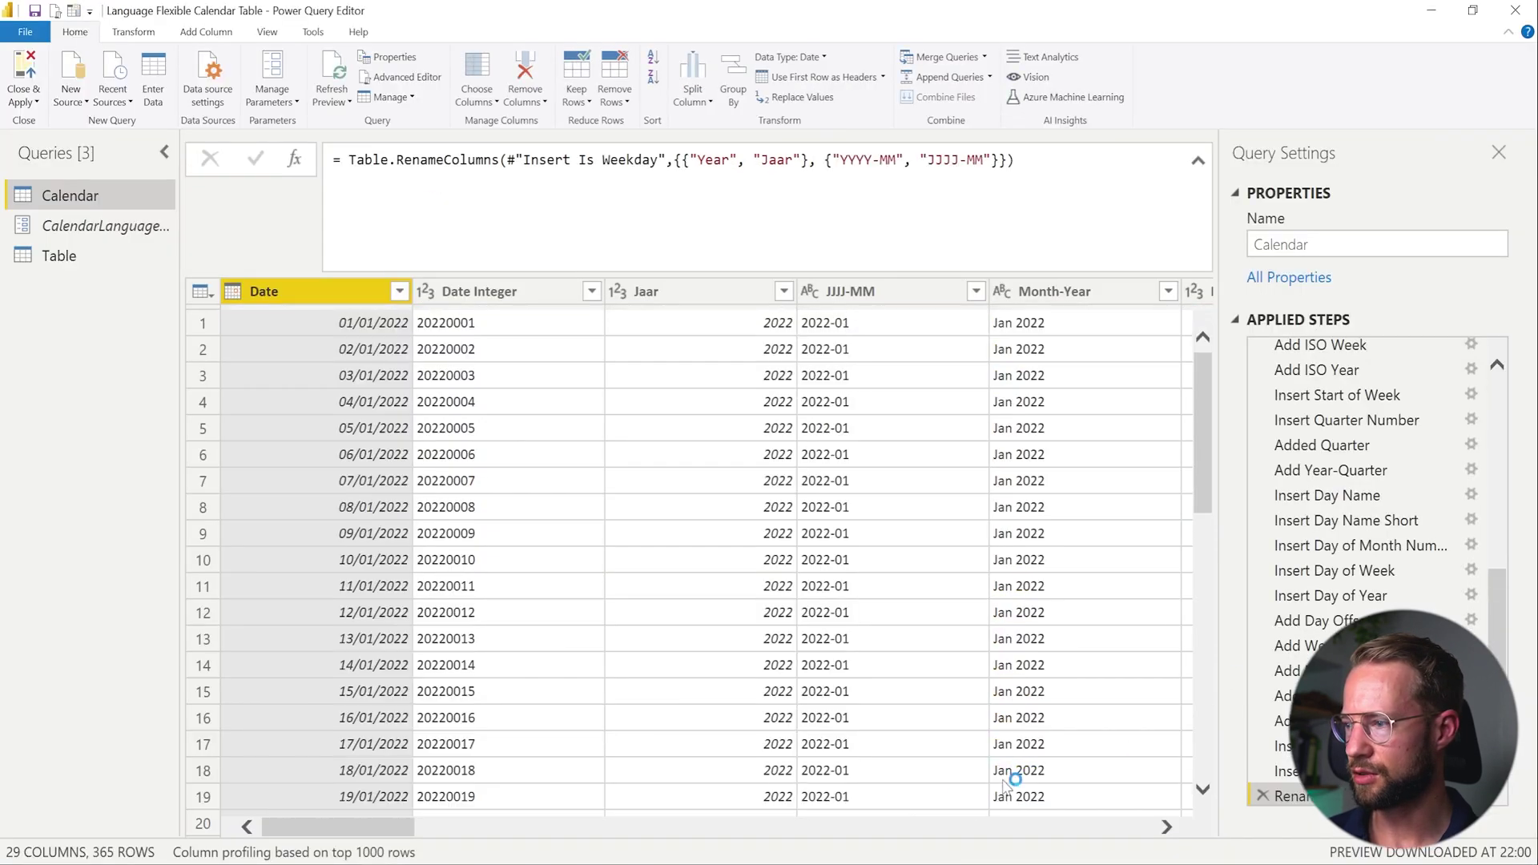
left_click_drag(353, 829, 296, 845)
scroll(1365, 569, "up", 10)
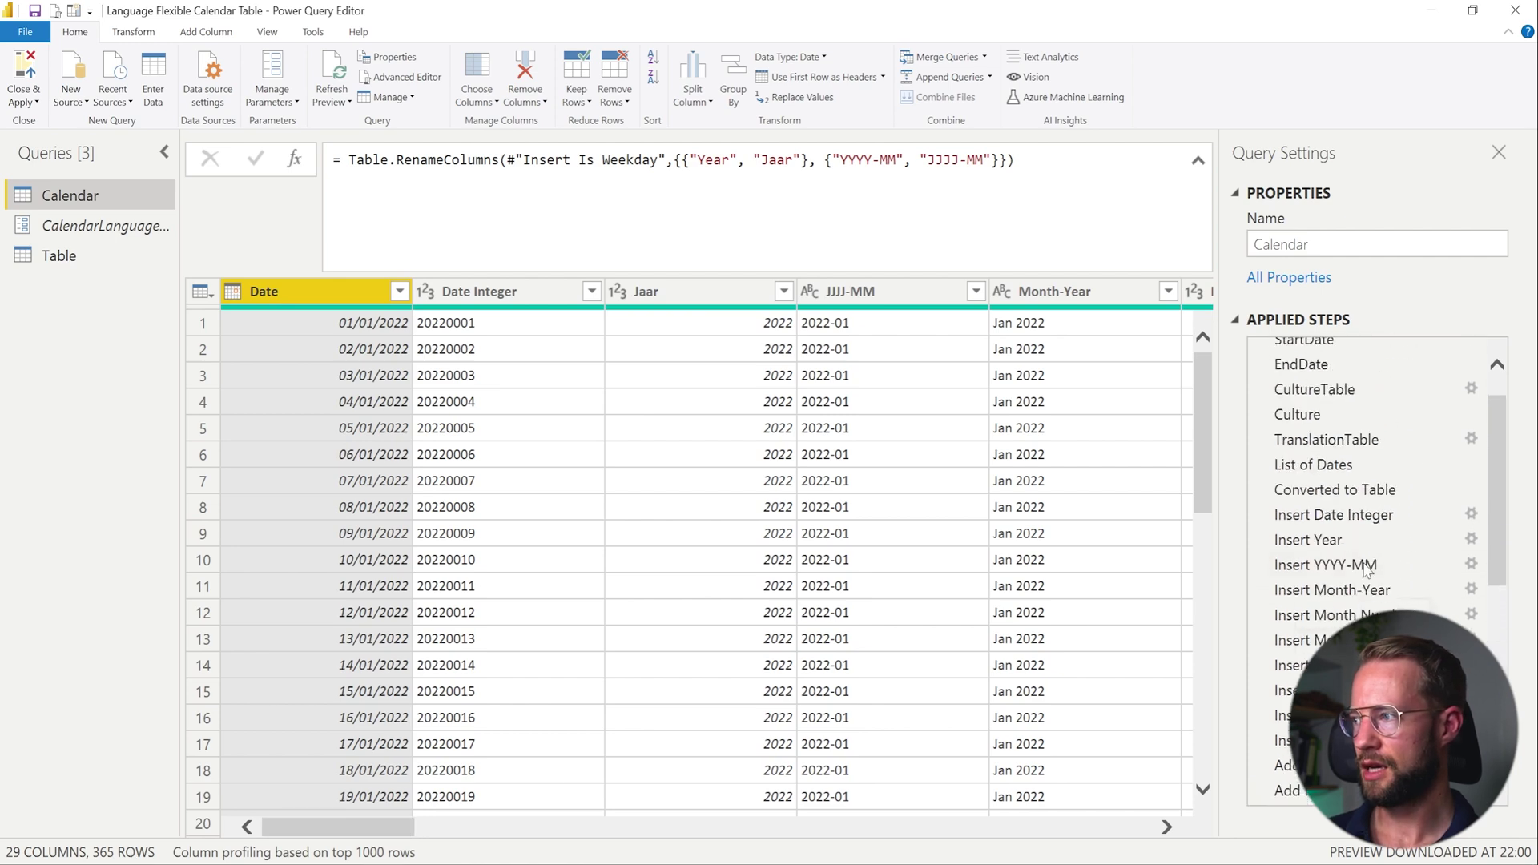
left_click(1337, 478)
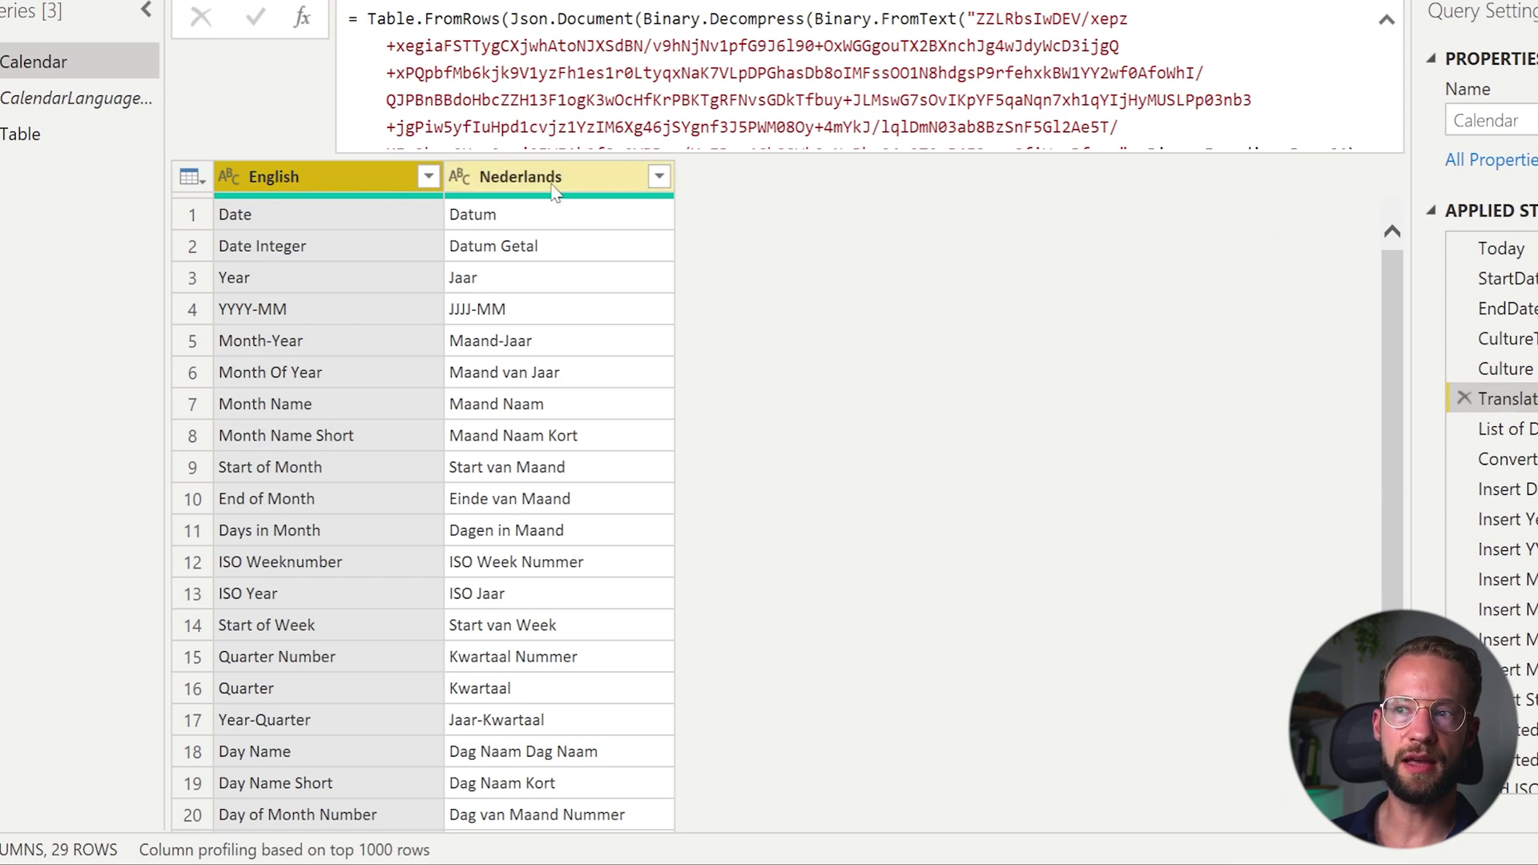
left_click(587, 179)
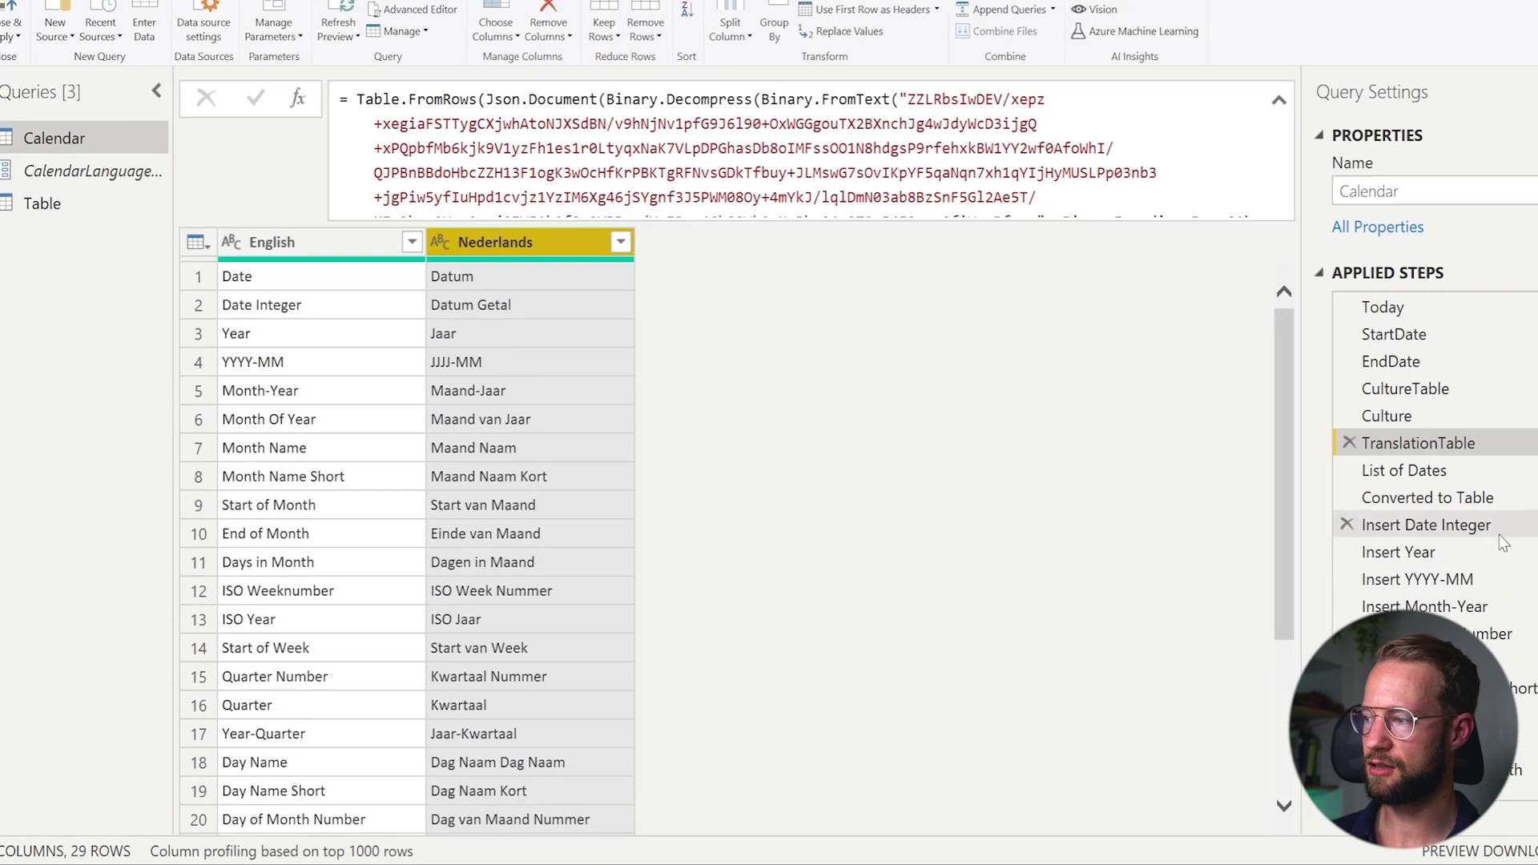
scroll(1497, 535, "down", 10)
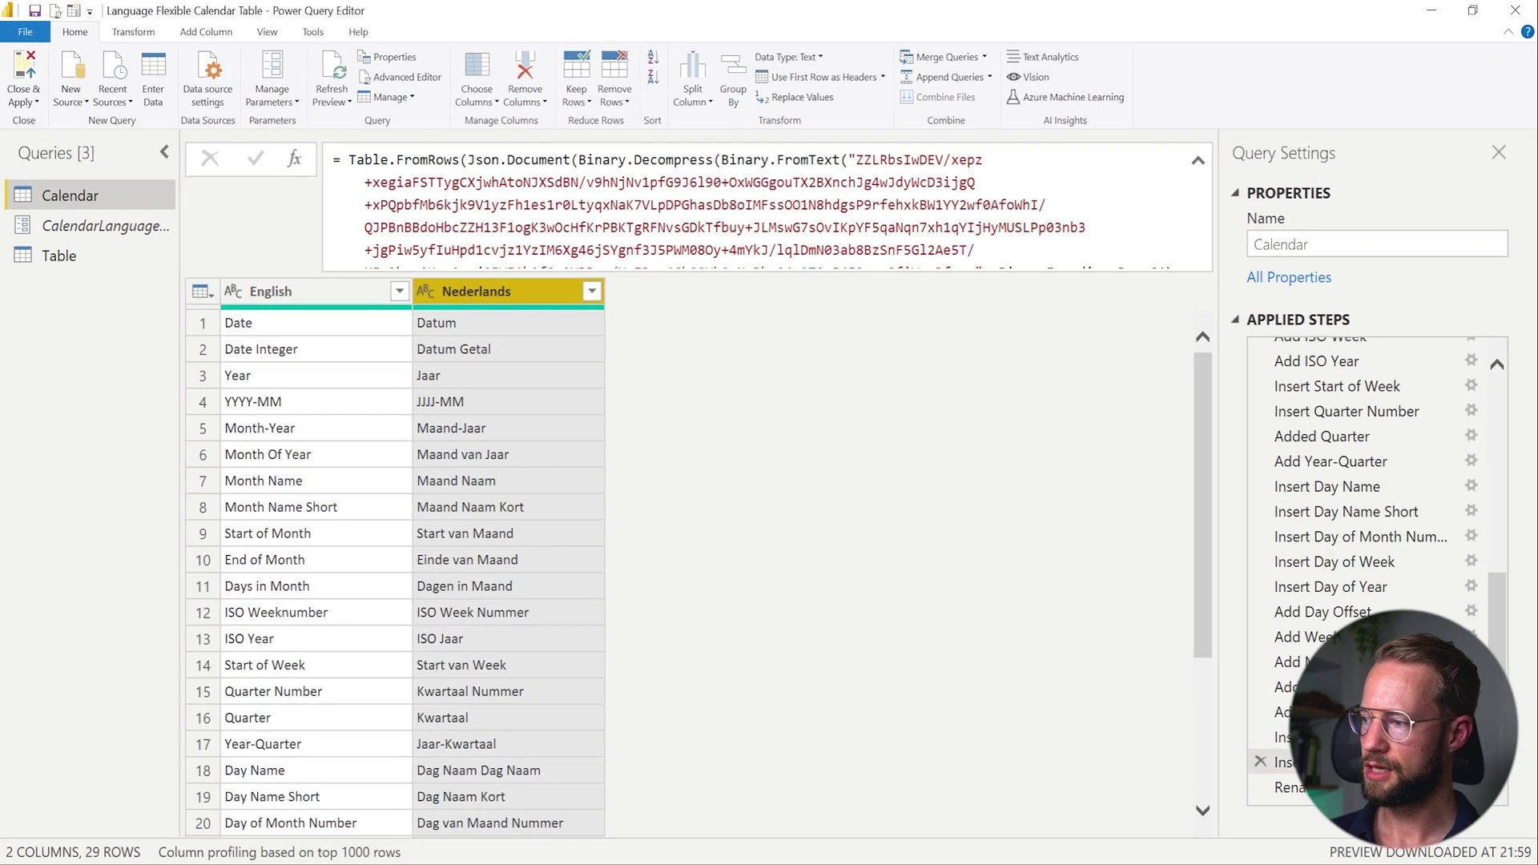
left_click(1378, 782)
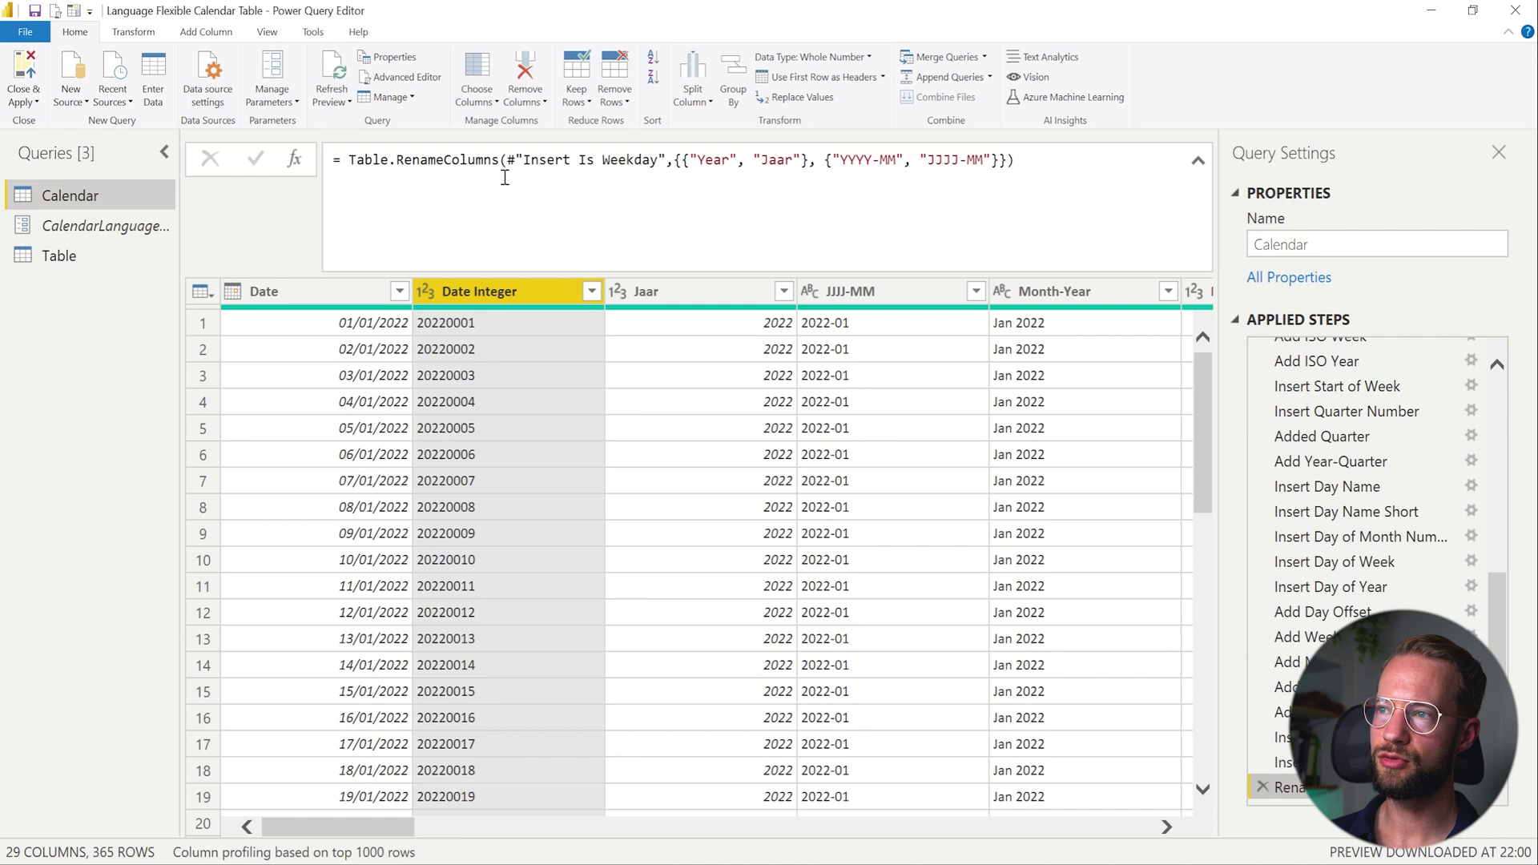
Step: Remove the hard-coded rename pairs from the rename formula
left_click(674, 160)
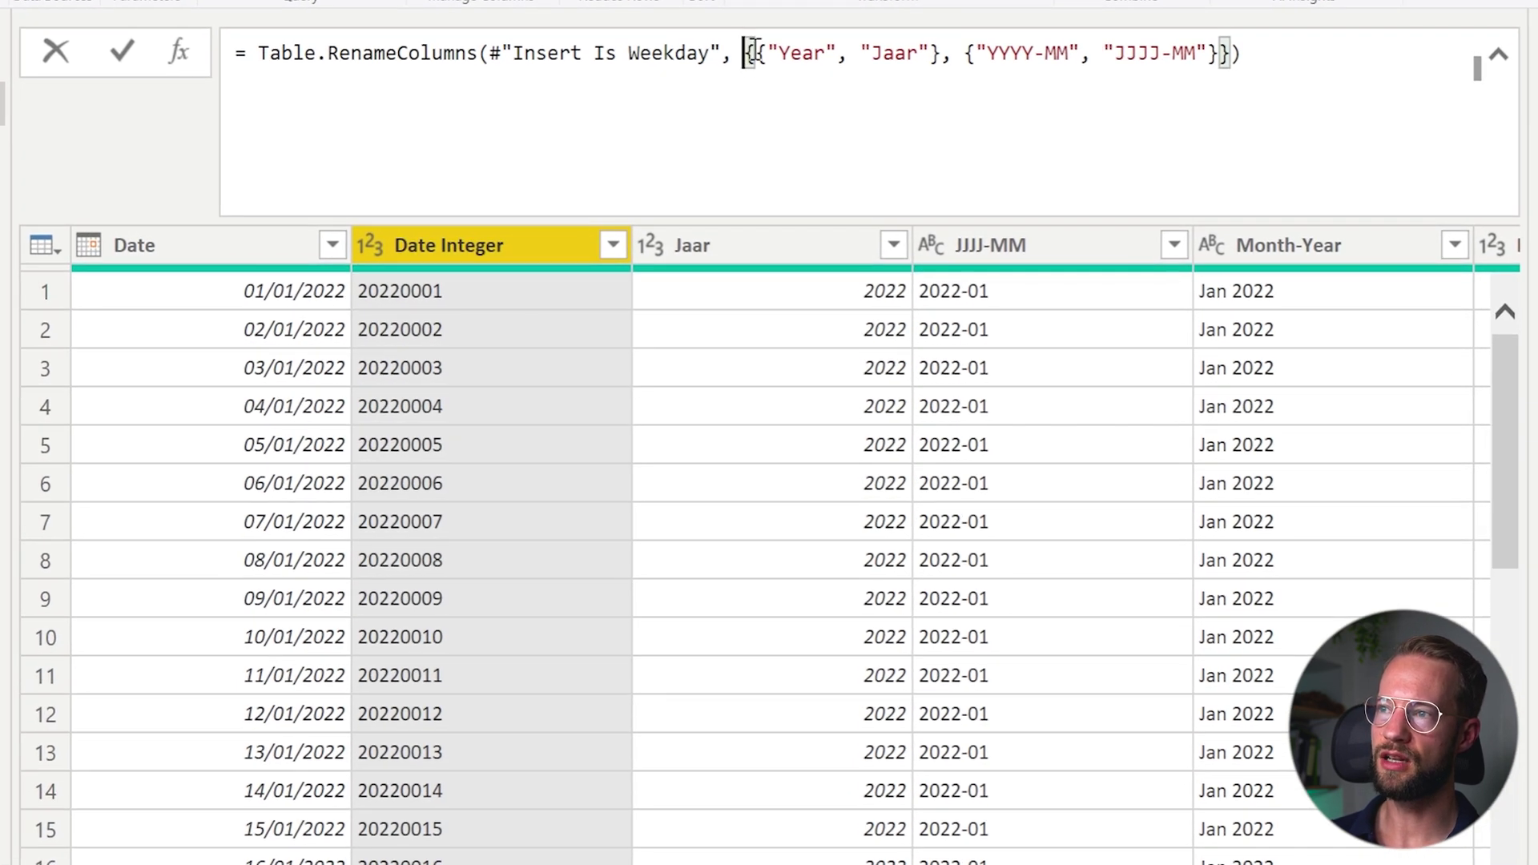
left_click_drag(756, 49, 971, 53)
left_click(740, 58)
left_click(751, 52)
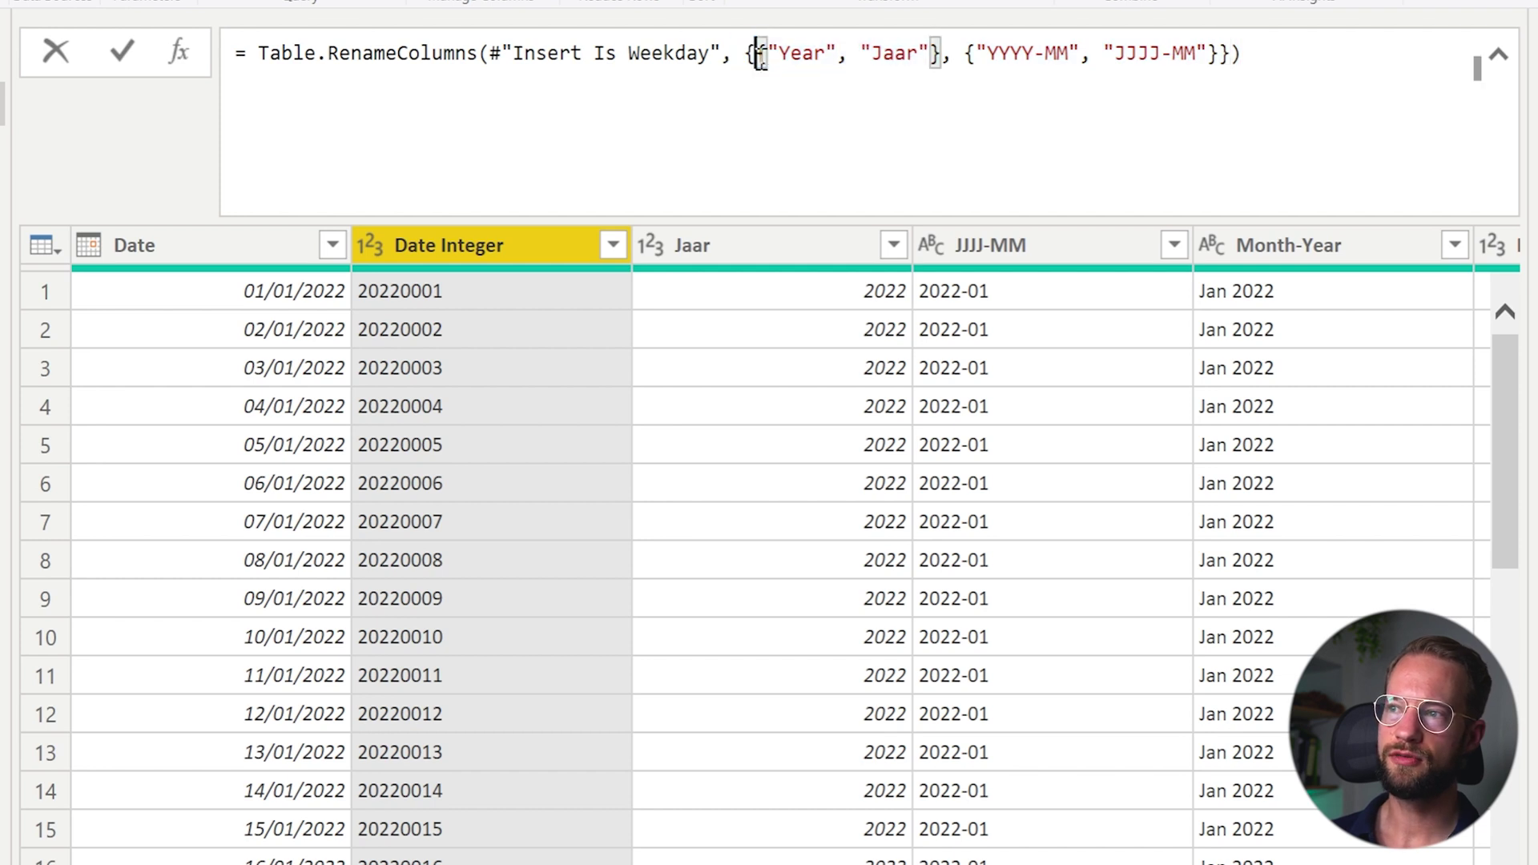
left_click_drag(758, 53, 1101, 57)
left_click_drag(1240, 52, 743, 56)
key("shift+Return")
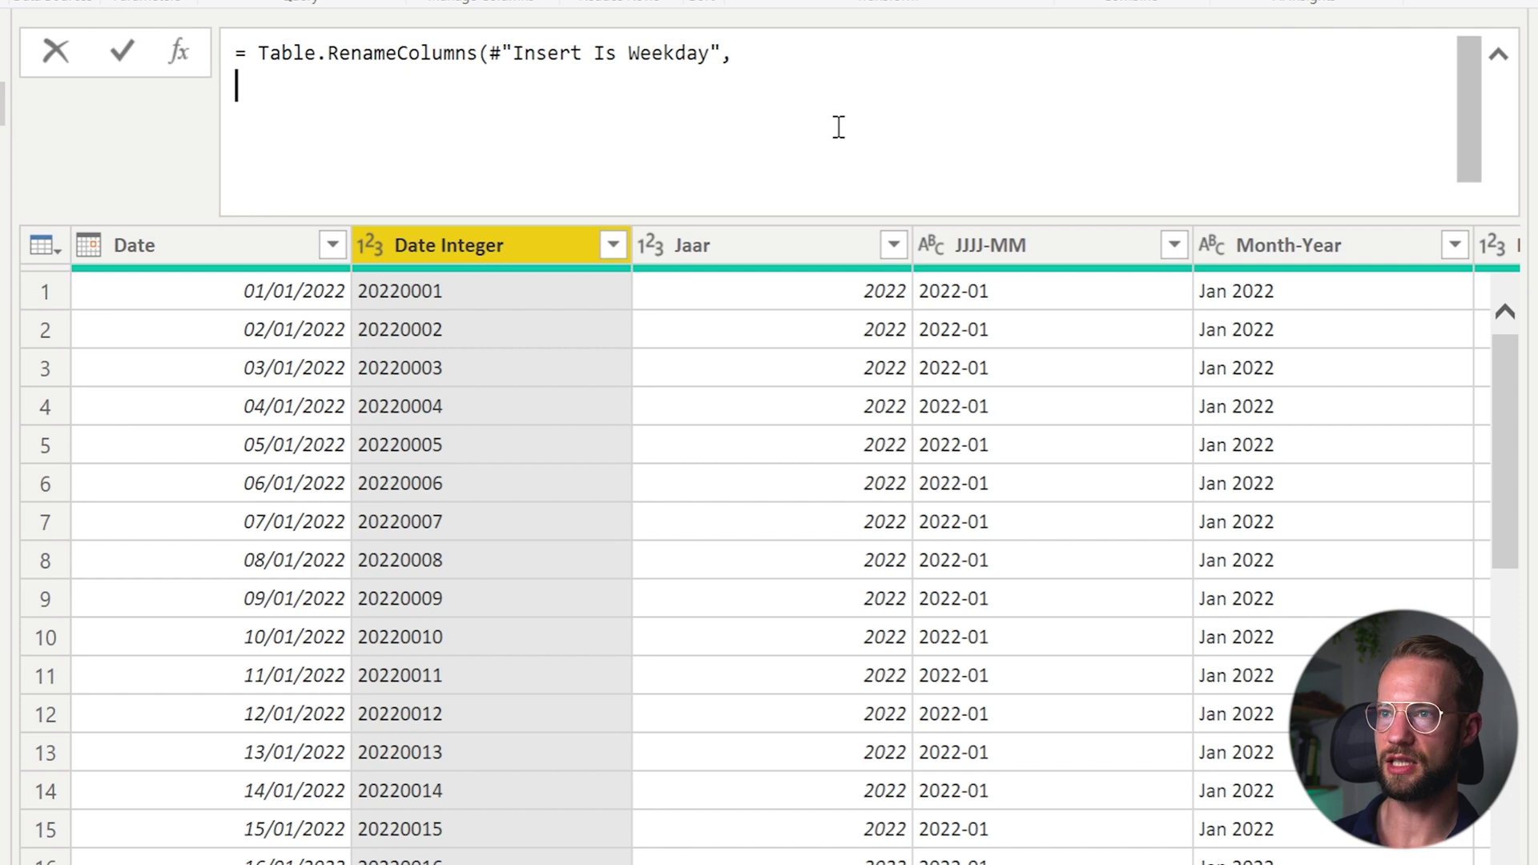
Step: Write List.Zip( { TranslationTable[English], TranslationTable[CalendarLanguage] } ) with brackets on separate lines
type("L")
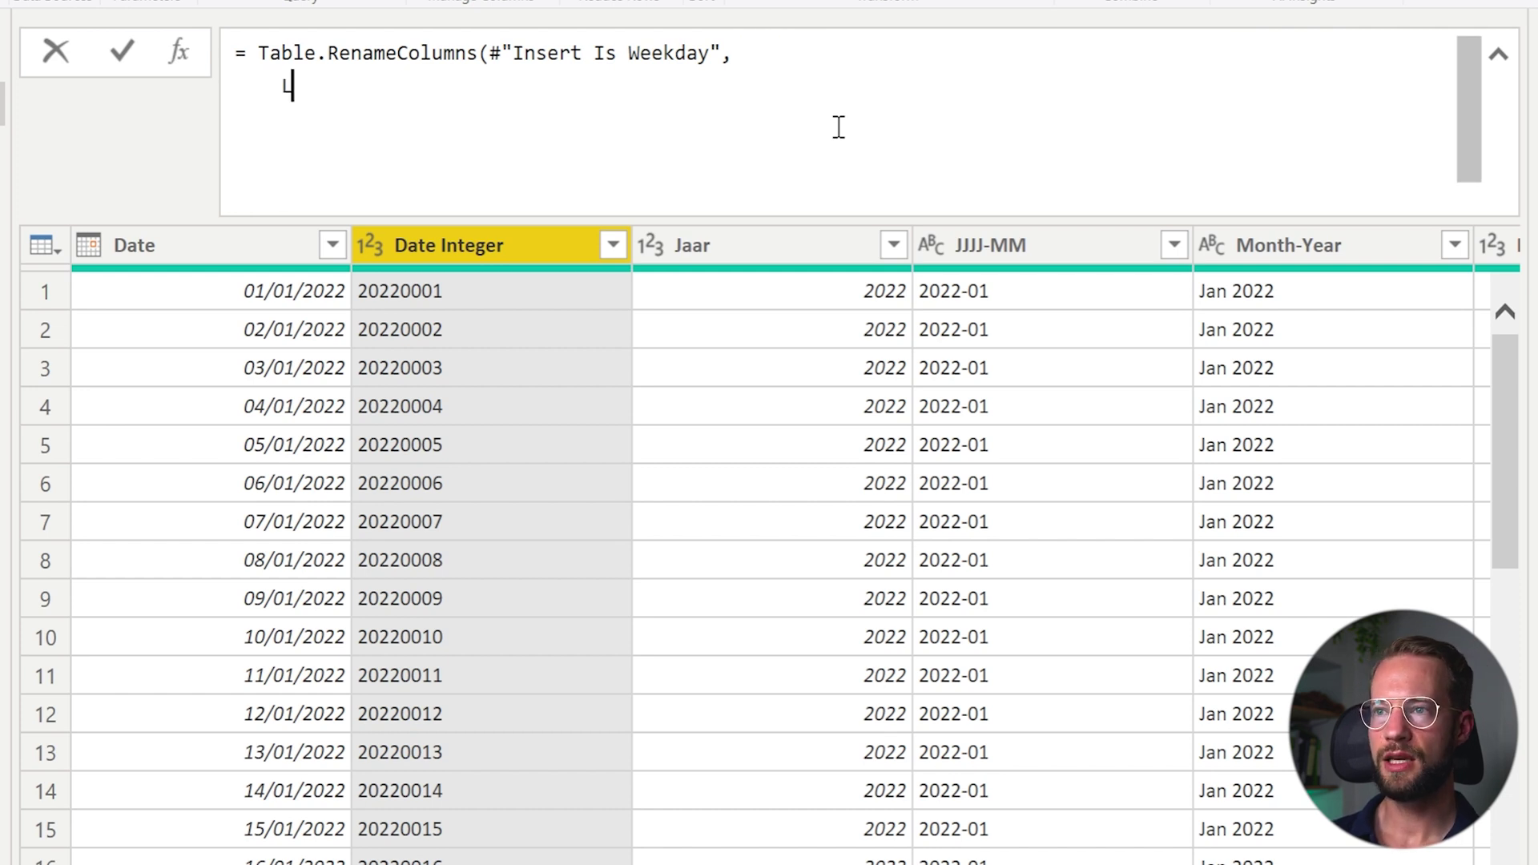
type("ist.Zip( {")
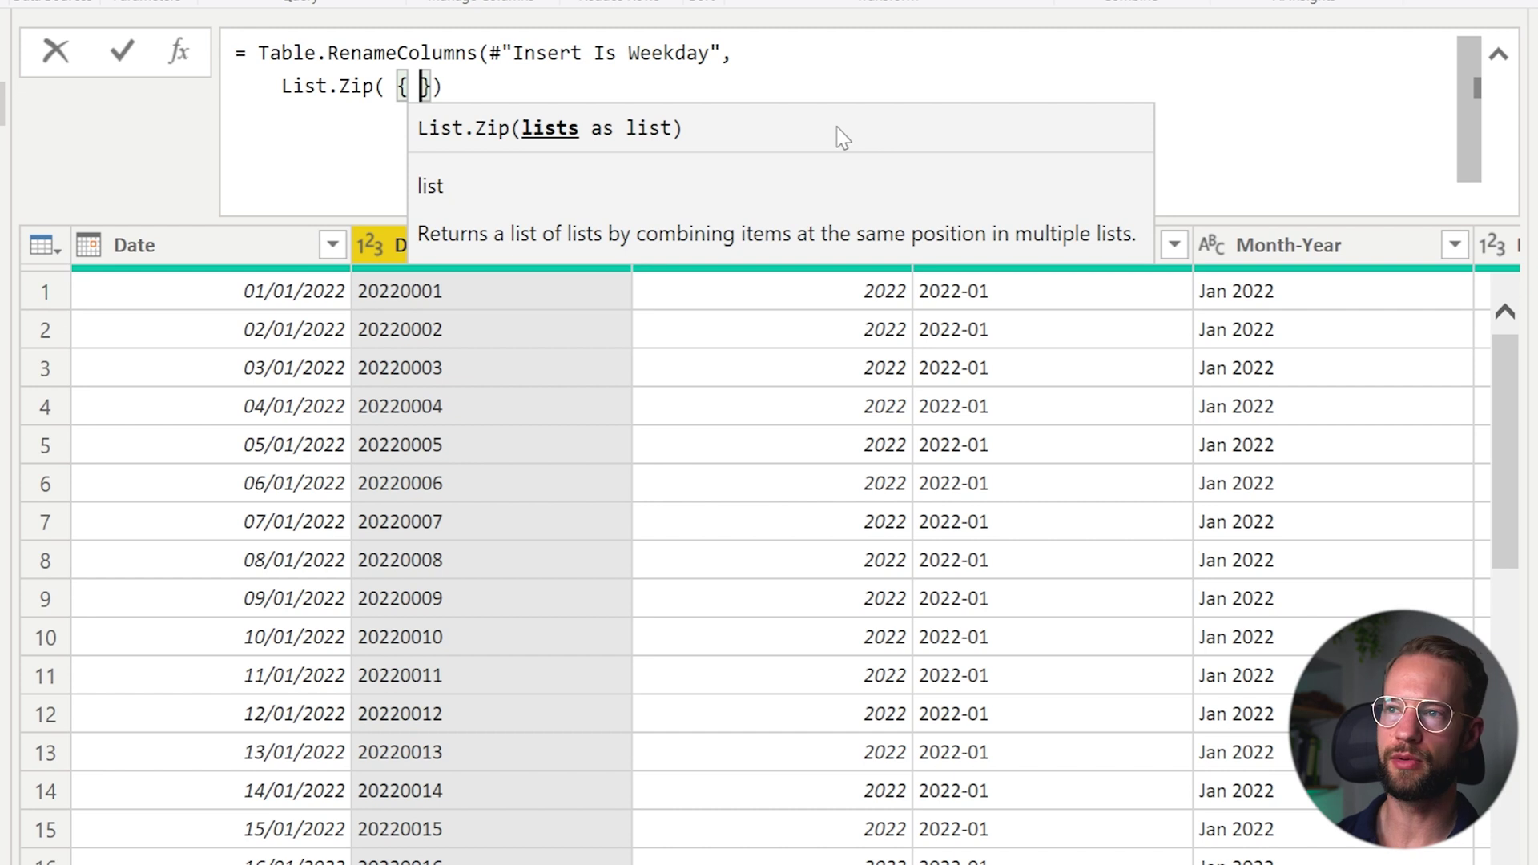
type("TranslationTable")
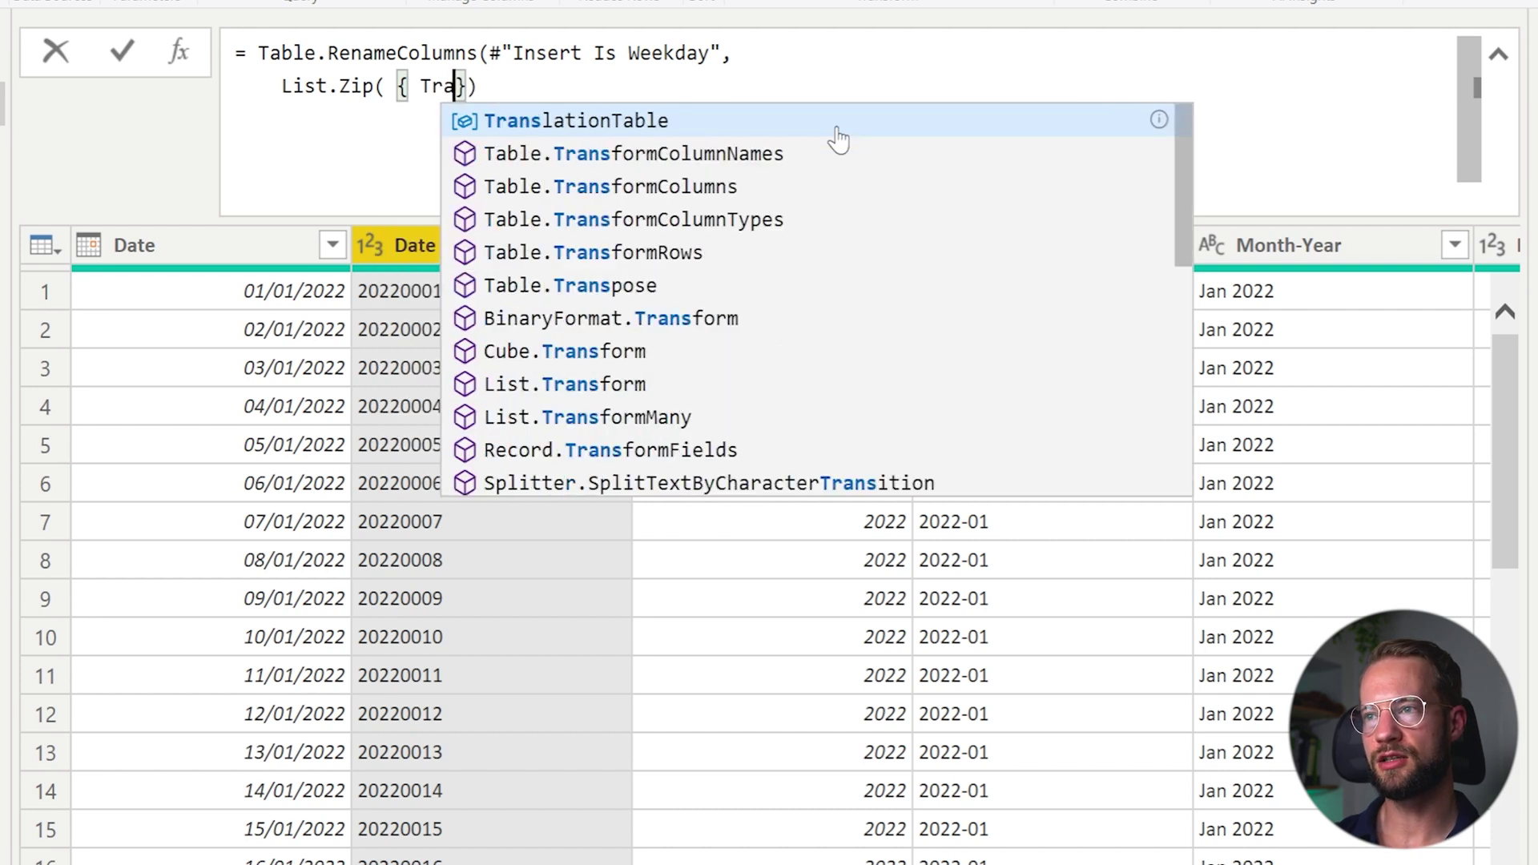
type("[")
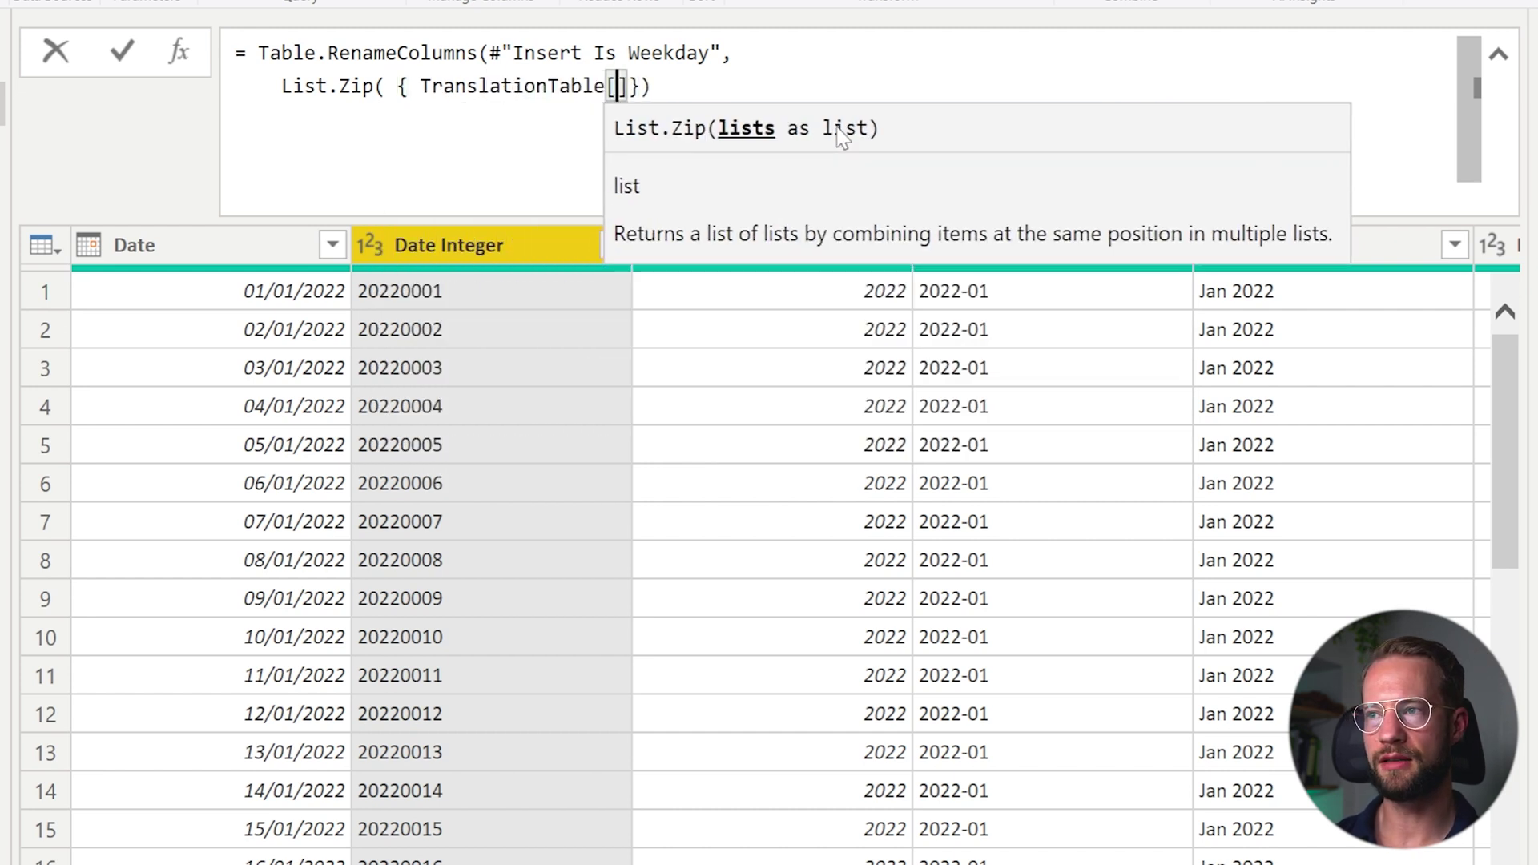
type("English]")
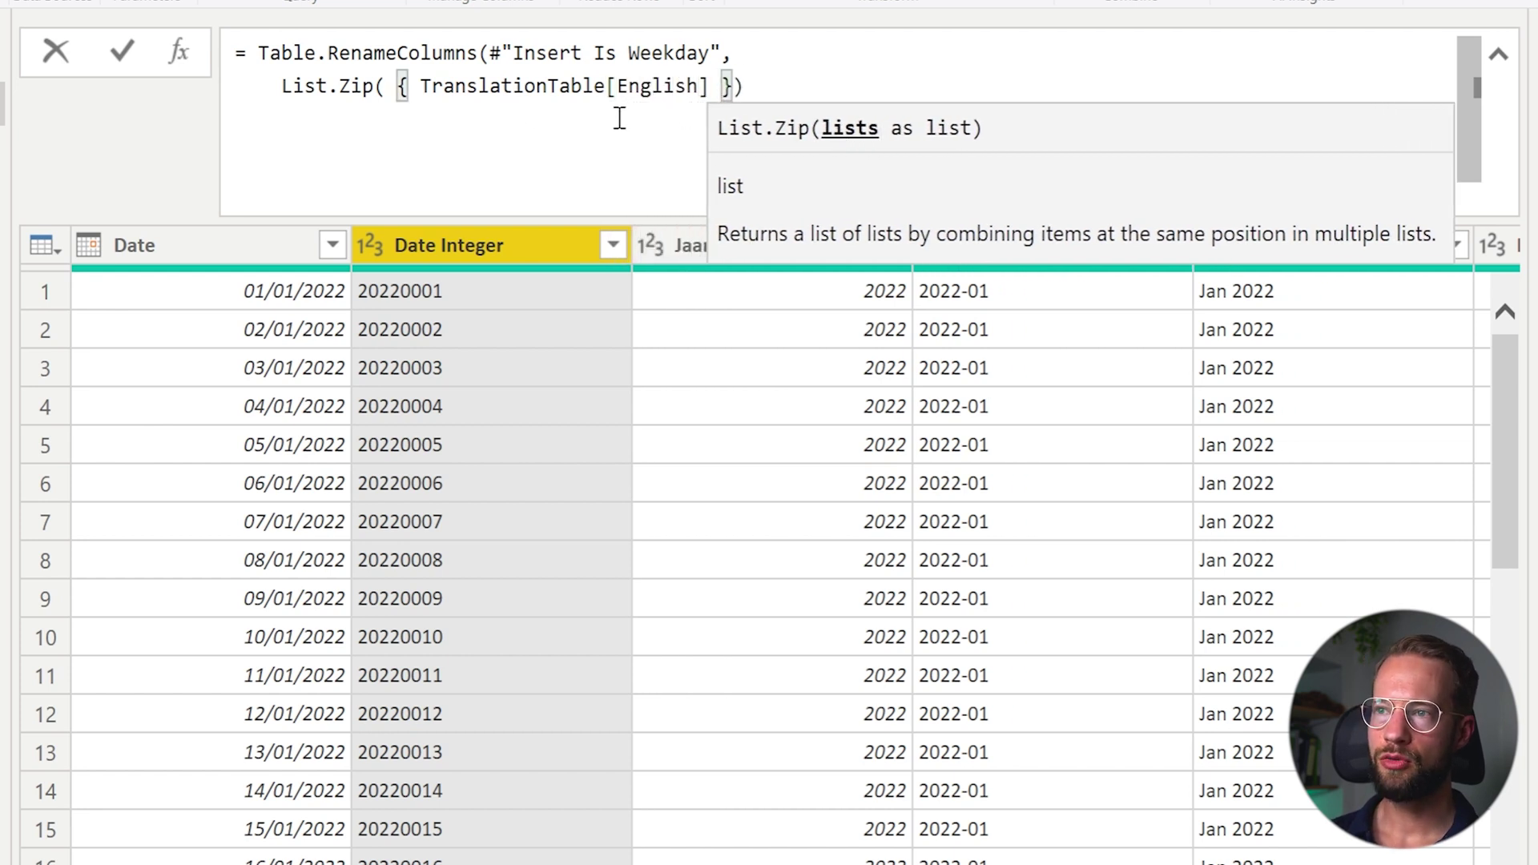
left_click(421, 86, "shift")
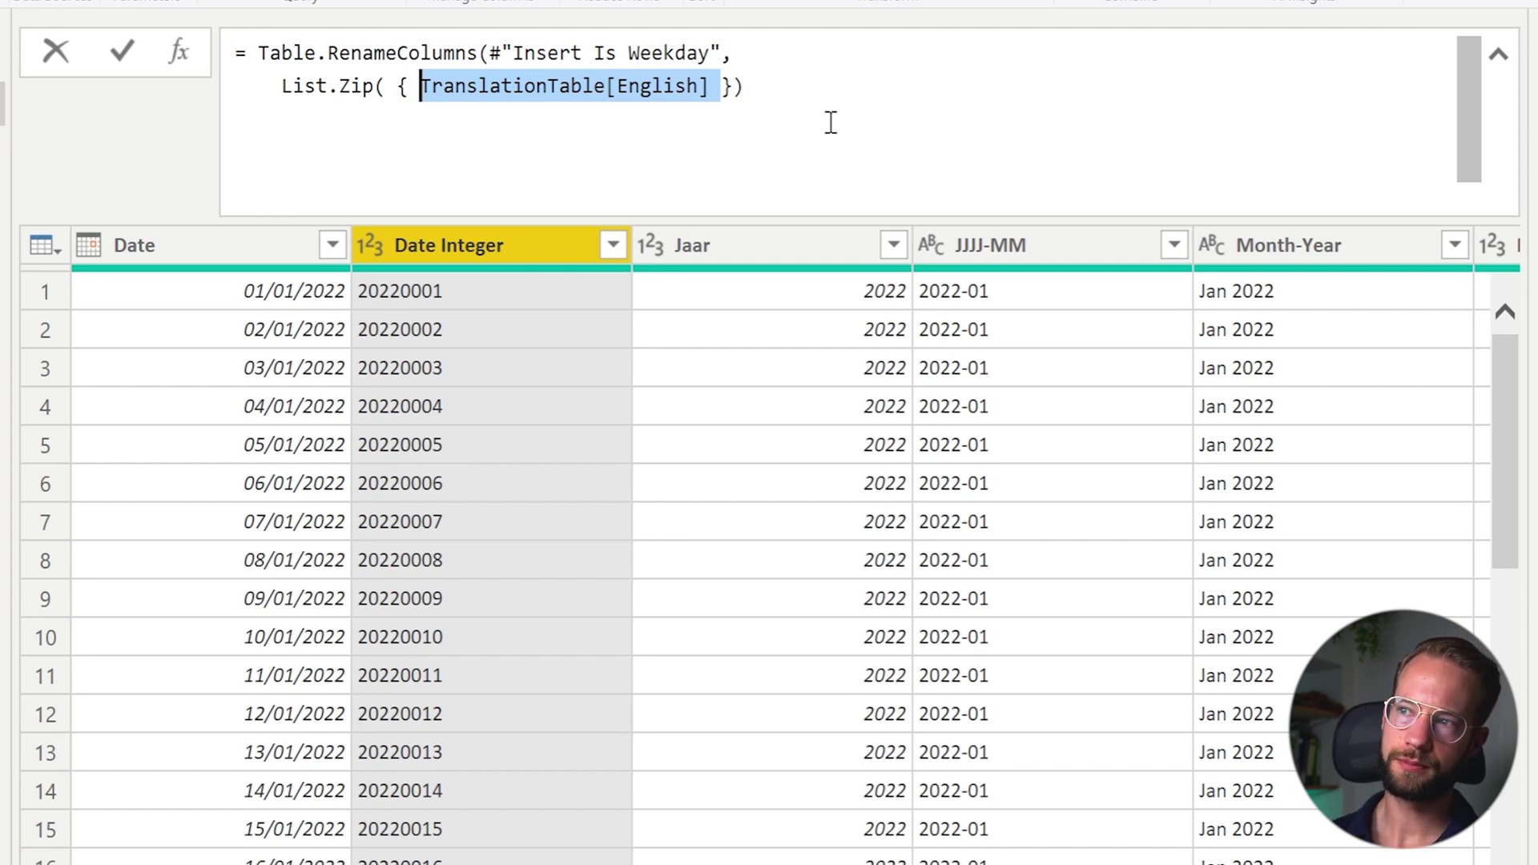
key("Right")
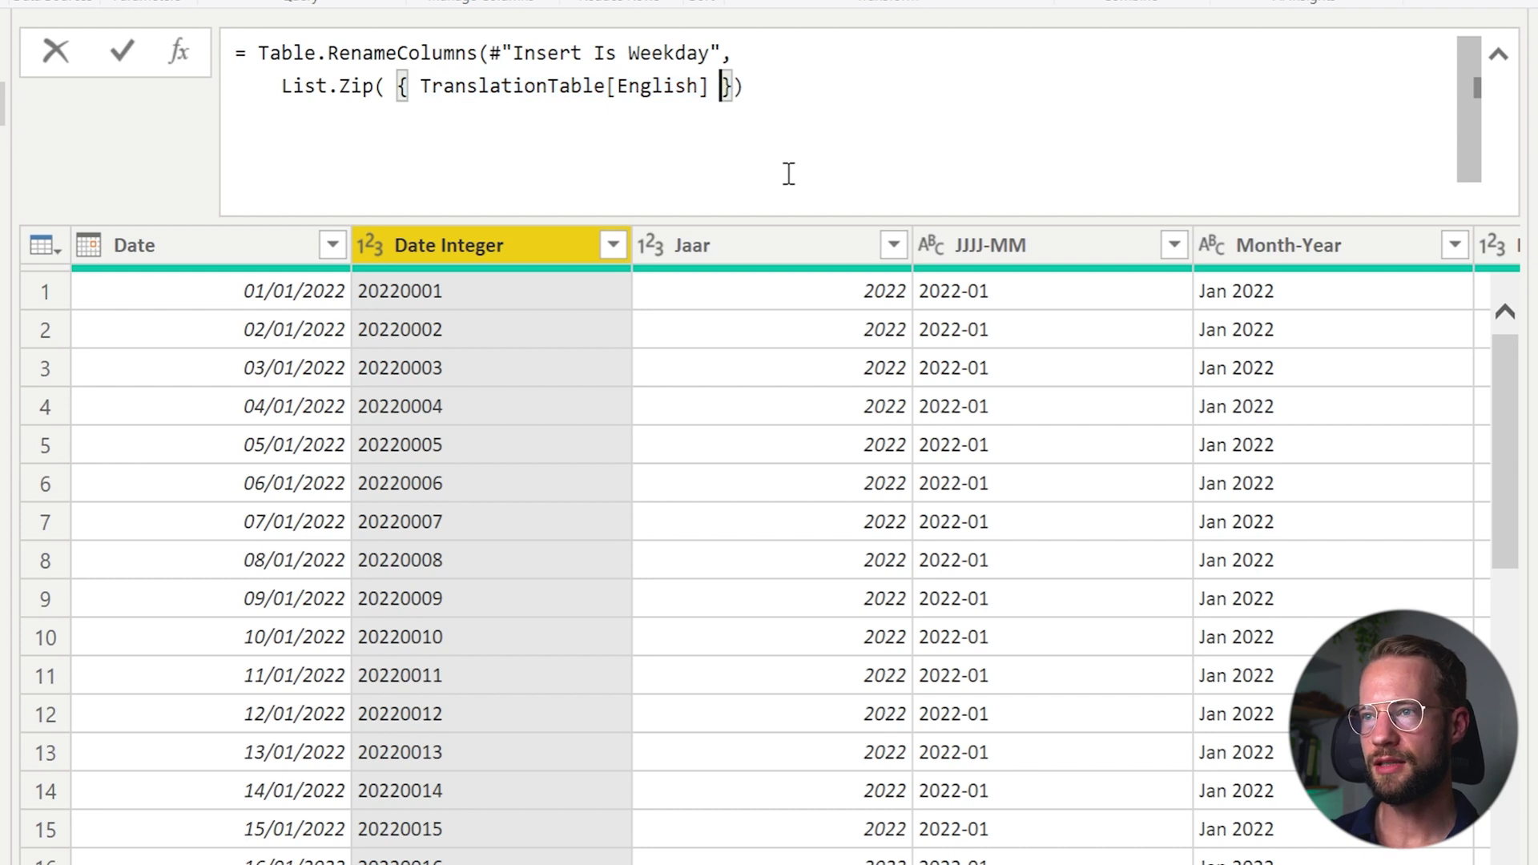
type(",")
key("shift+Return")
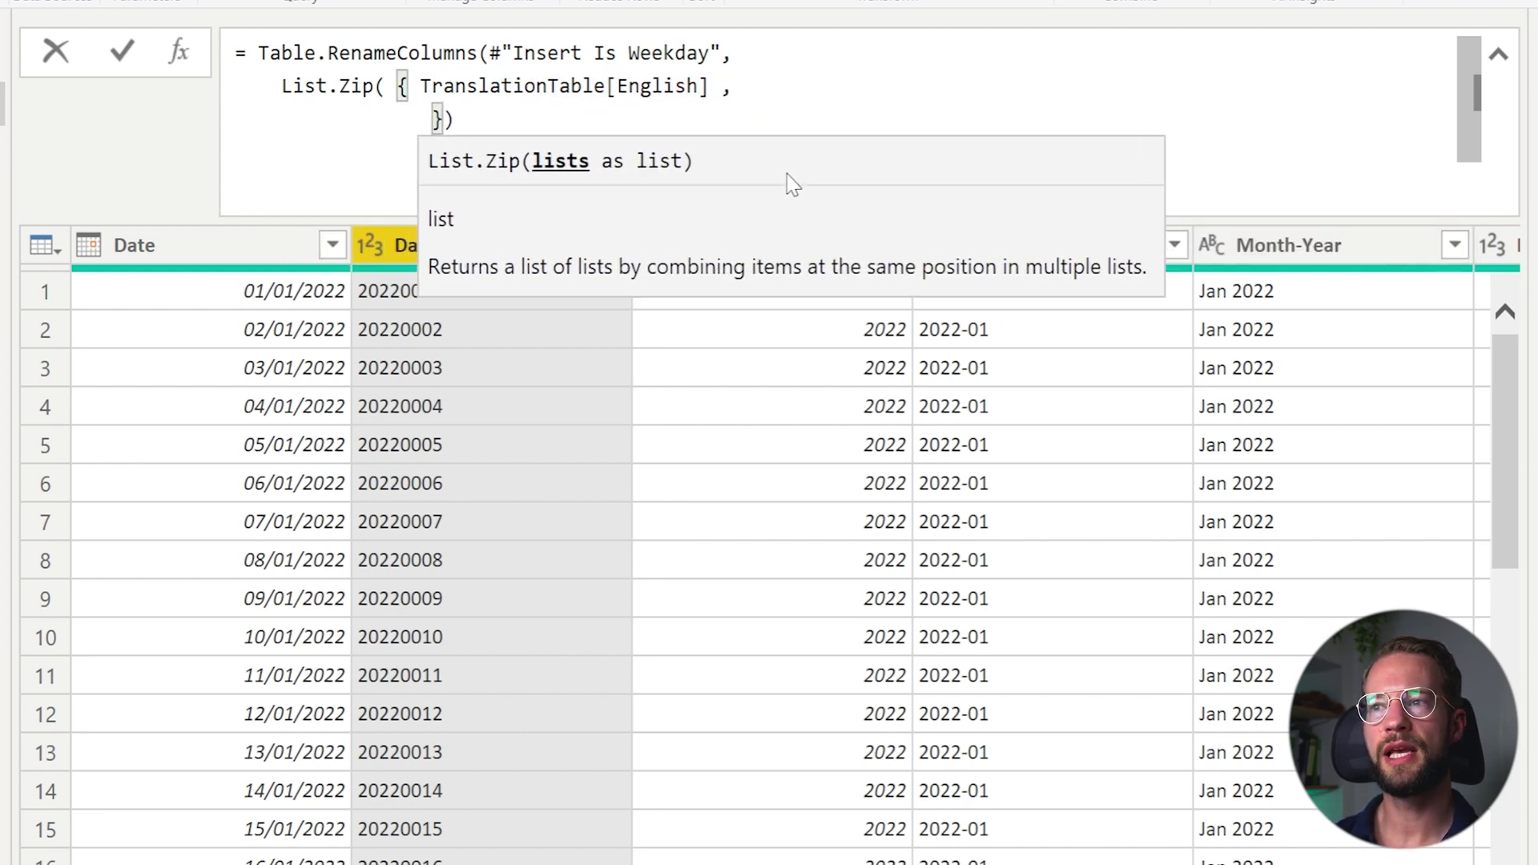
key("BackSpace")
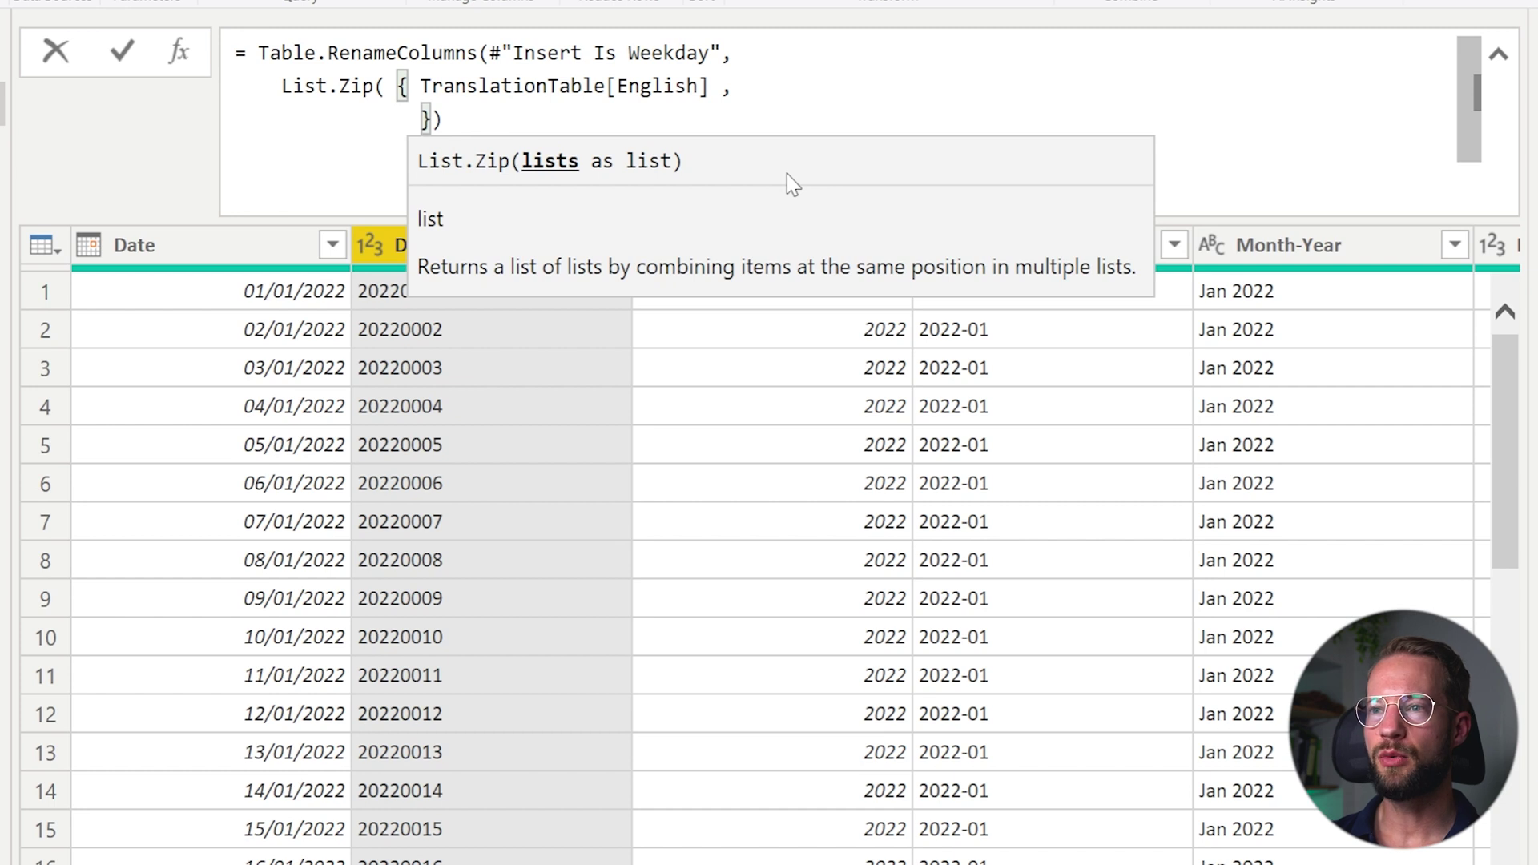
type("TranslationTable")
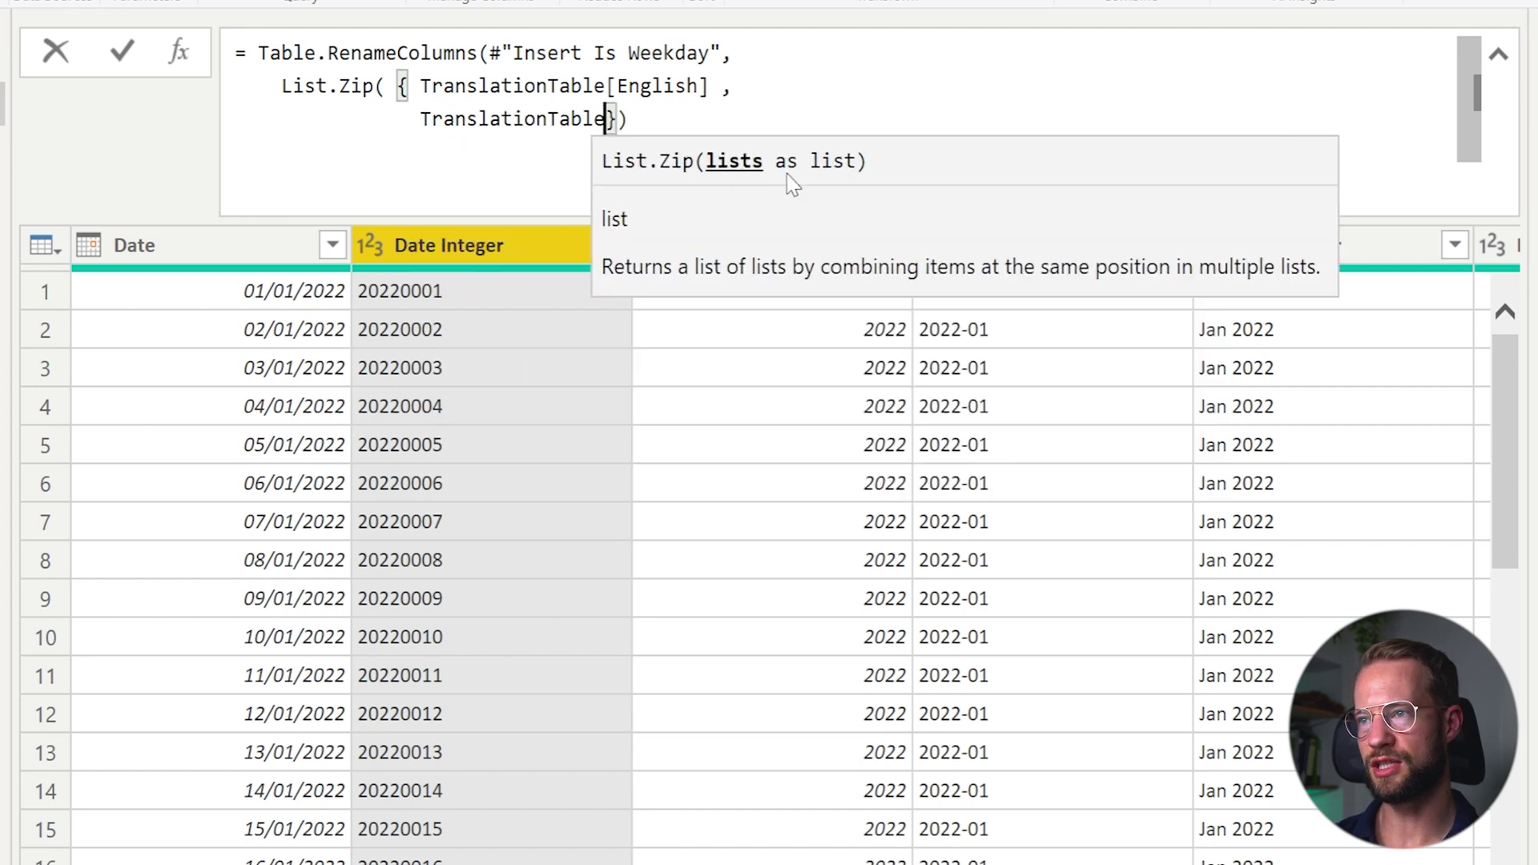
type("[")
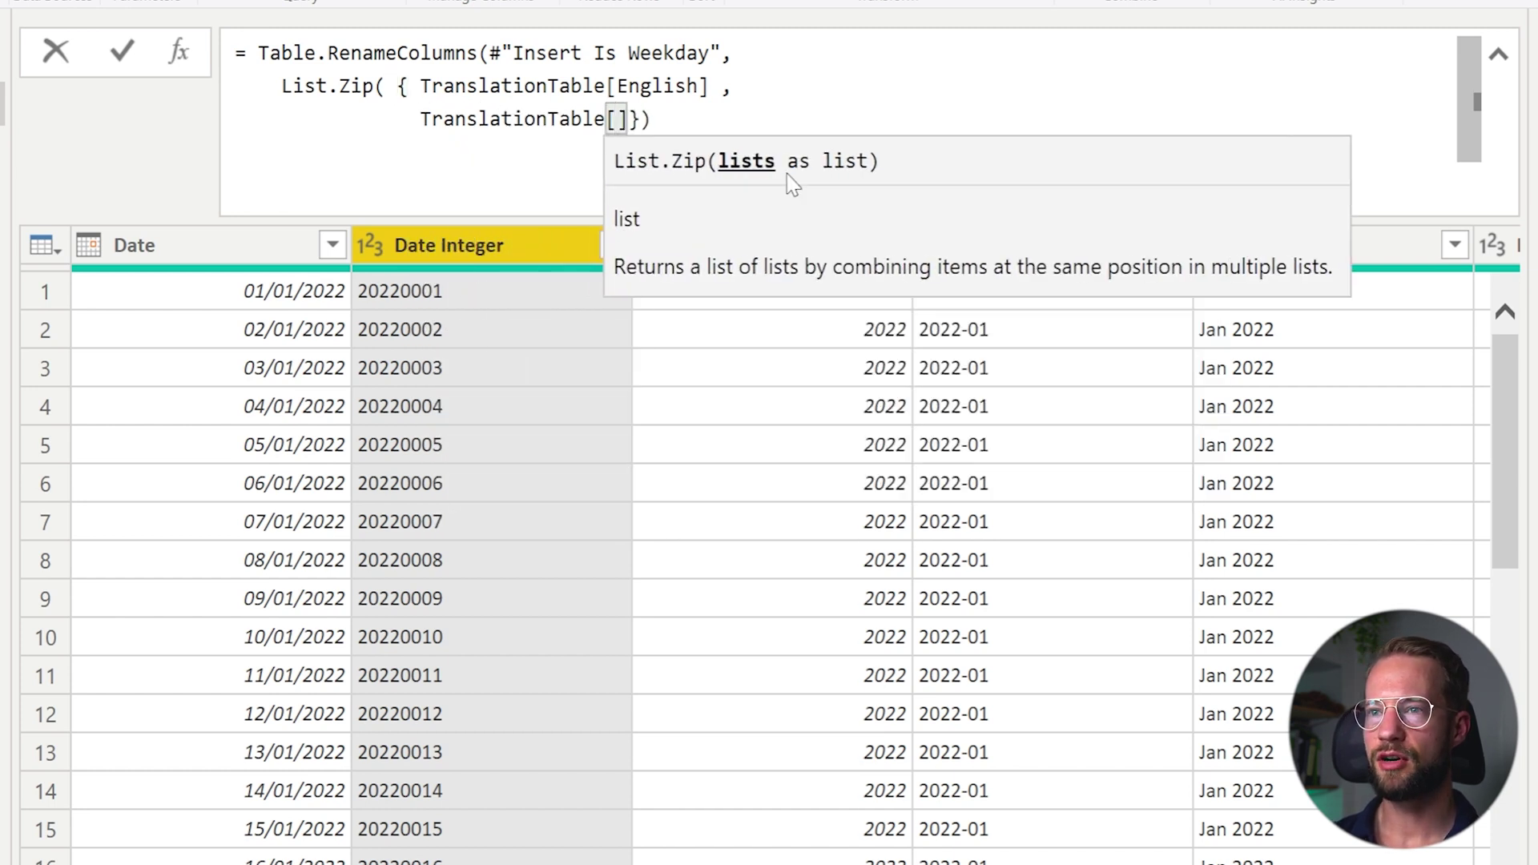
type("CalendarLang")
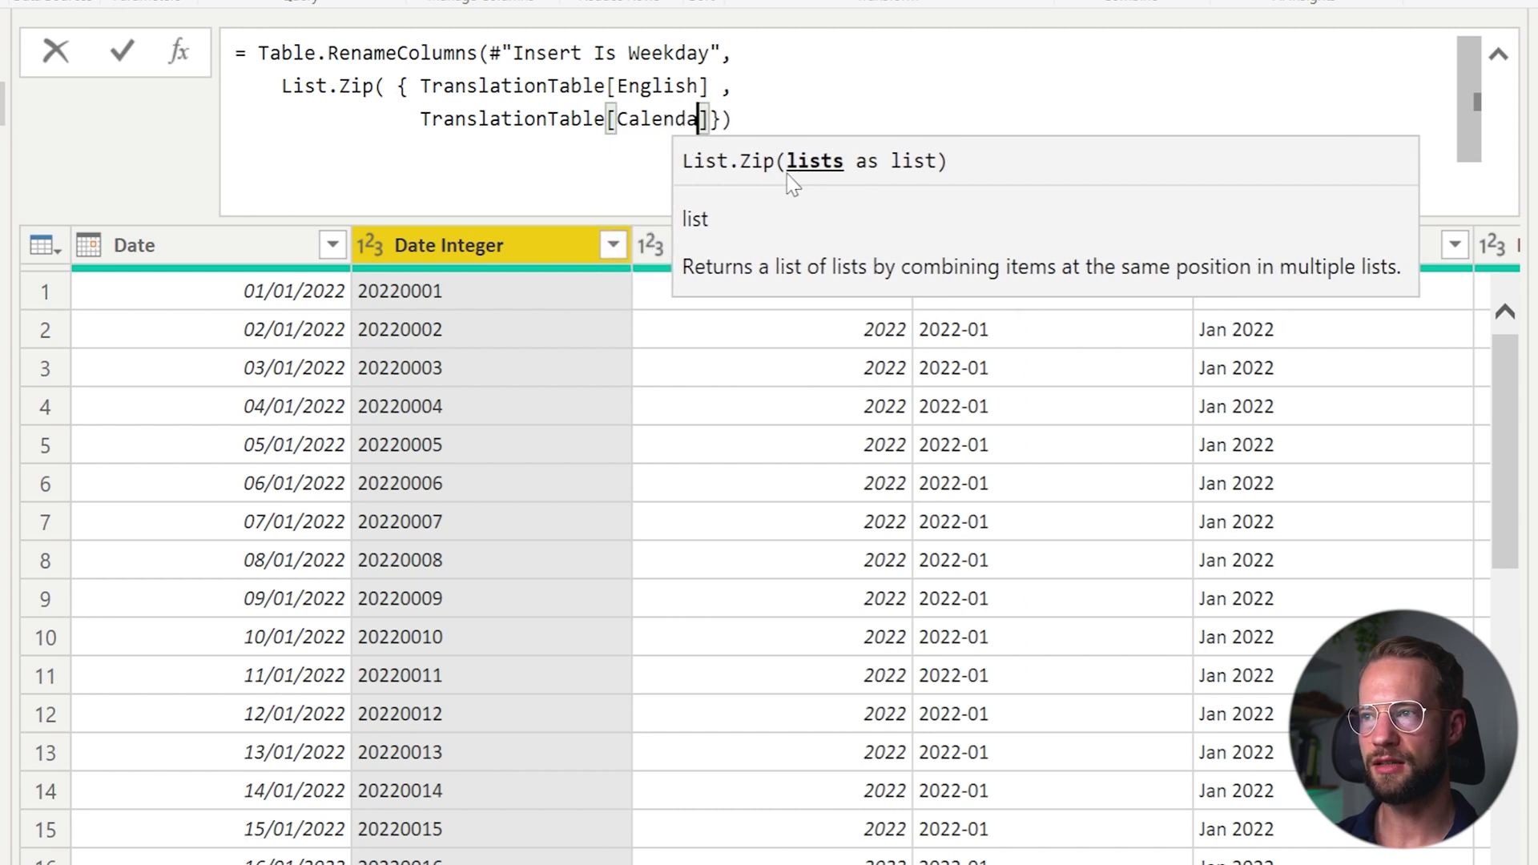
type("uage")
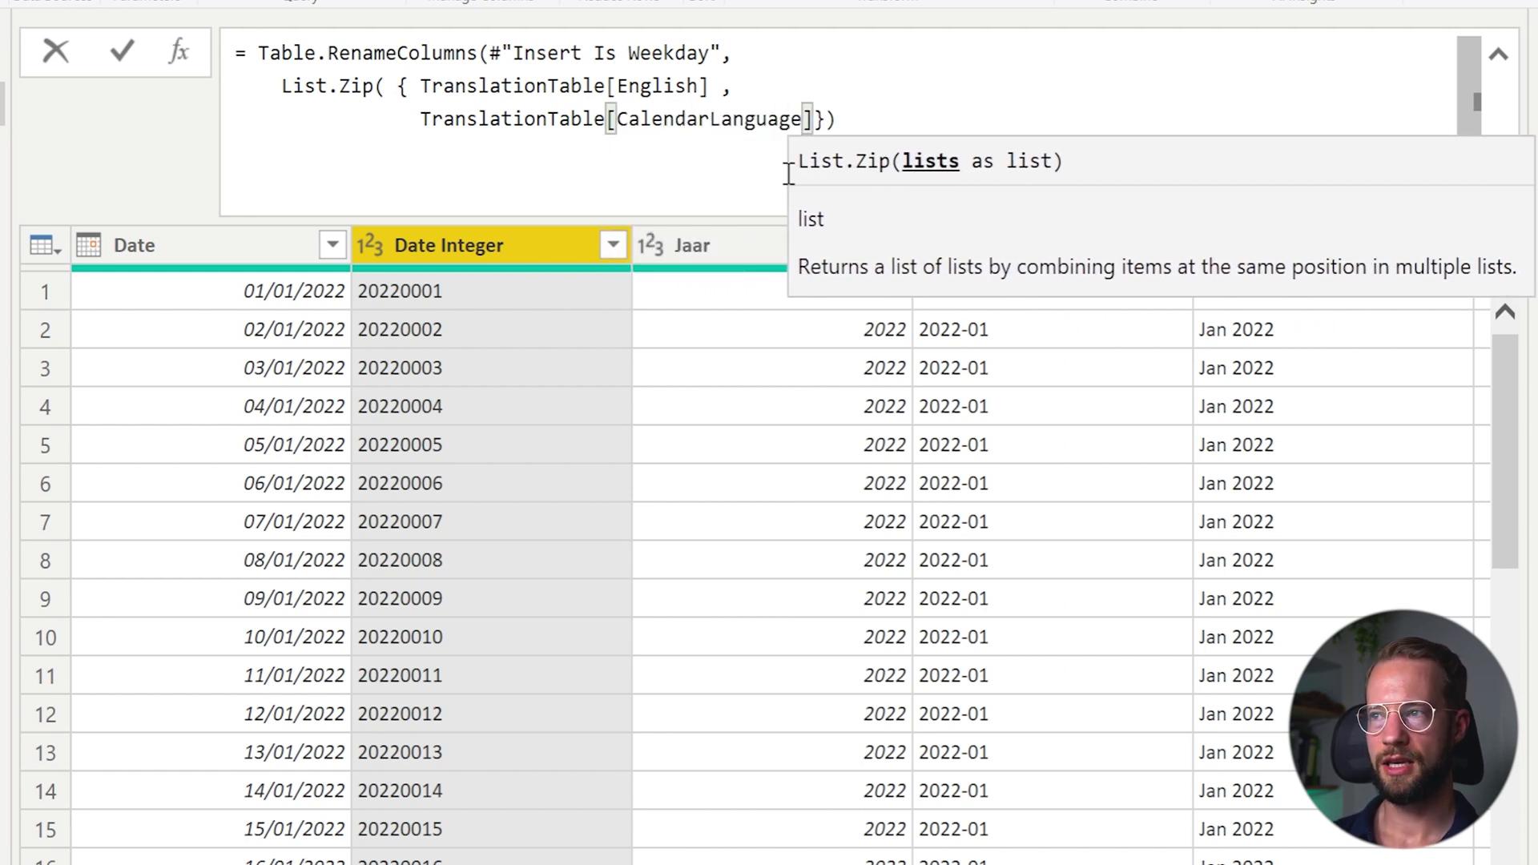
key("Right")
key("Right")
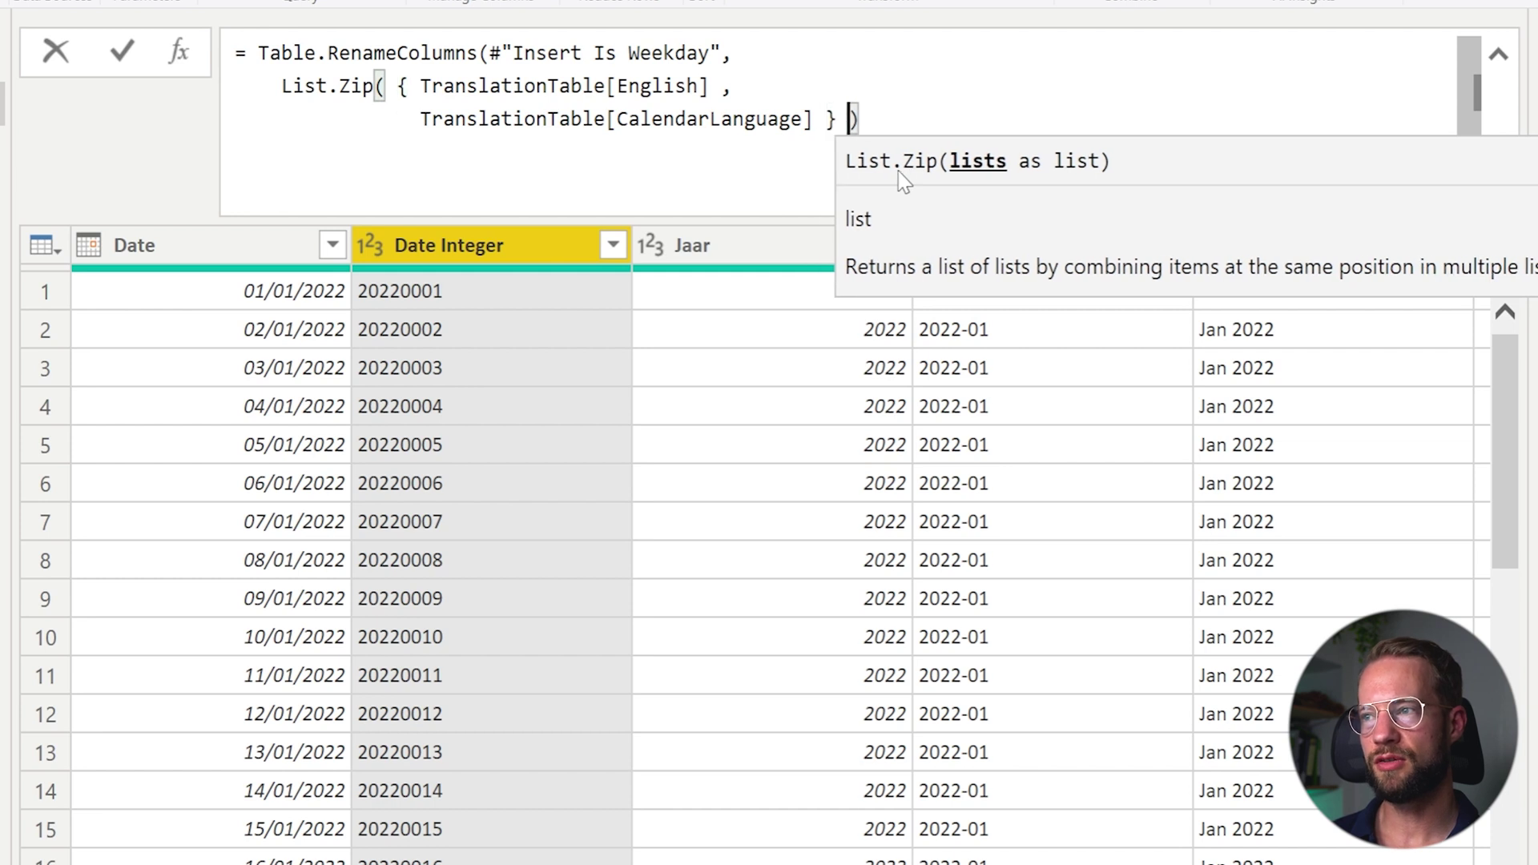
key("shift+Return")
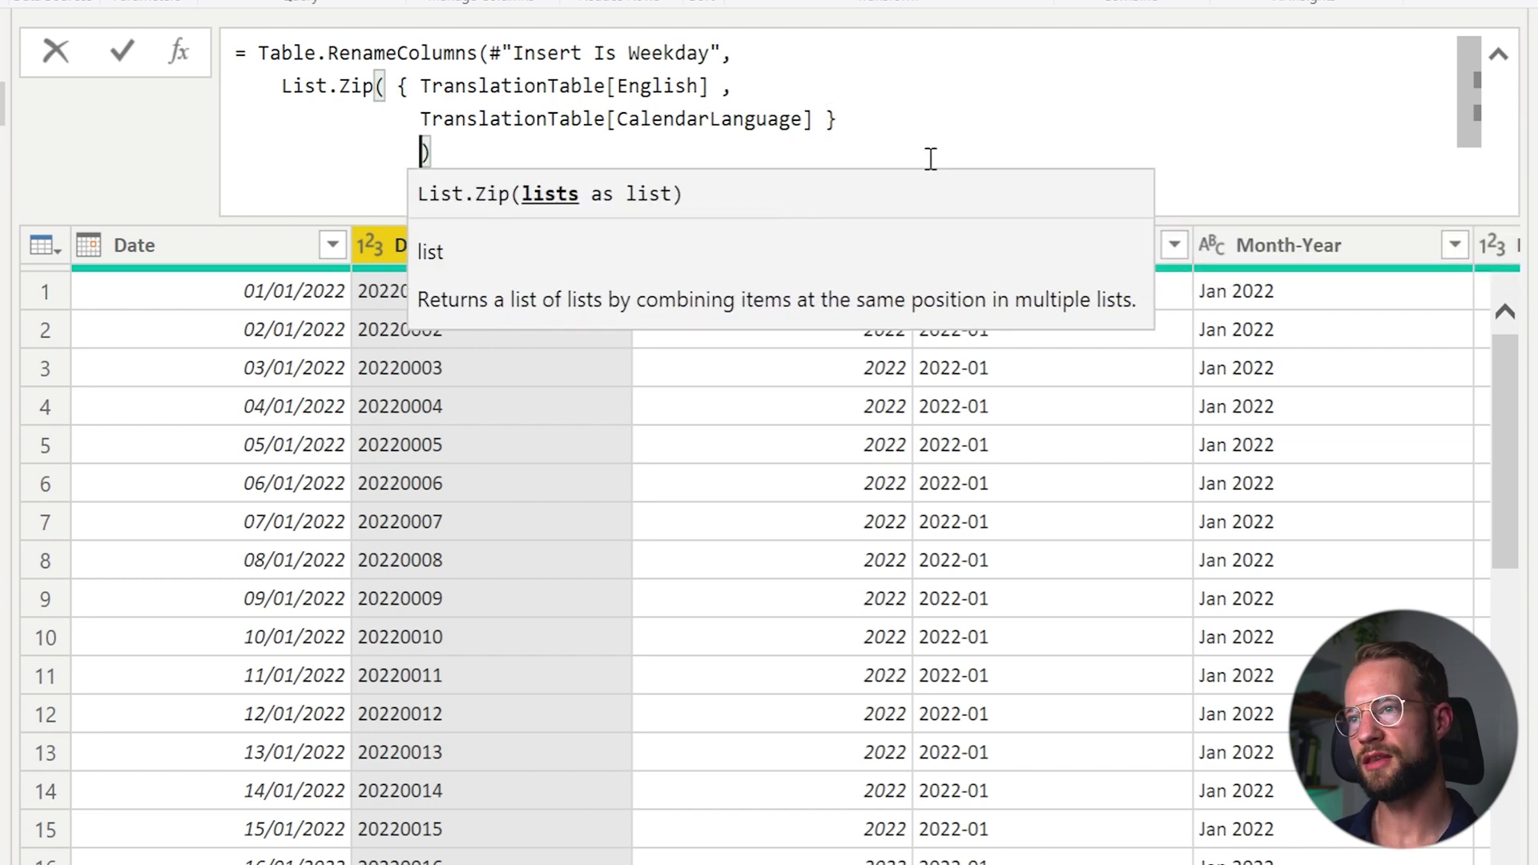
left_click(779, 120)
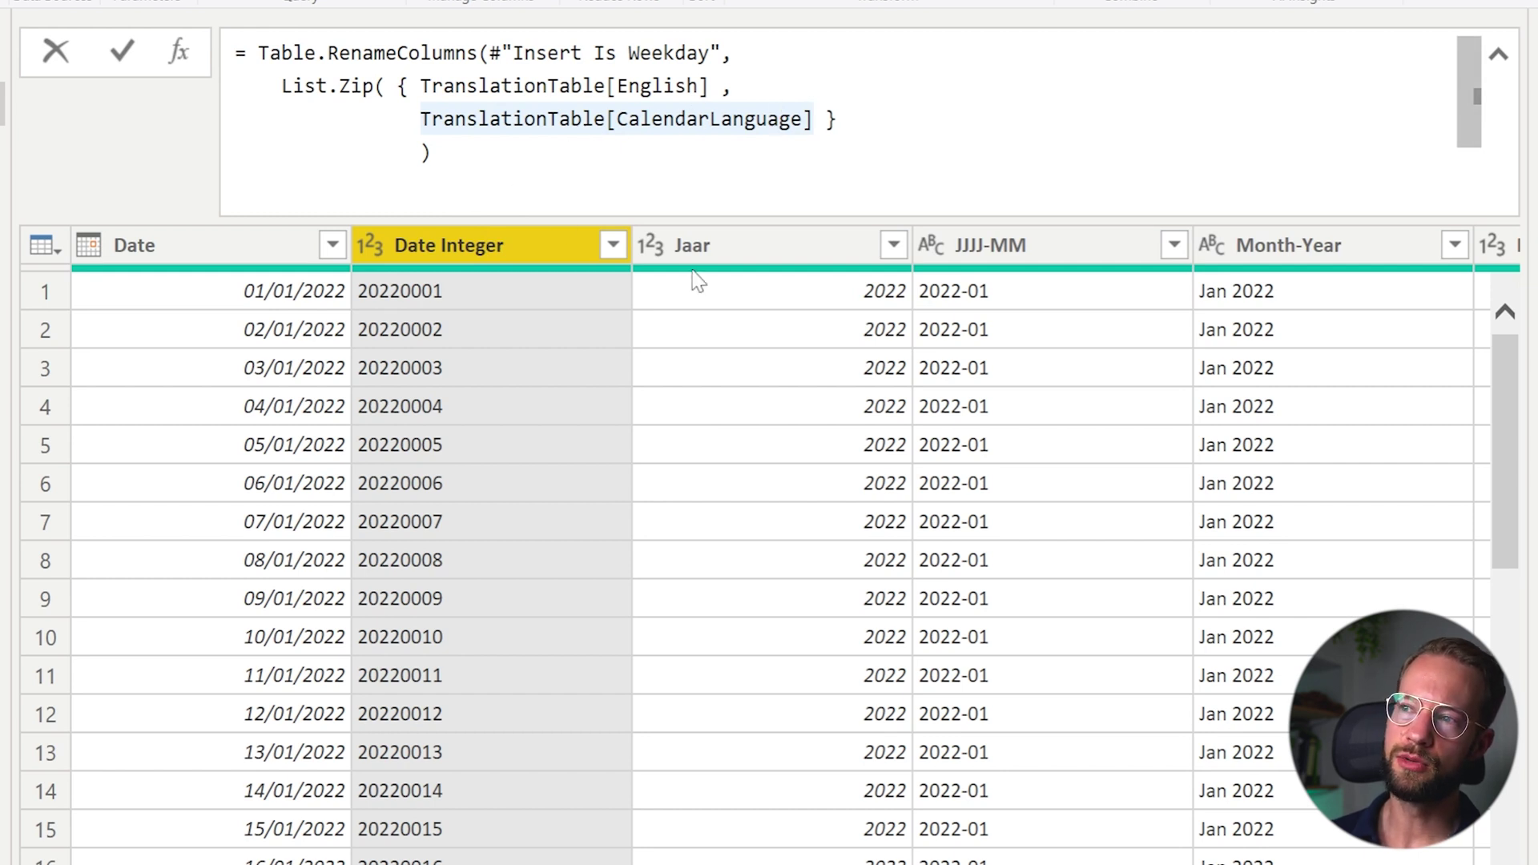
Step: Add the closing ) to Table.RenameColumns, commit, and select the TranslationTable[CalendarLanguage] reference
key("Return")
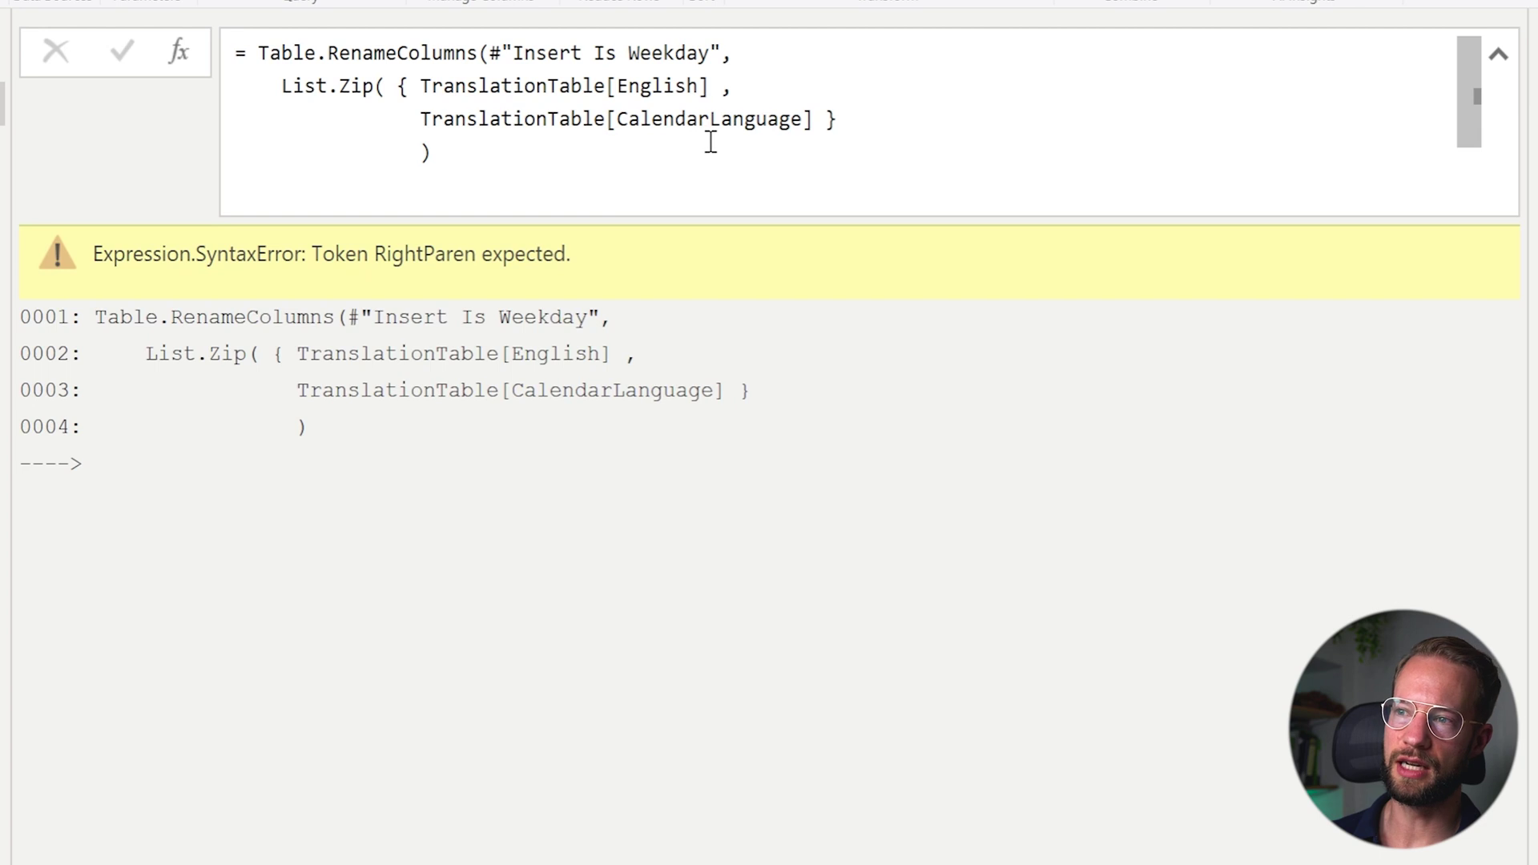
left_click(688, 144)
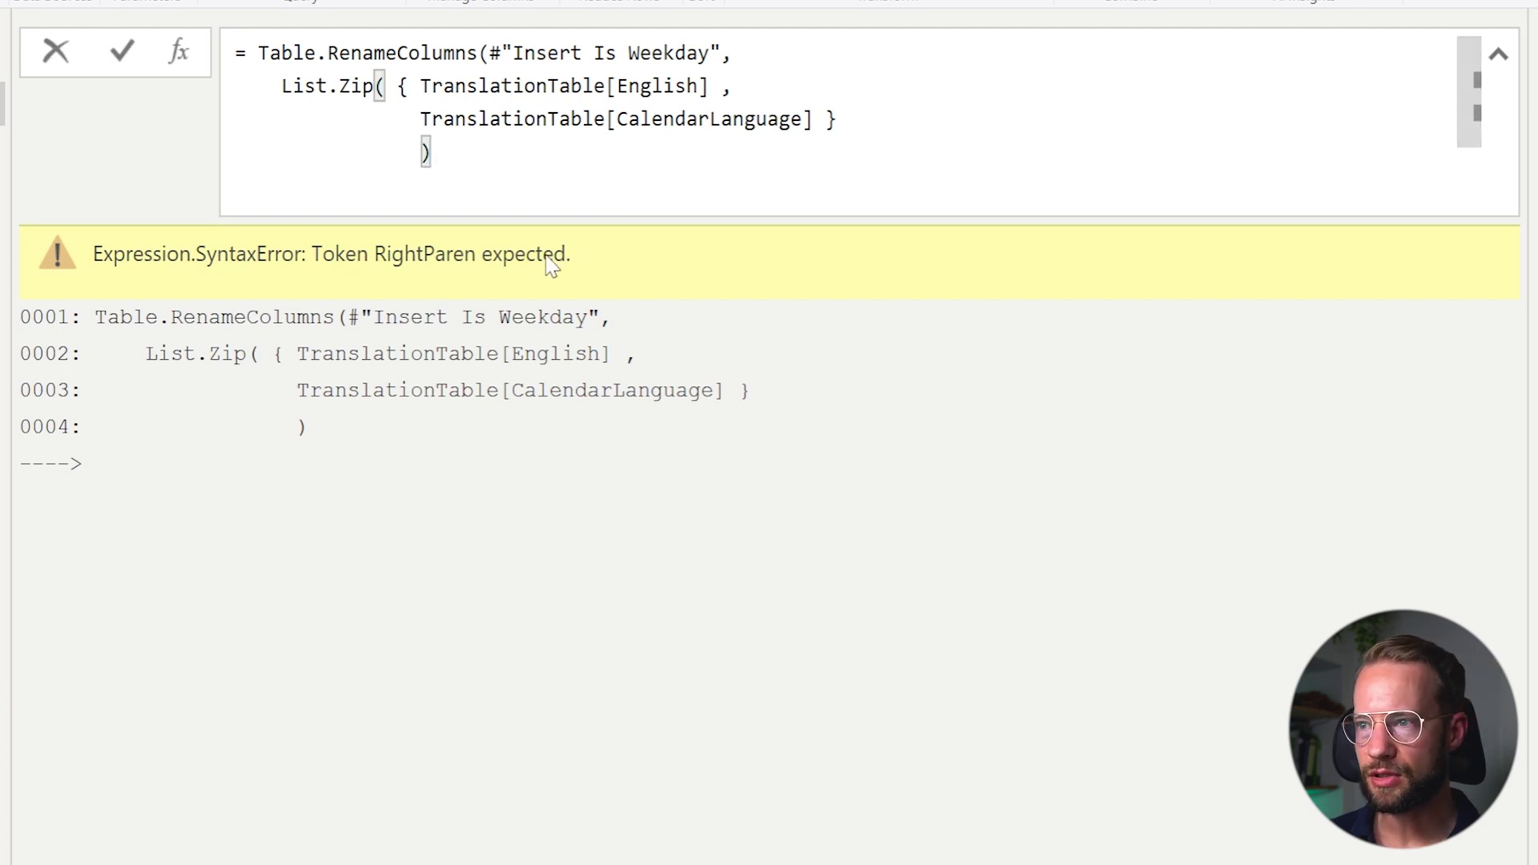
key("shift+Return")
type(")")
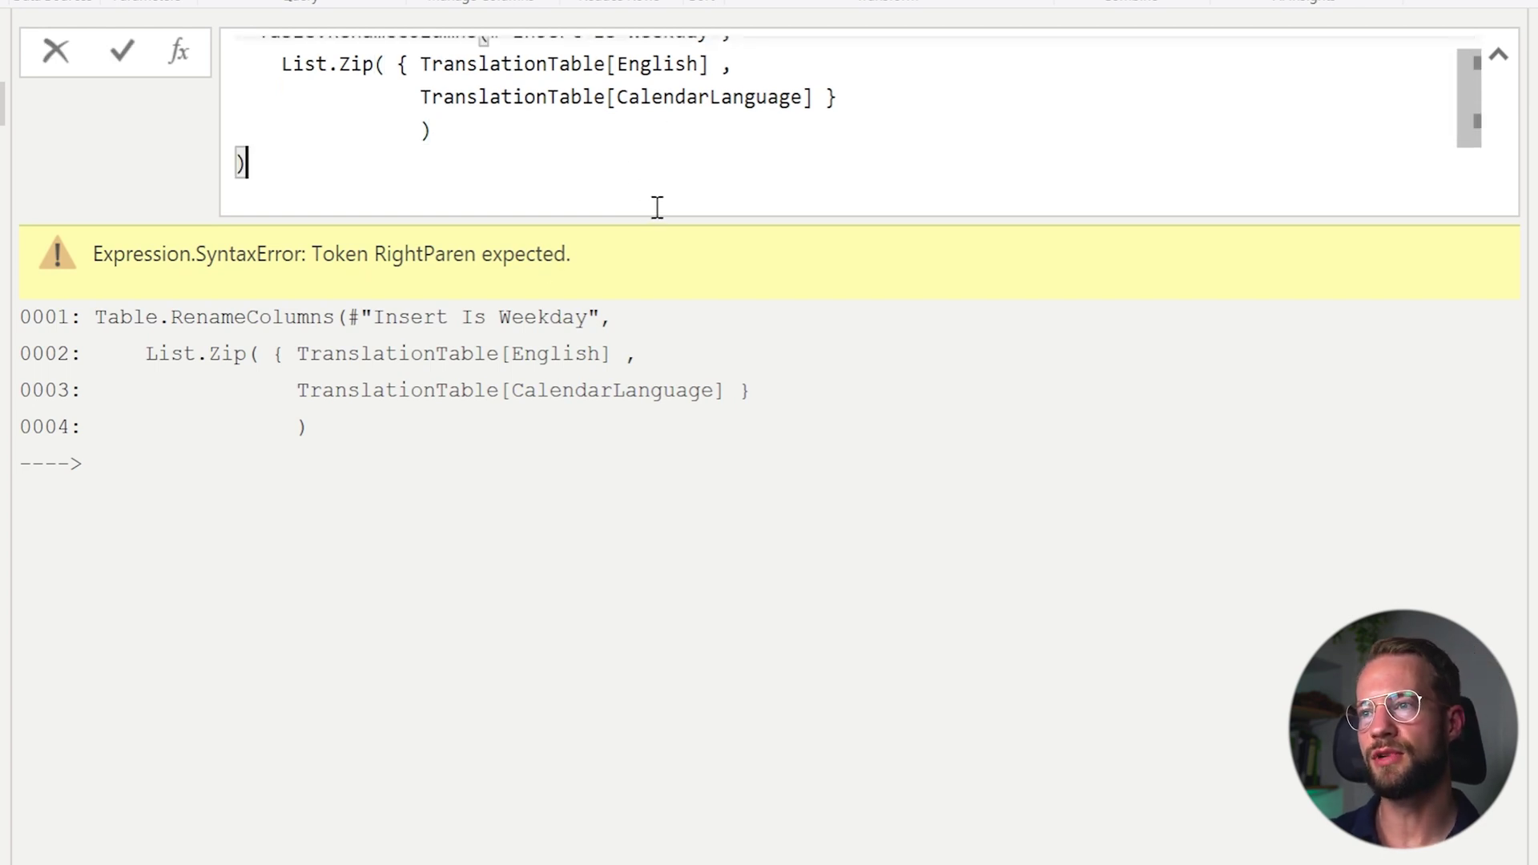
left_click(545, 640)
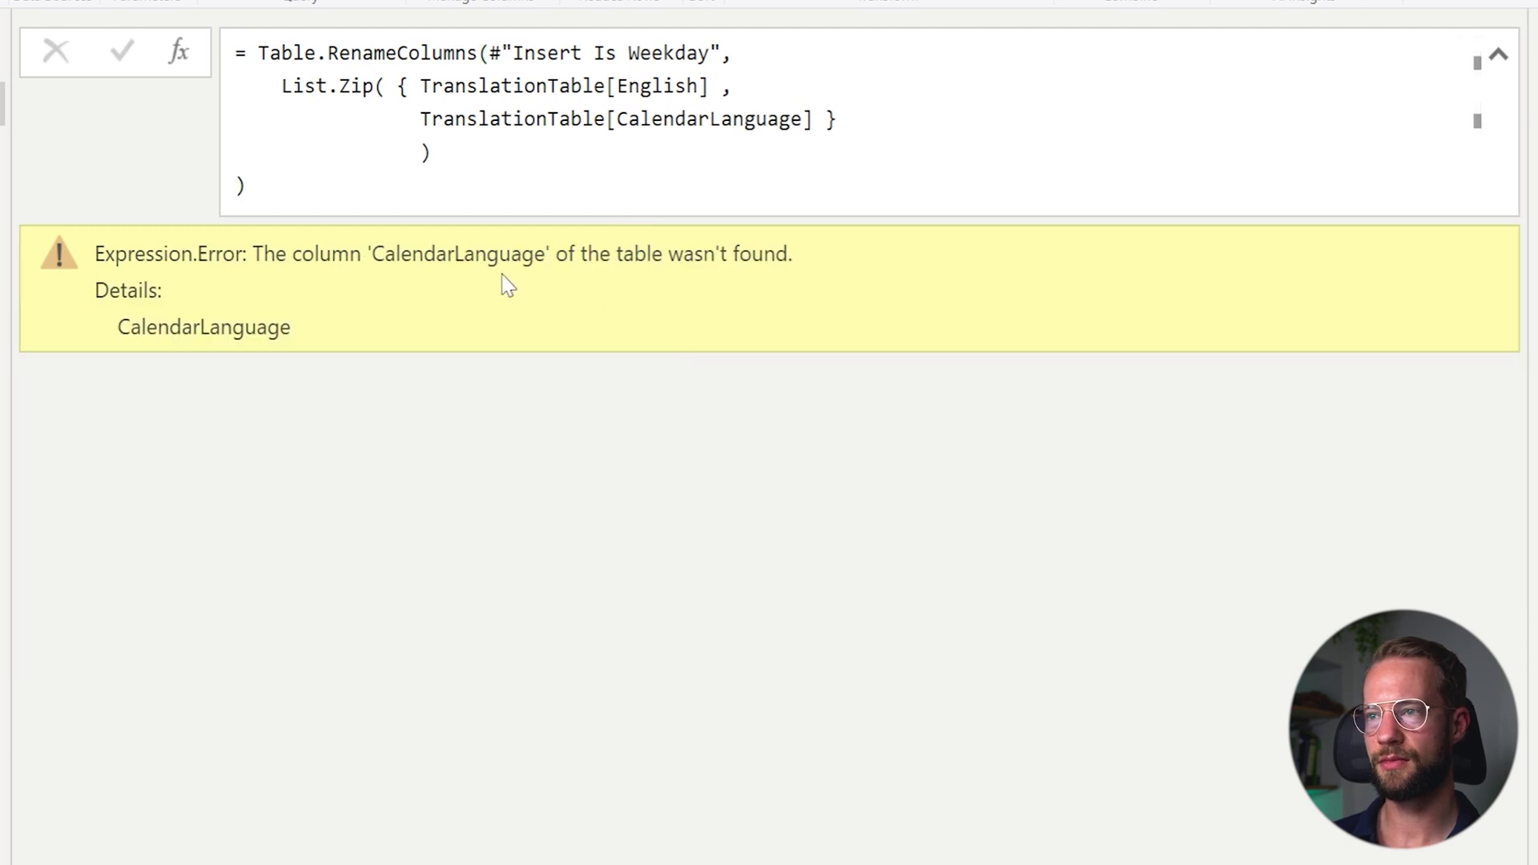
double_click(437, 256)
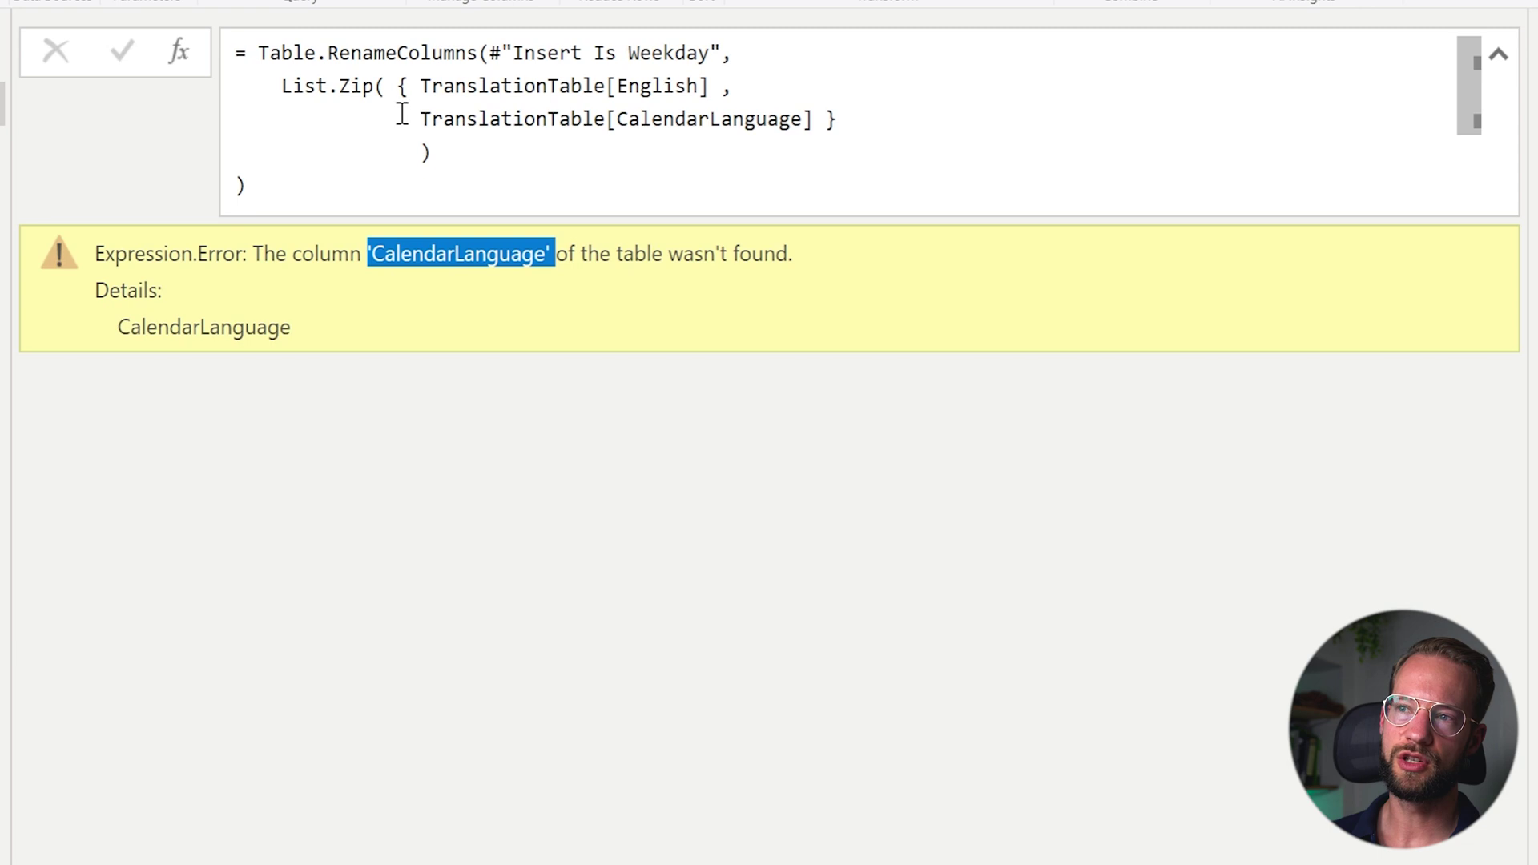
left_click_drag(418, 119, 818, 115)
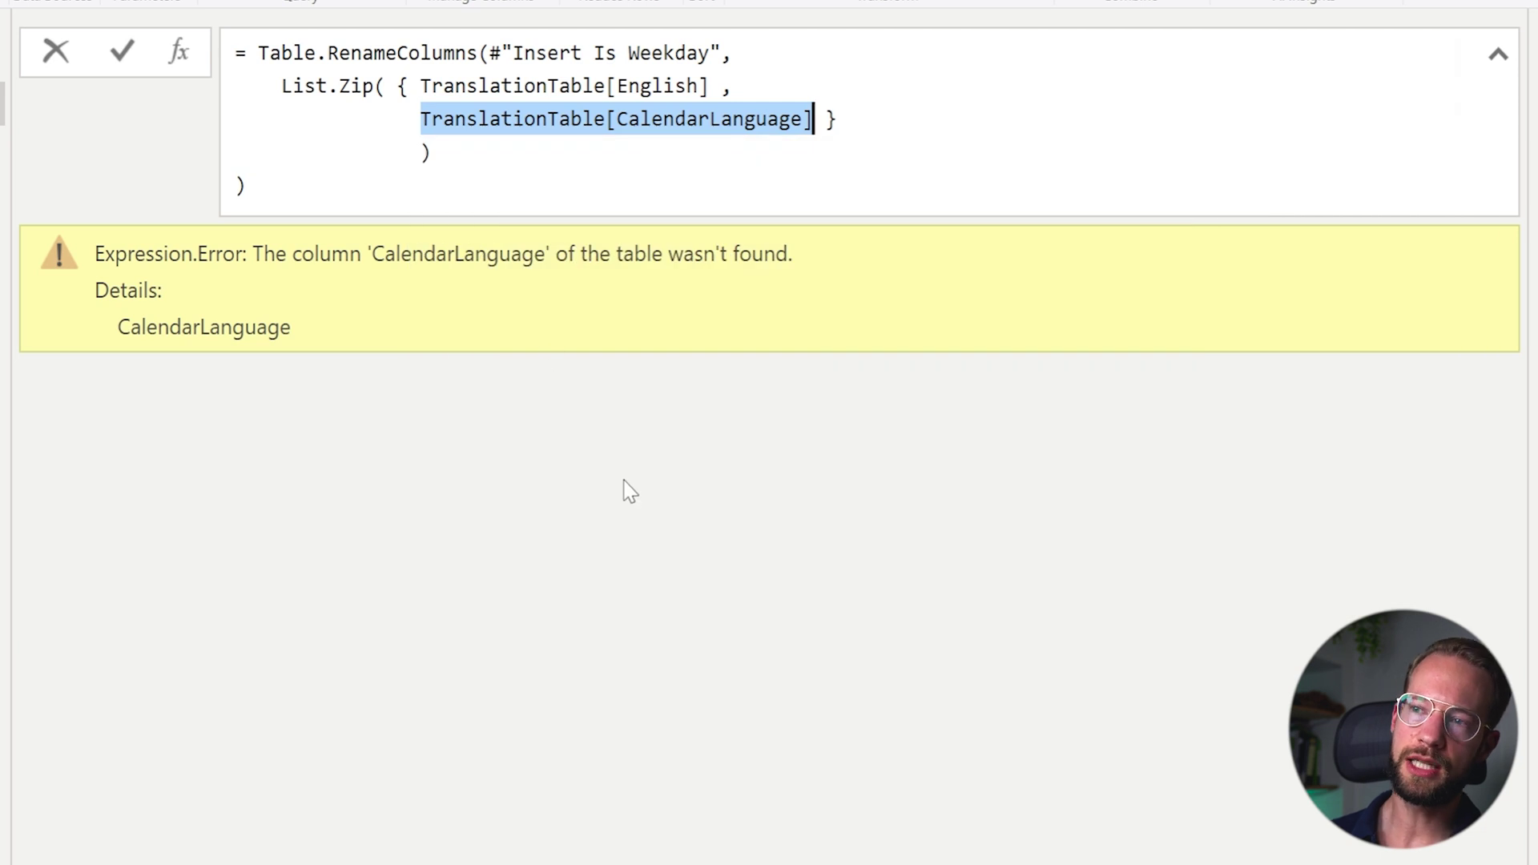
Step: Replace the reference with Table.Column( TranslationTable, CalendarLanguage ) and commit the formula
type("Table.")
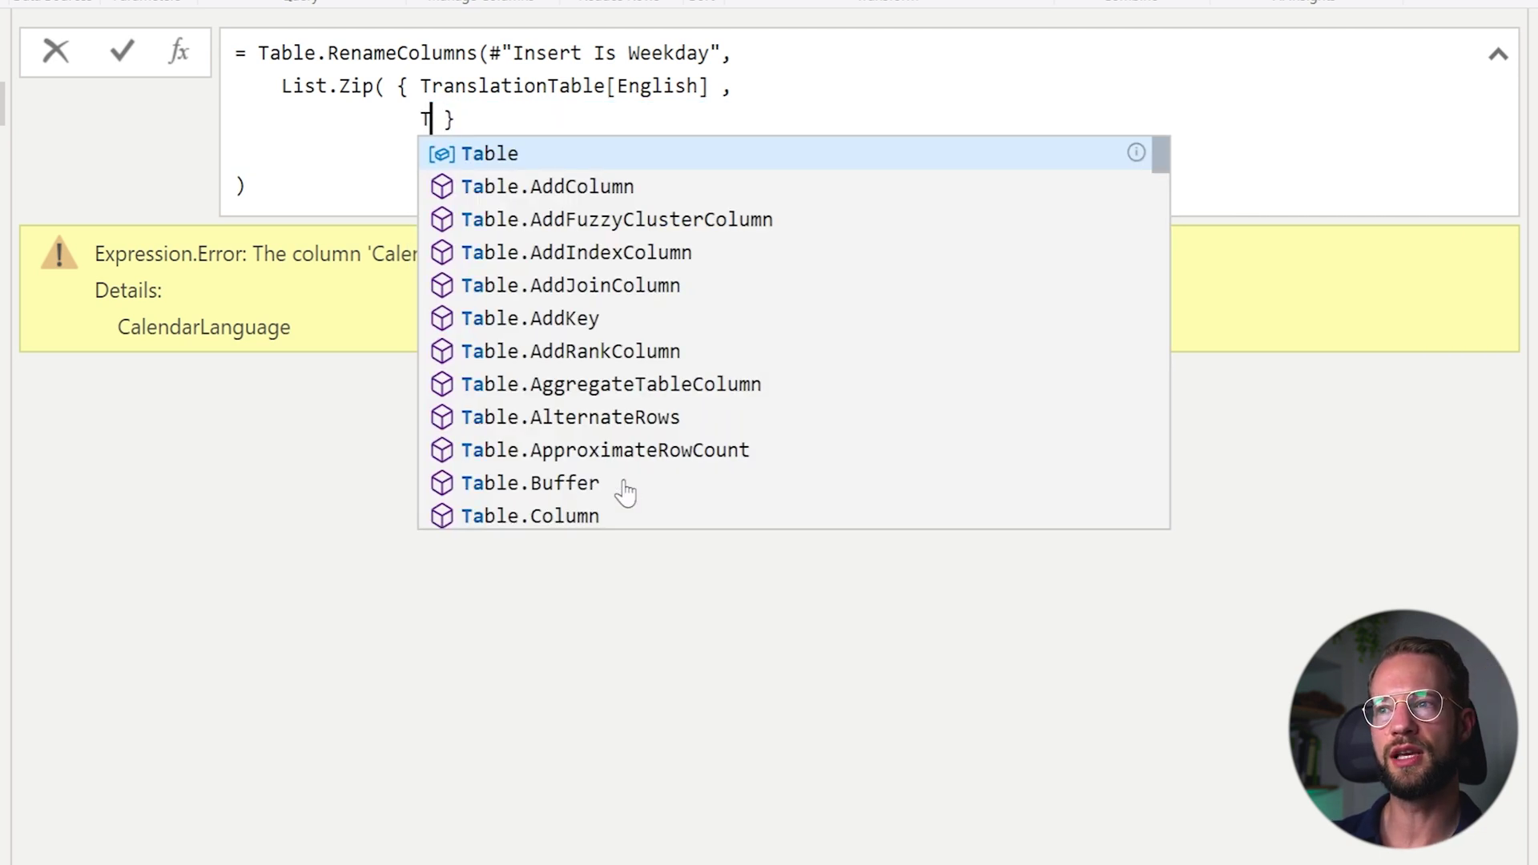
type("Column")
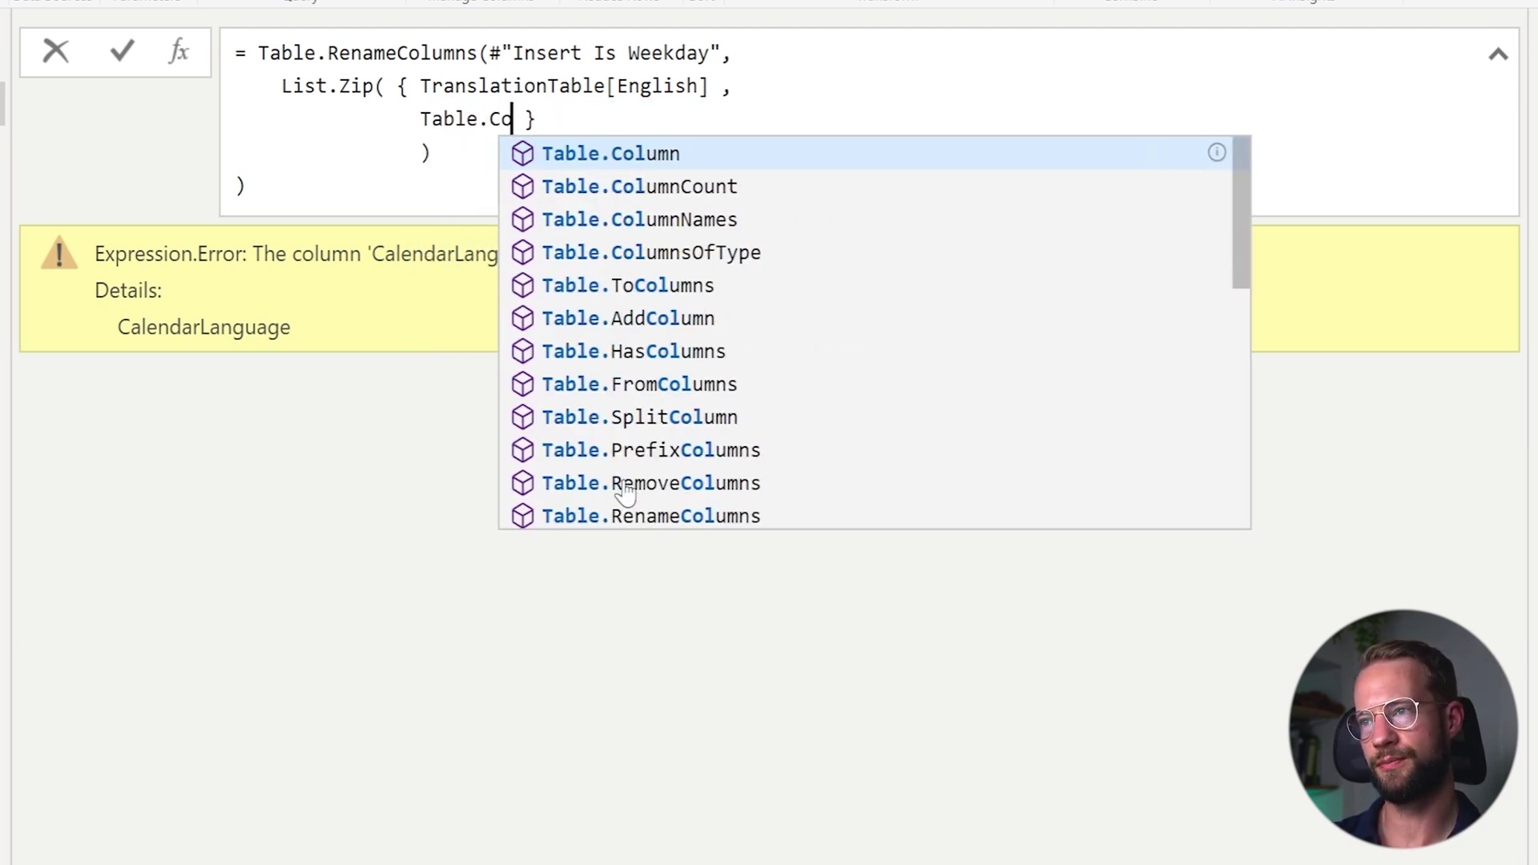
type("( ")
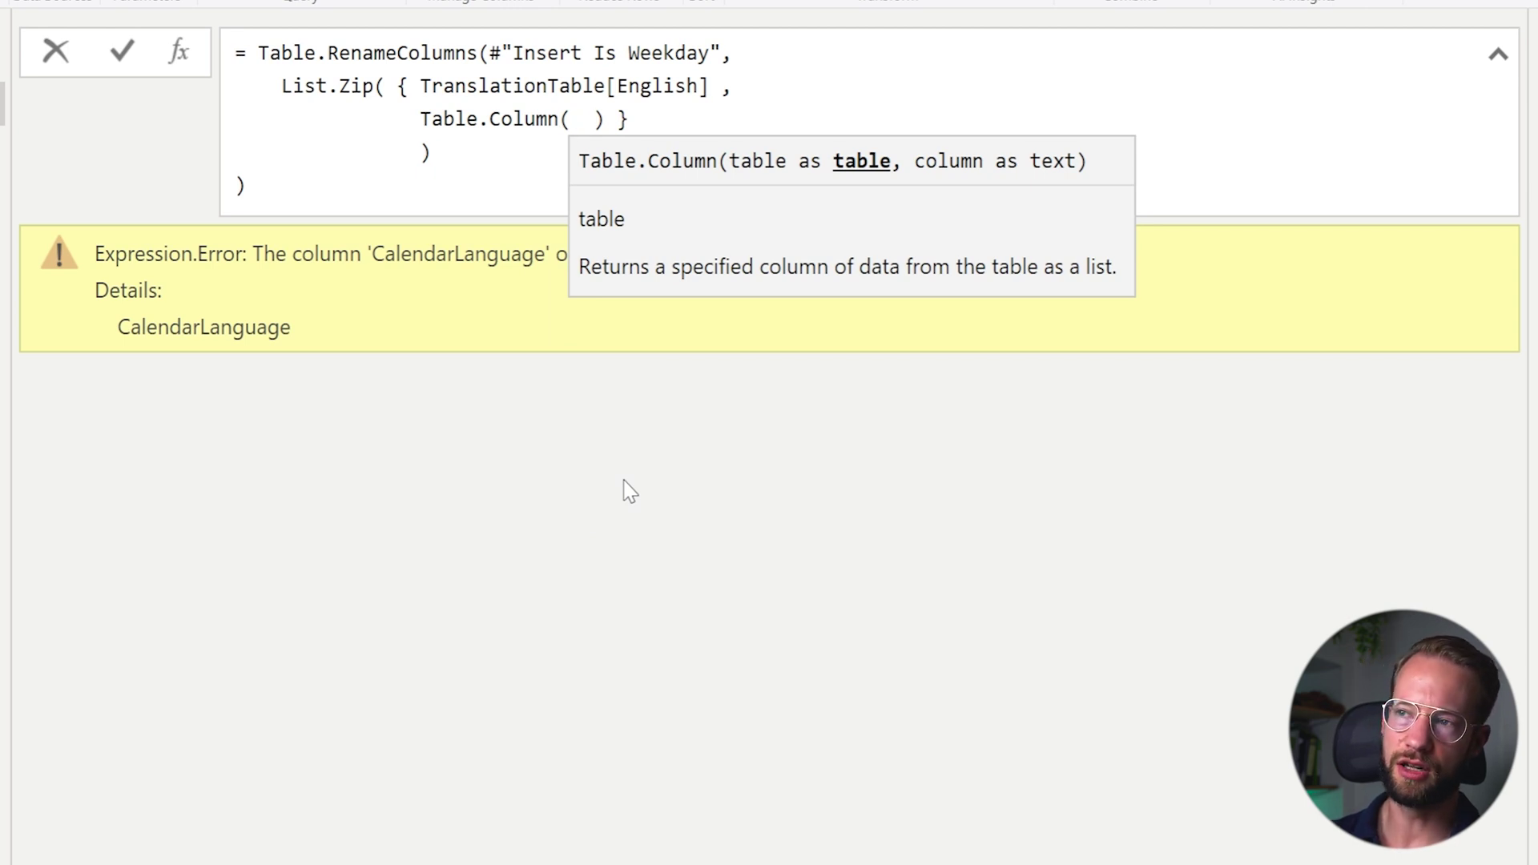
type(" TranslationTable")
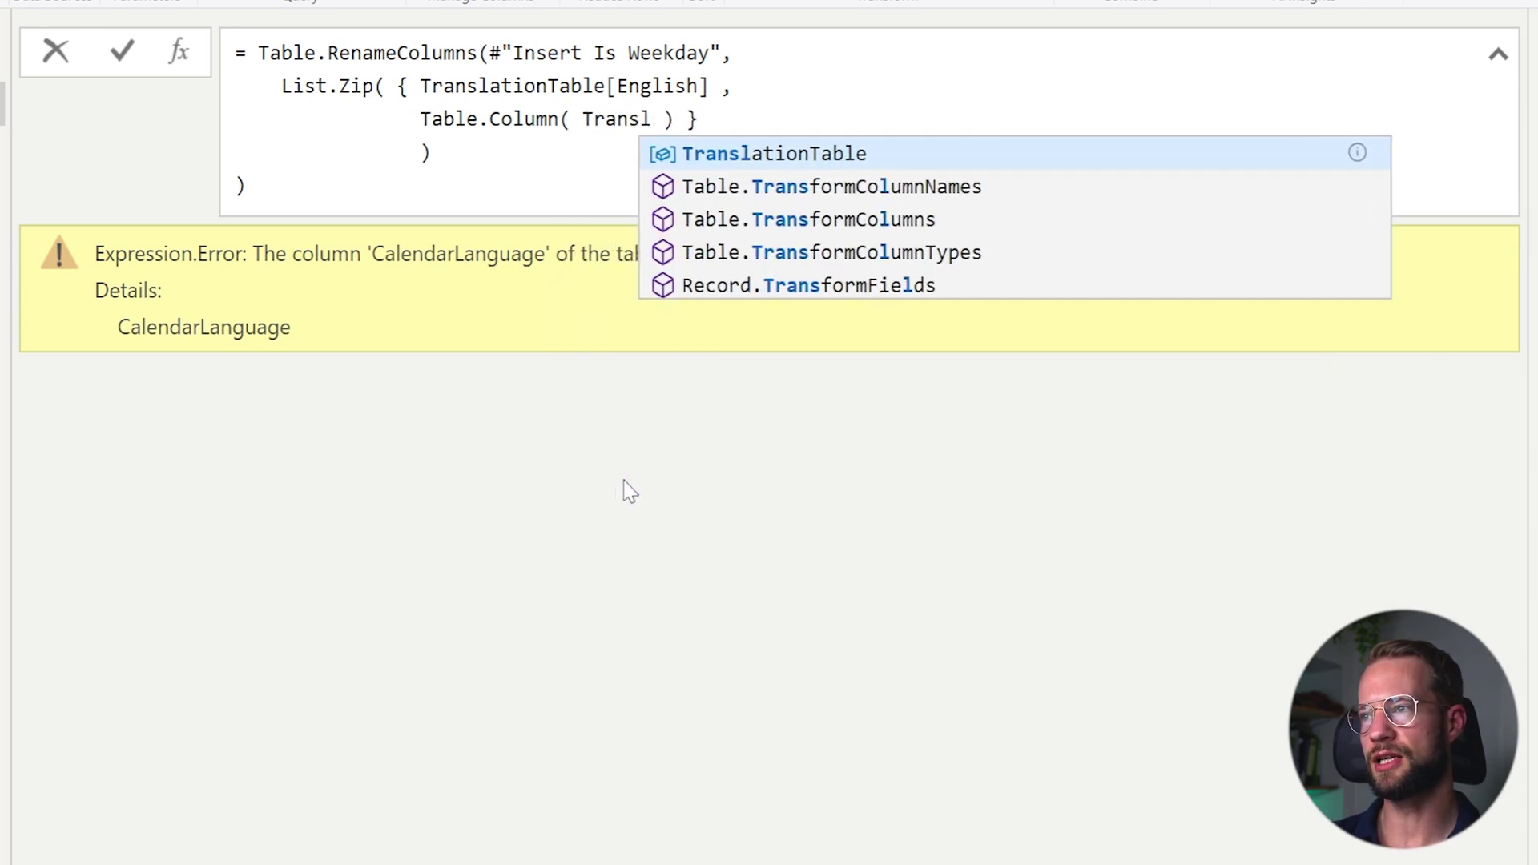
type(", ")
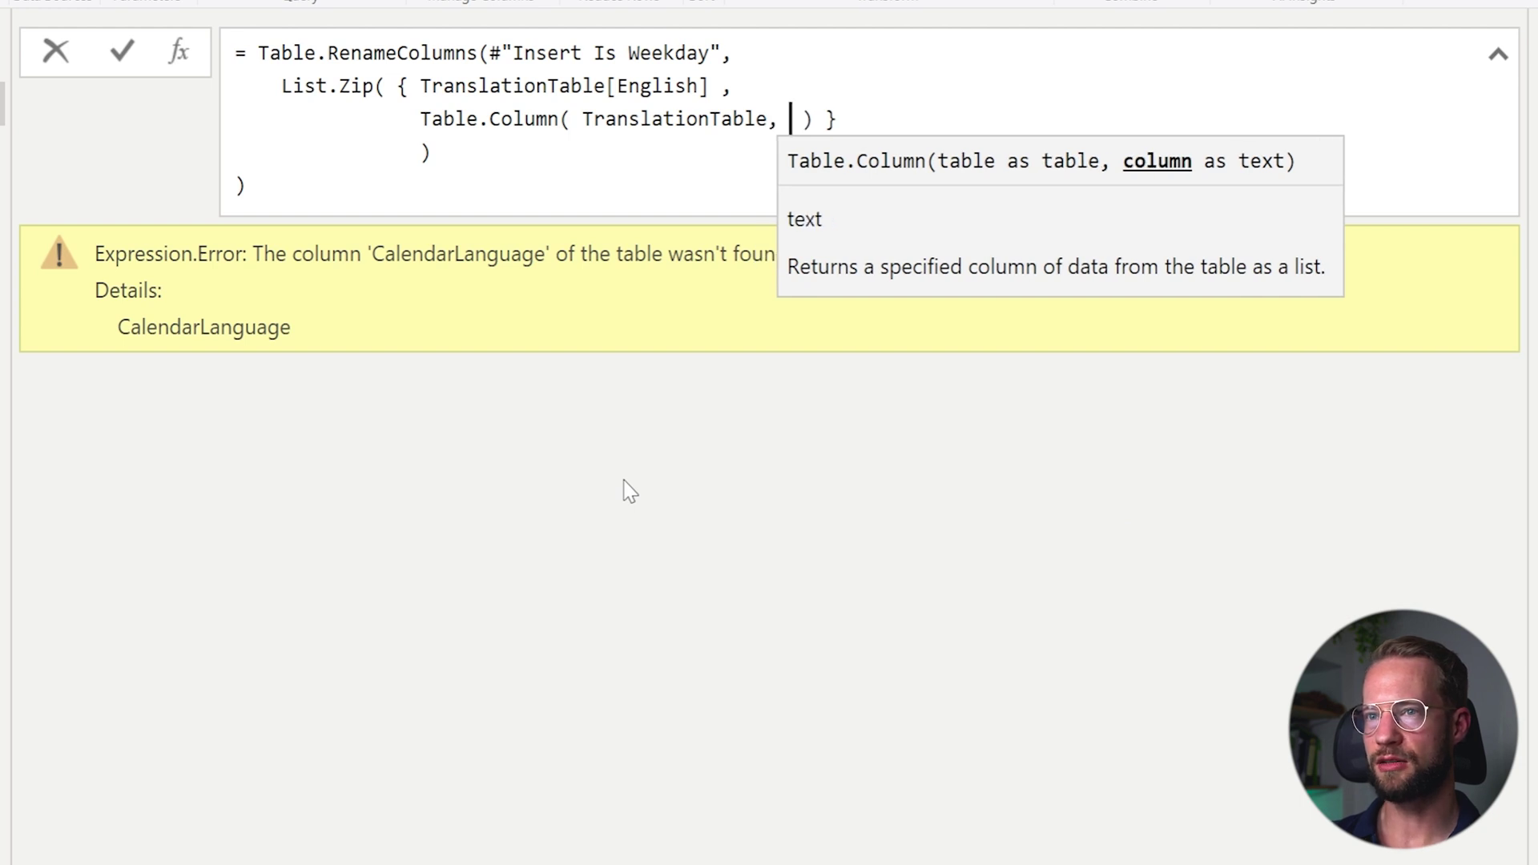
type("CalendarLanguage")
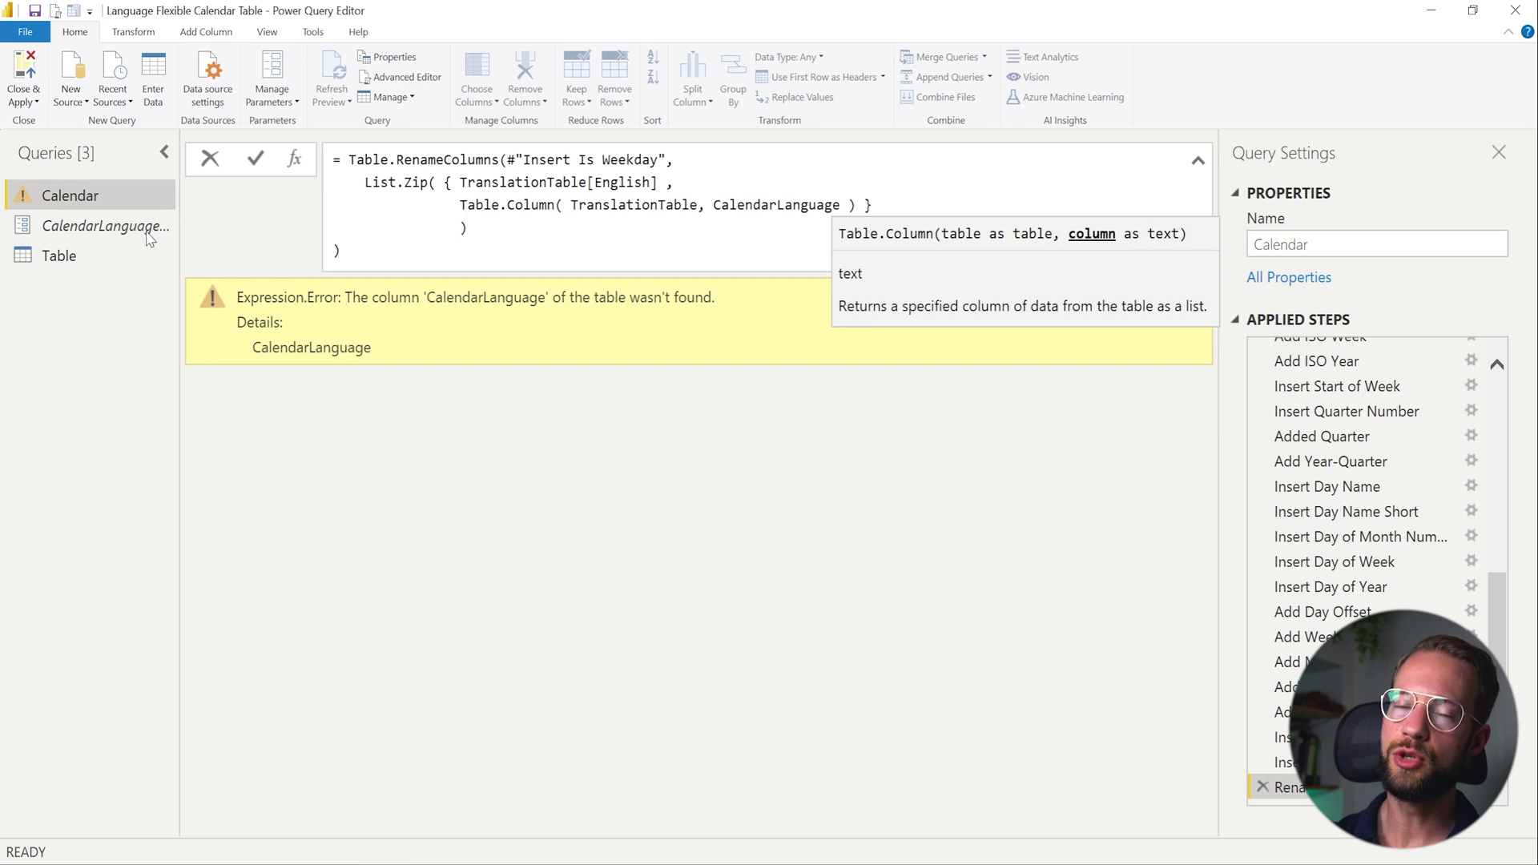
left_click(530, 226)
key("Left")
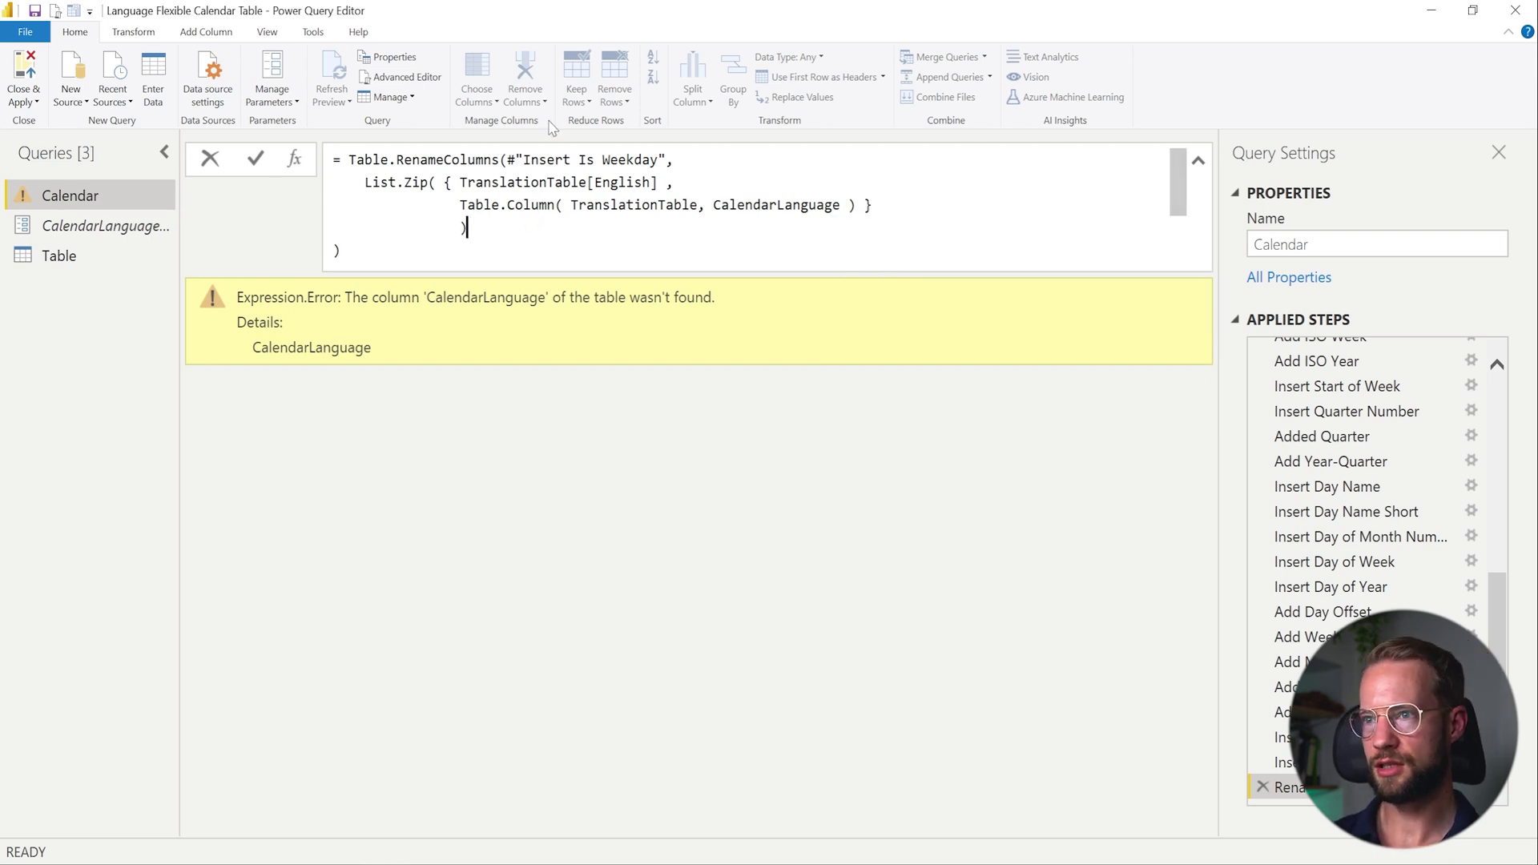
key("Down")
key("Return")
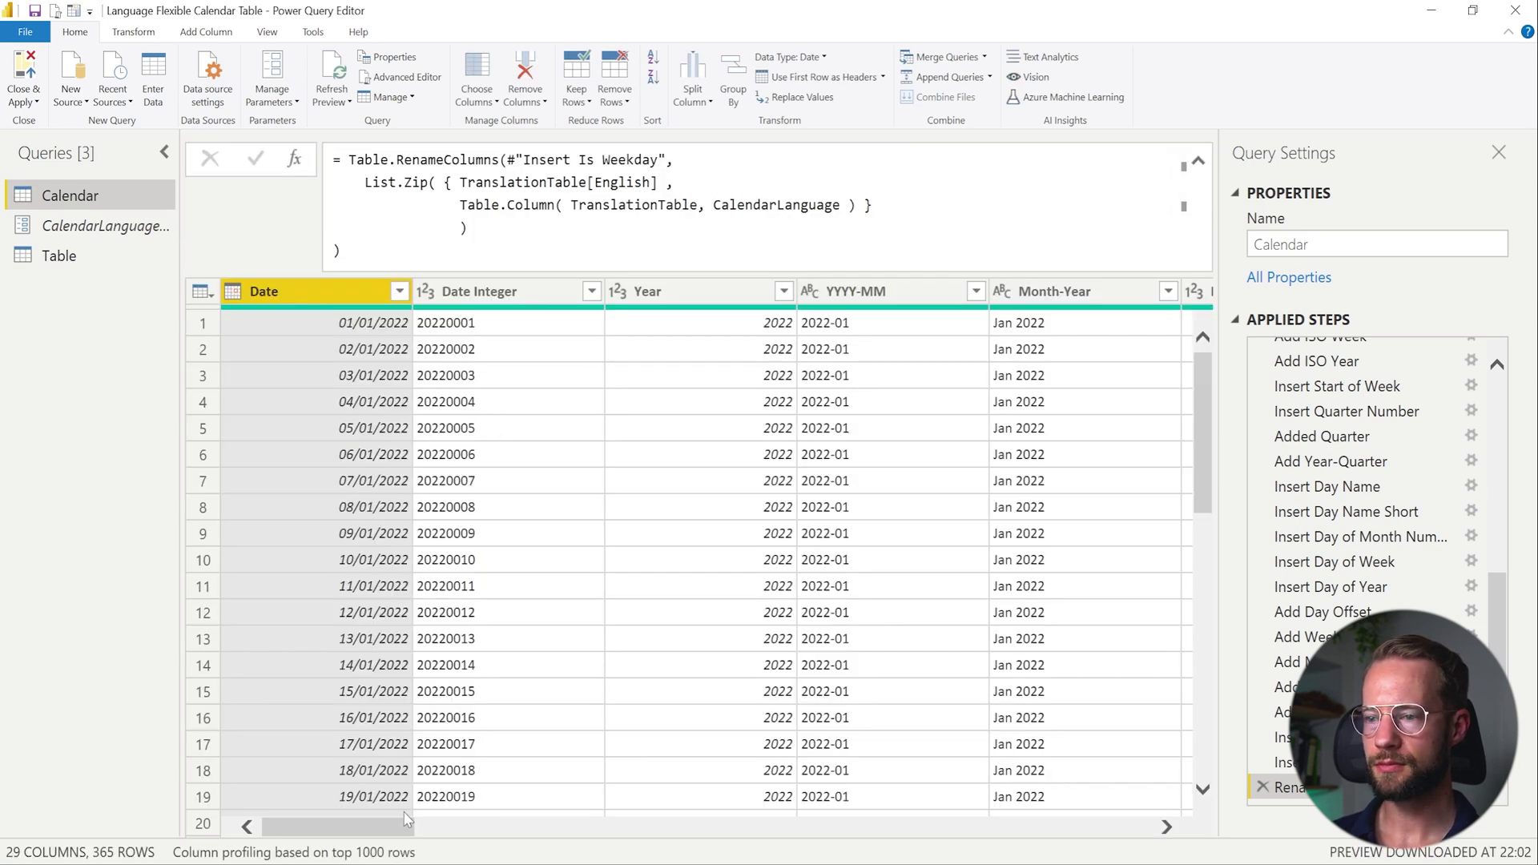
Step: Set CalendarLanguage's current value to Nederlands and check Calendar's Dutch headers like Datum and Jaar
left_click_drag(405, 824, 312, 855)
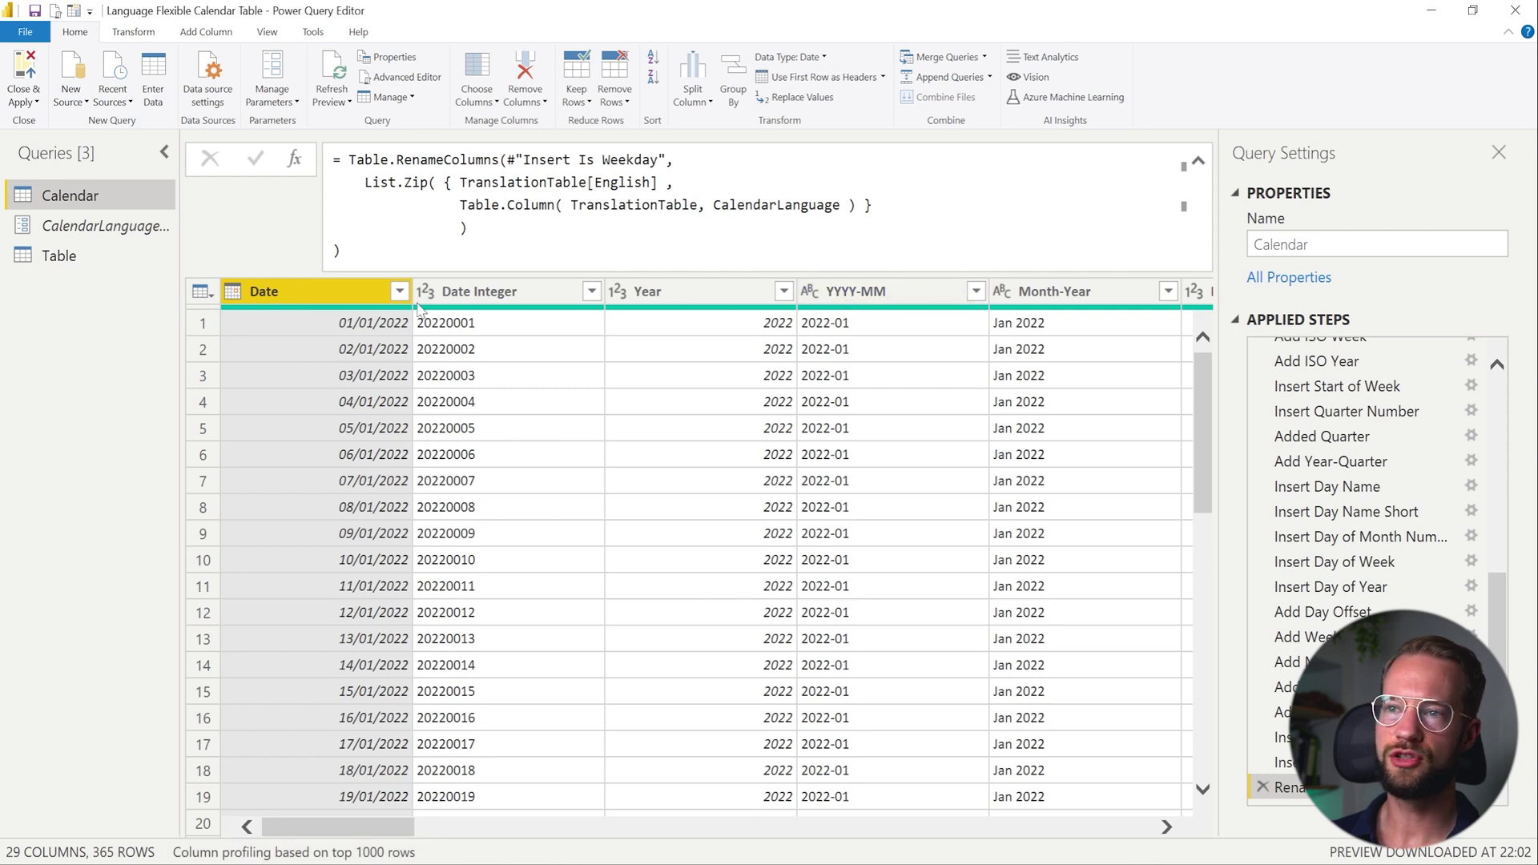
left_click(112, 228)
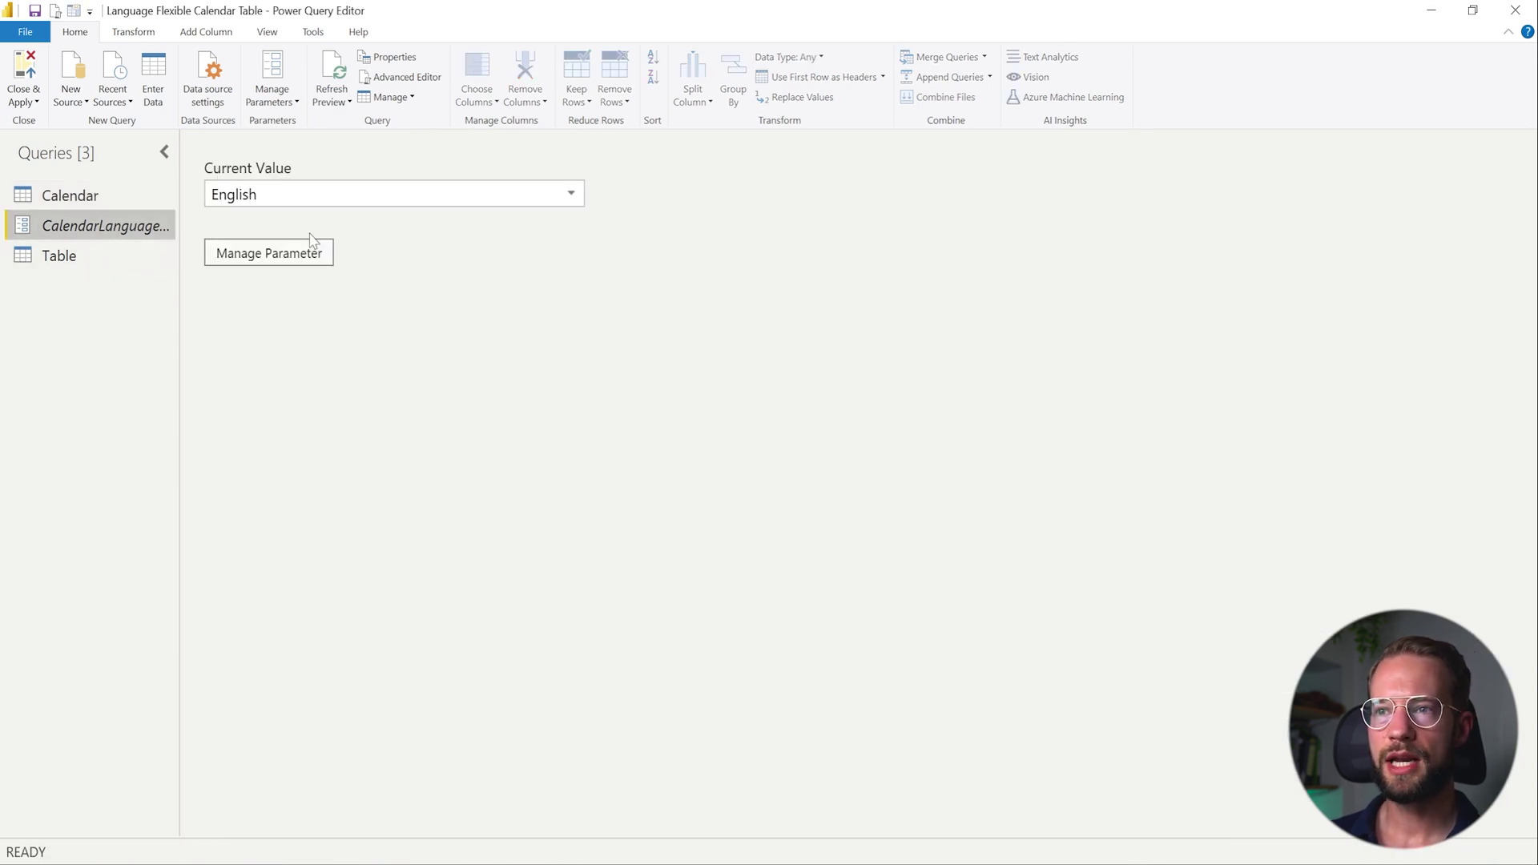
left_click(561, 201)
left_click(294, 221)
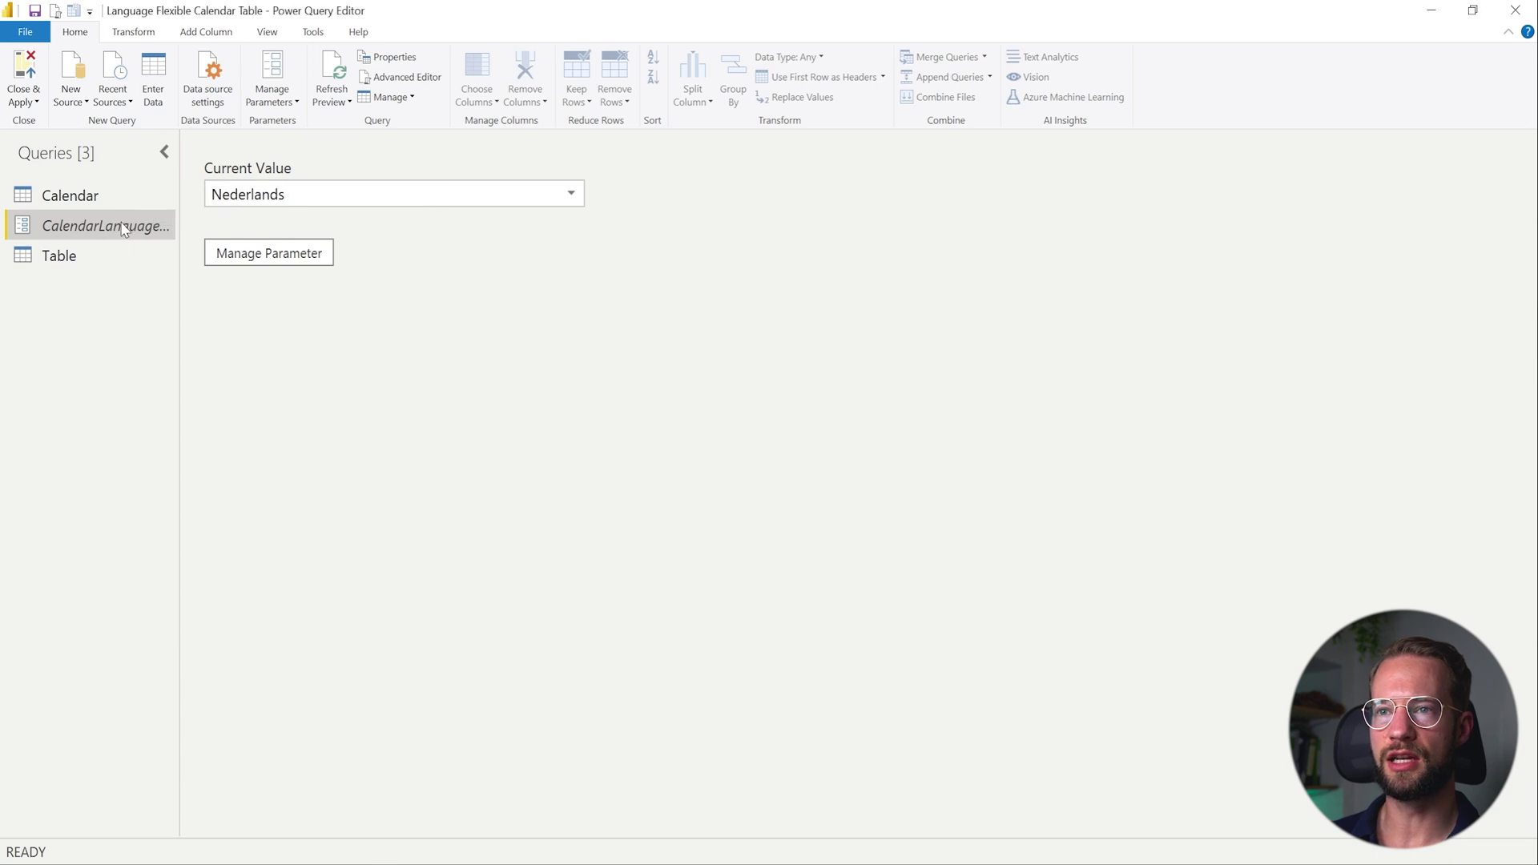
left_click(83, 199)
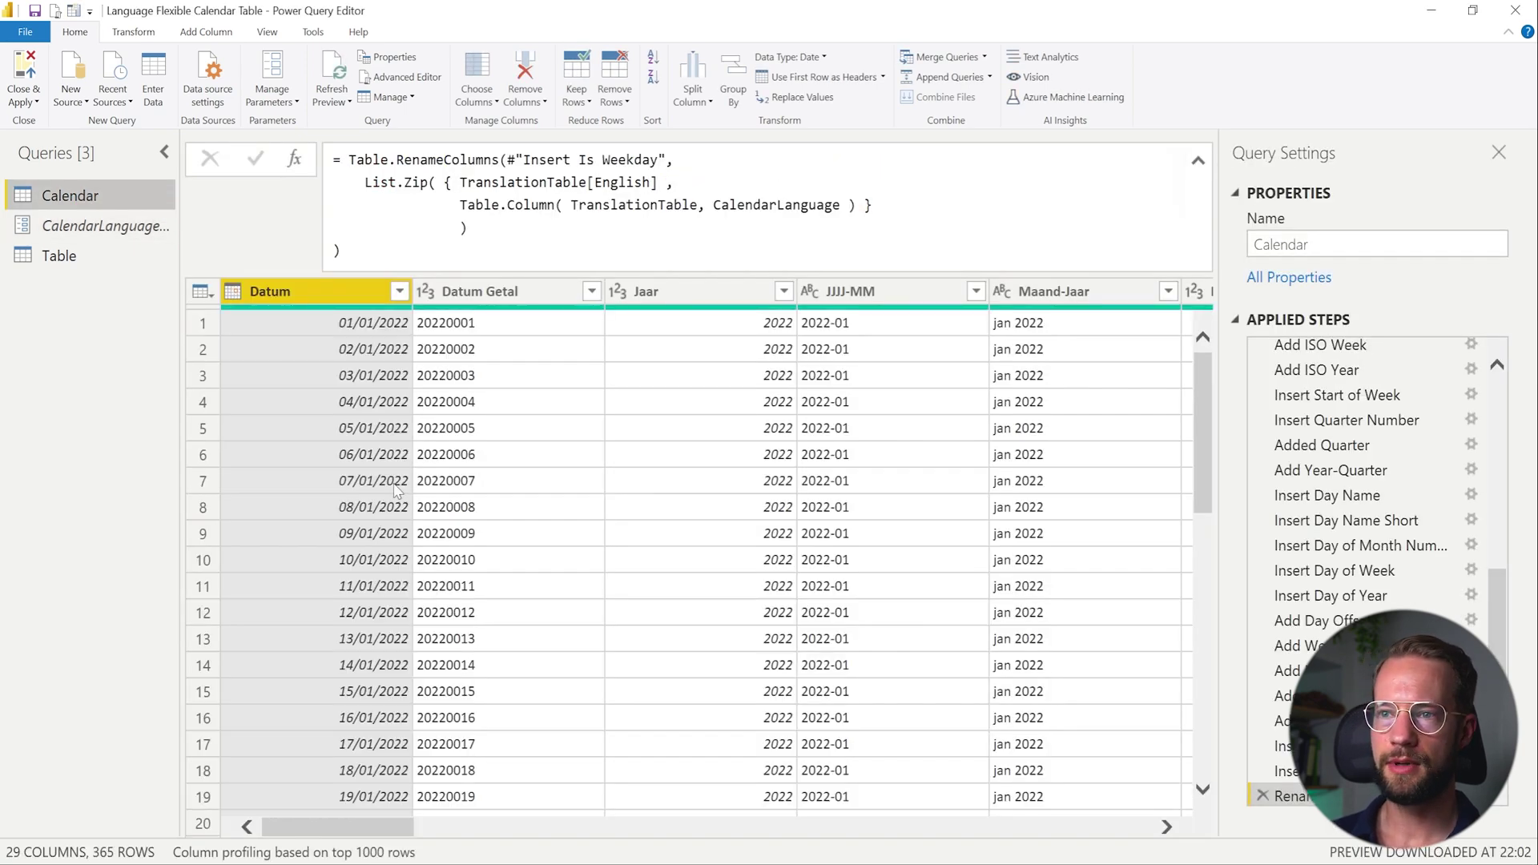
left_click_drag(341, 826, 535, 823)
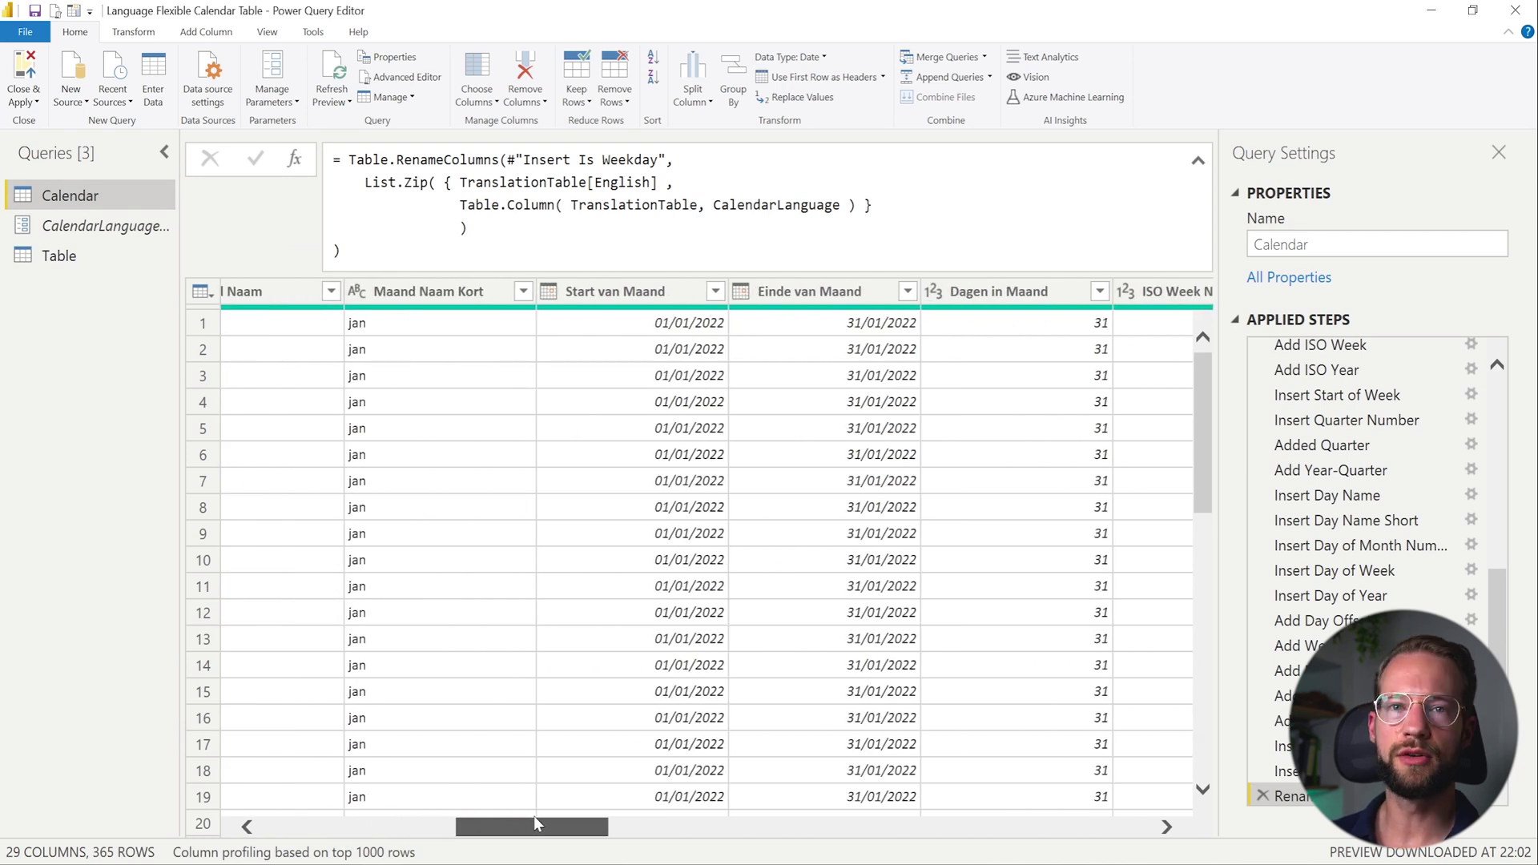
left_click_drag(534, 823, 192, 844)
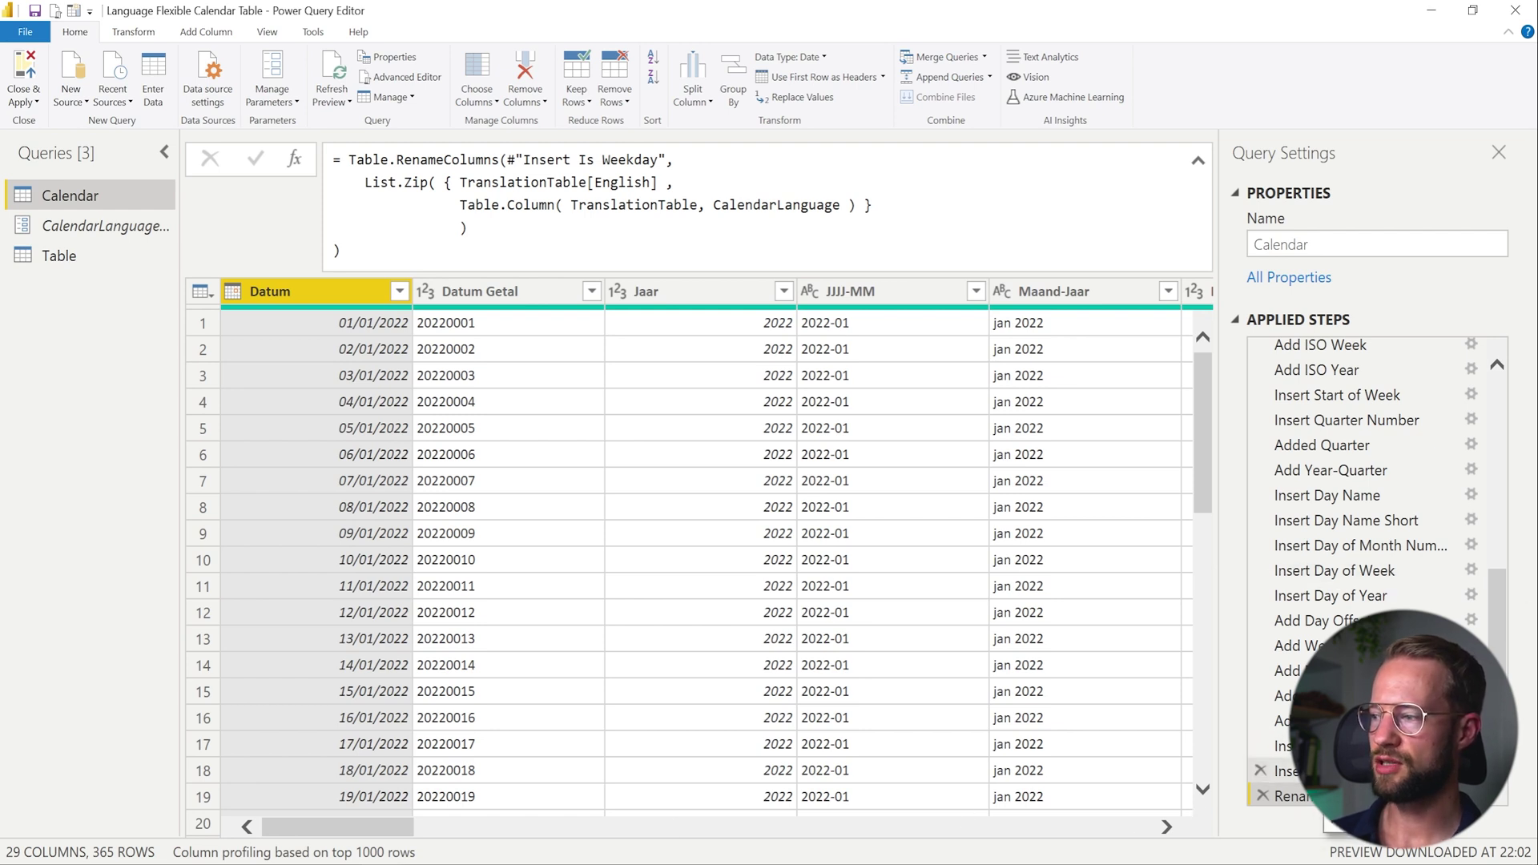
Step: Inspect the Is Weekday row in the TranslationTable step's English/Nederlands table
left_click(1282, 770)
left_click(1133, 827)
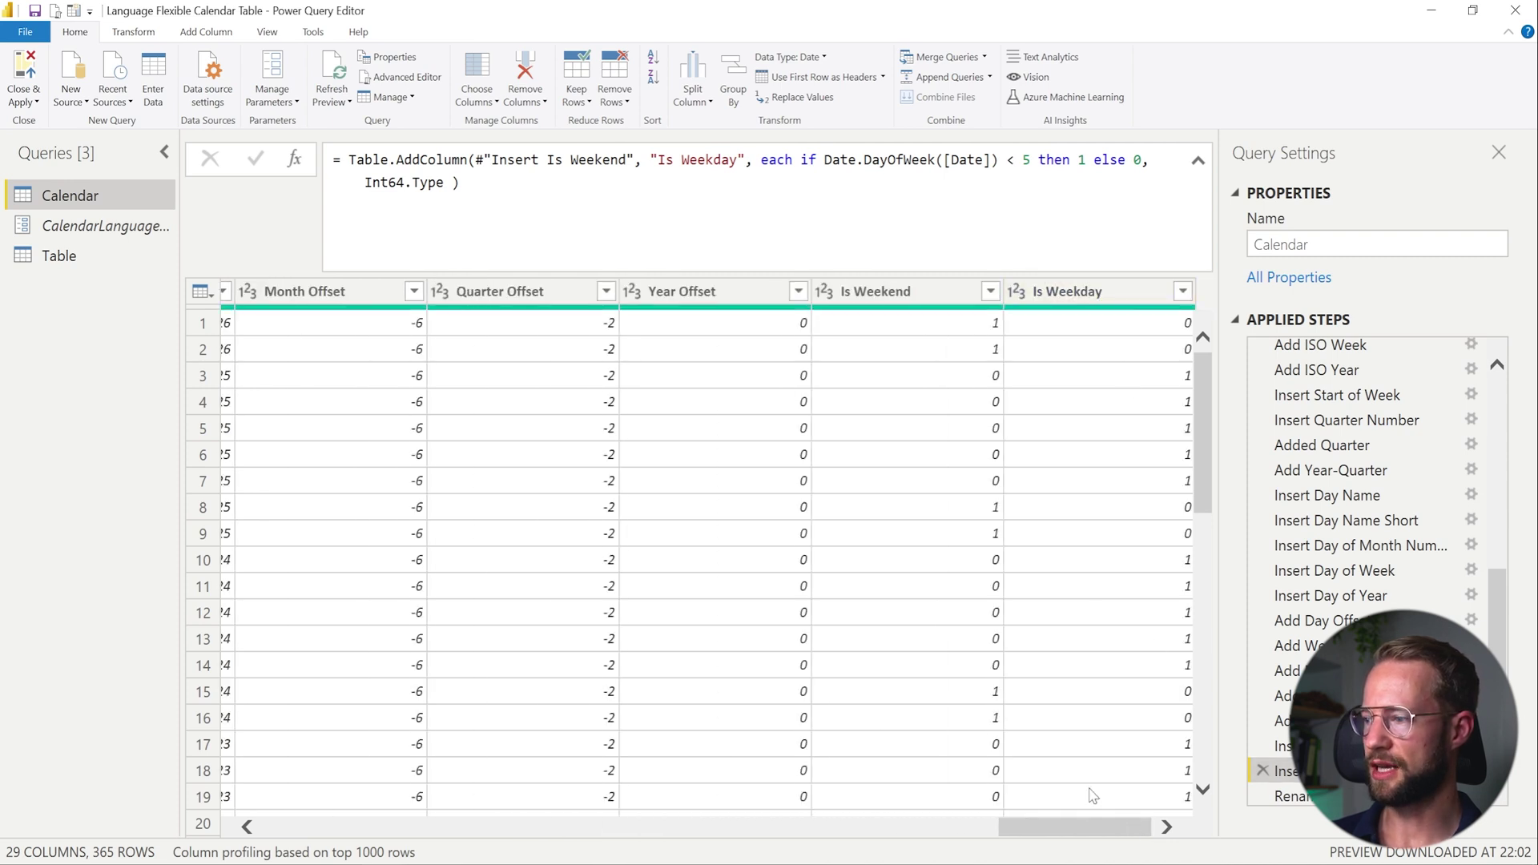
left_click_drag(1100, 833, 233, 752)
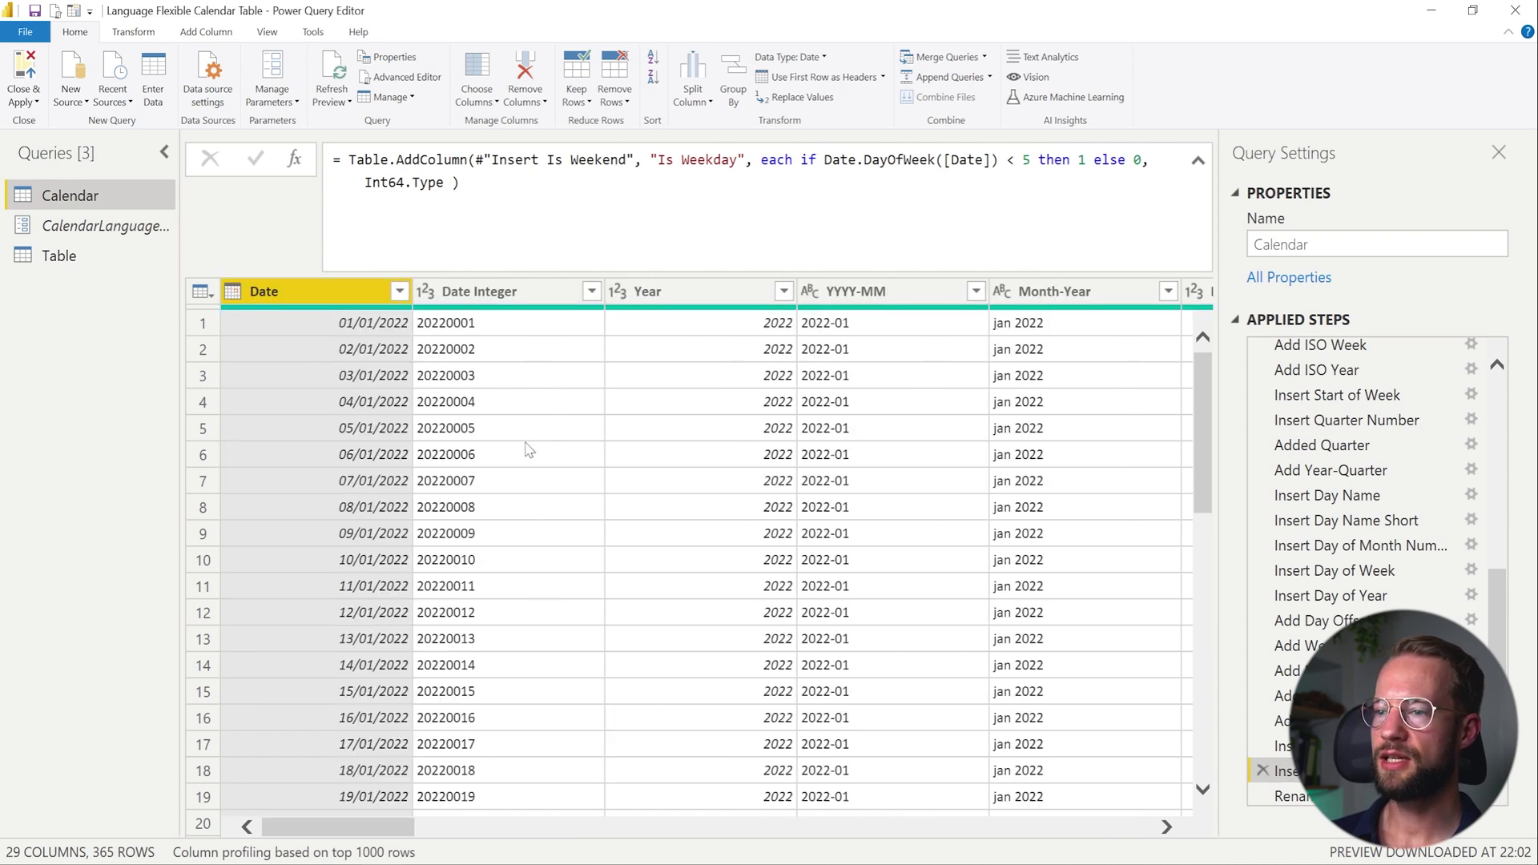
scroll(1350, 416, "up", 5)
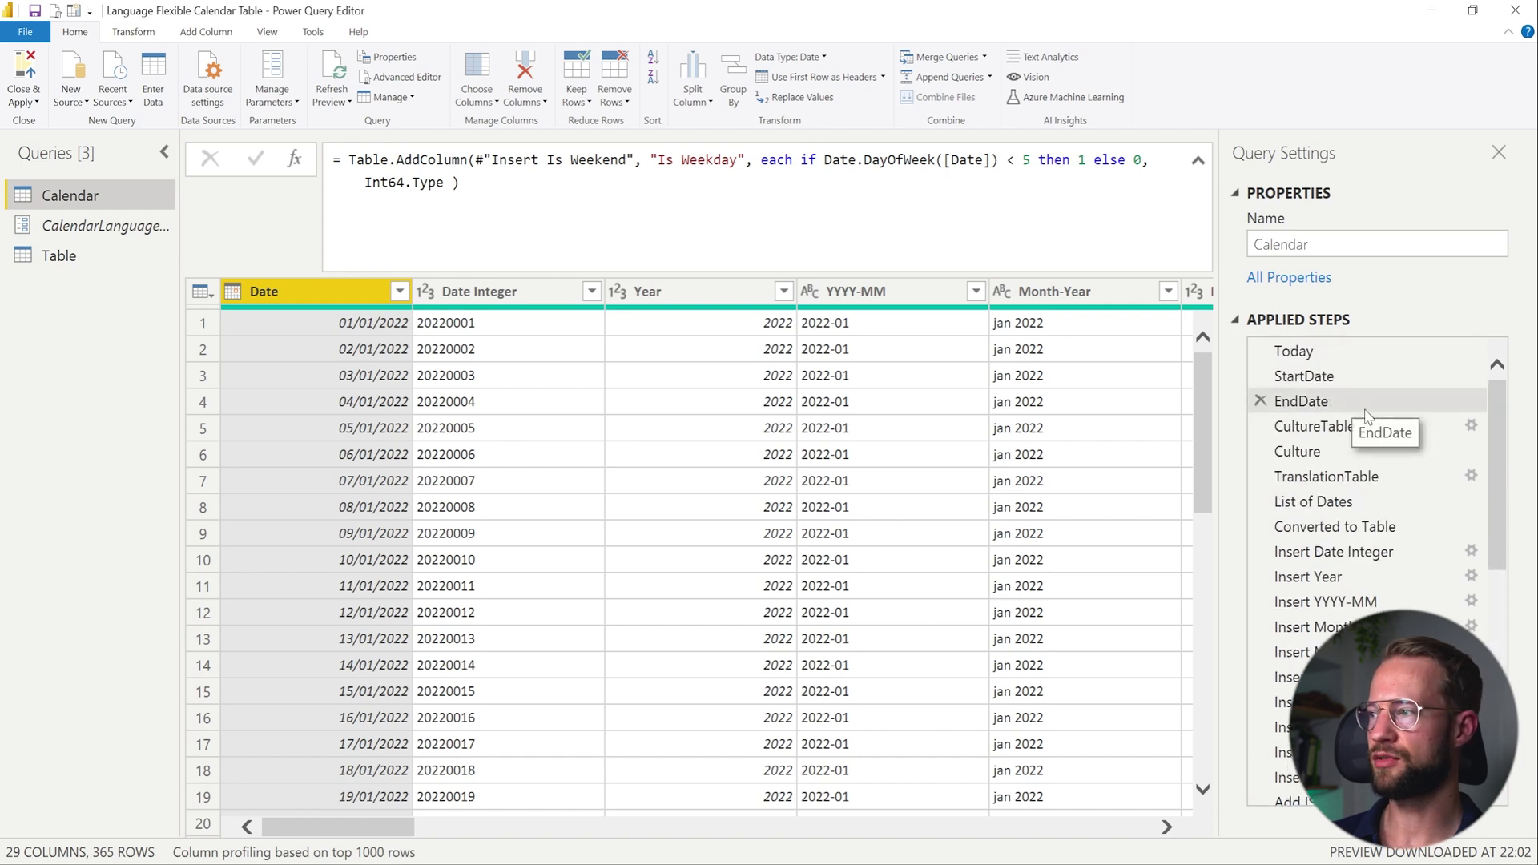
left_click(1359, 478)
scroll(480, 528, "down", 3)
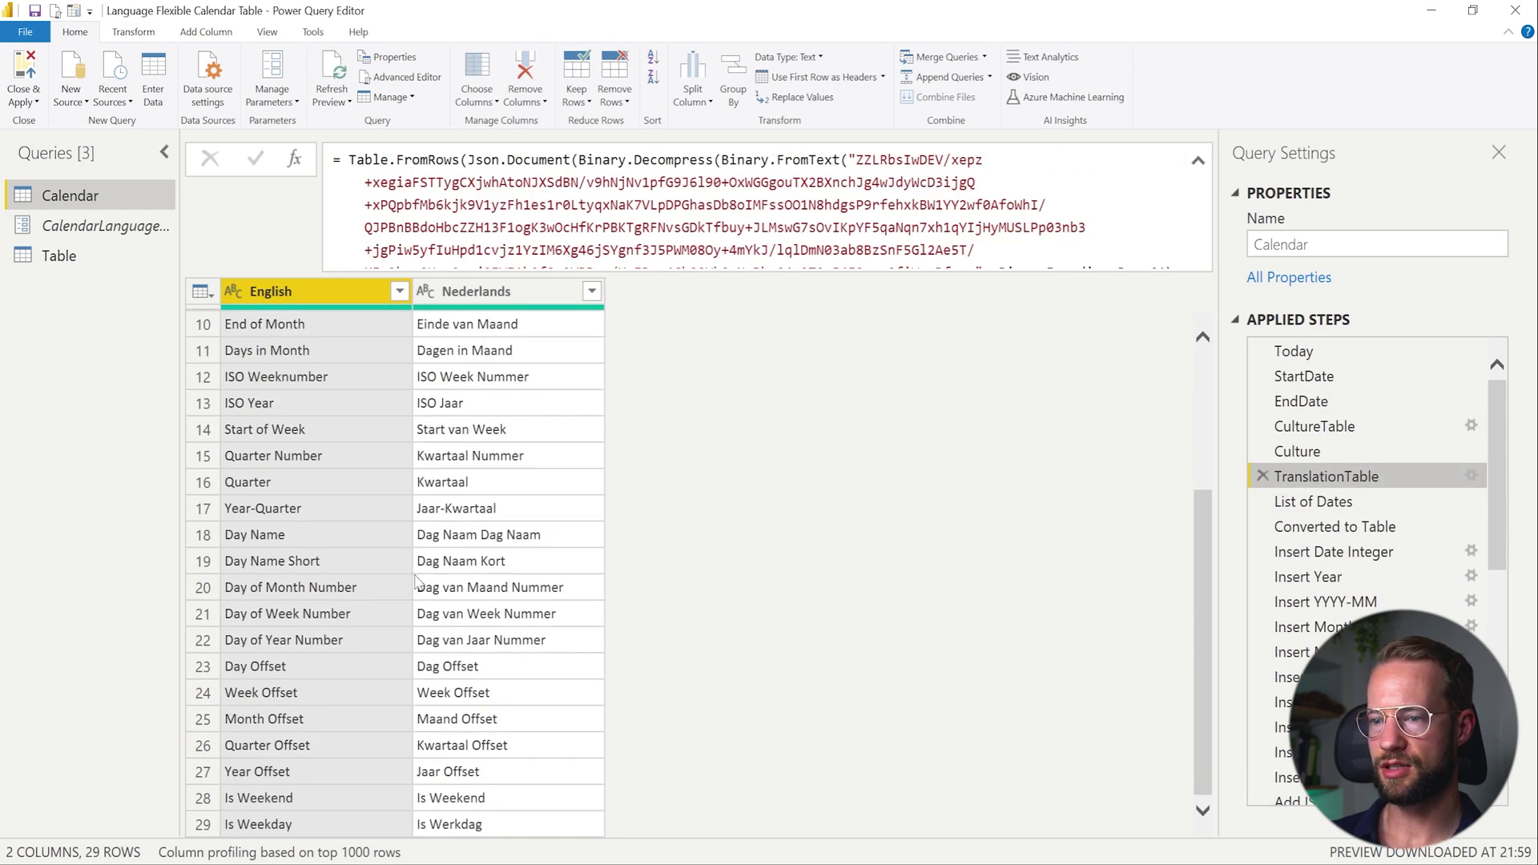
left_click(203, 824)
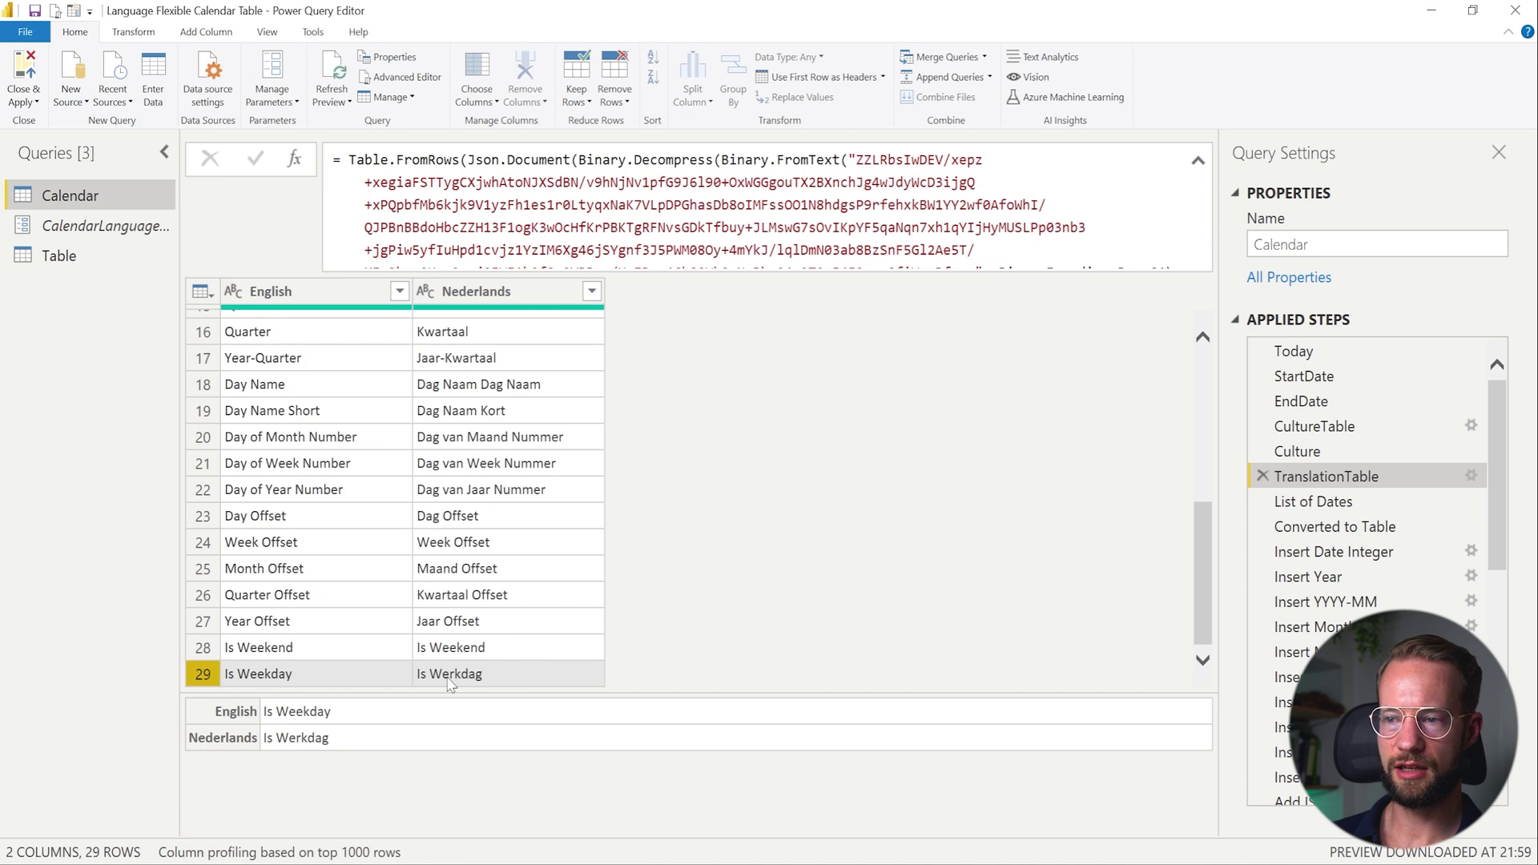
scroll(1362, 520, "down", 10)
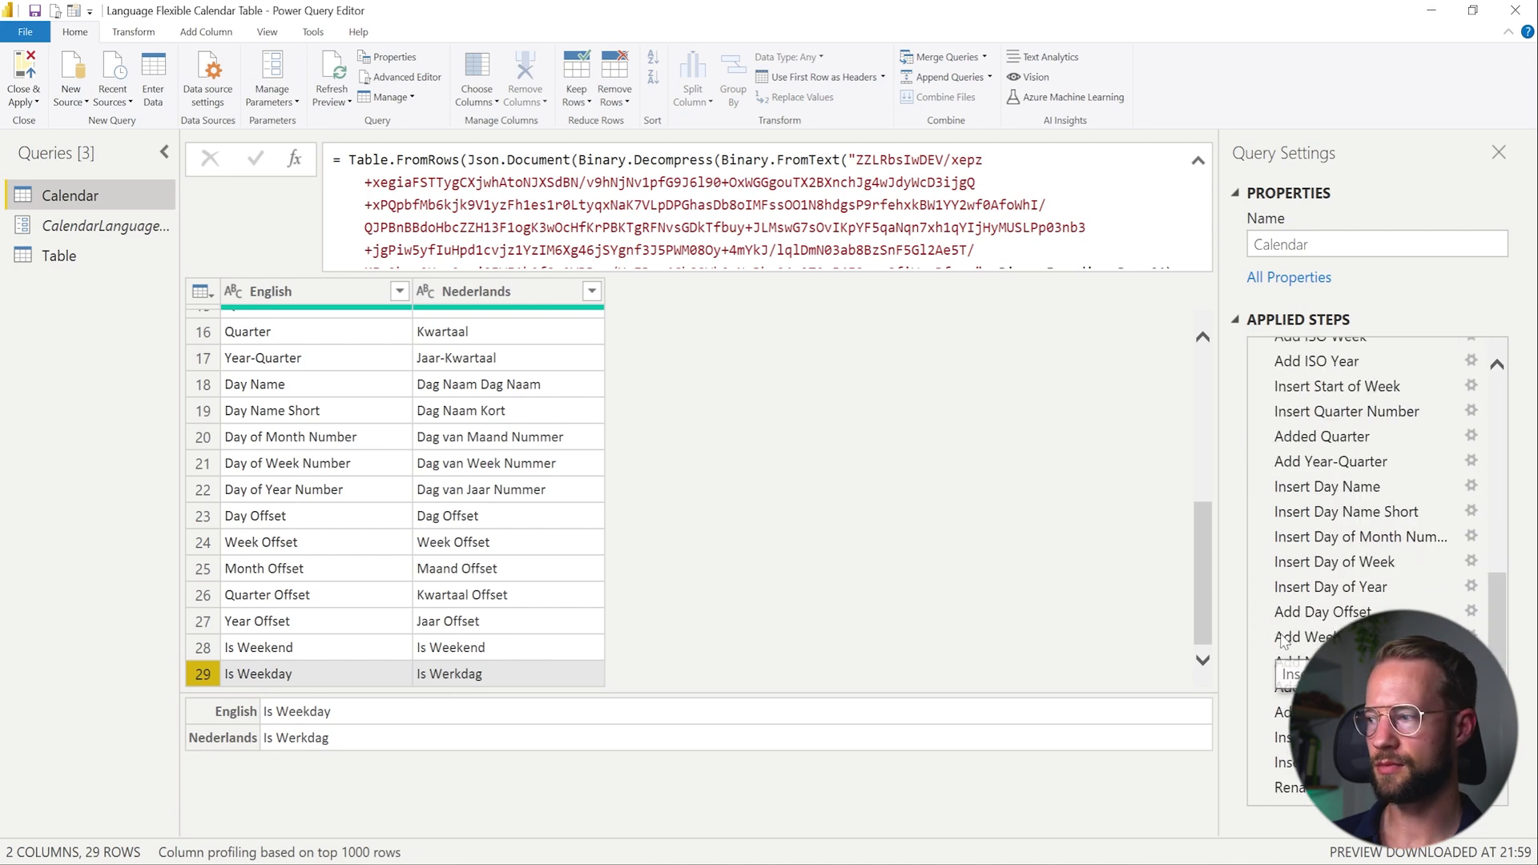
Step: Delete the Insert Is Weekday step and check the column-not-found error
left_click(1289, 761)
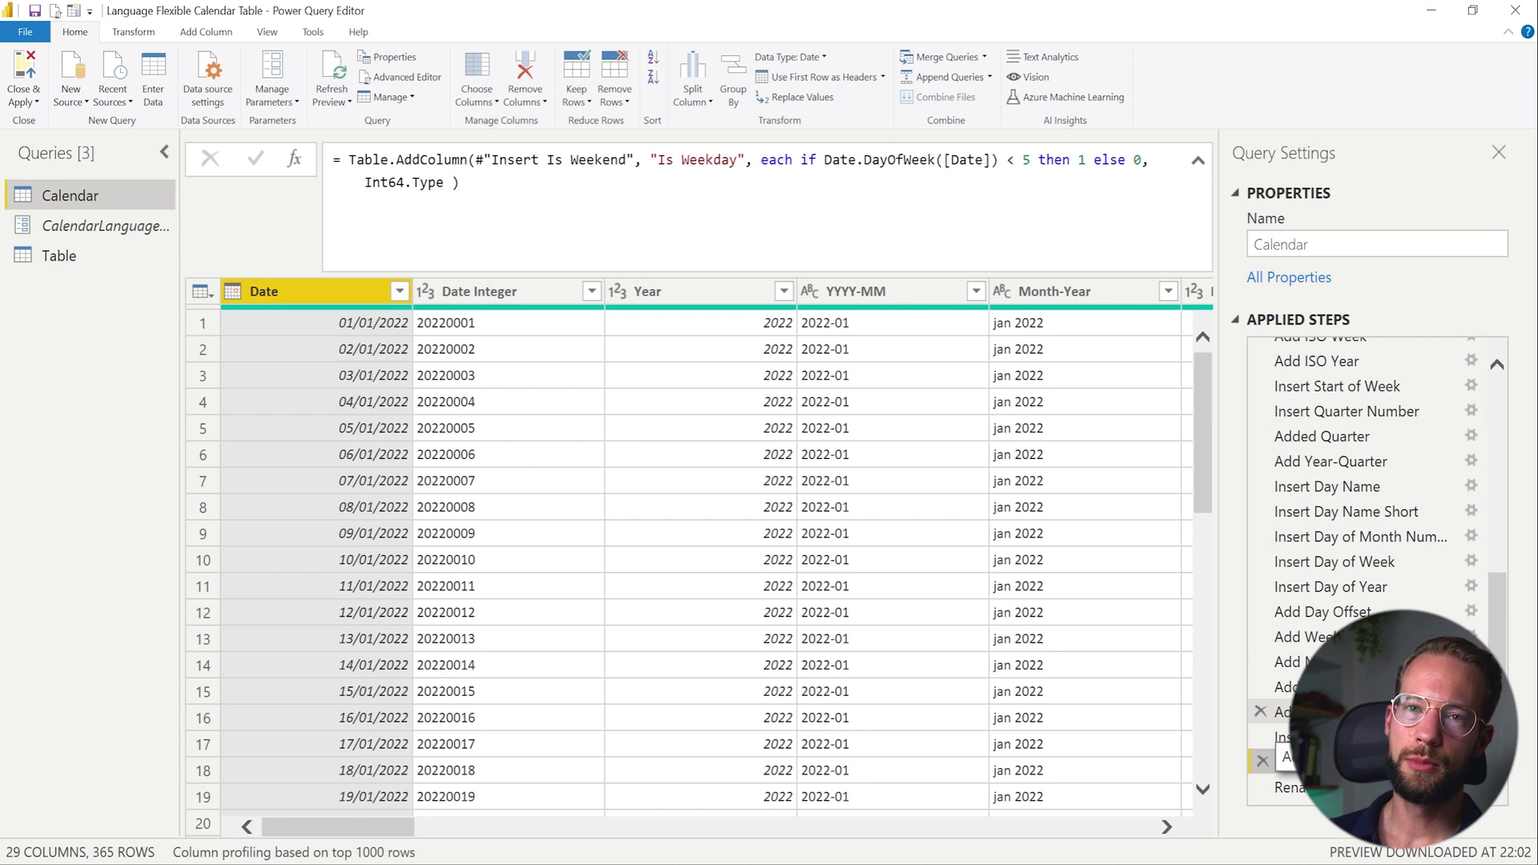
left_click(1263, 763)
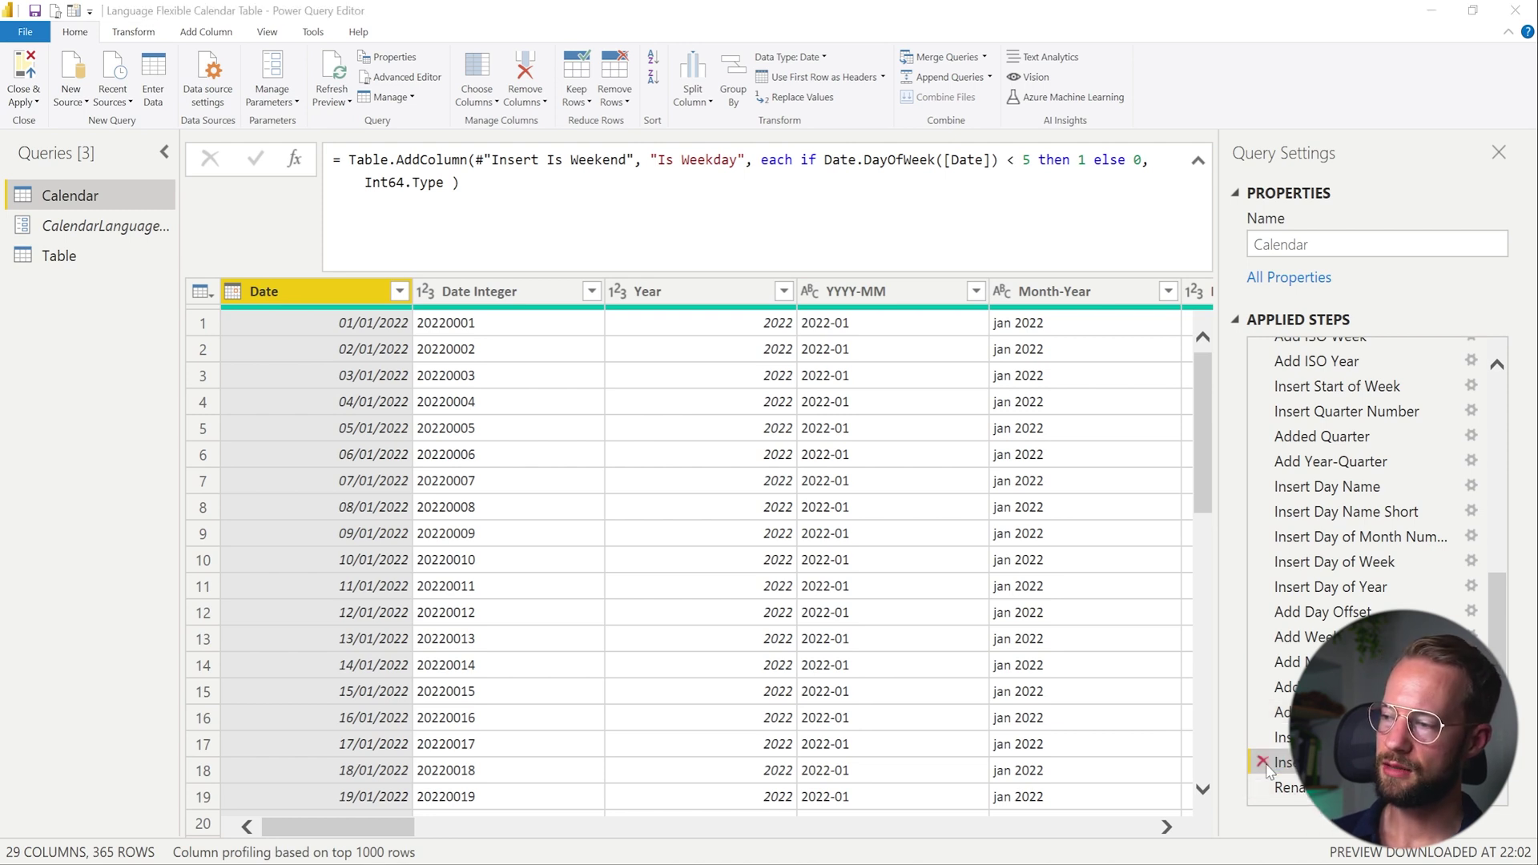
left_click(854, 481)
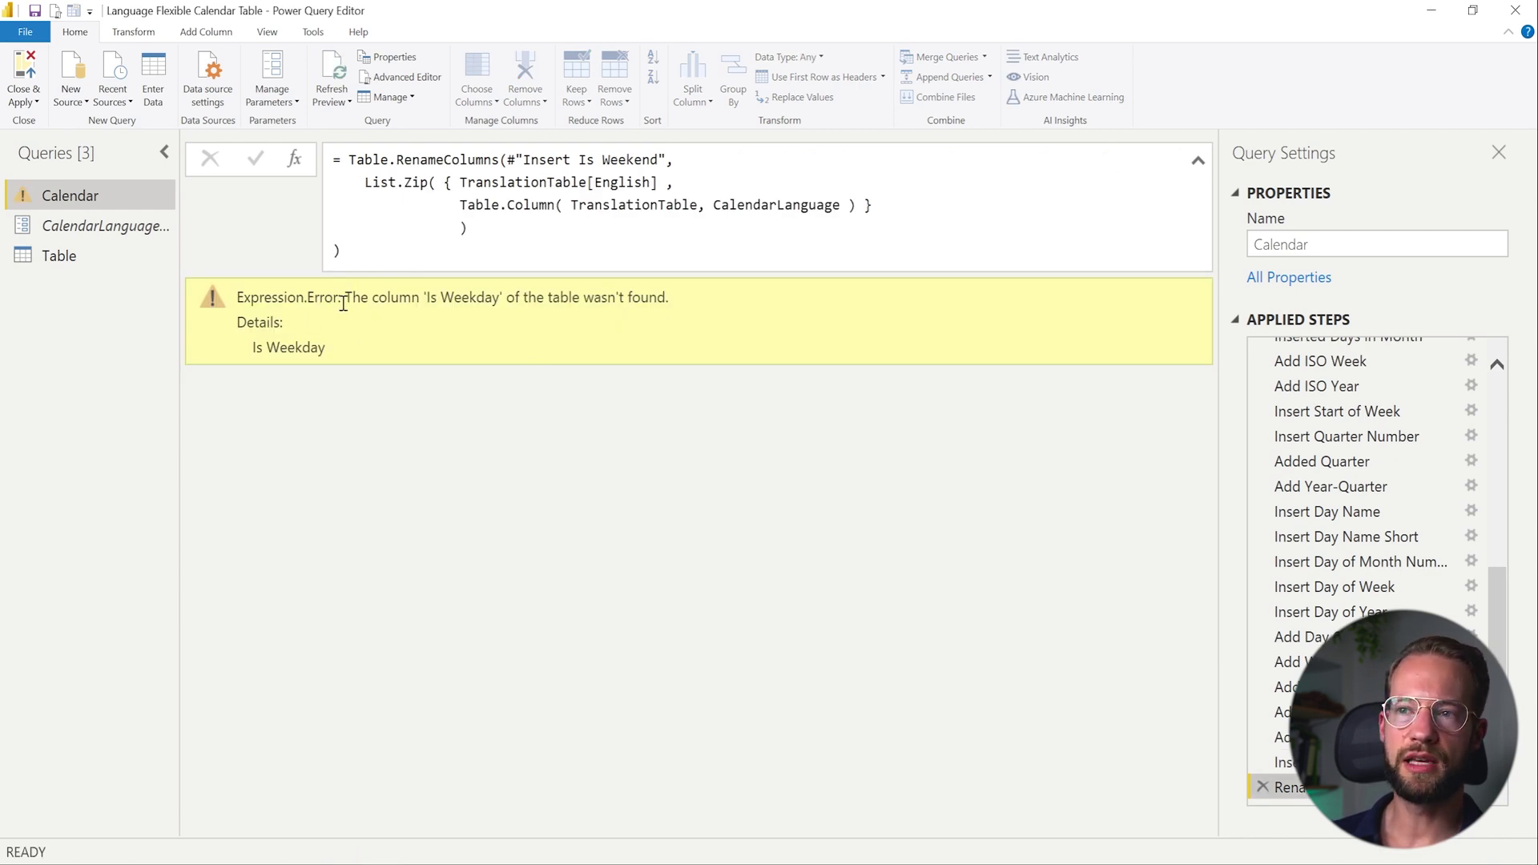
left_click_drag(351, 299, 535, 386)
left_click(528, 410)
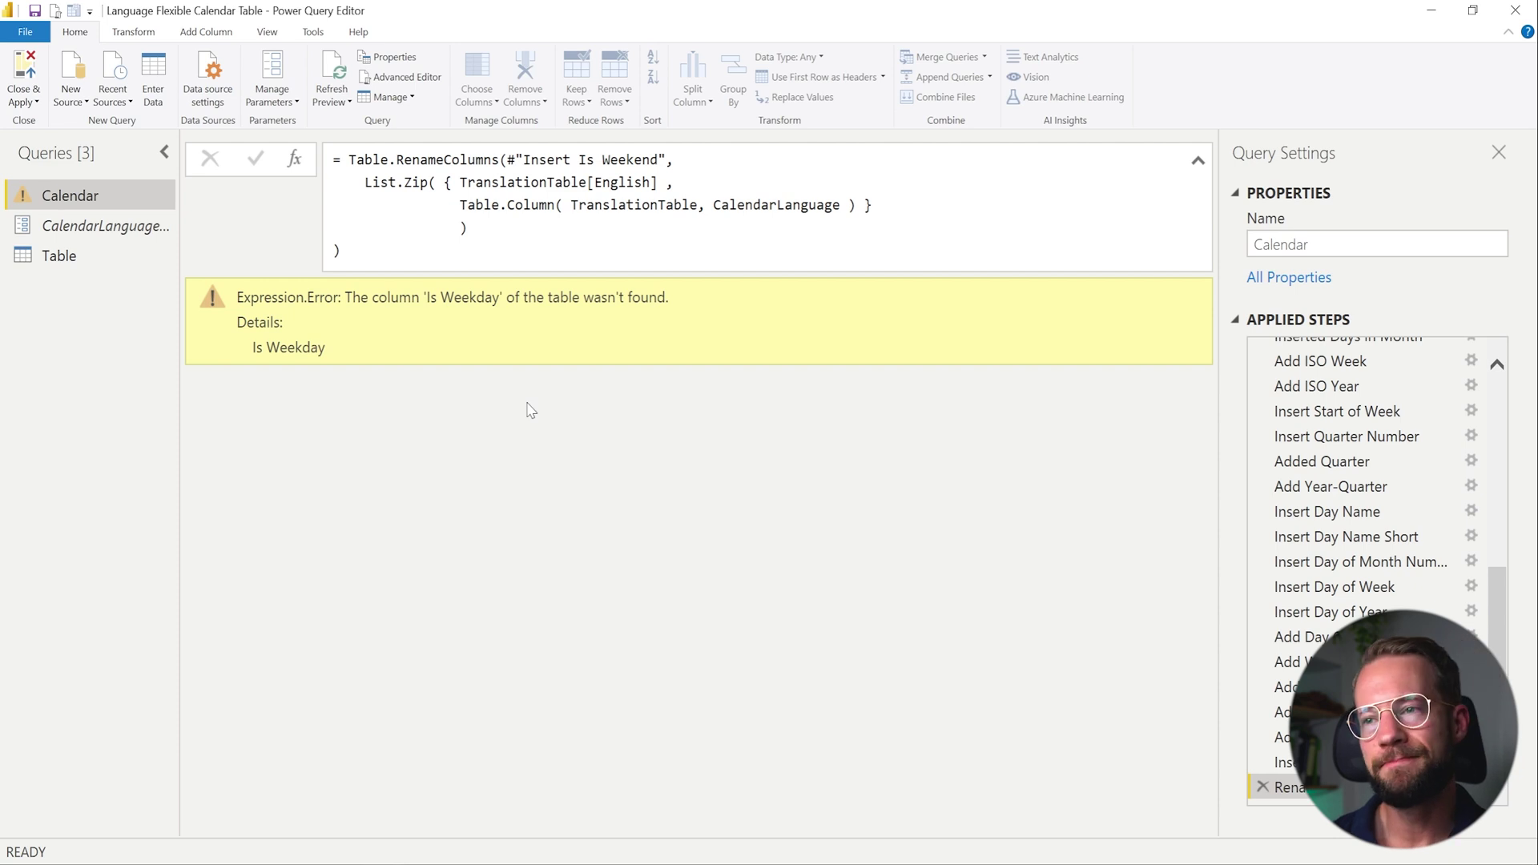
Step: Add MissingField.Error as a third Table.RenameColumns argument on a new line
left_click(506, 227)
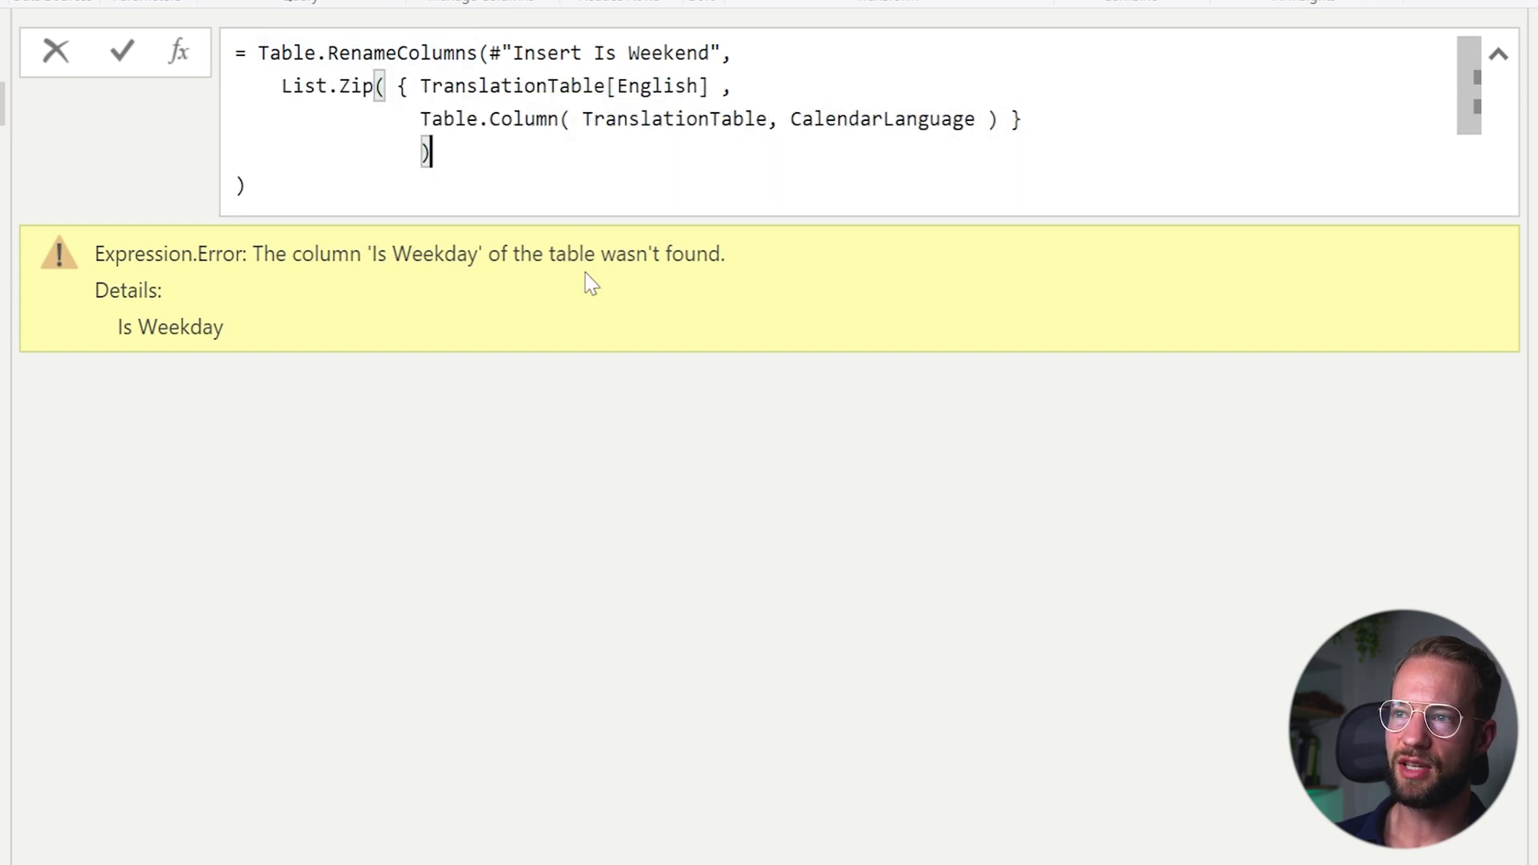
type(",")
key("Return")
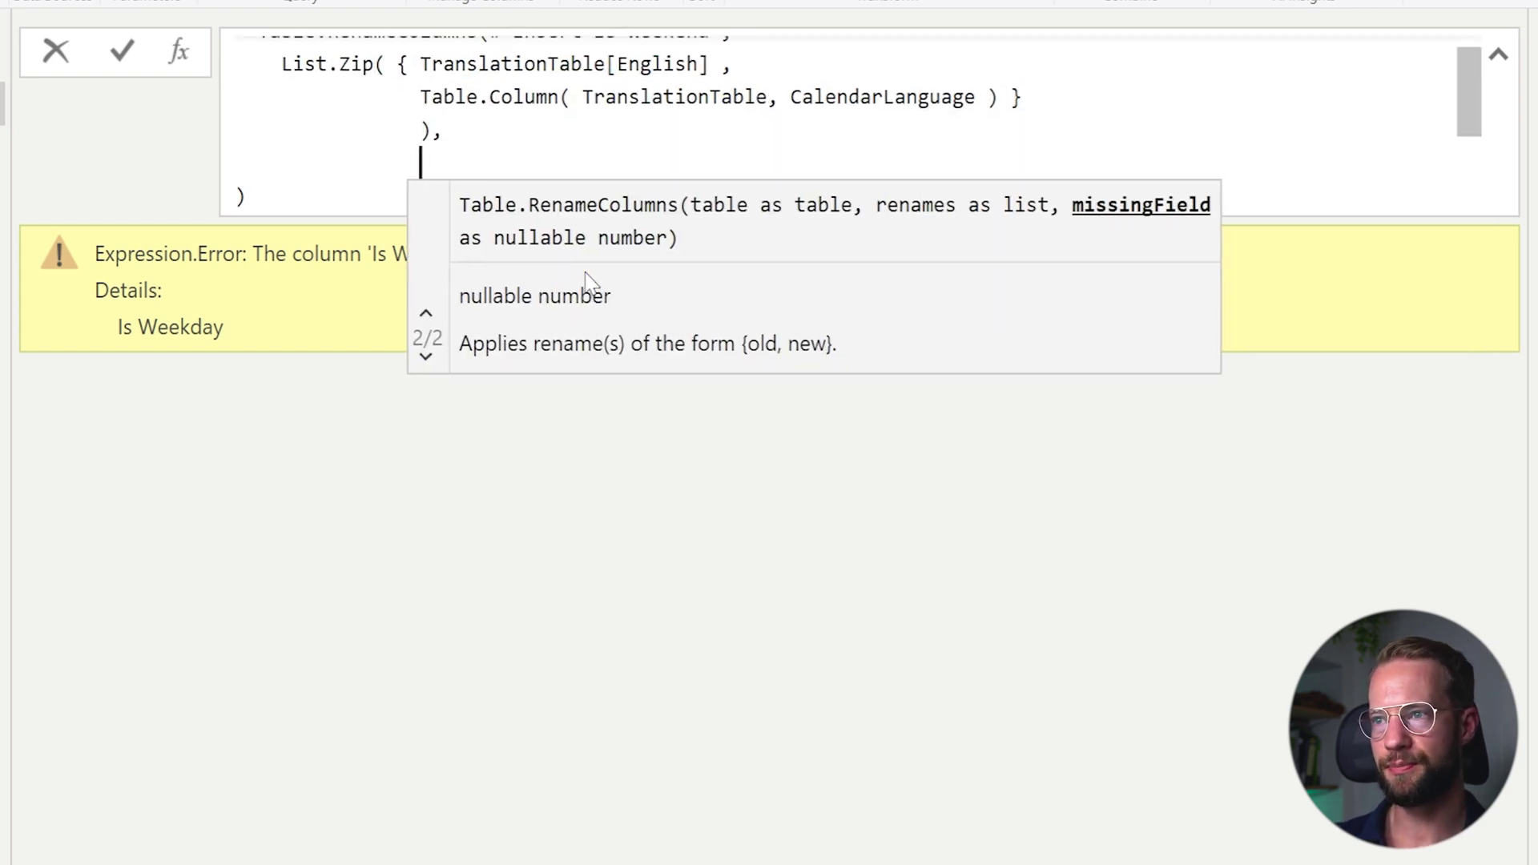
key("BackSpace")
key("BackSpace")
key("BackSpace")
key("BackSpace")
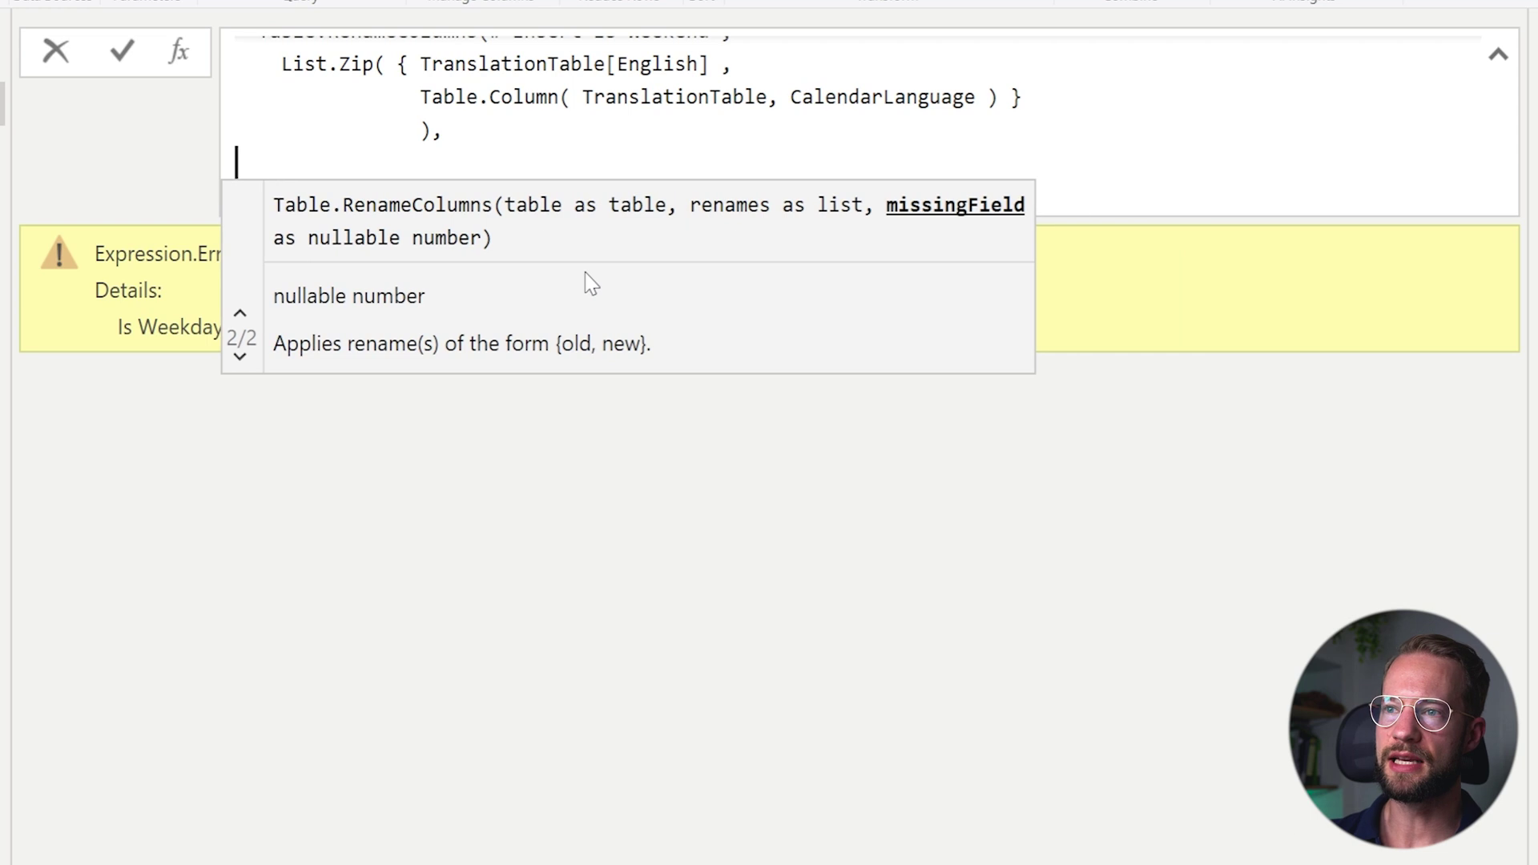
type("M")
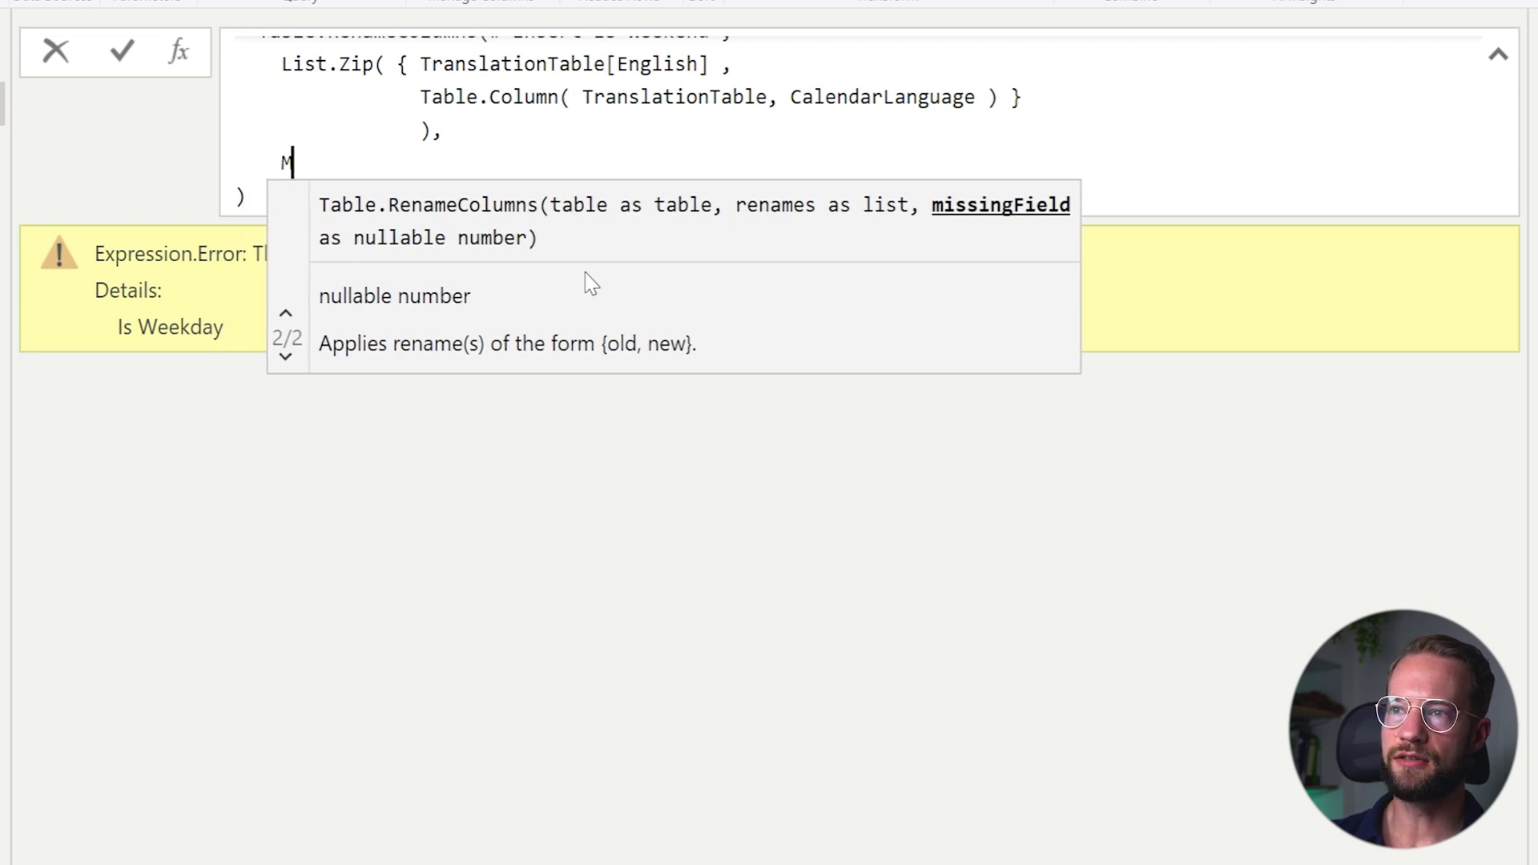
type("issingField.Error")
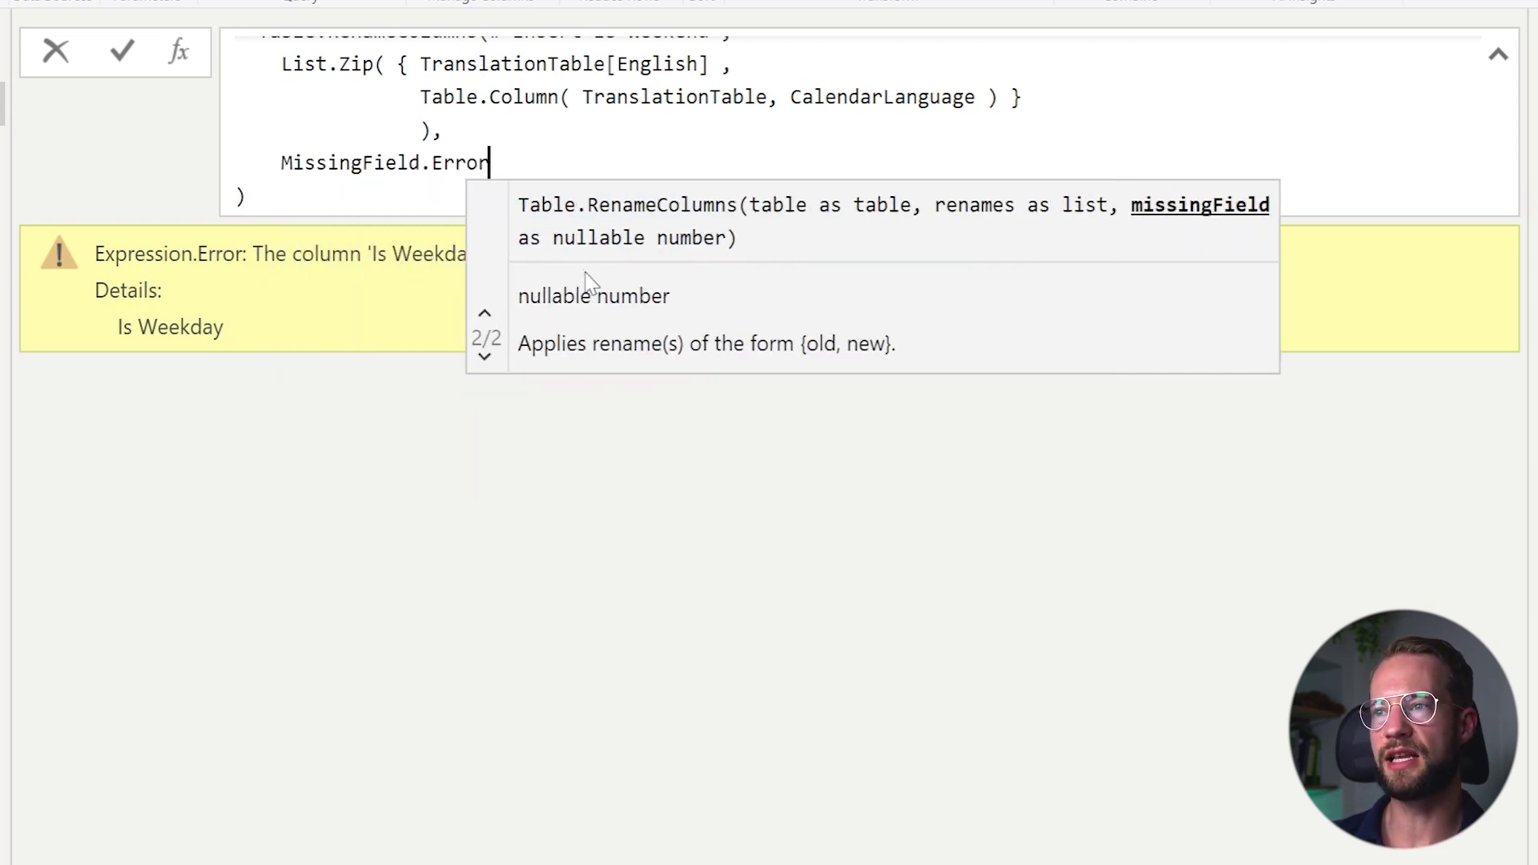
left_click(496, 652)
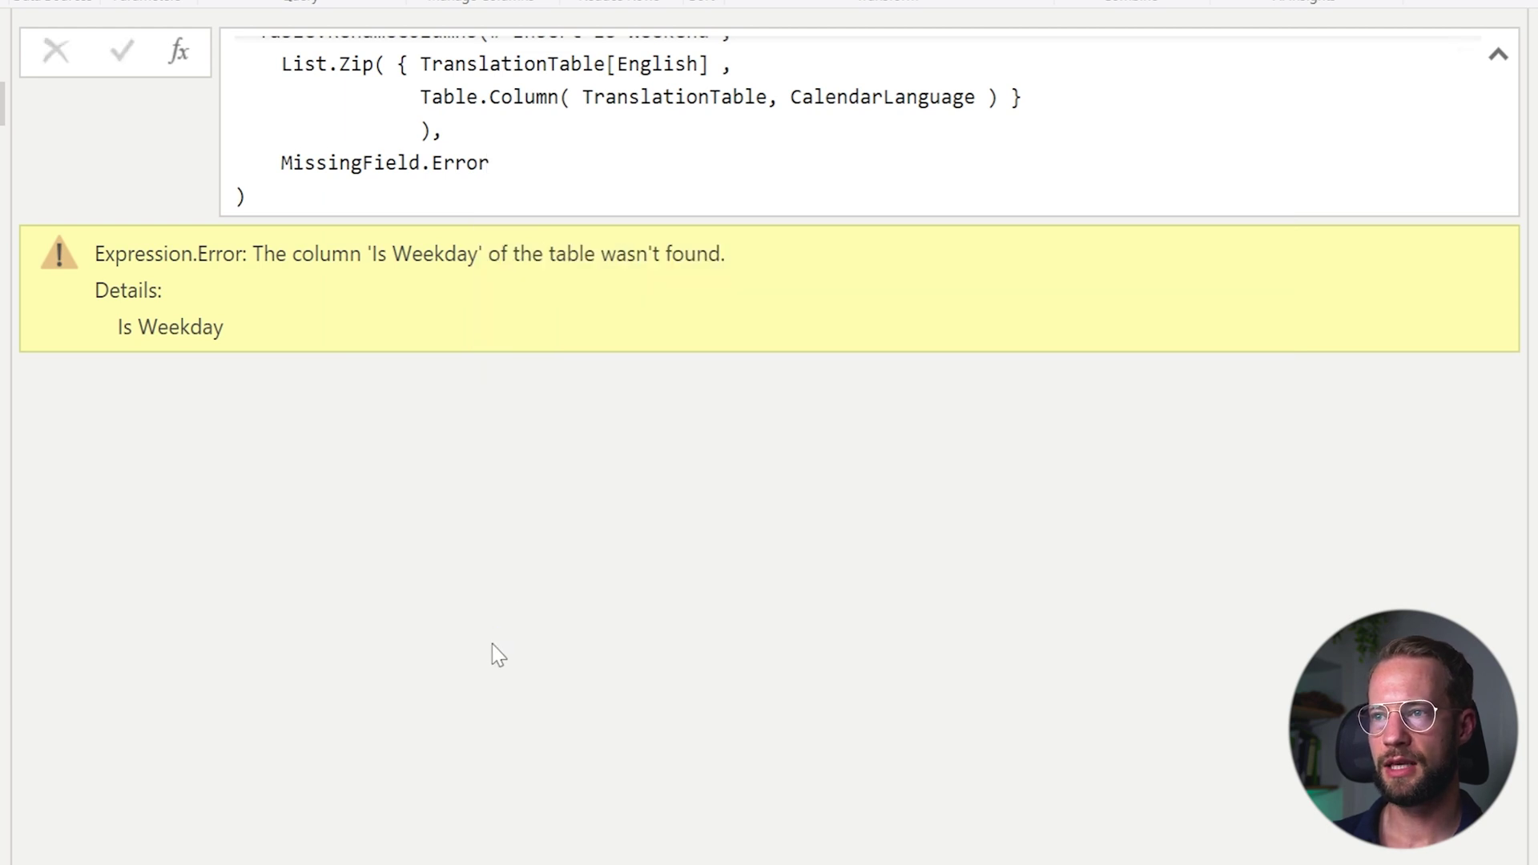
scroll(467, 192, "up", 1)
scroll(481, 160, "down", 1)
scroll(477, 172, "up", 1)
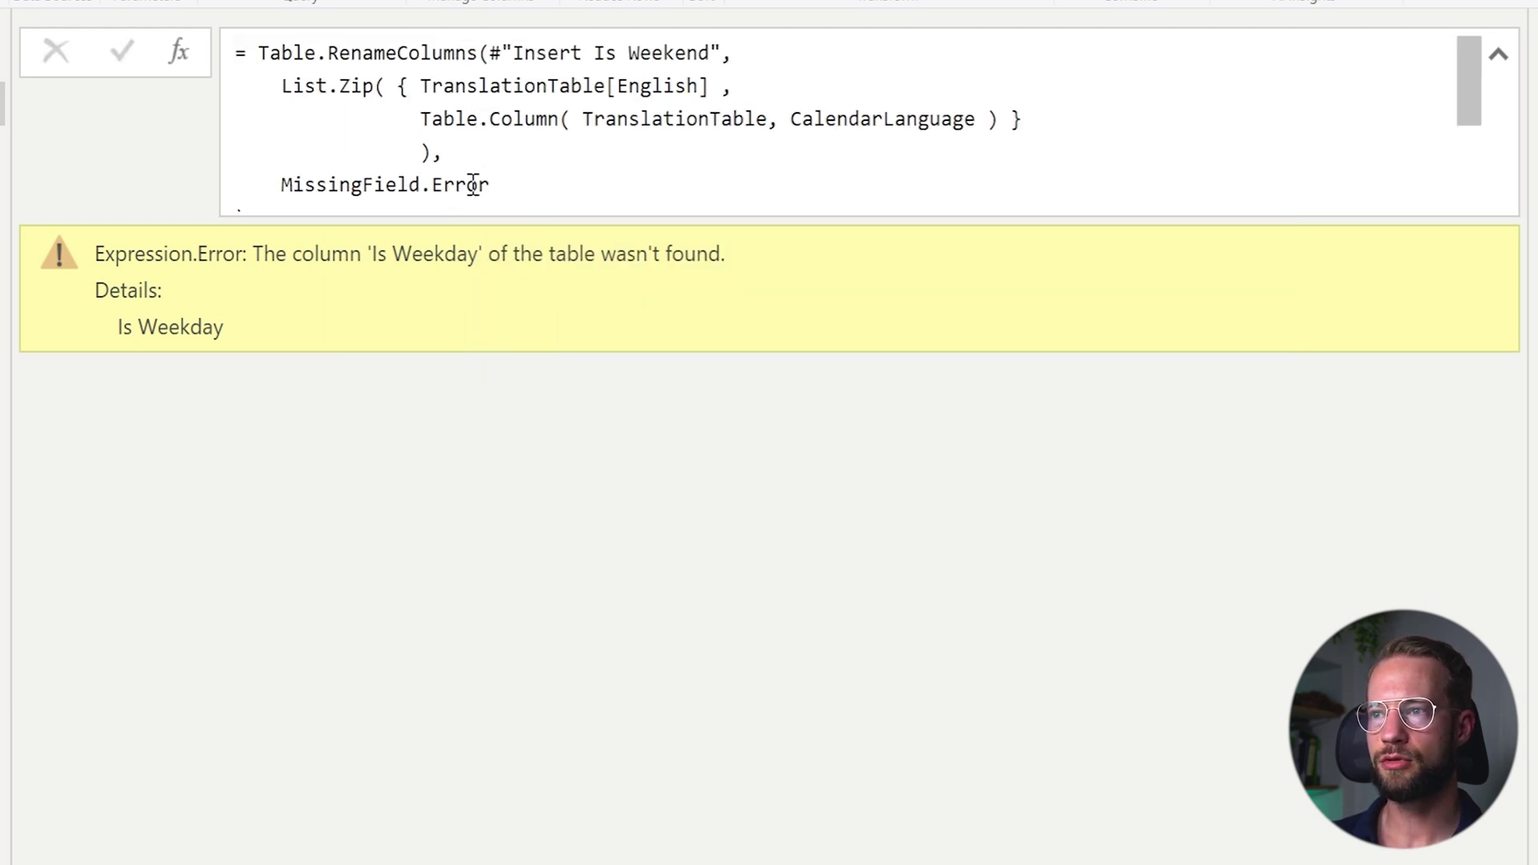
Step: Change the third argument to MissingField.Ignore and commit the rename formula
left_click(529, 183)
scroll(555, 153, "up", 1)
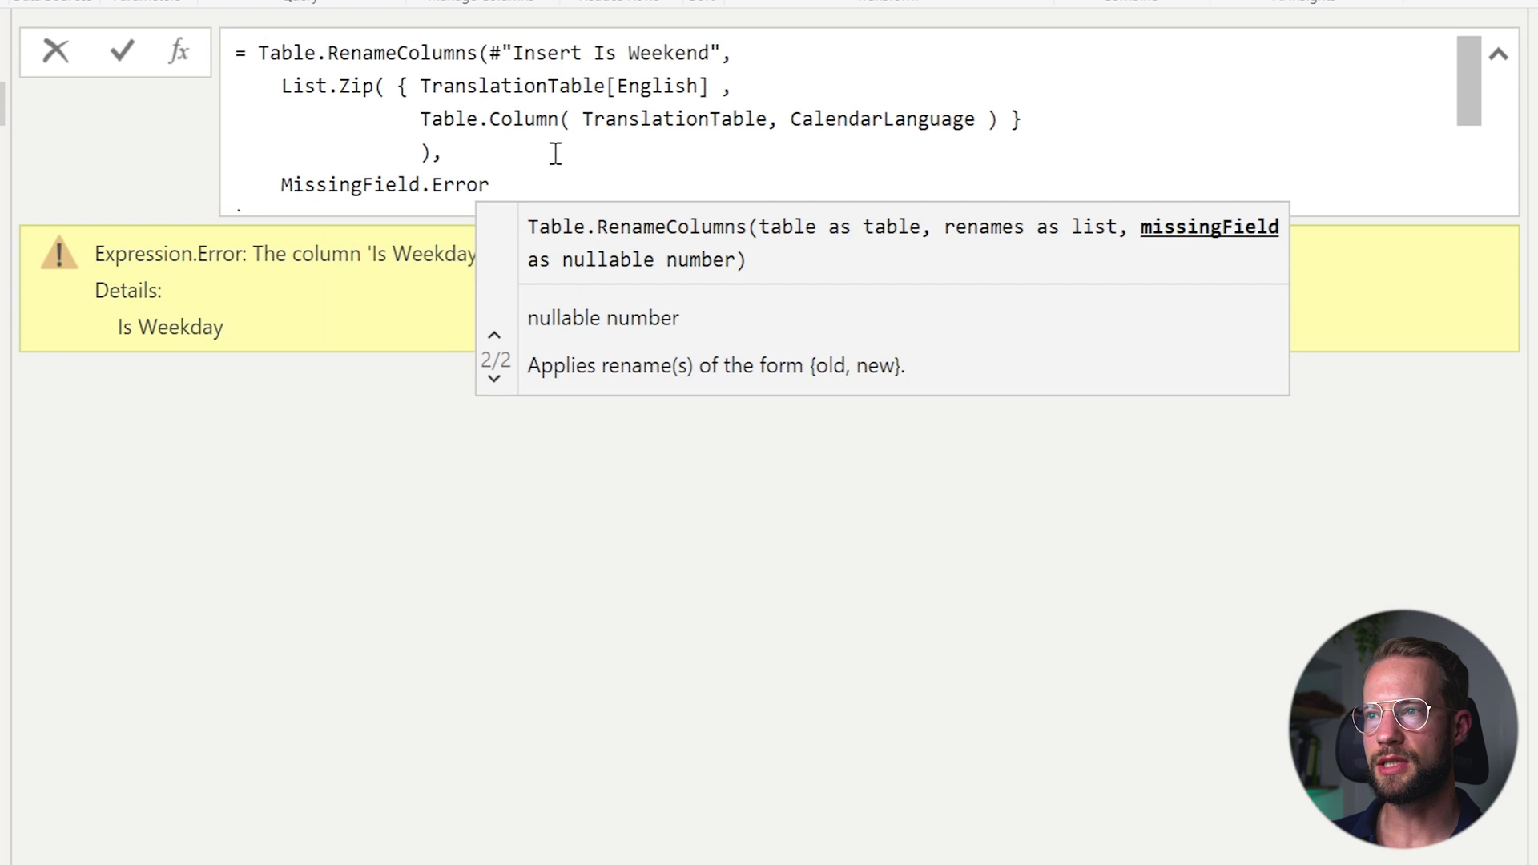
left_click(444, 164)
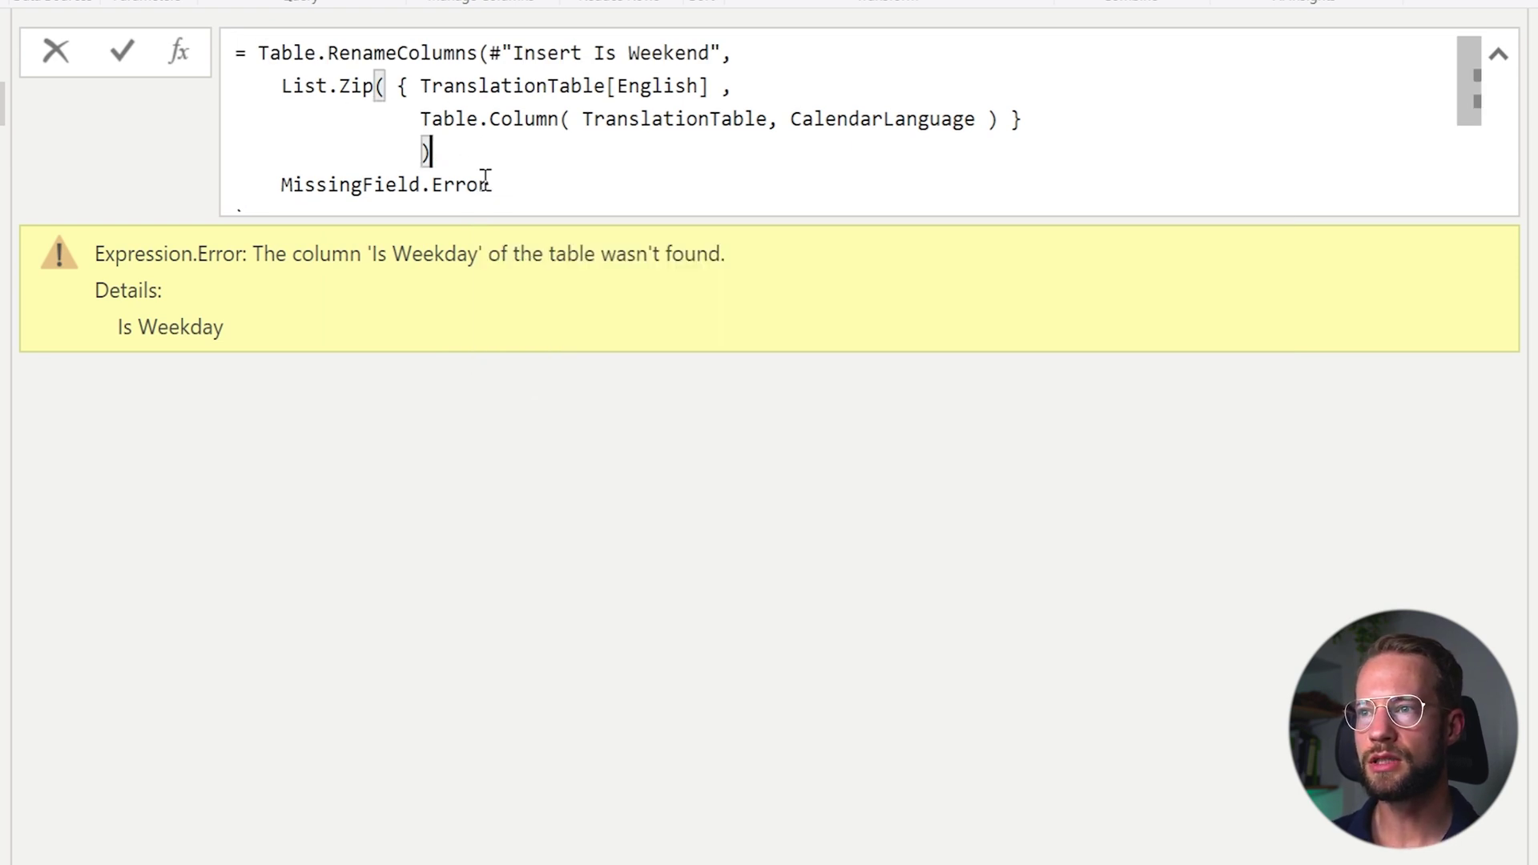
type(",")
left_click(473, 119)
left_click(498, 191)
scroll(549, 202, "down", 1)
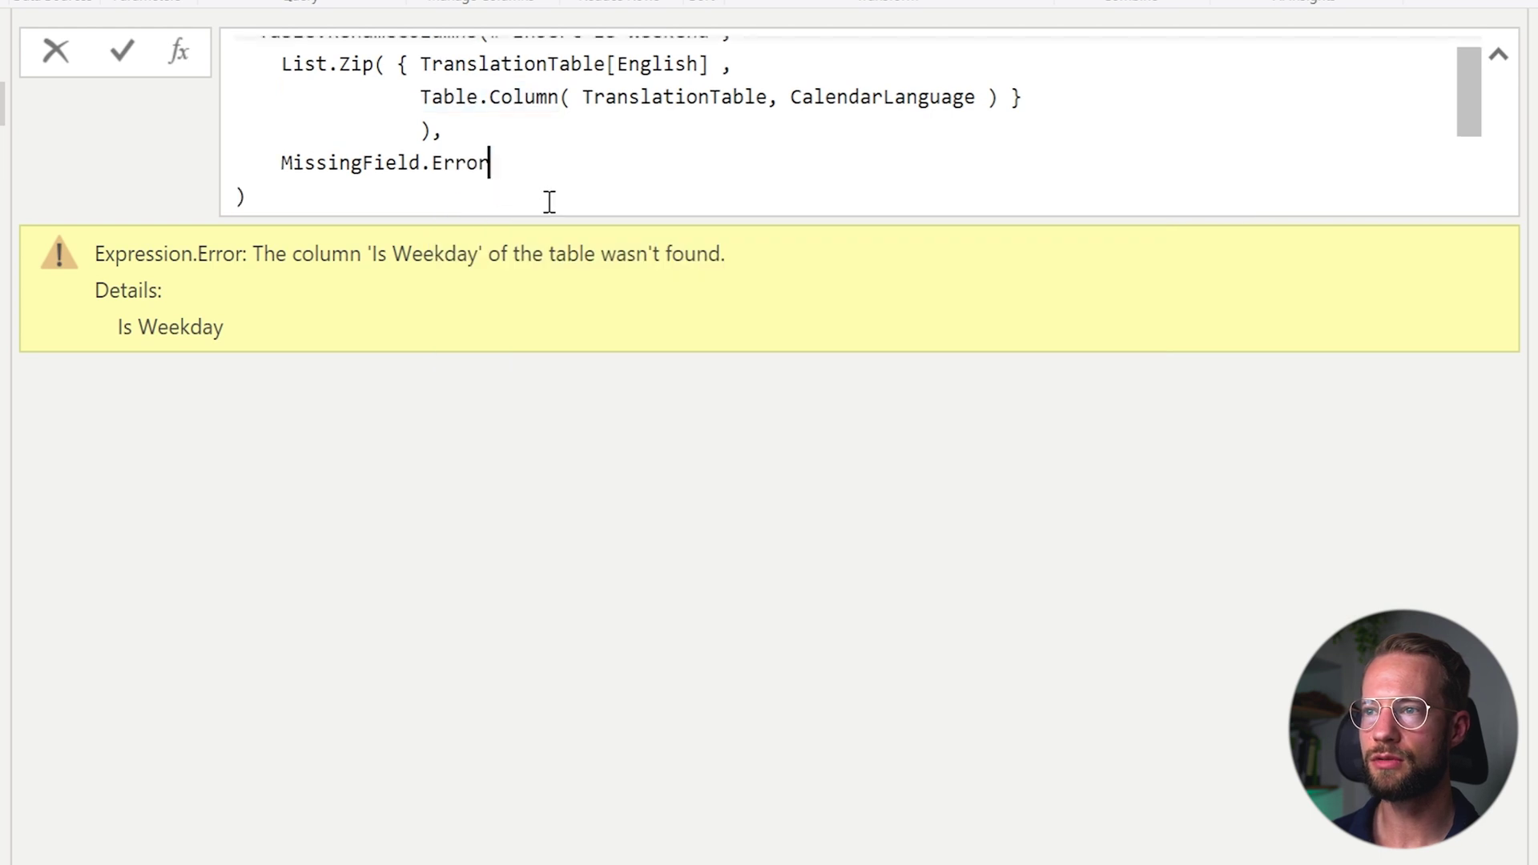
key("BackSpace")
key("BackSpace")
key("BackSpace")
key("BackSpace")
key("BackSpace")
type("Ign")
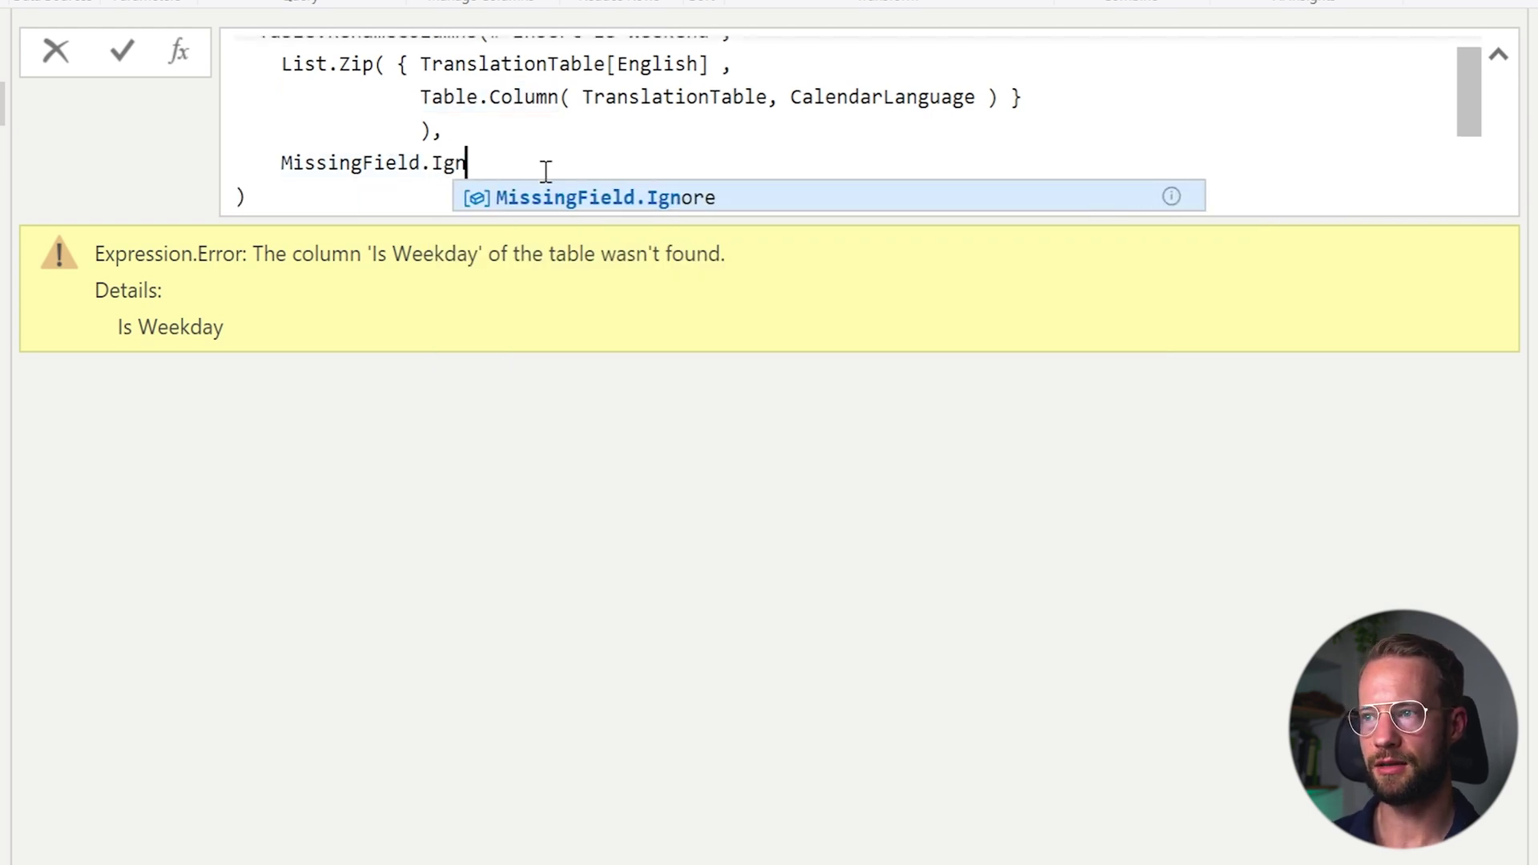
key("Tab")
key("Return")
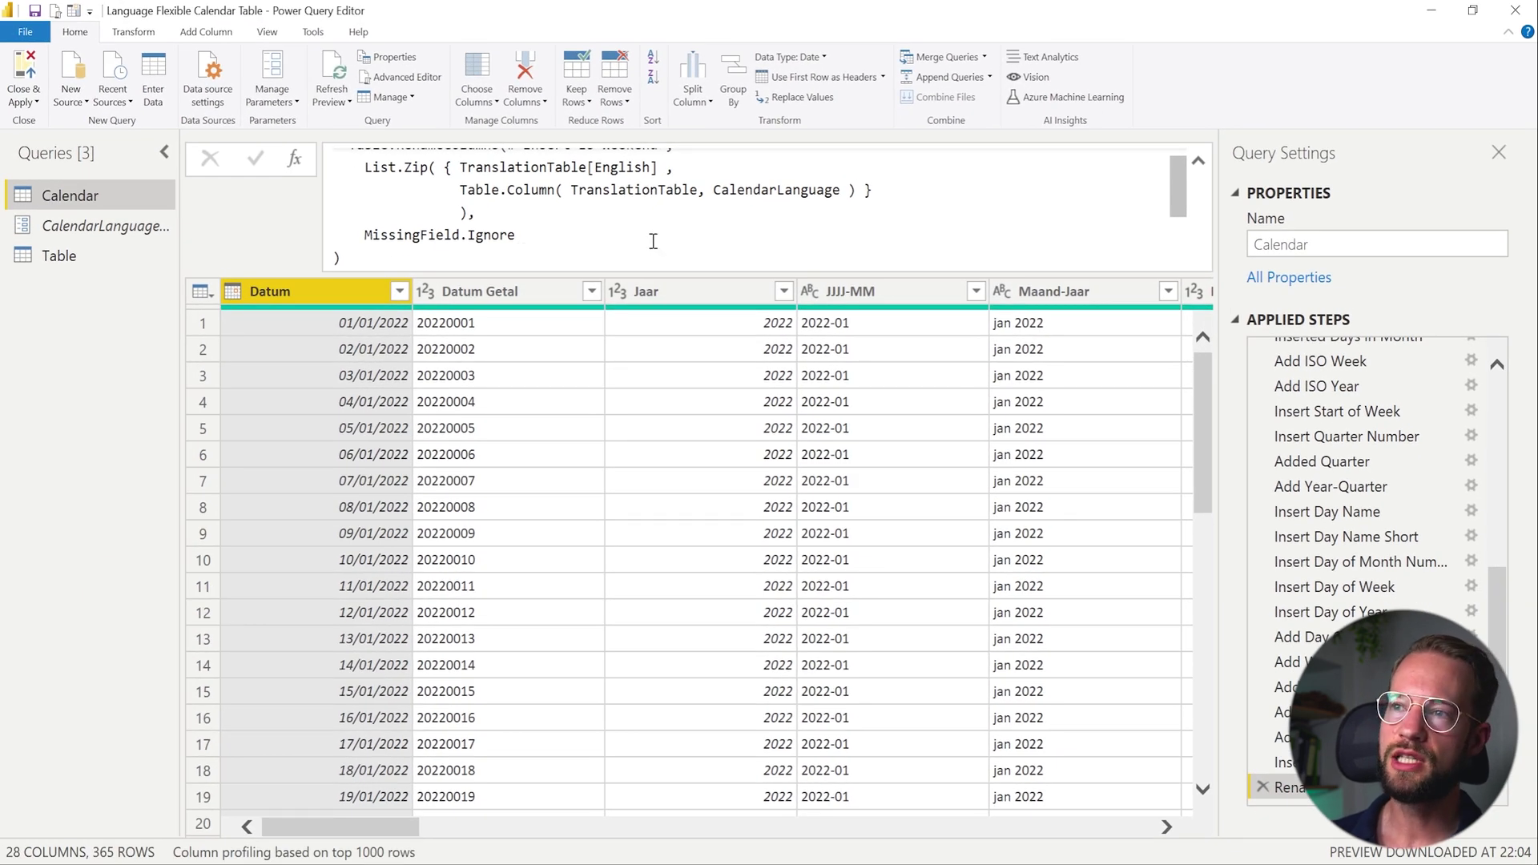
scroll(652, 240, "up", 1)
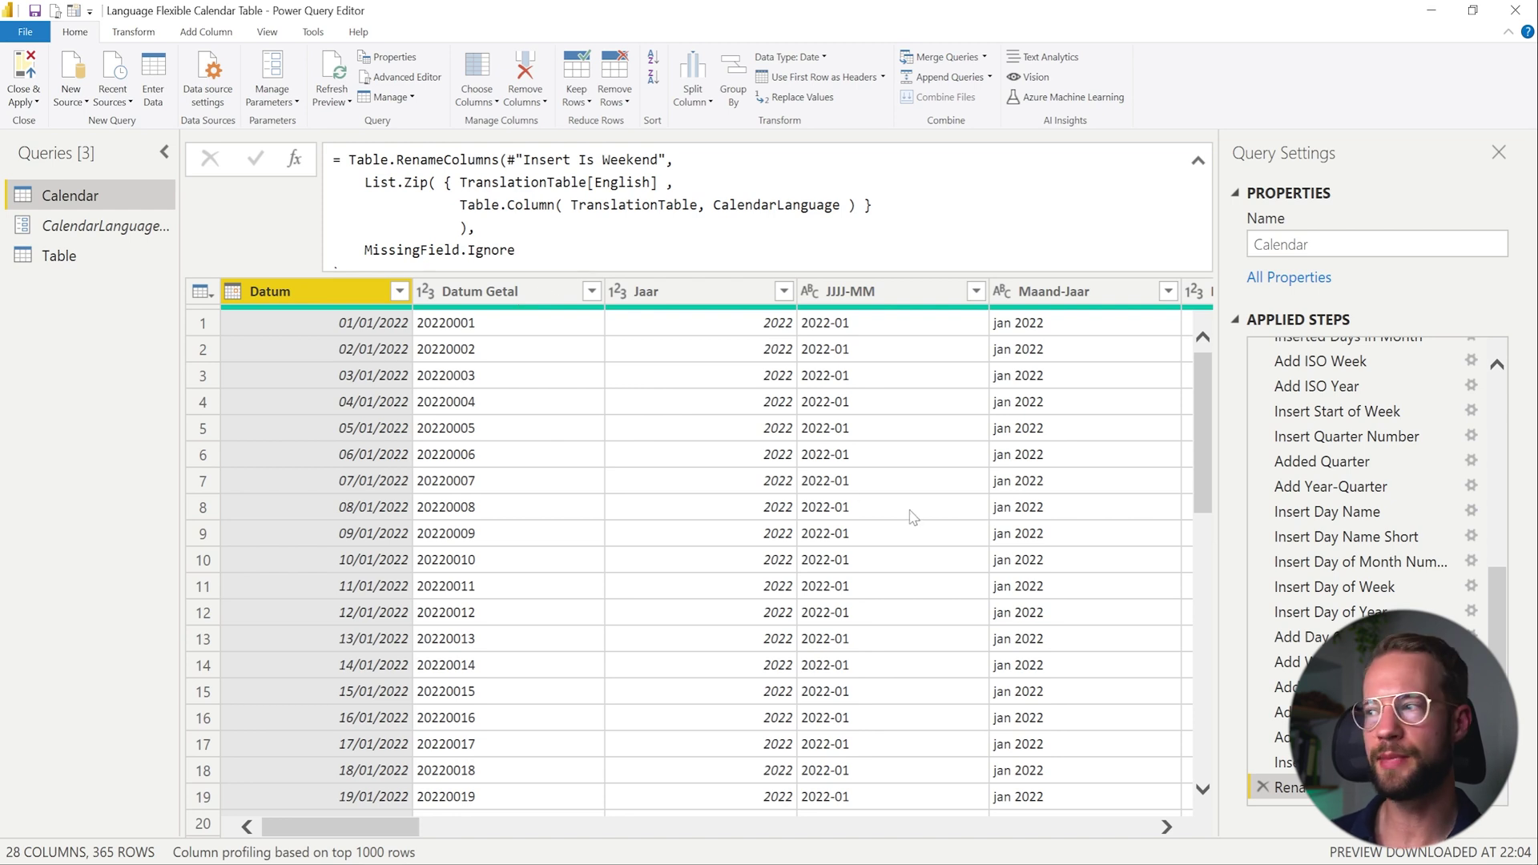
Step: Review the TranslationTable step's English/Nederlands rows in its table editor, widening the Nederlands column, then close it
scroll(1353, 561, "up", 5)
left_click(1356, 478)
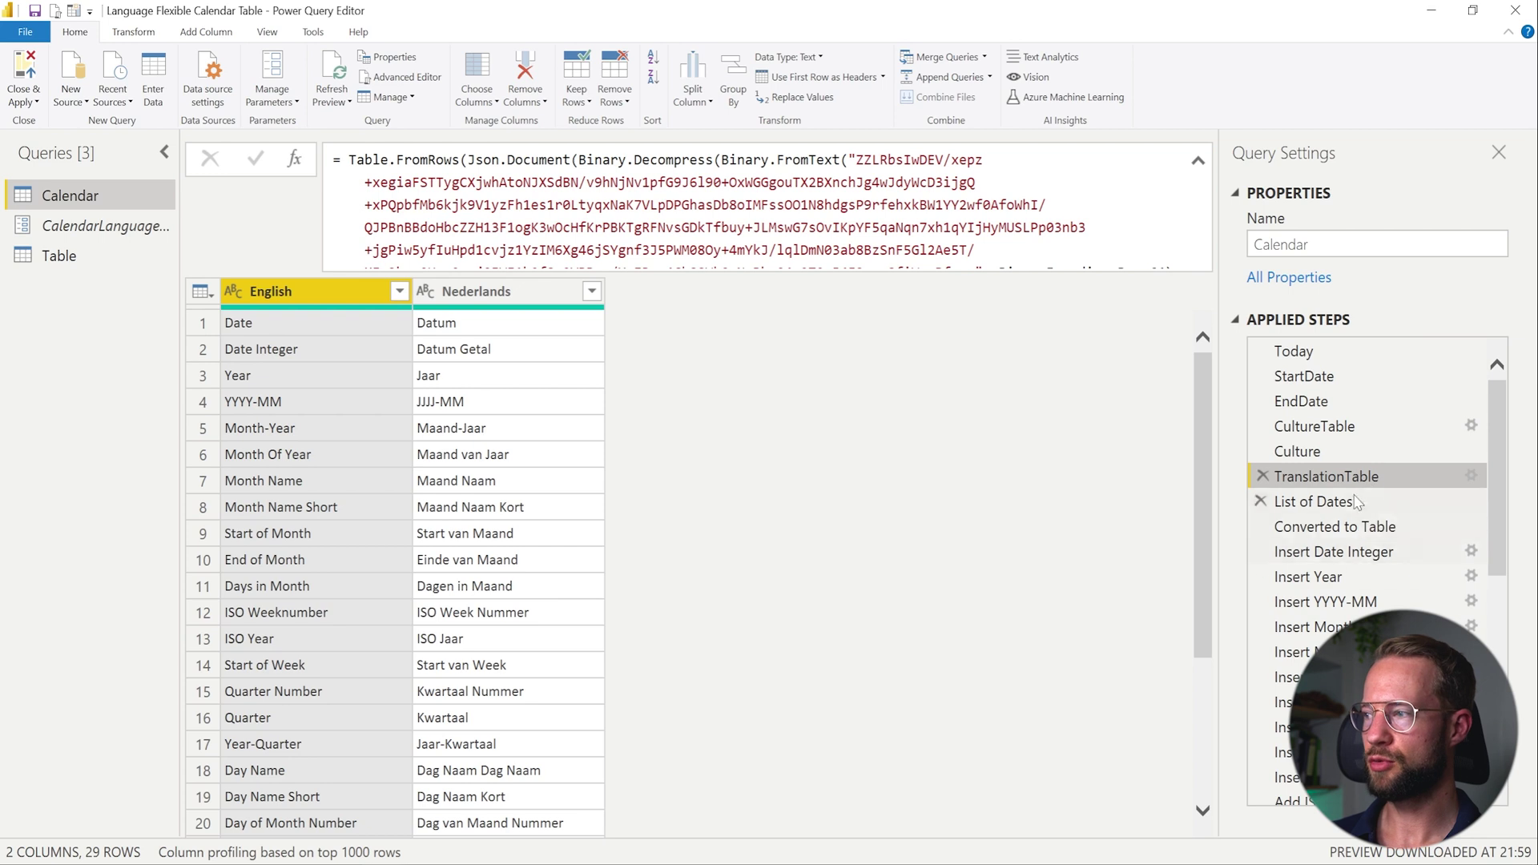
left_click(1471, 477)
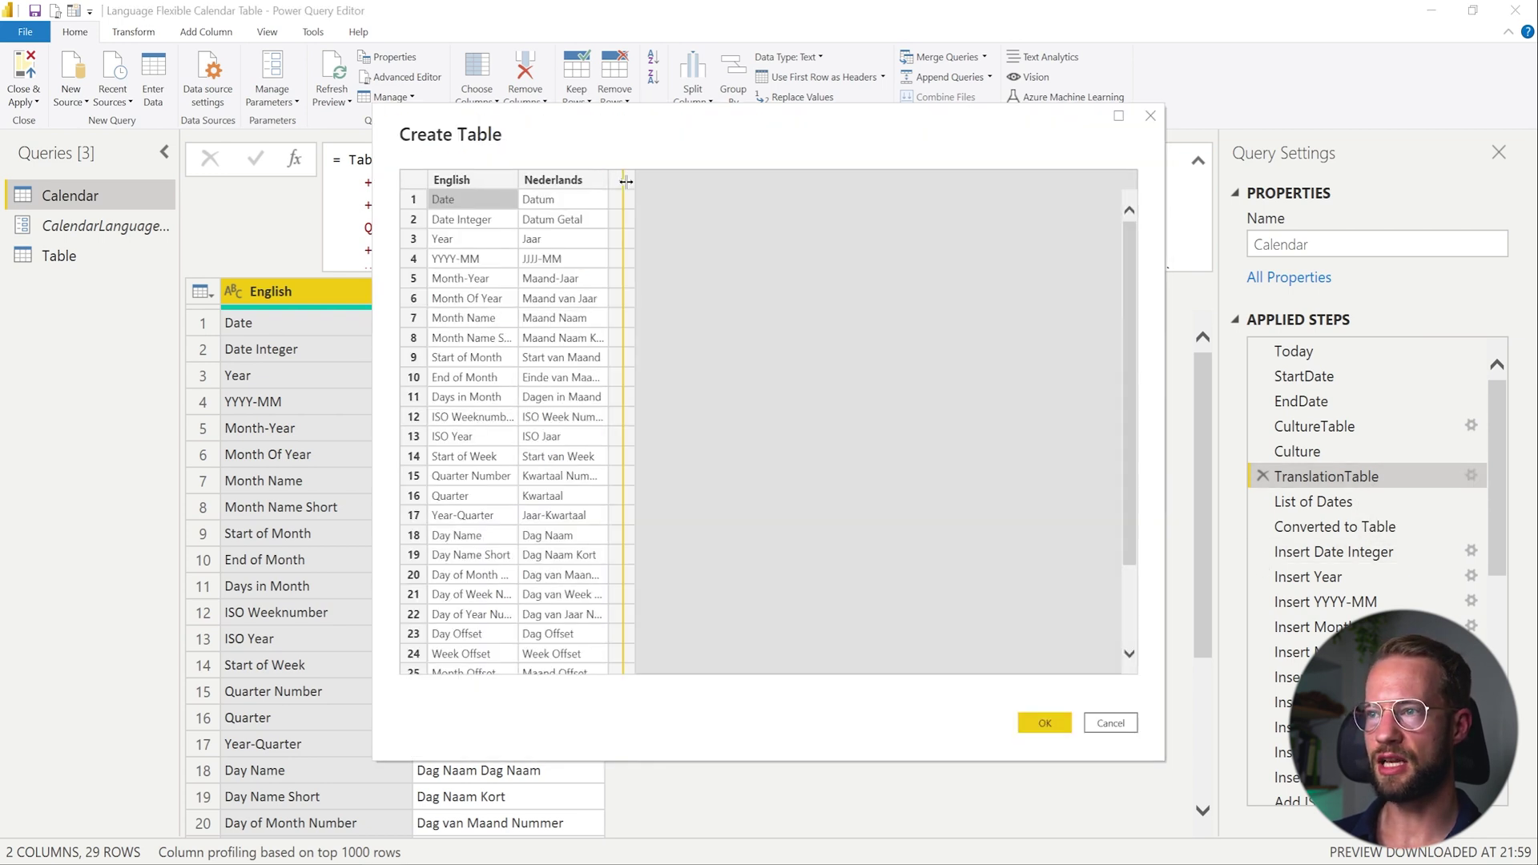
left_click_drag(625, 181, 646, 182)
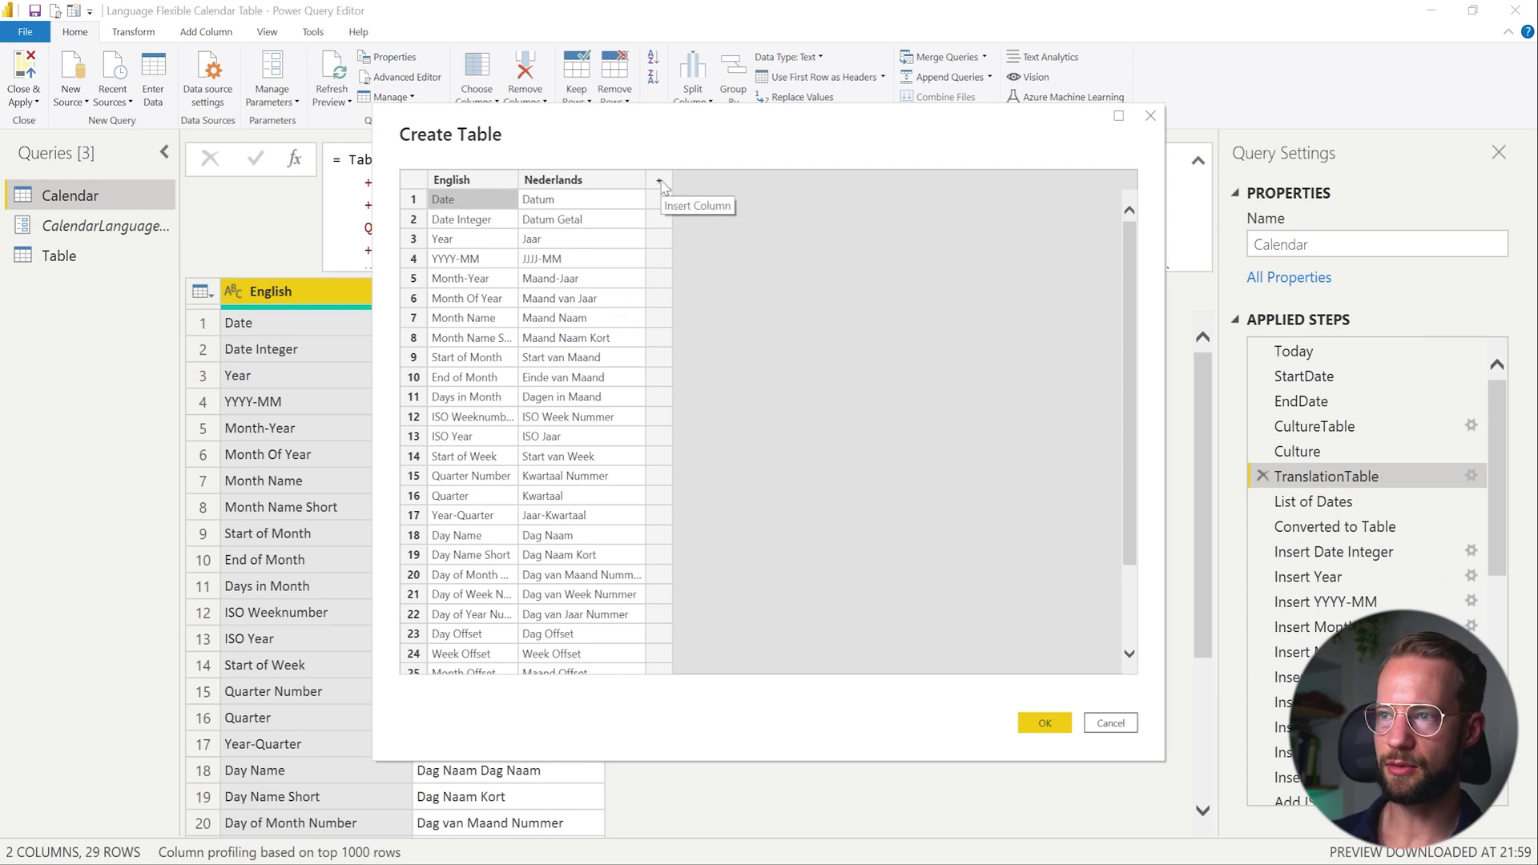
scroll(699, 481, "down", 3)
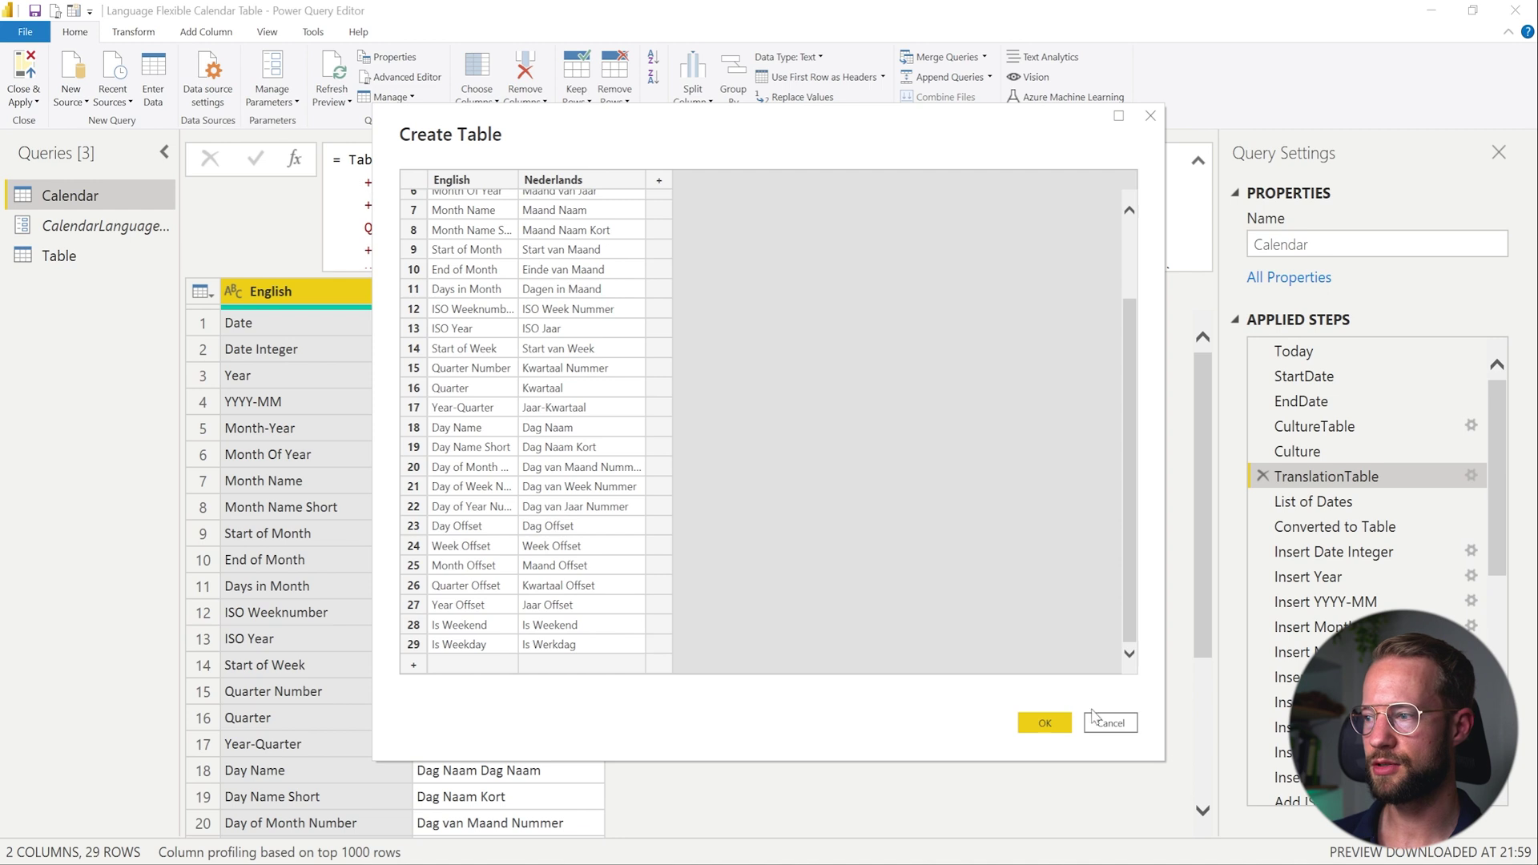
left_click(1044, 722)
Step: Check the CalendarLanguage parameter's settings (current value Nederlands) and cancel without changes
left_click(54, 234)
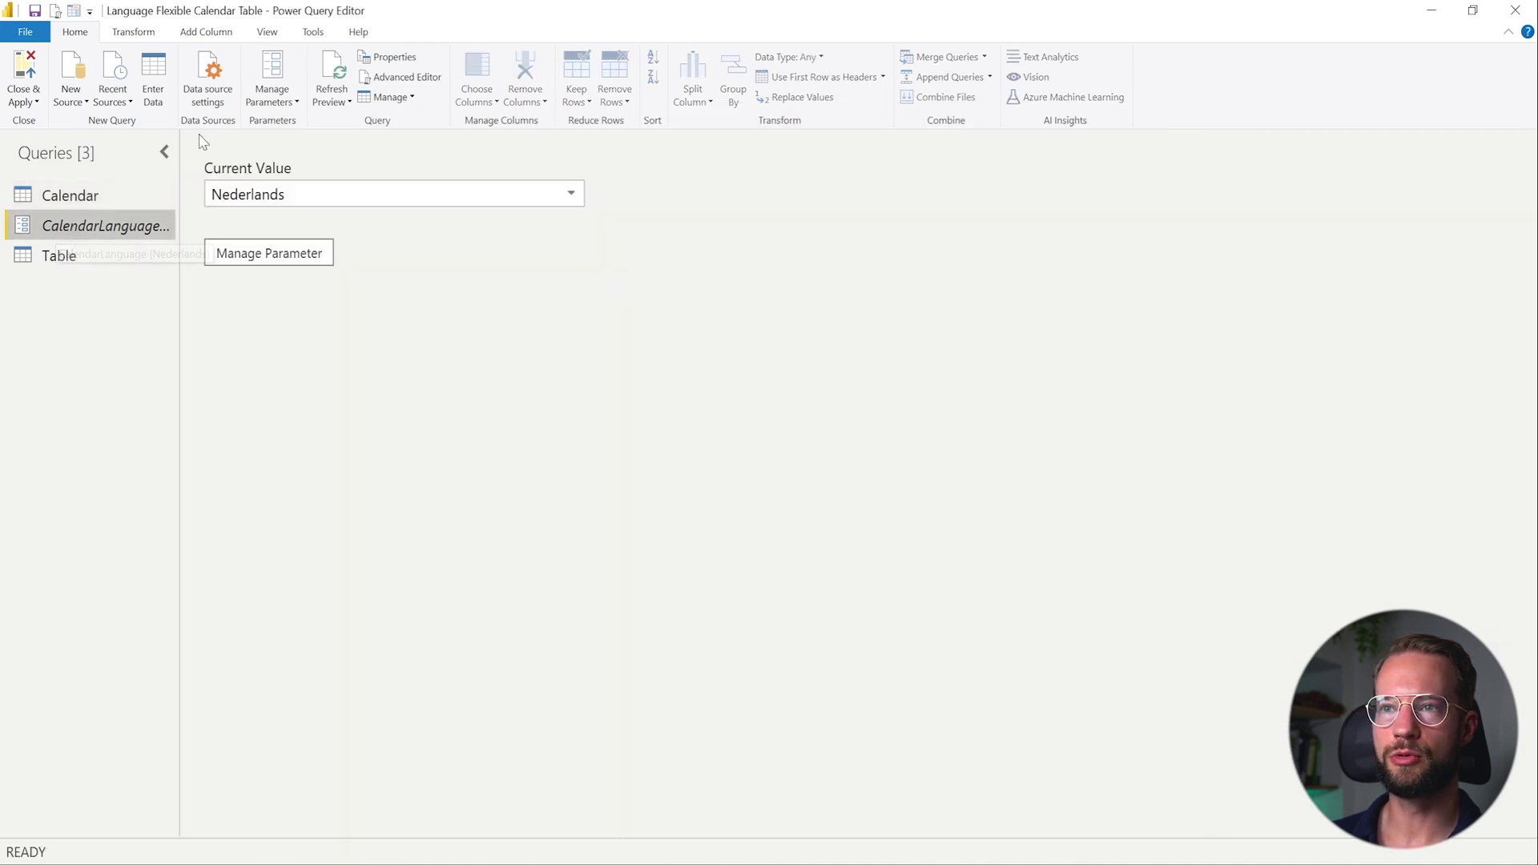
left_click(273, 254)
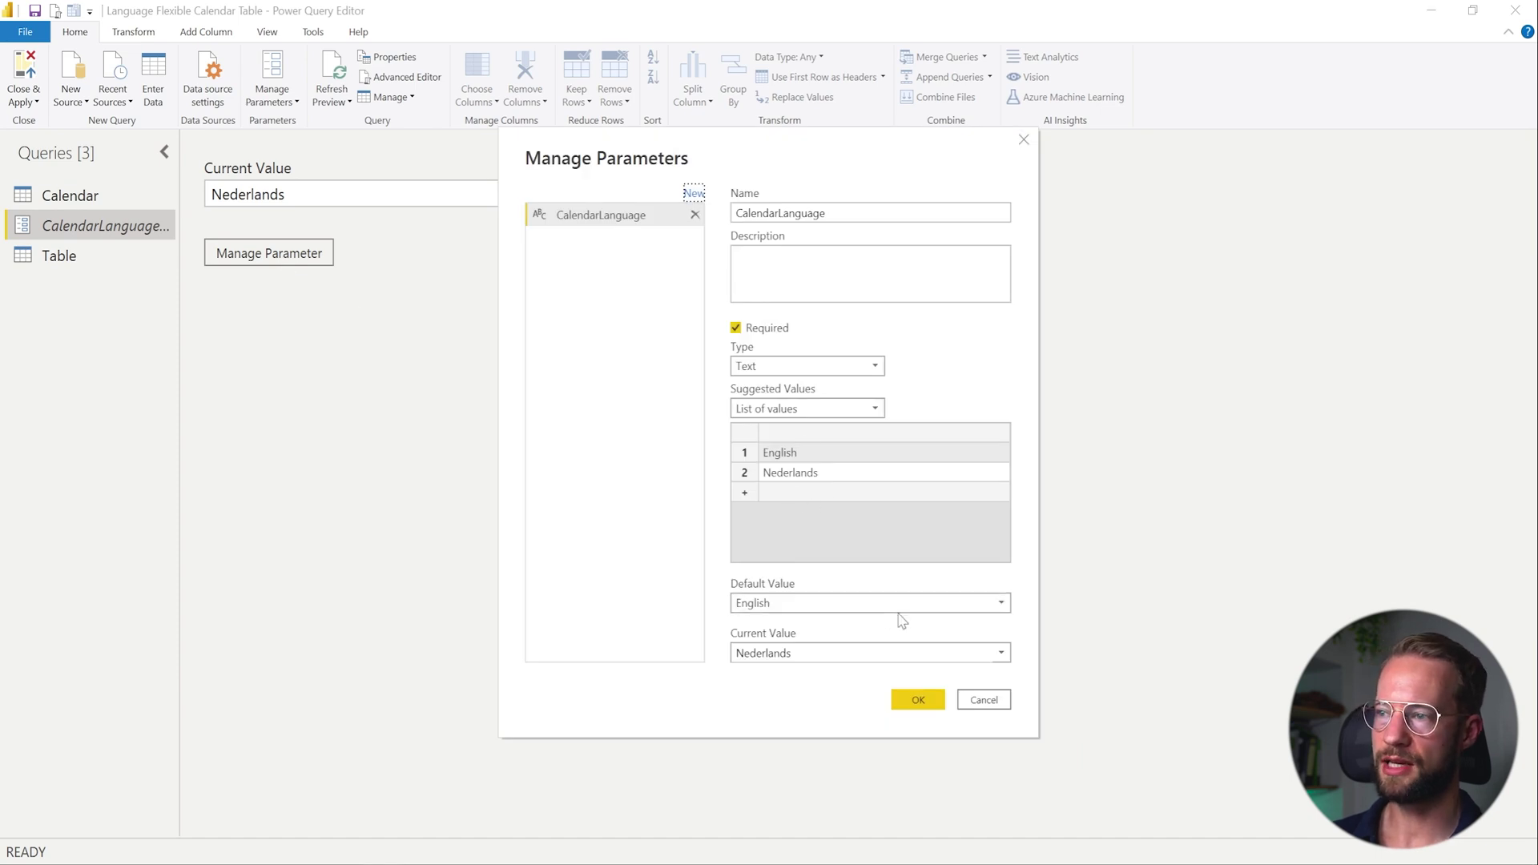
left_click(993, 702)
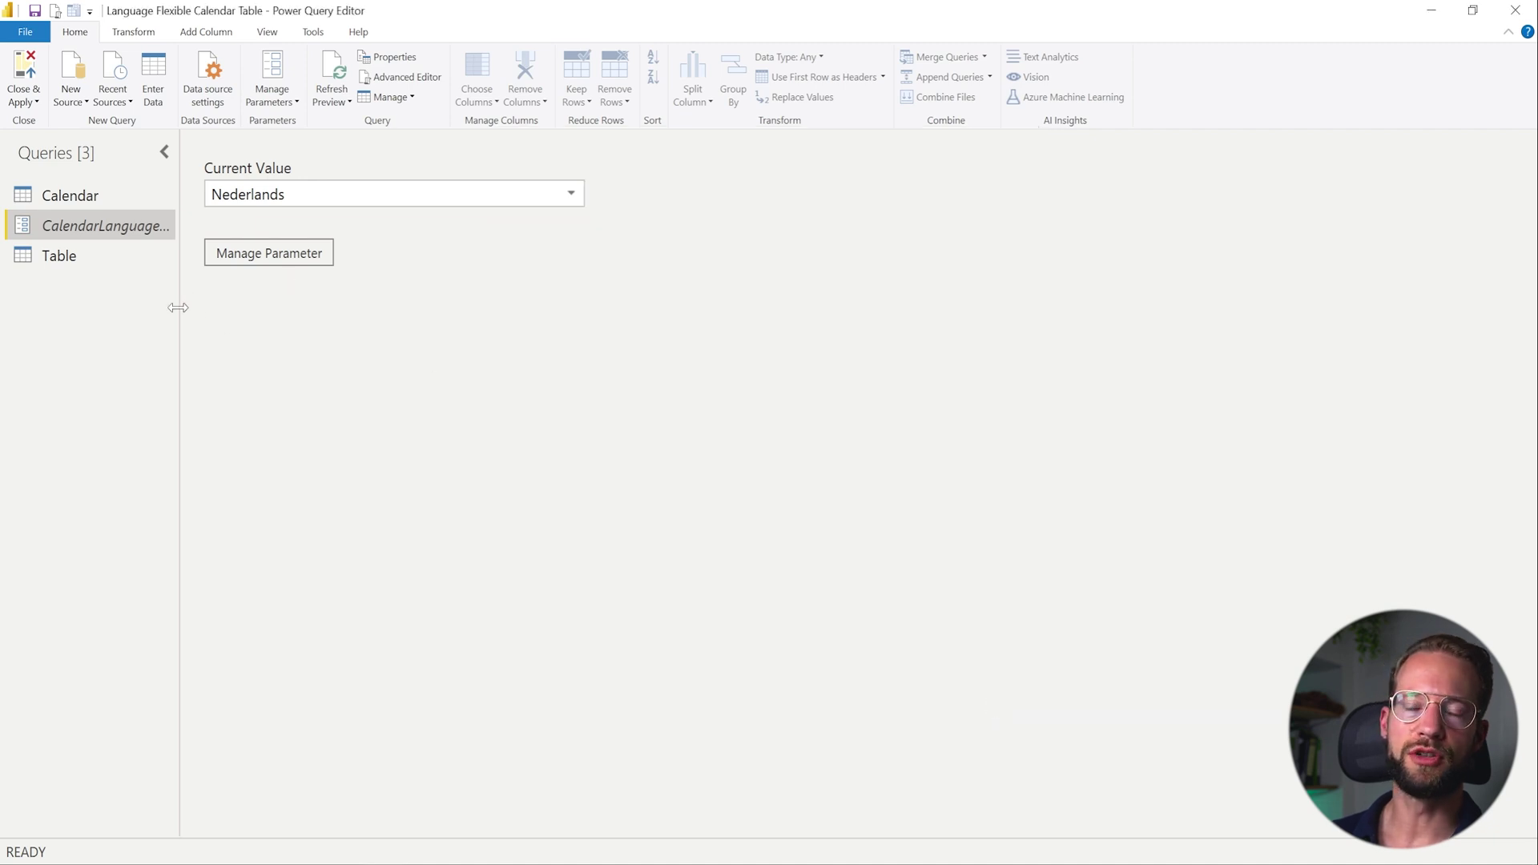
Step: Right-click the unused Table query in the Queries pane to begin deleting it
right_click(80, 265)
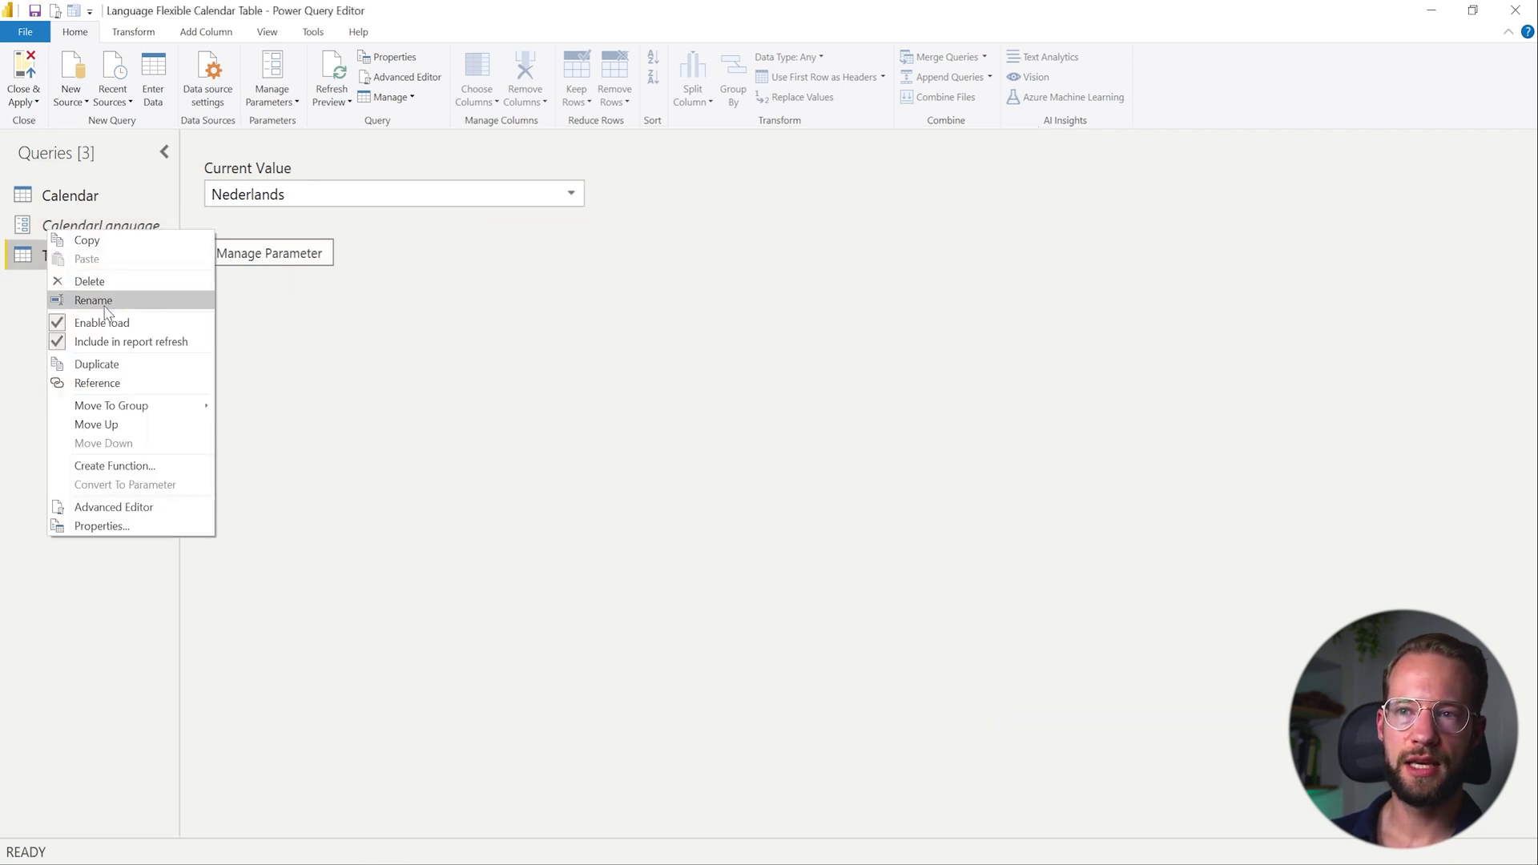